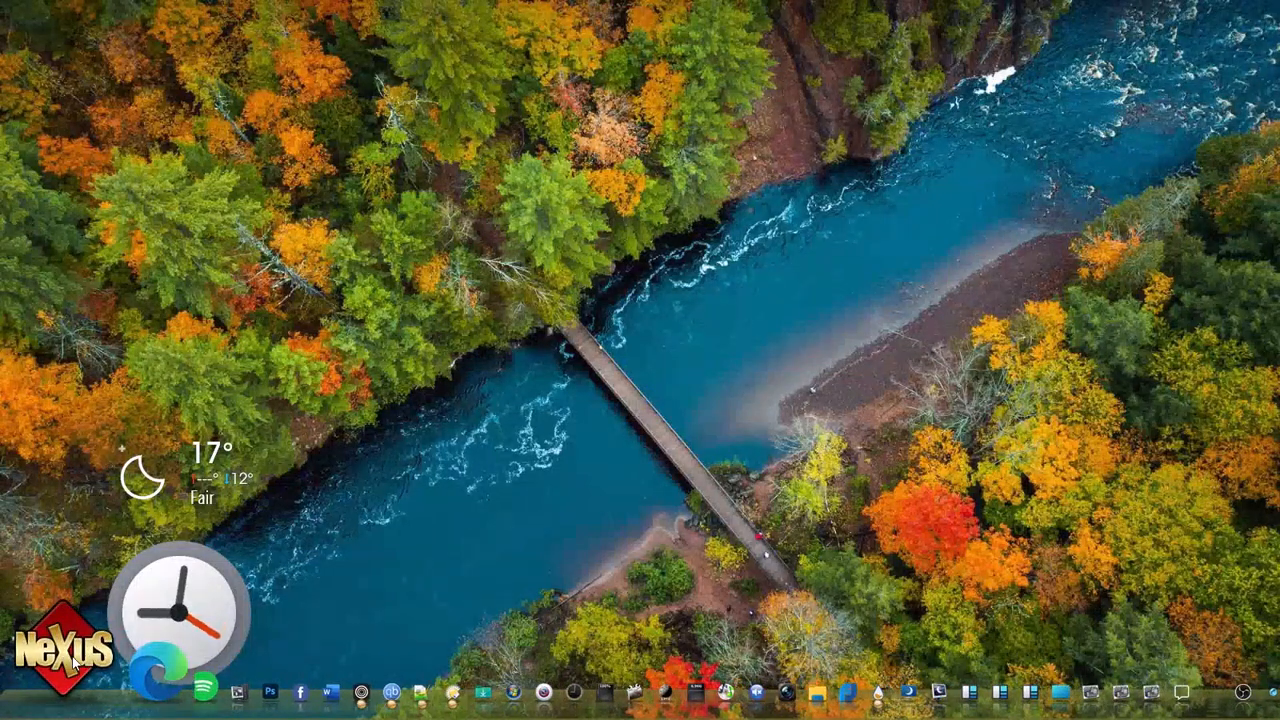
# Step: Change the dock's NeXuS control icon color to gray and dismiss the PowerToys update notification
pyautogui.rightClick(75, 652)
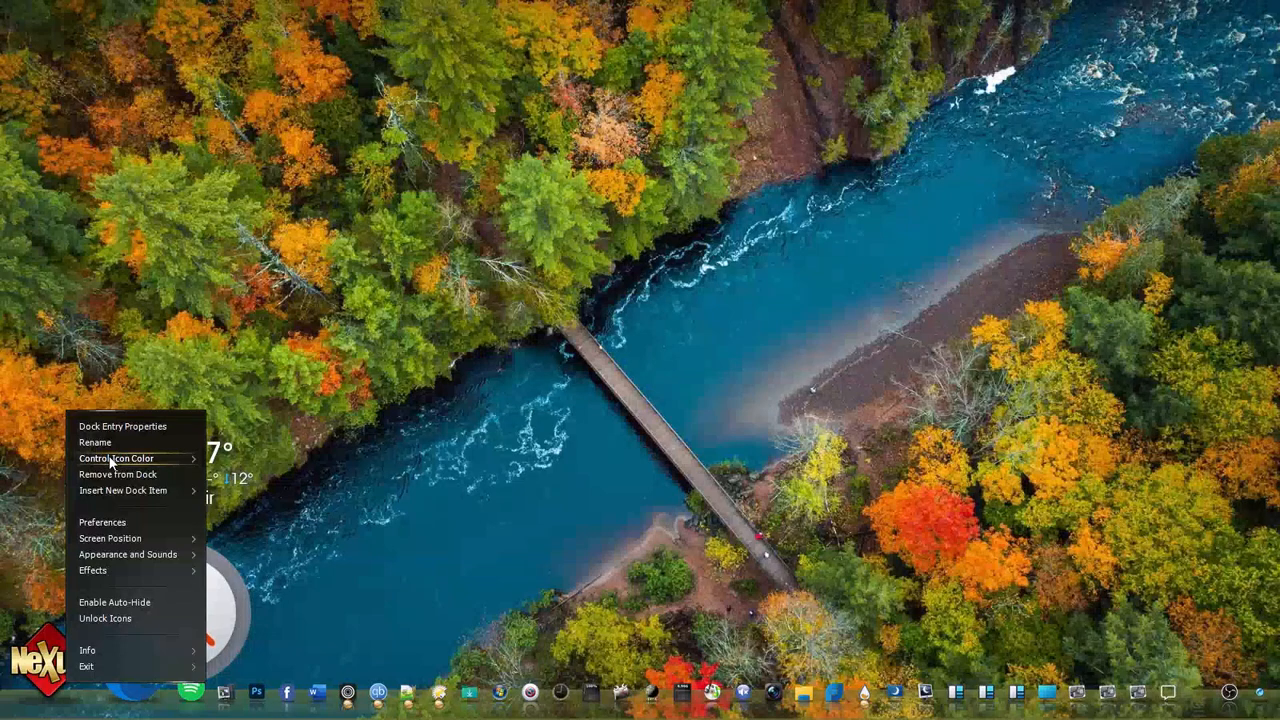
pyautogui.moveTo(112, 460)
pyautogui.click(245, 469)
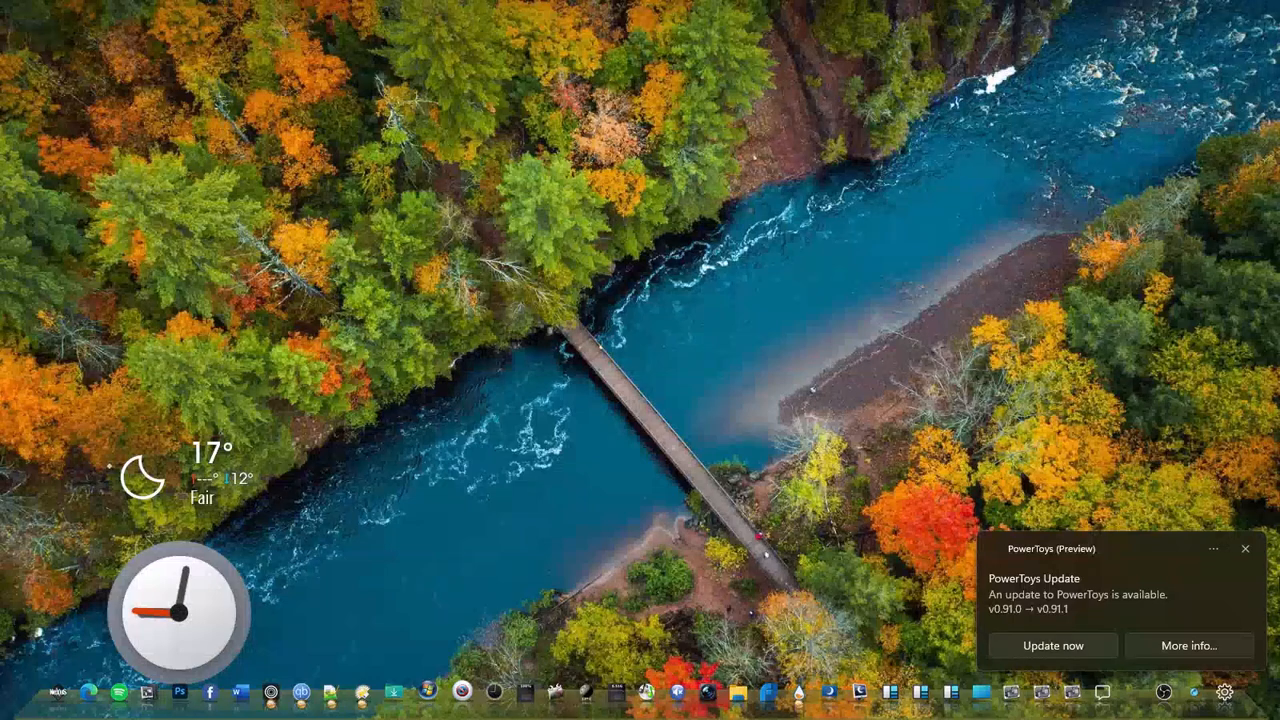
pyautogui.click(1246, 550)
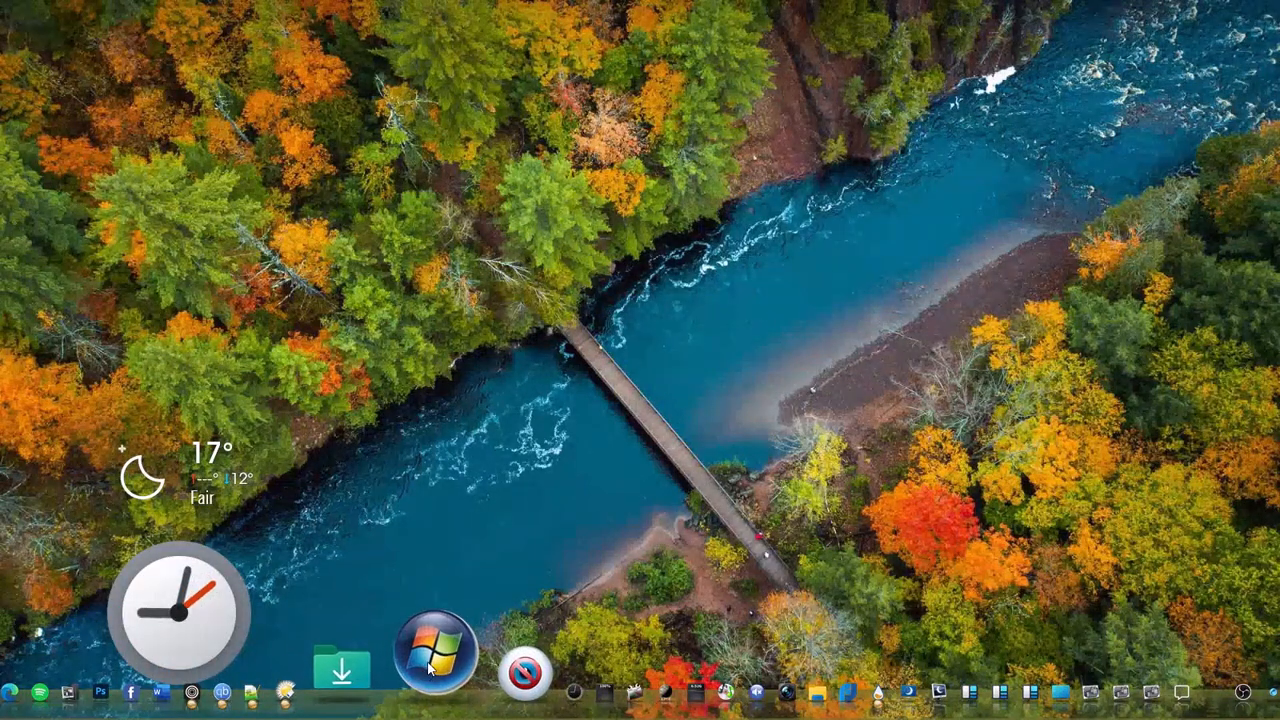
# Step: Open the Start menu from the dock, show its pinned apps, and close it
pyautogui.click(430, 662)
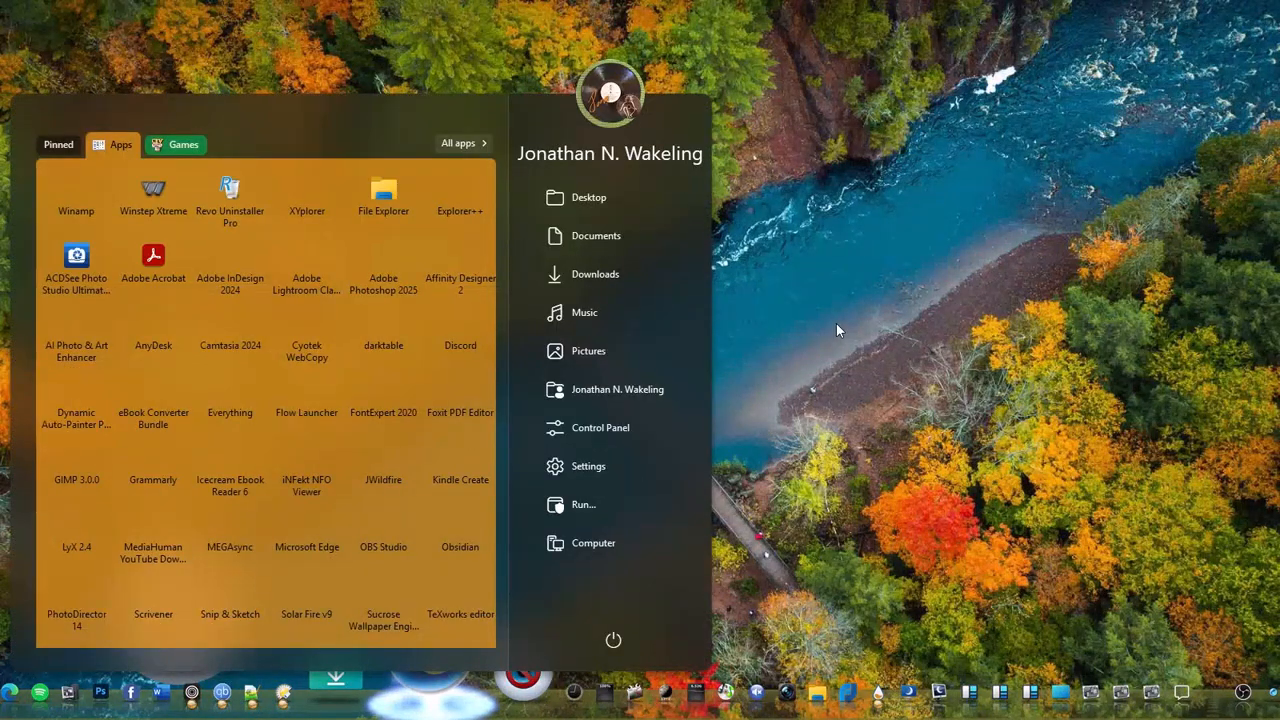
pyautogui.click(71, 150)
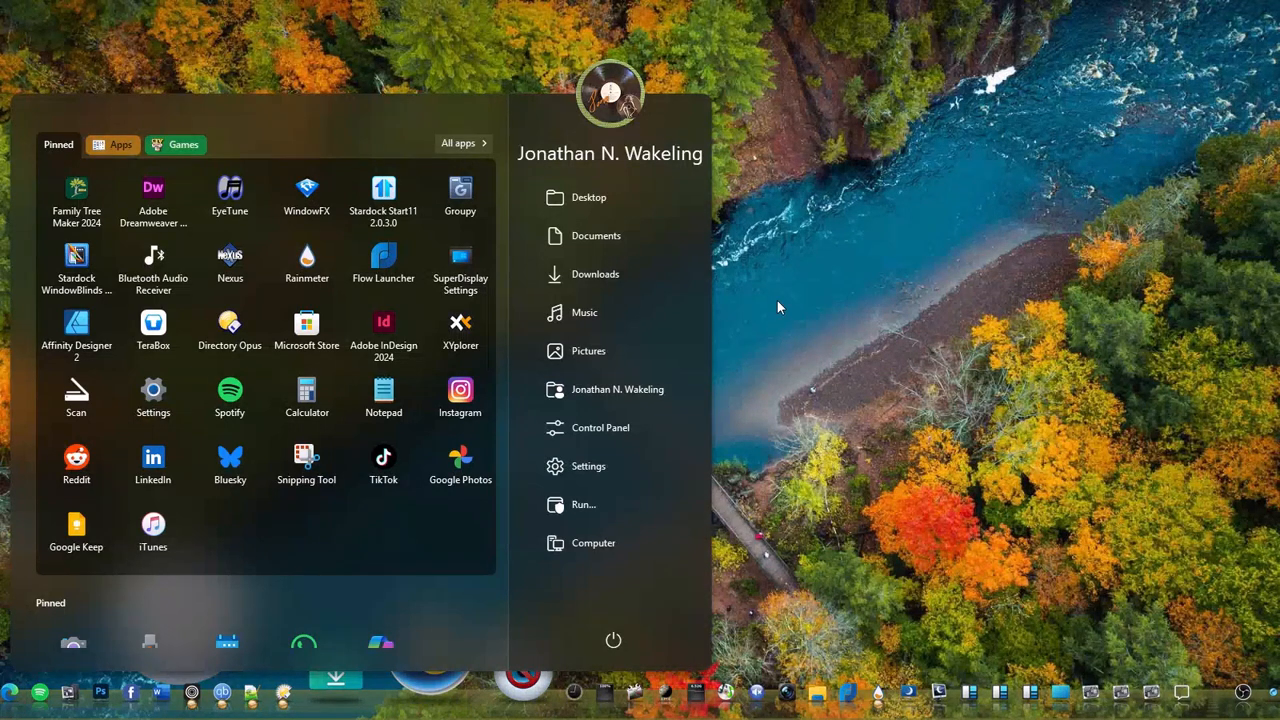
pyautogui.click(777, 300)
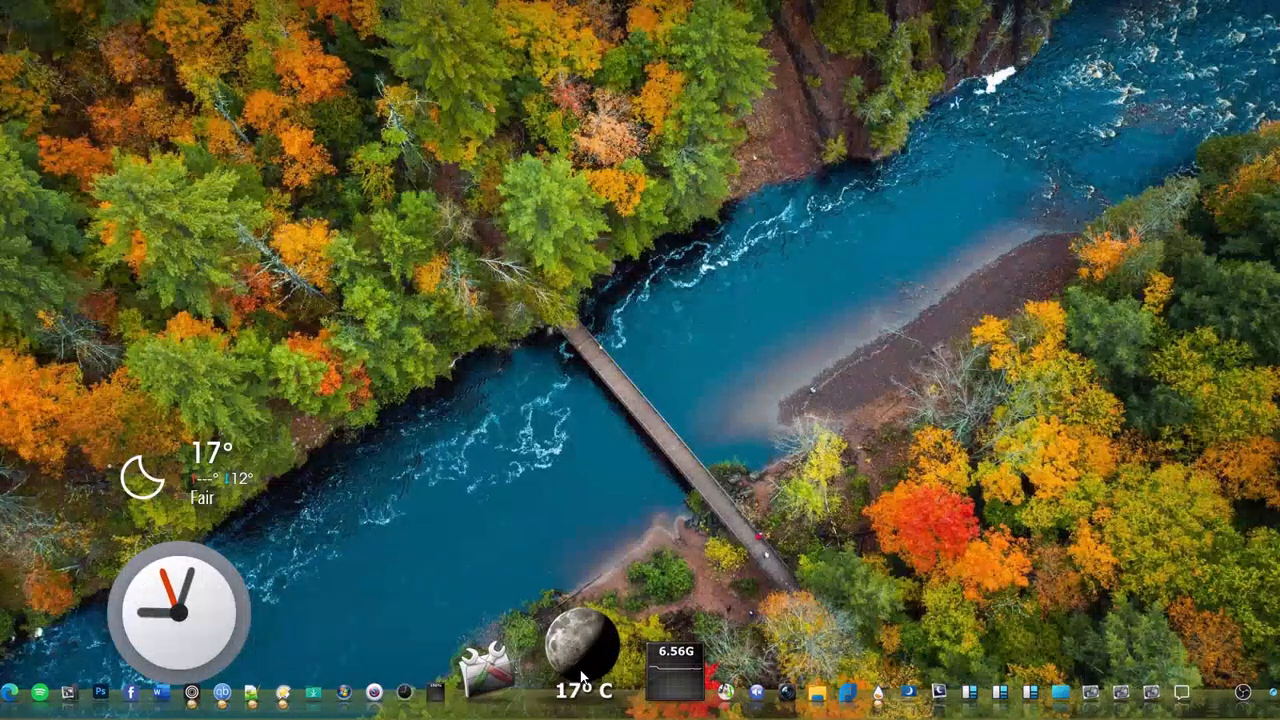
# Step: View the system tray icons and the quick settings from the dock, closing each one
pyautogui.moveTo(582, 645)
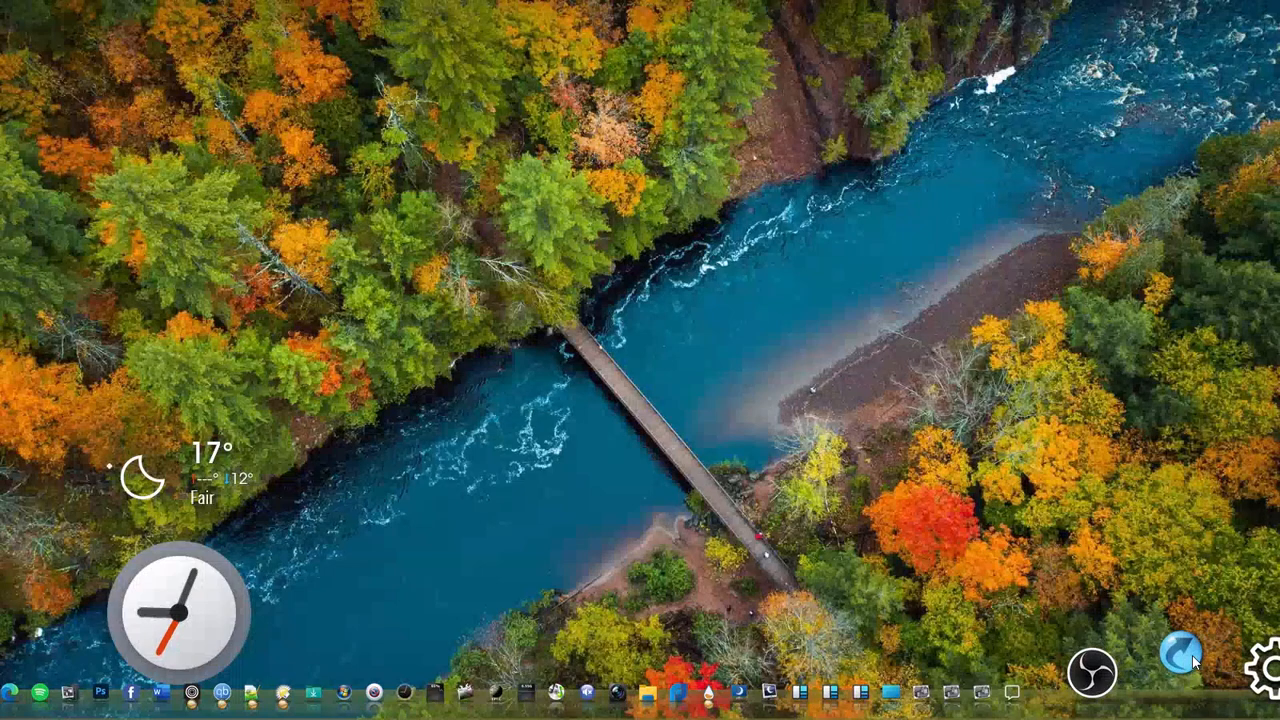
pyautogui.click(1190, 656)
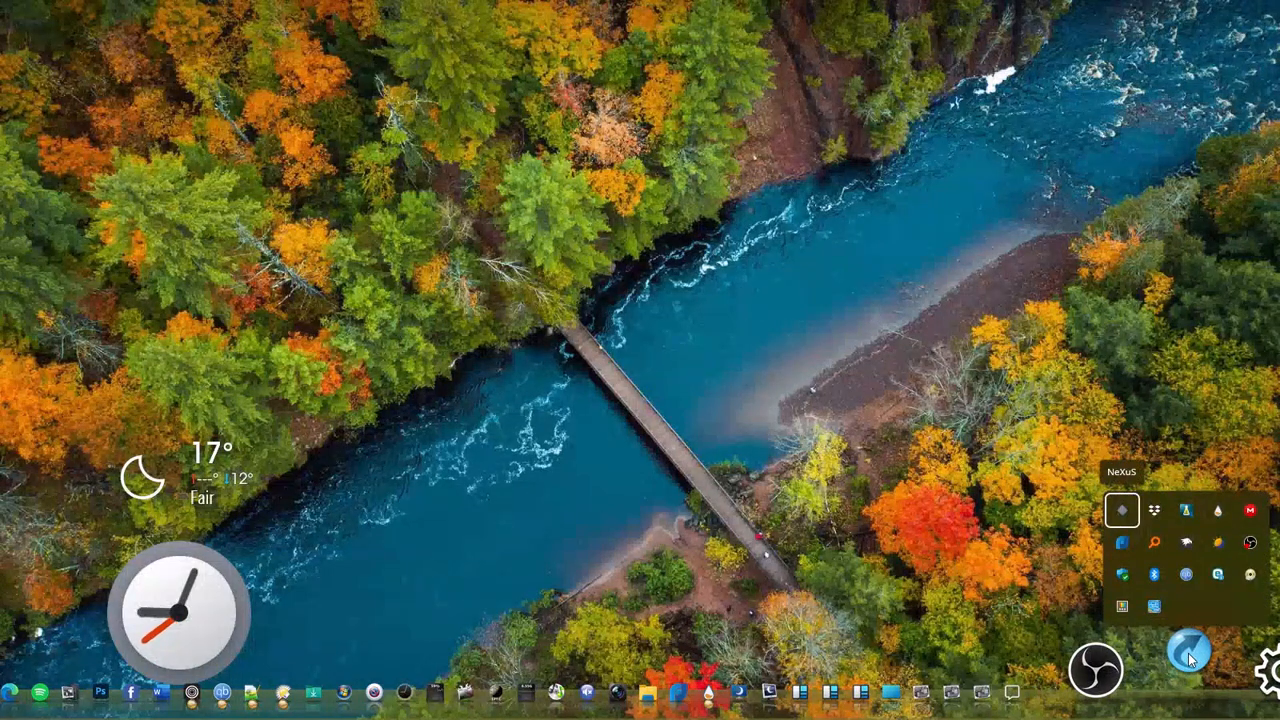
pyautogui.click(1190, 658)
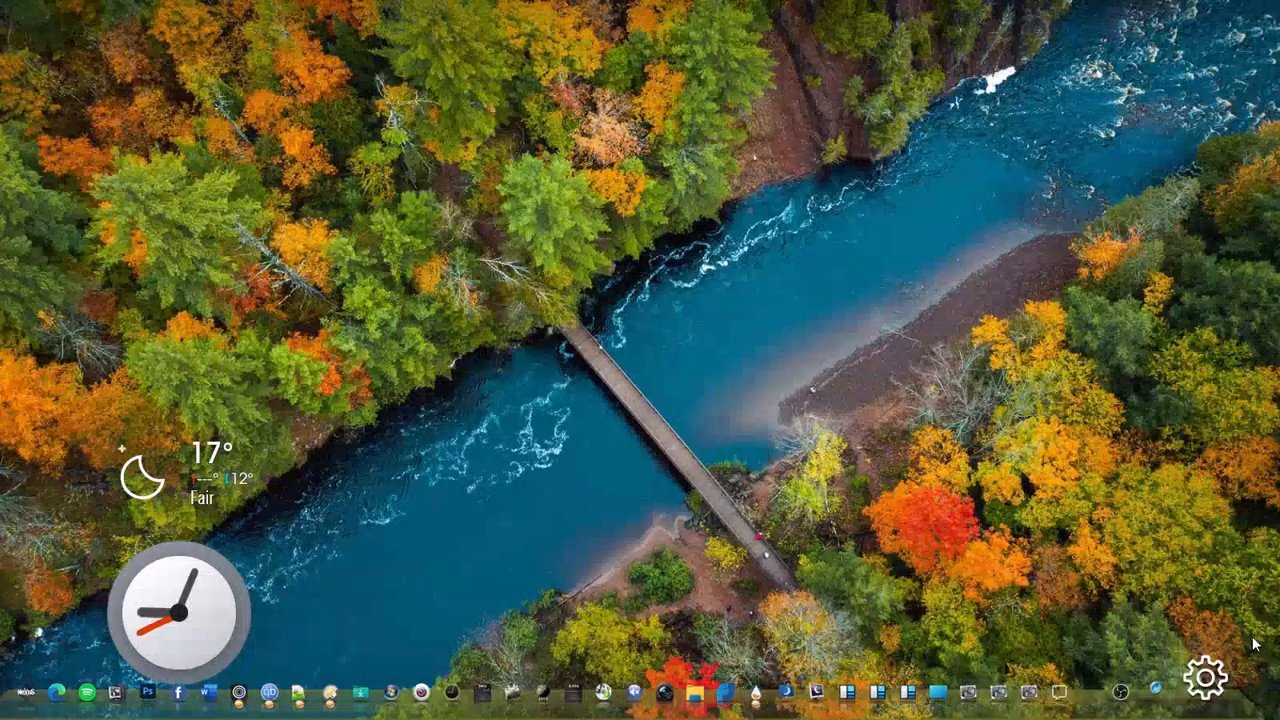
pyautogui.click(1222, 682)
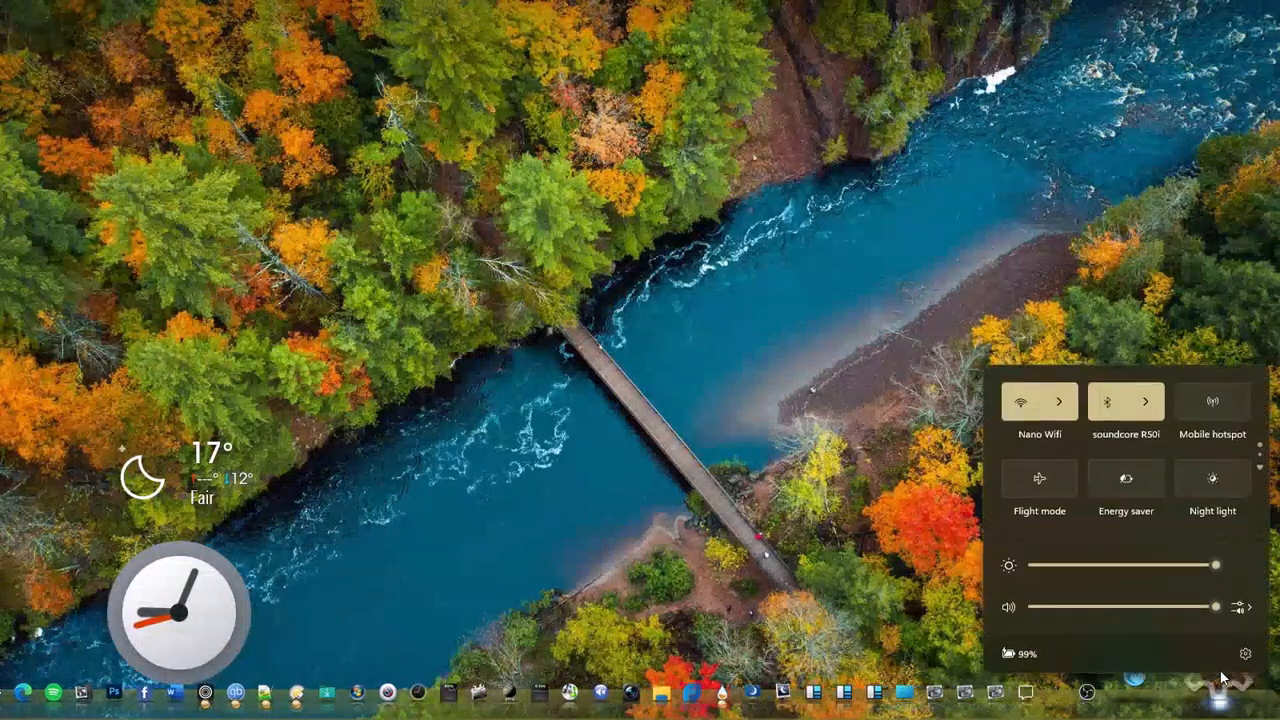
pyautogui.click(900, 522)
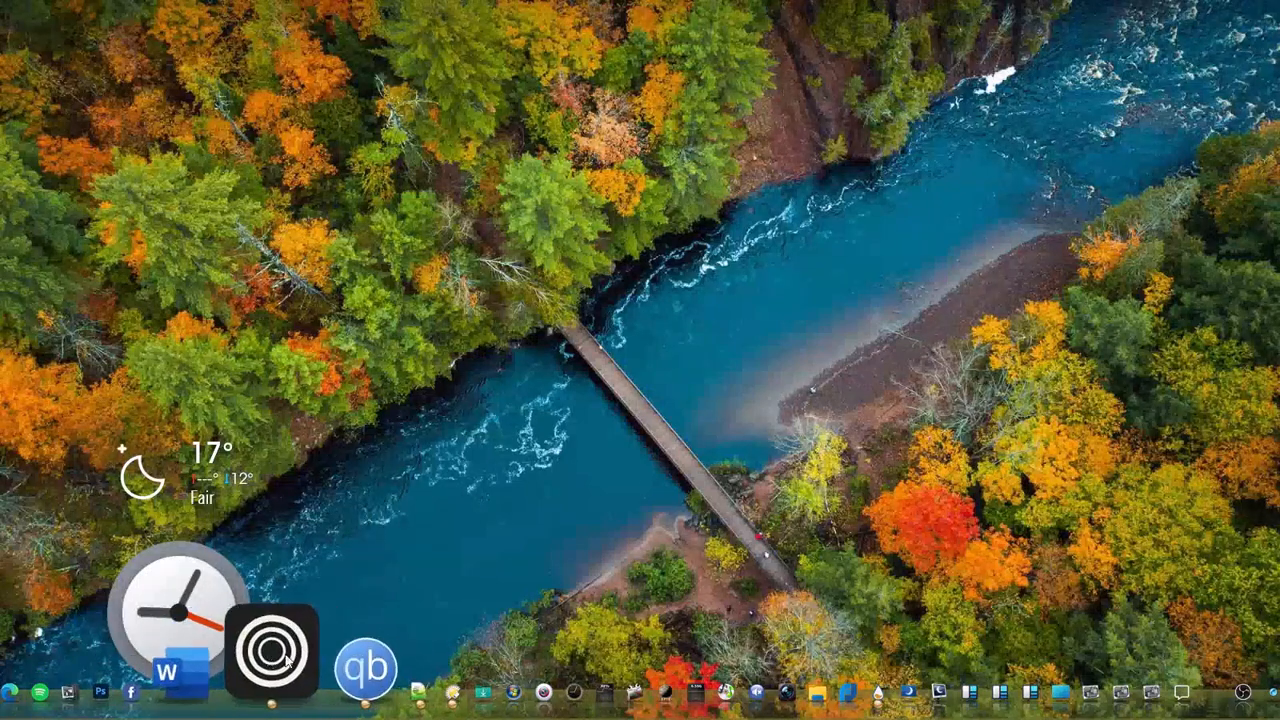
# Step: Open the qBittorrent and Notepad++ windows from the dock and bring each to the front, finishing with Notepad++
pyautogui.moveTo(306, 652)
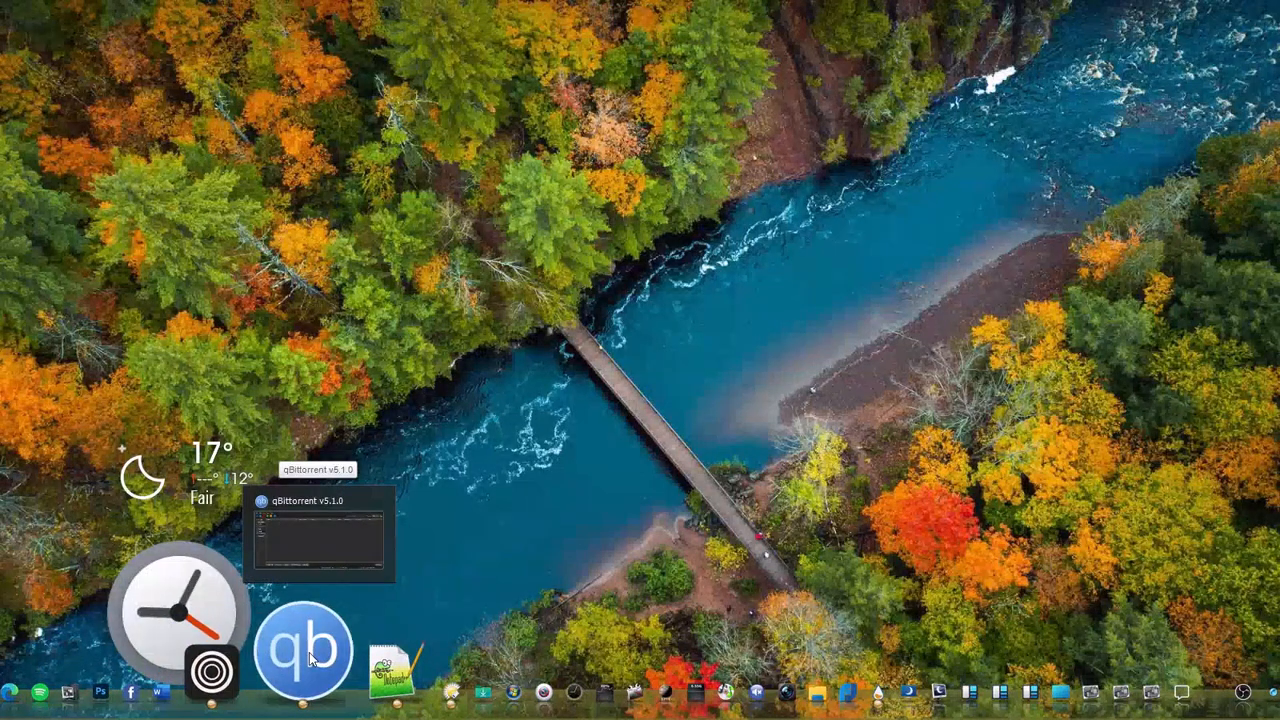
pyautogui.click(309, 652)
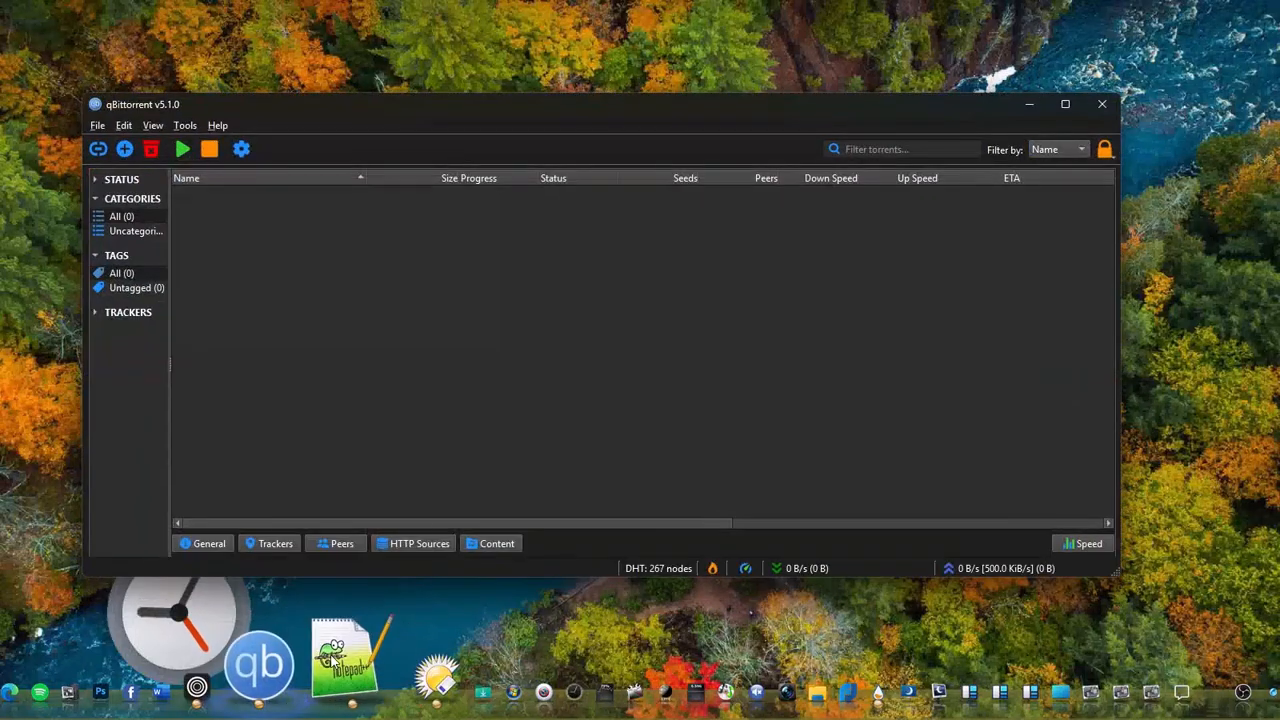
pyautogui.click(336, 654)
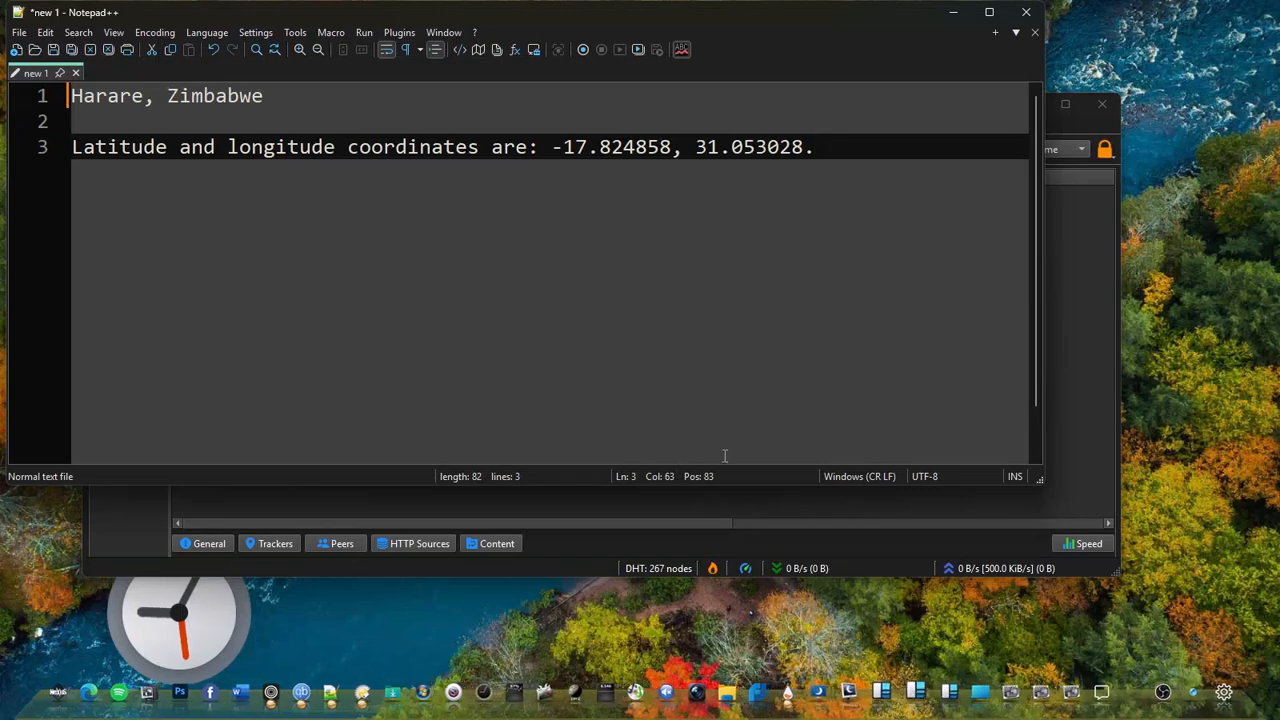
pyautogui.click(1067, 336)
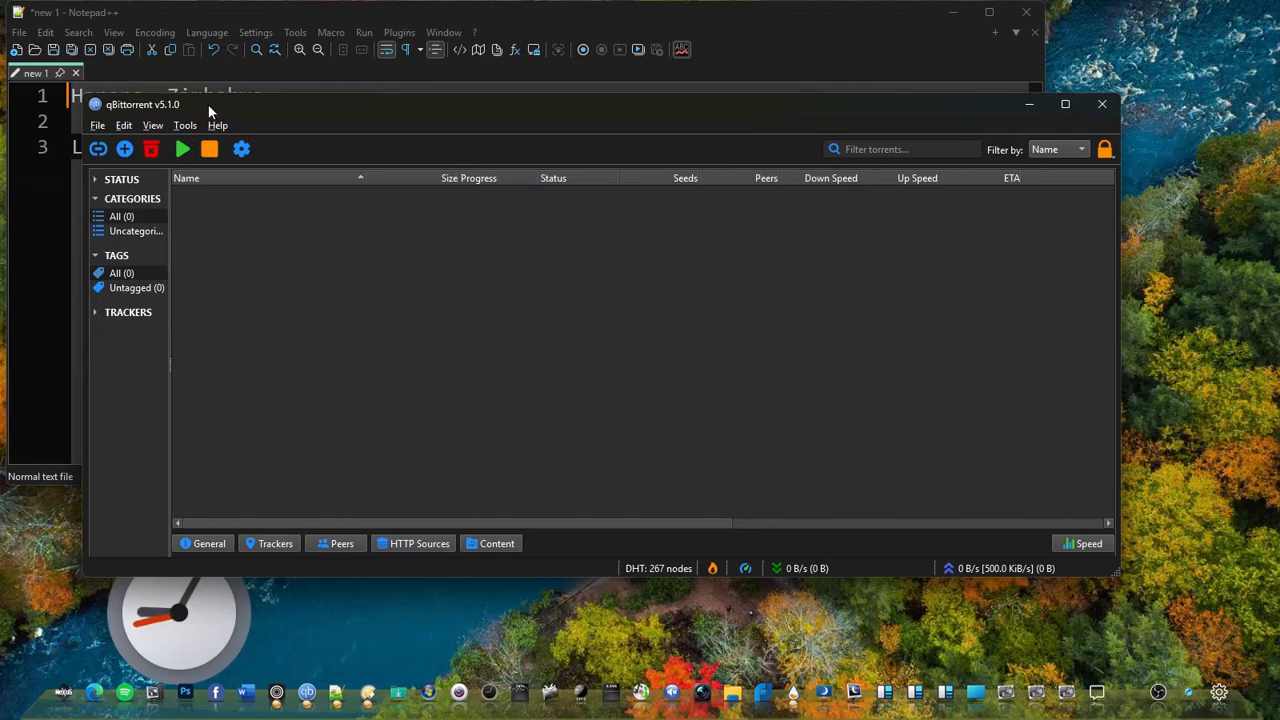
pyautogui.click(177, 12)
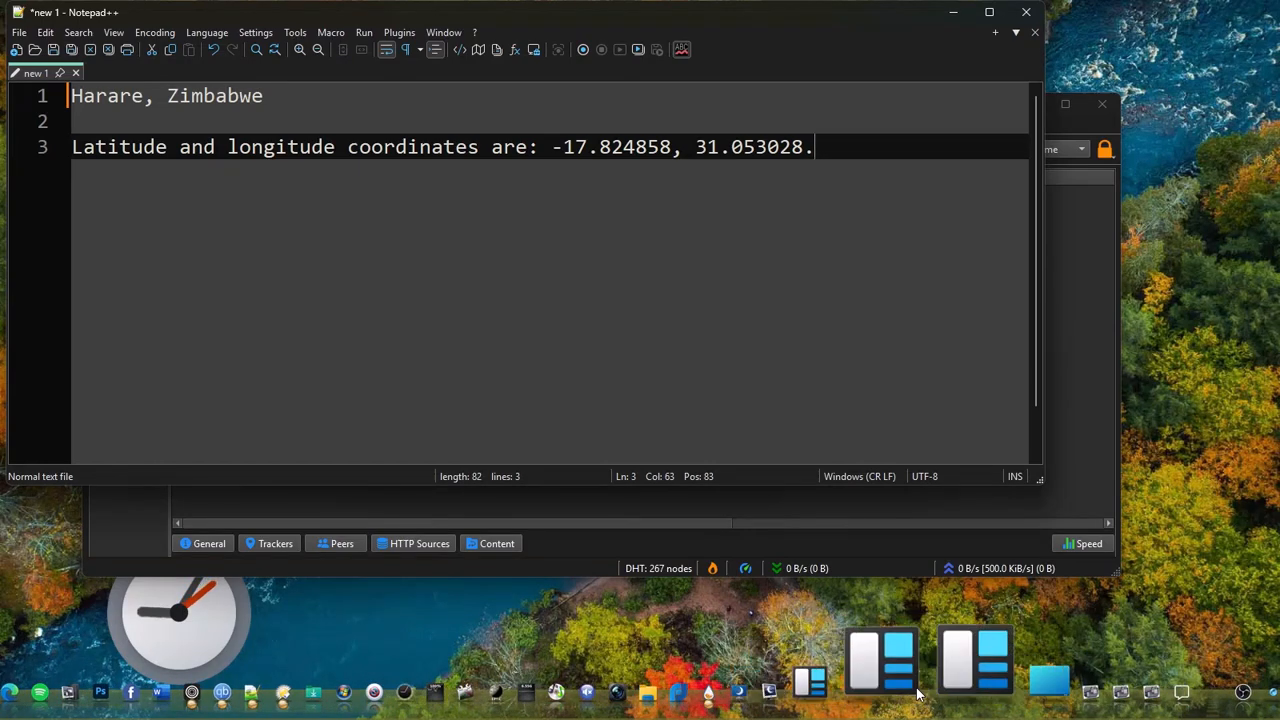
# Step: Arrange the Notepad++ and qBittorrent windows cascaded, side by side, and stacked using the dock's internal commands
pyautogui.click(944, 638)
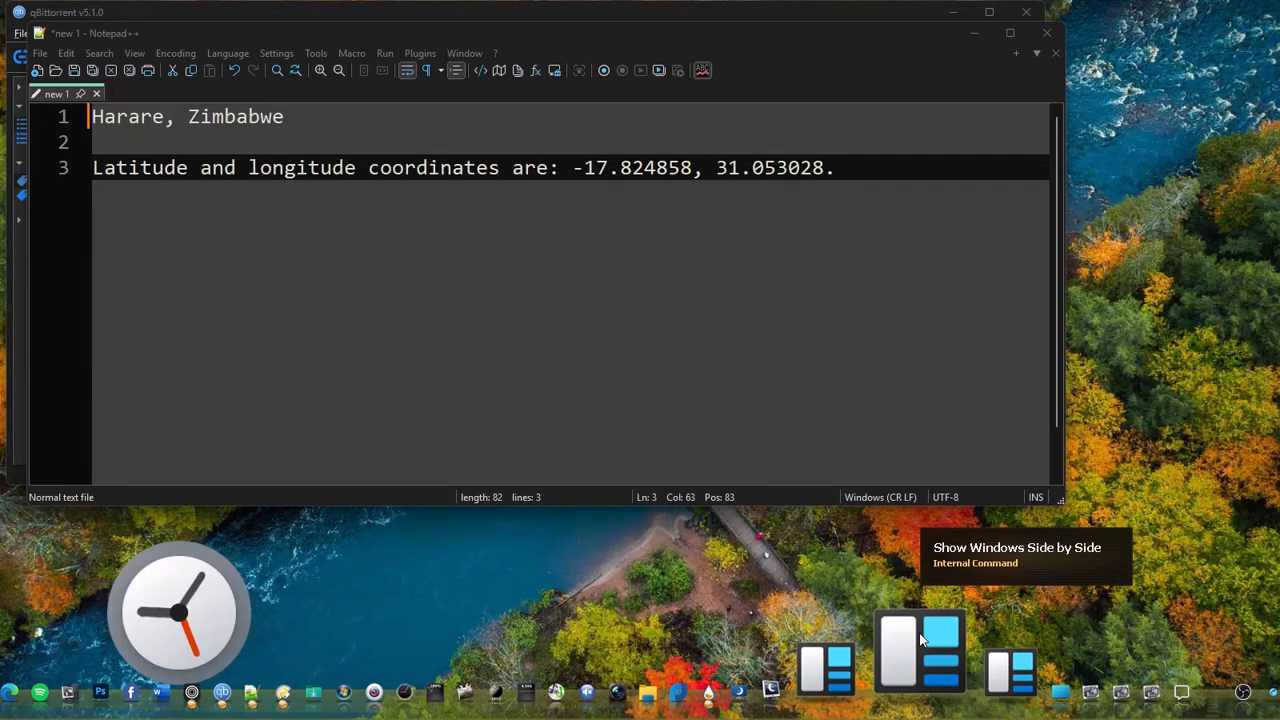
pyautogui.click(922, 640)
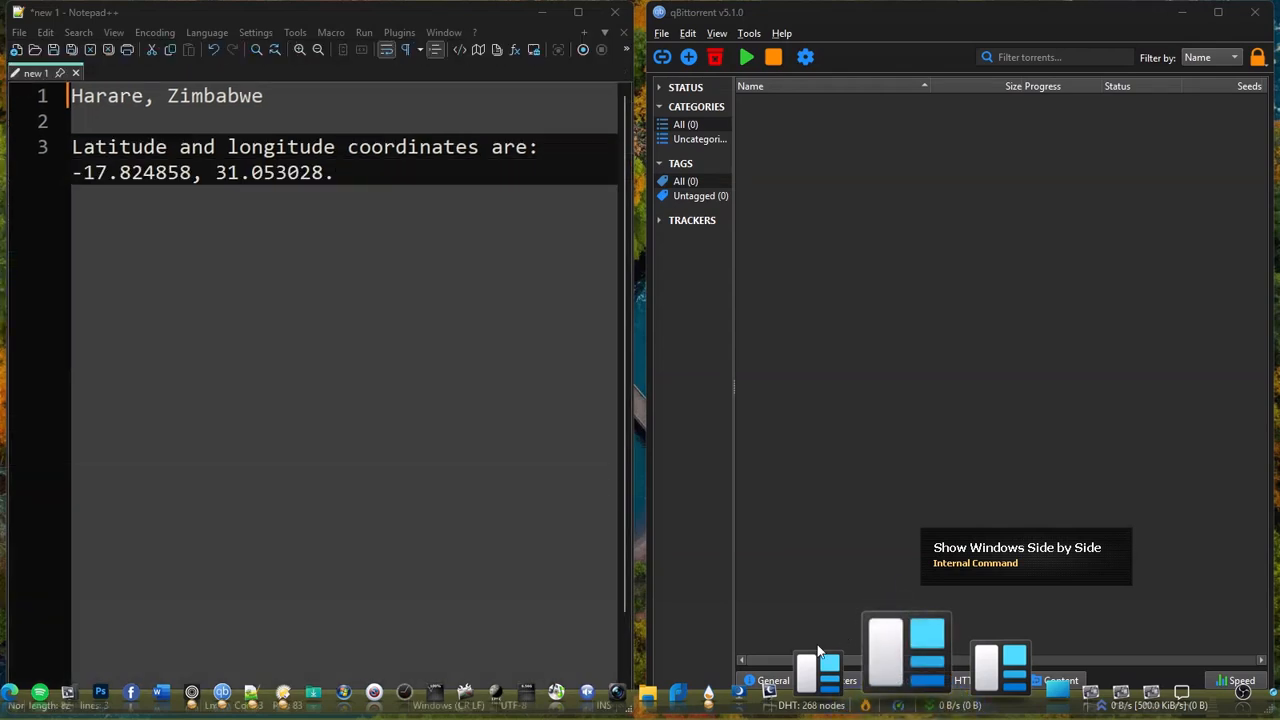
pyautogui.click(888, 637)
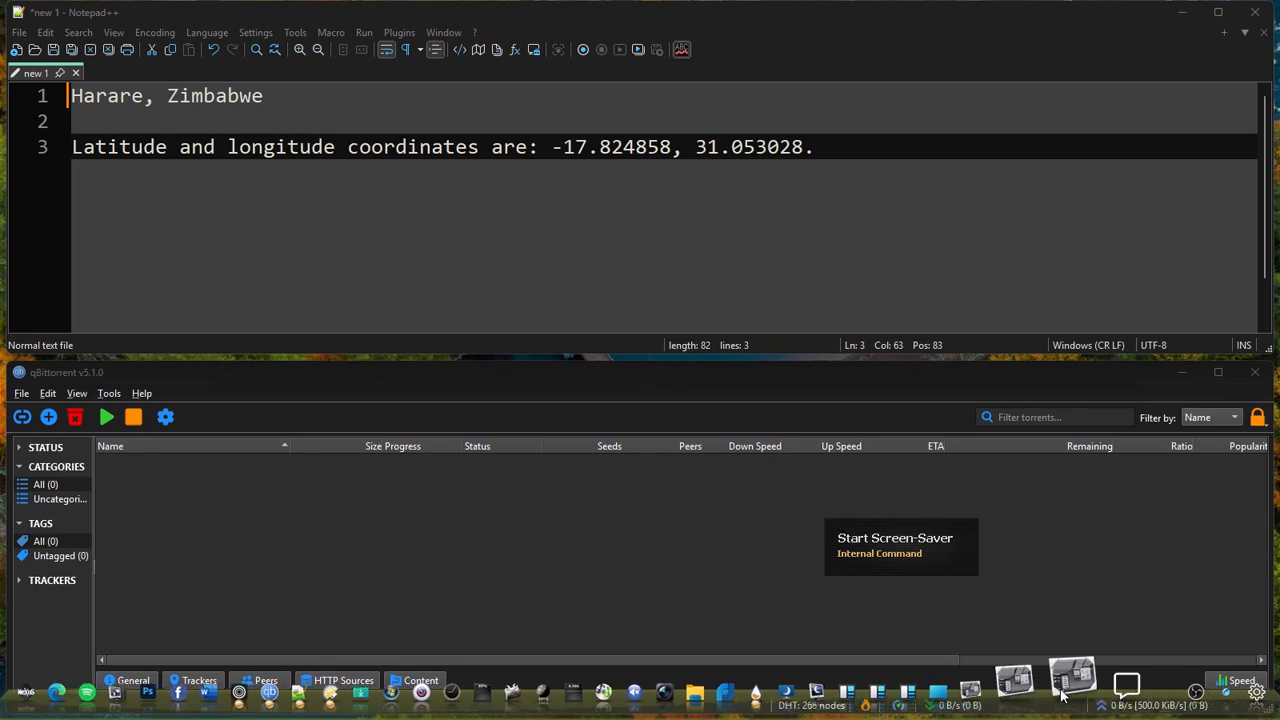
# Step: Show the desktop with the dock's internal command, and hide the dock and reveal it again
pyautogui.moveTo(1080, 640)
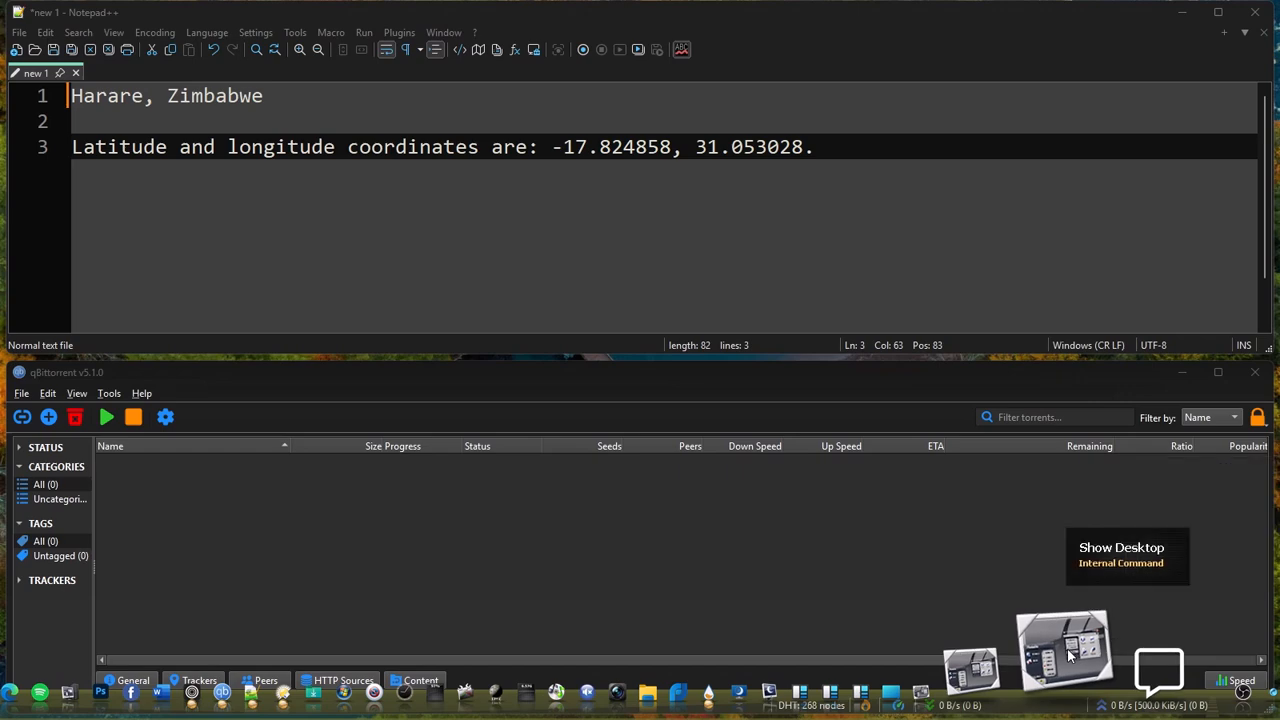
pyautogui.click(1067, 648)
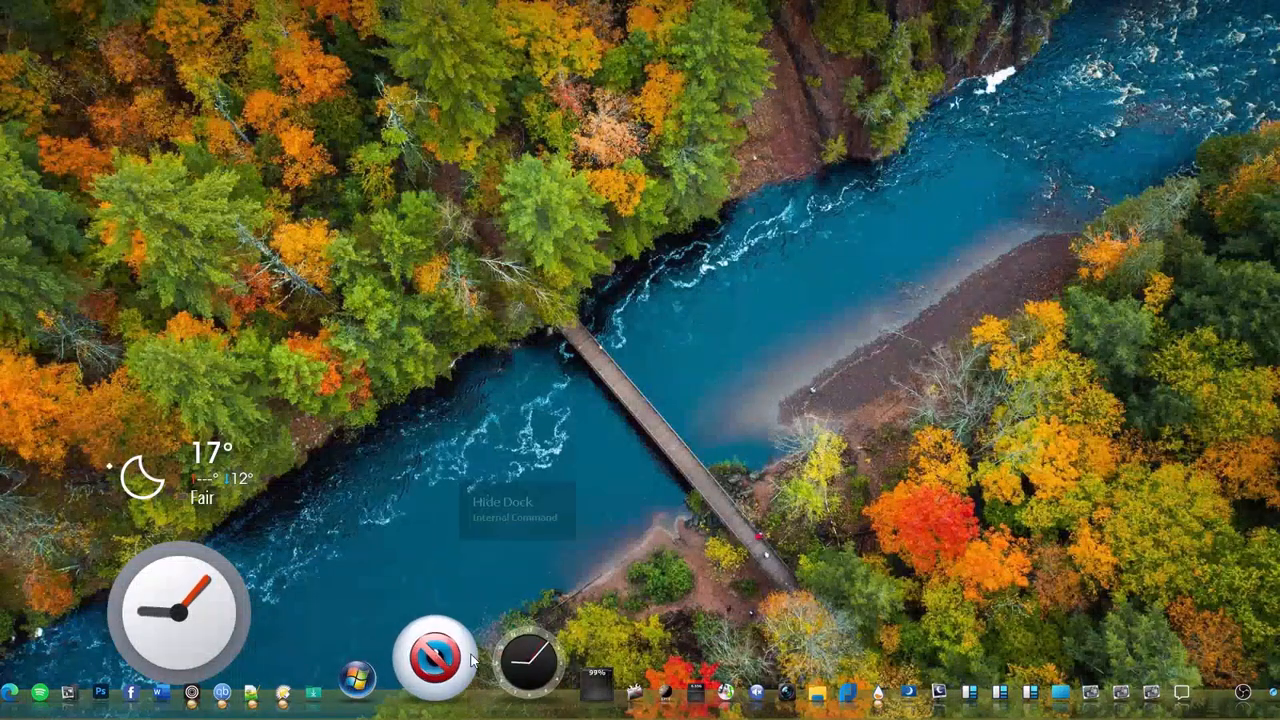
pyautogui.click(463, 650)
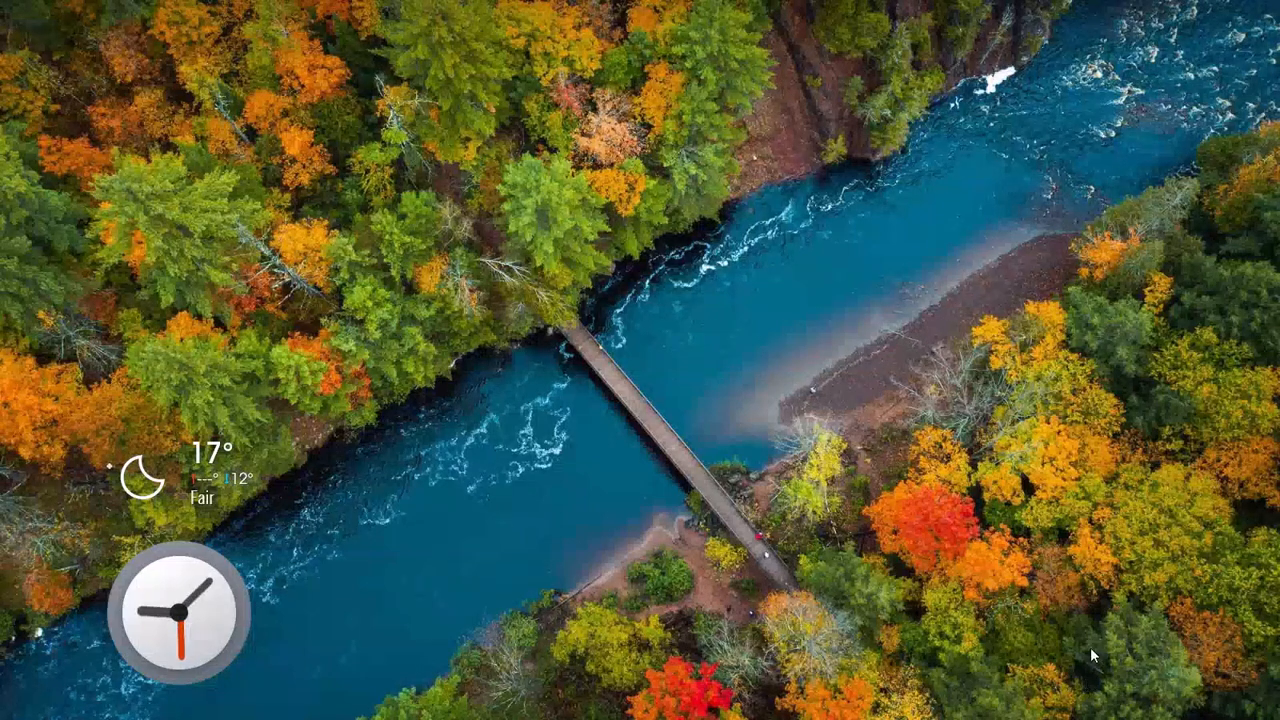
pyautogui.moveTo(996, 702)
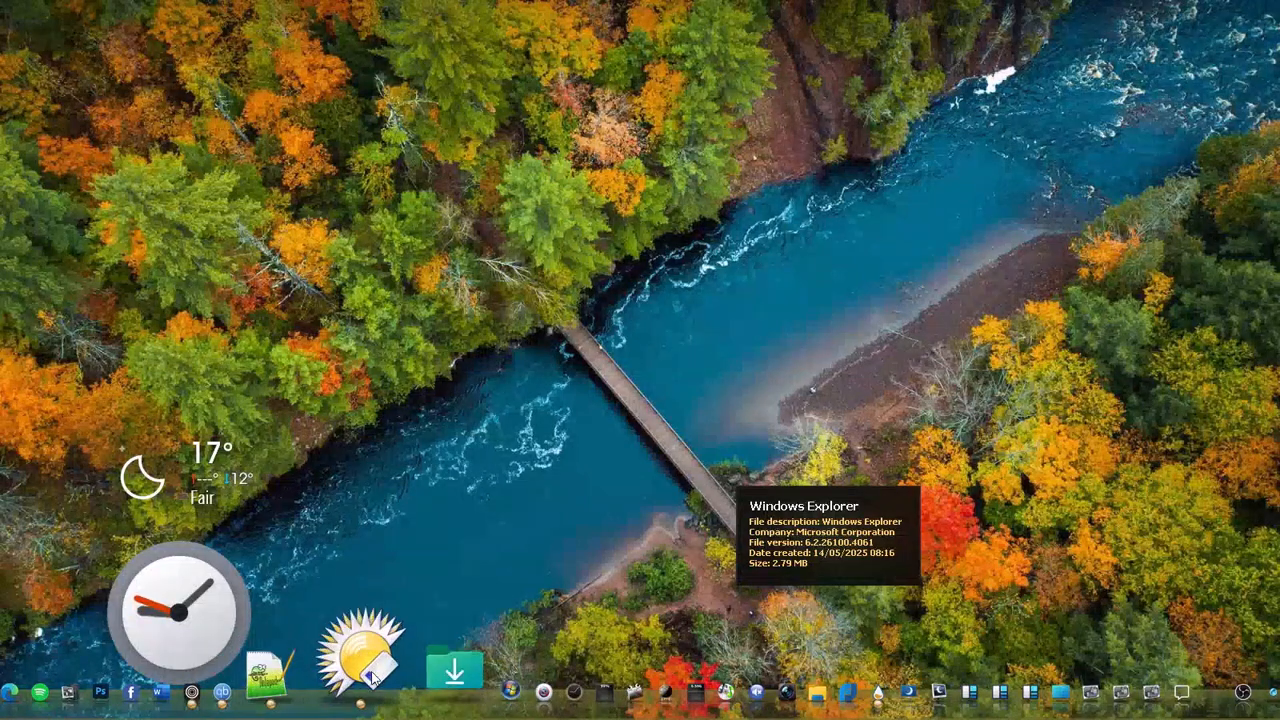
# Step: Open the Directory Opus Videos window and File Explorer, arrange them side by side, and return to the desktop
pyautogui.moveTo(370, 678)
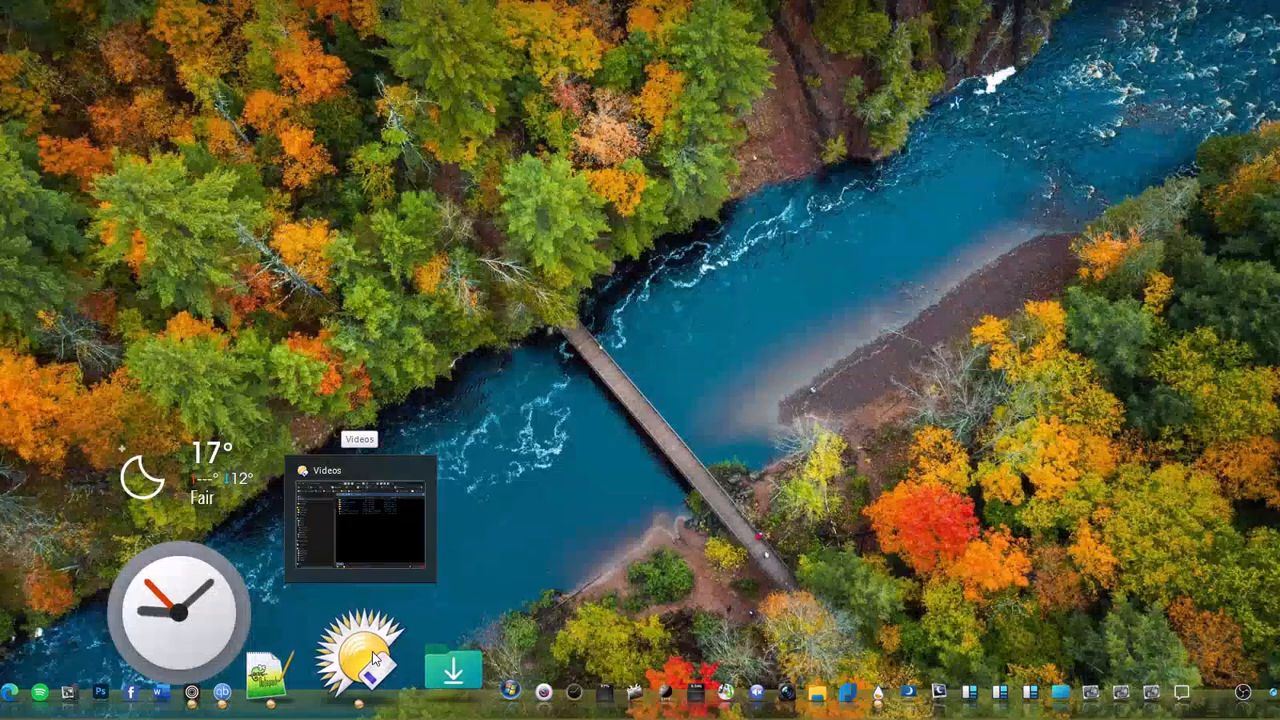
pyautogui.click(372, 652)
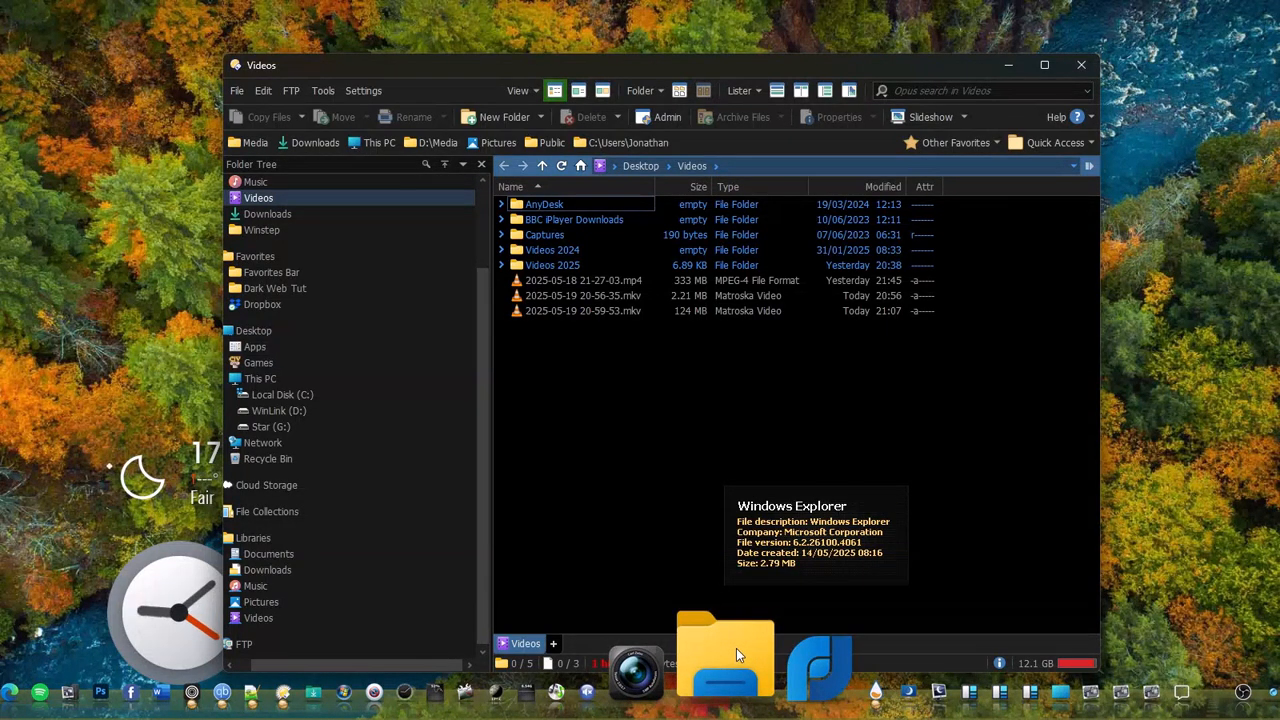
pyautogui.click(736, 648)
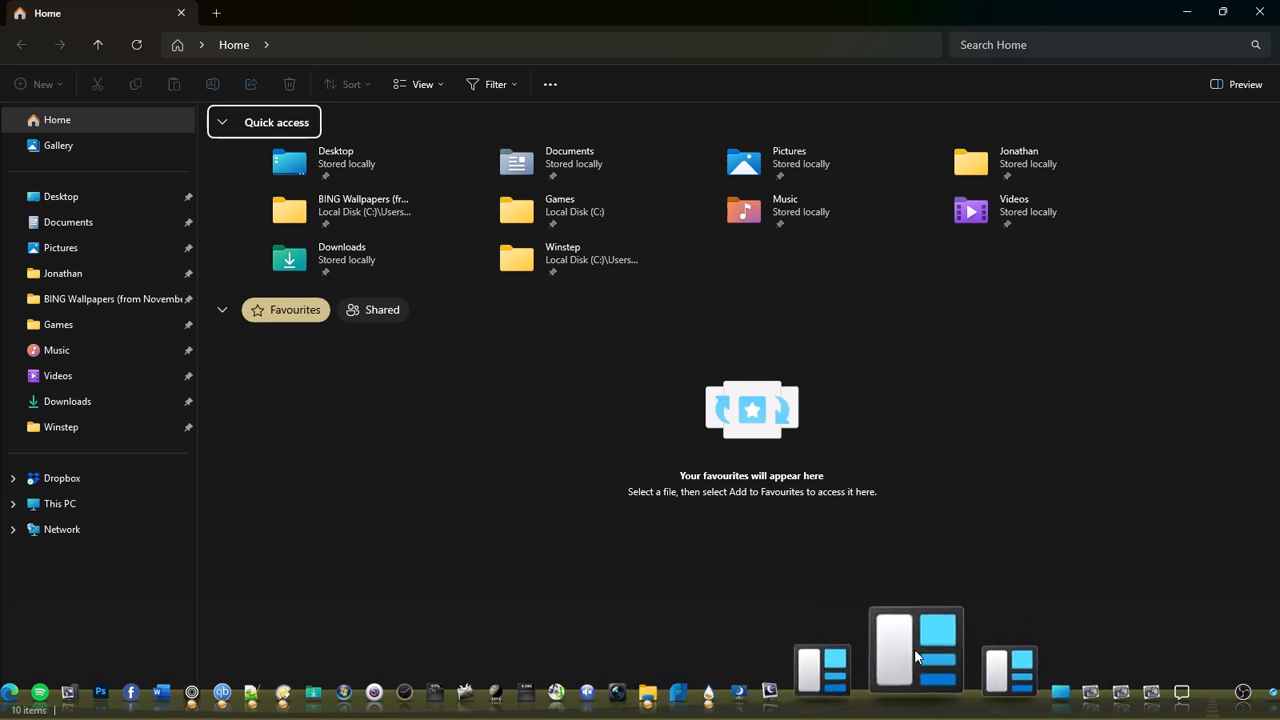
pyautogui.click(914, 652)
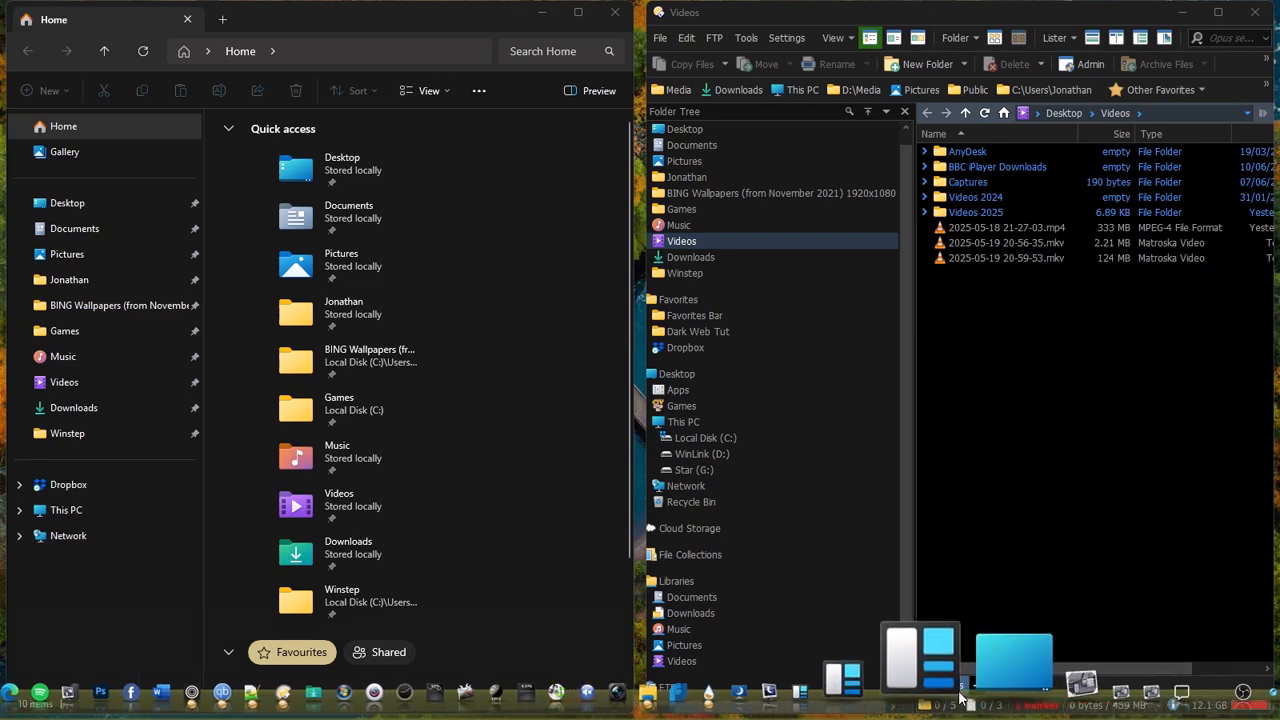
pyautogui.click(1066, 668)
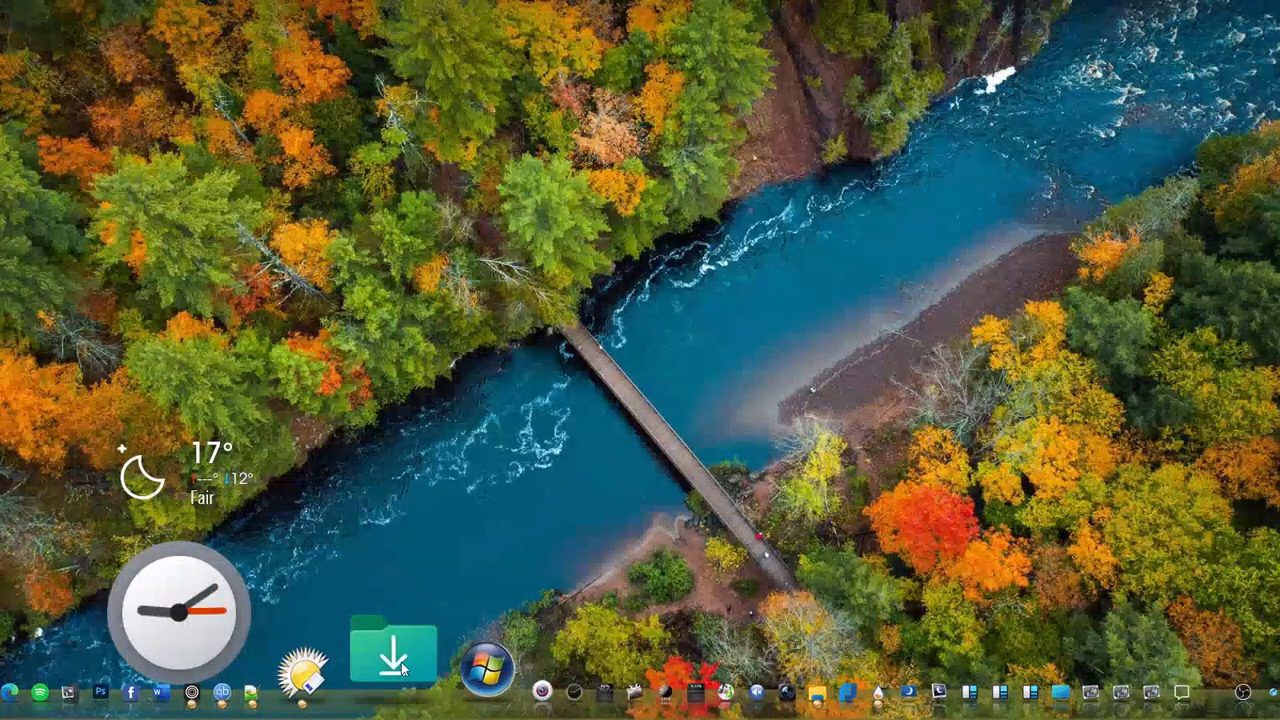
# Step: Open the NeXuS preferences from the dock, review the About page, and close them without changes
pyautogui.moveTo(401, 662)
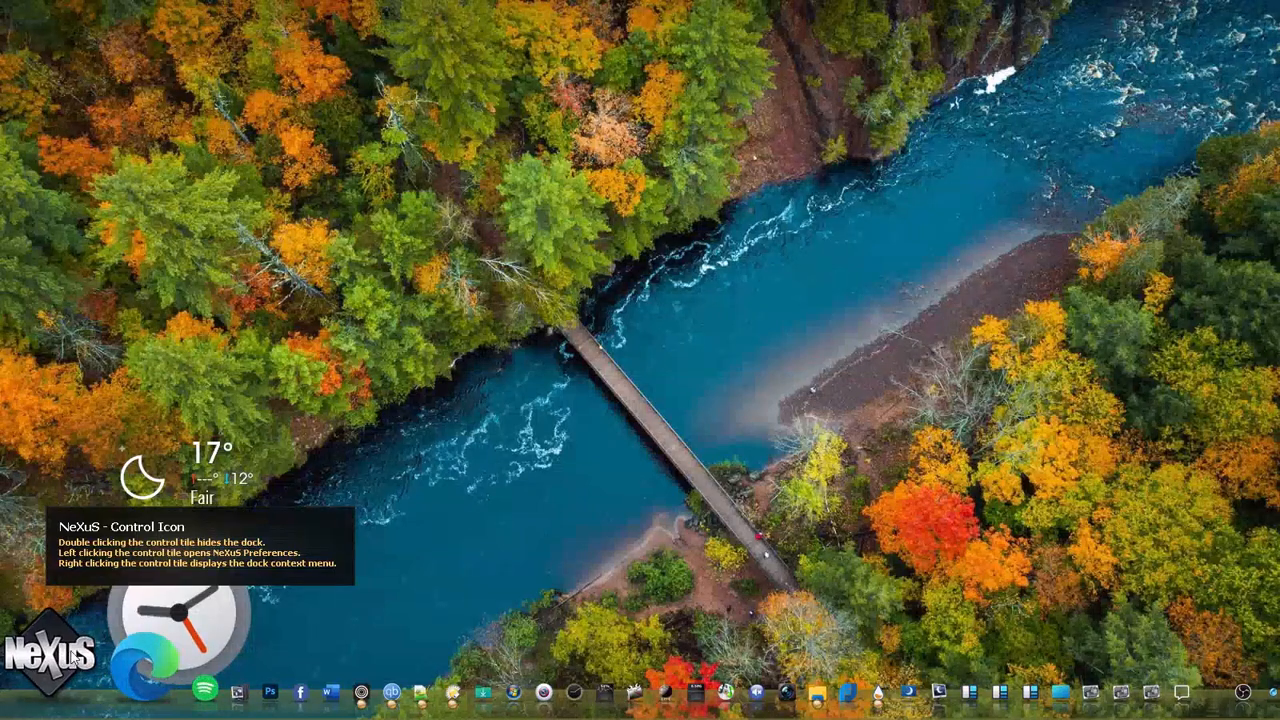
pyautogui.rightClick(66, 653)
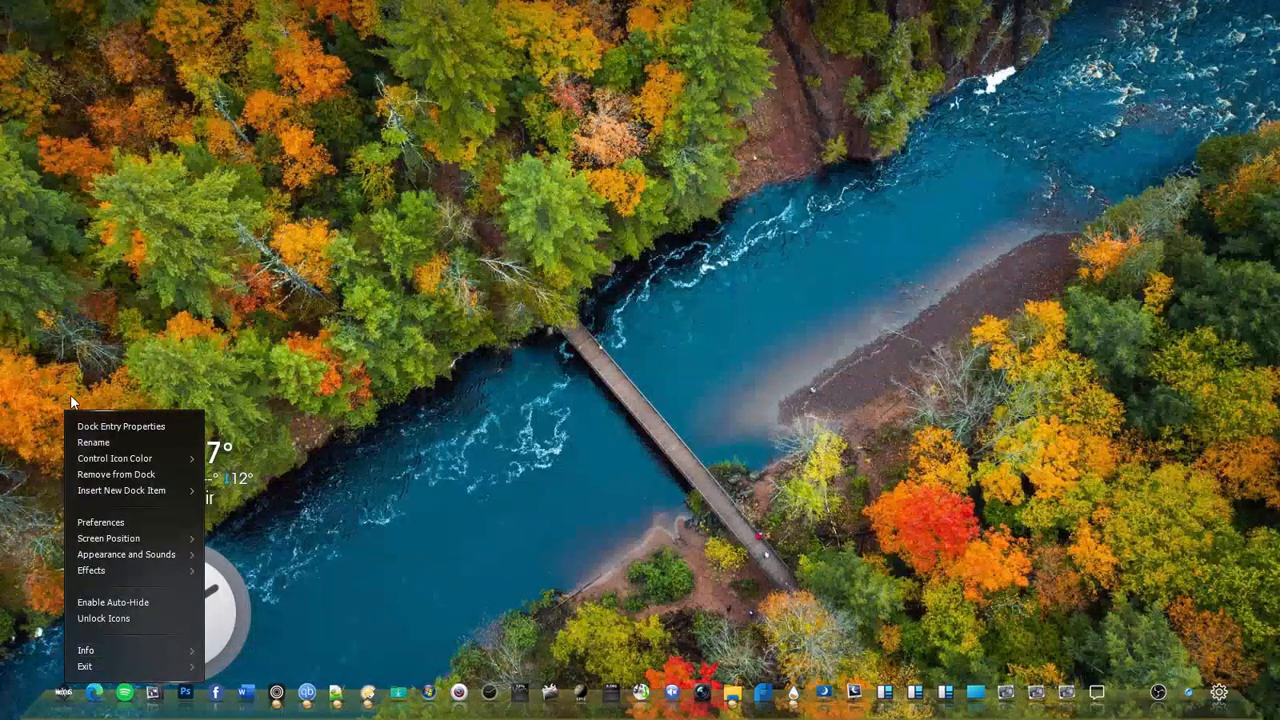
pyautogui.click(121, 524)
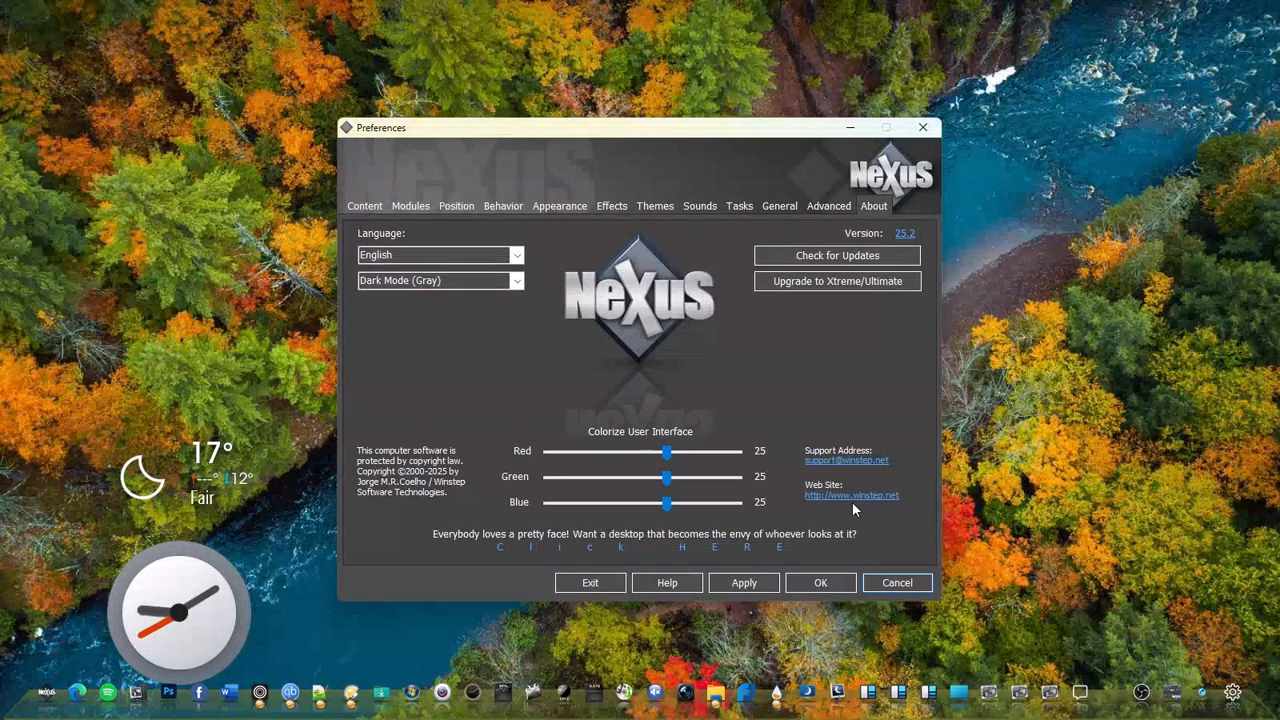
pyautogui.click(897, 583)
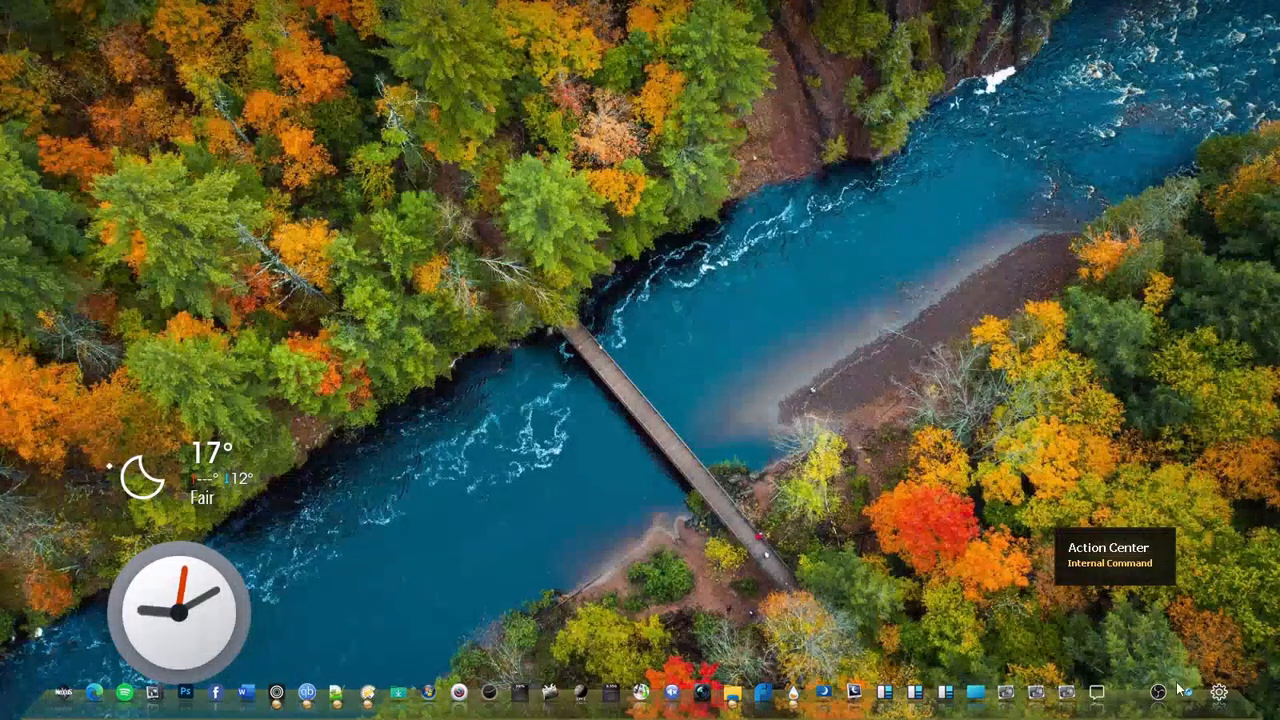
# Step: Preview the running OBS window from its dock icon
pyautogui.click(1157, 688)
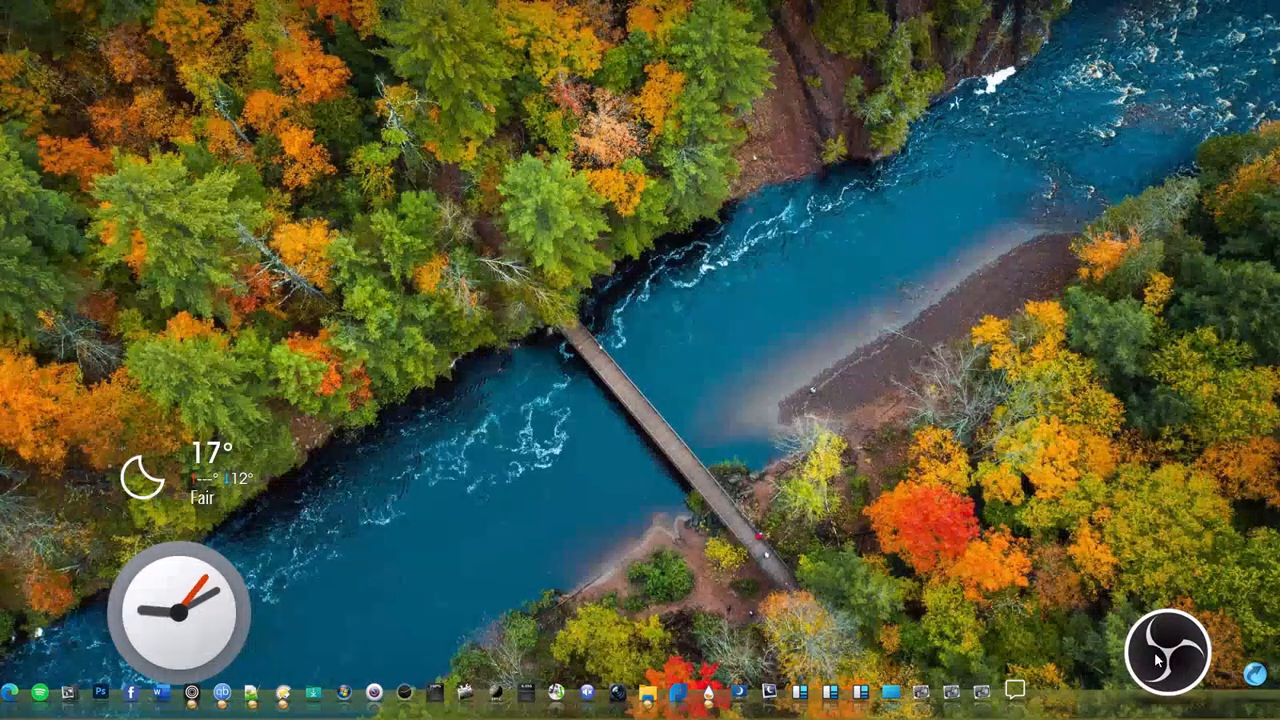
pyautogui.moveTo(1160, 661)
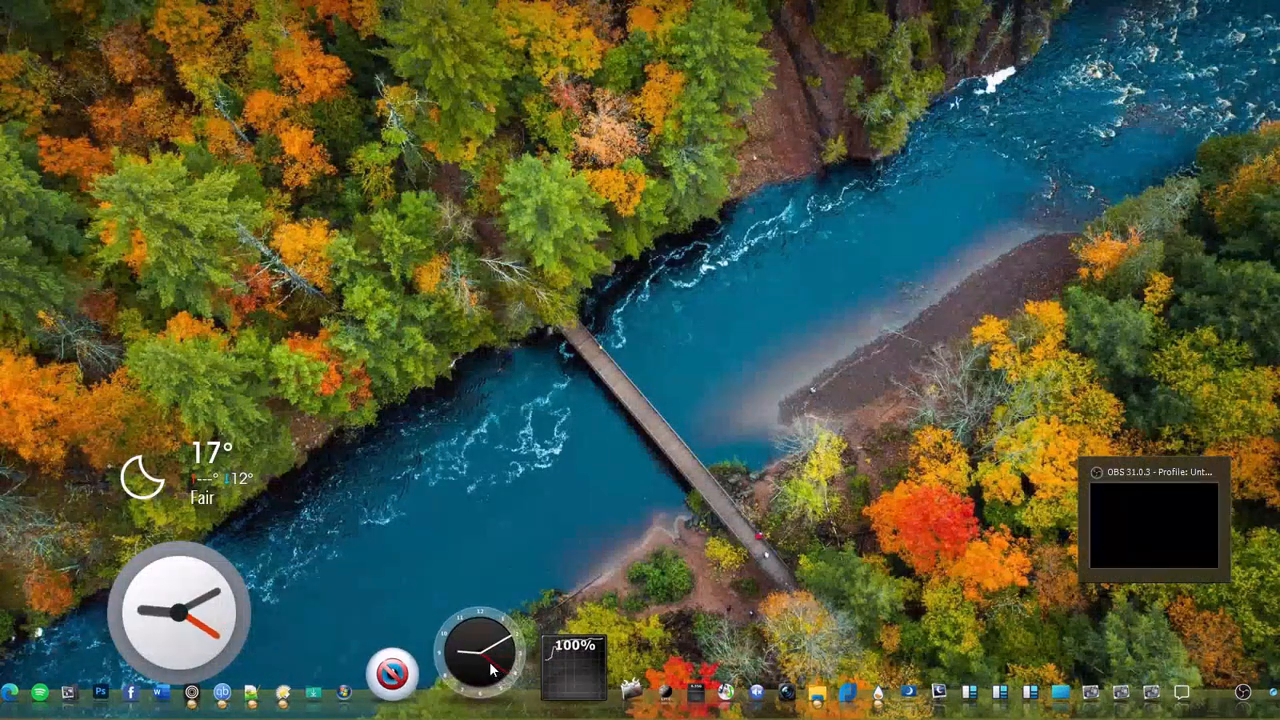
pyautogui.moveTo(491, 668)
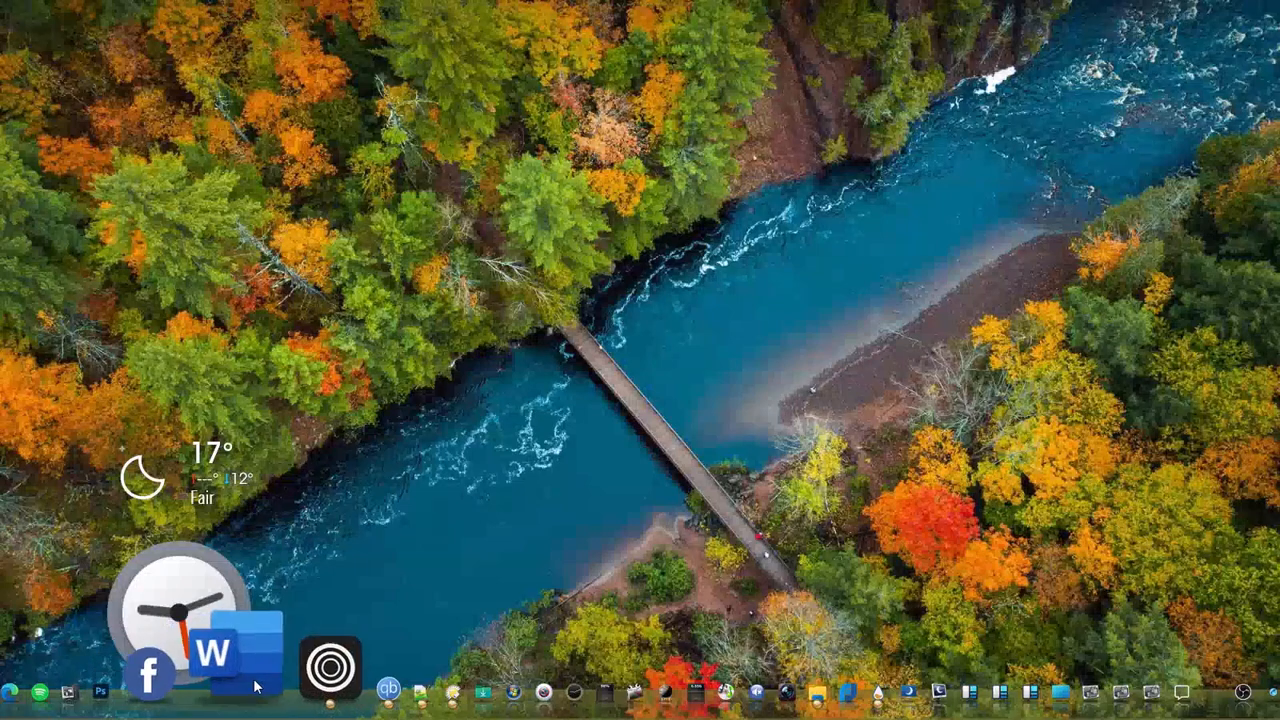
# Step: Exit the NeXuS dock through its control icon and confirm the exit
pyautogui.moveTo(345, 691)
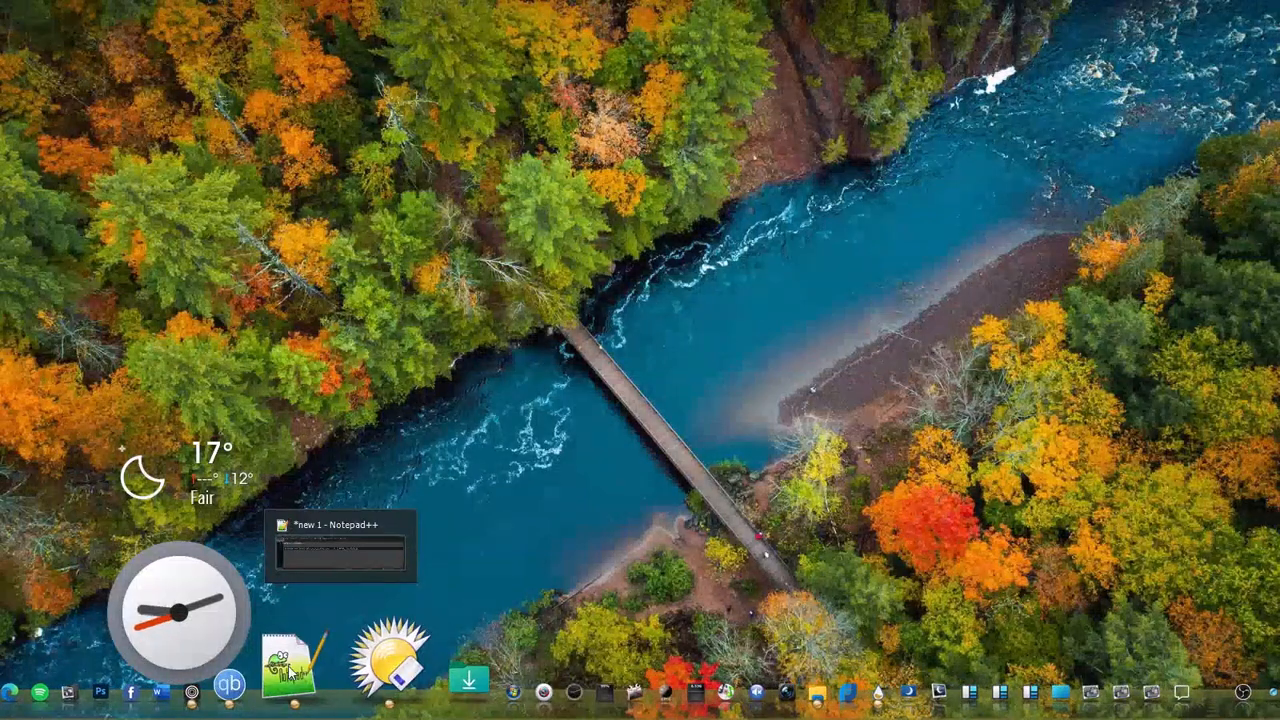
pyautogui.moveTo(297, 704)
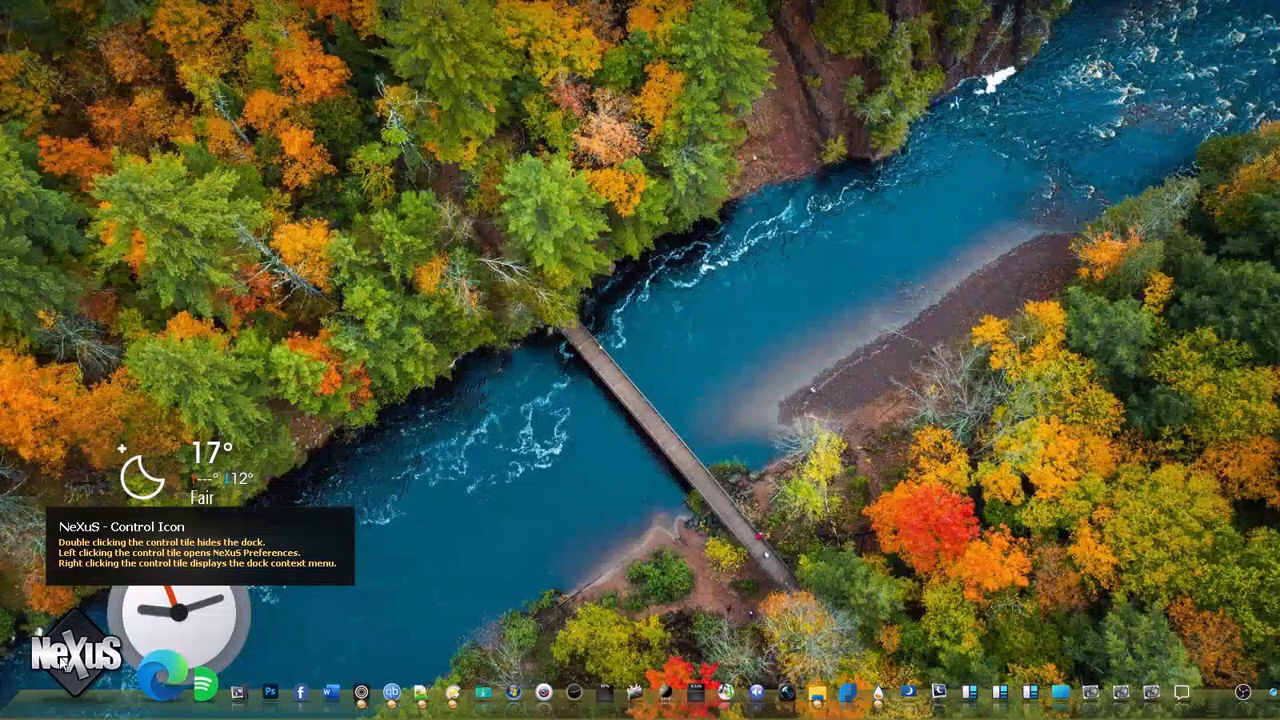
pyautogui.rightClick(61, 655)
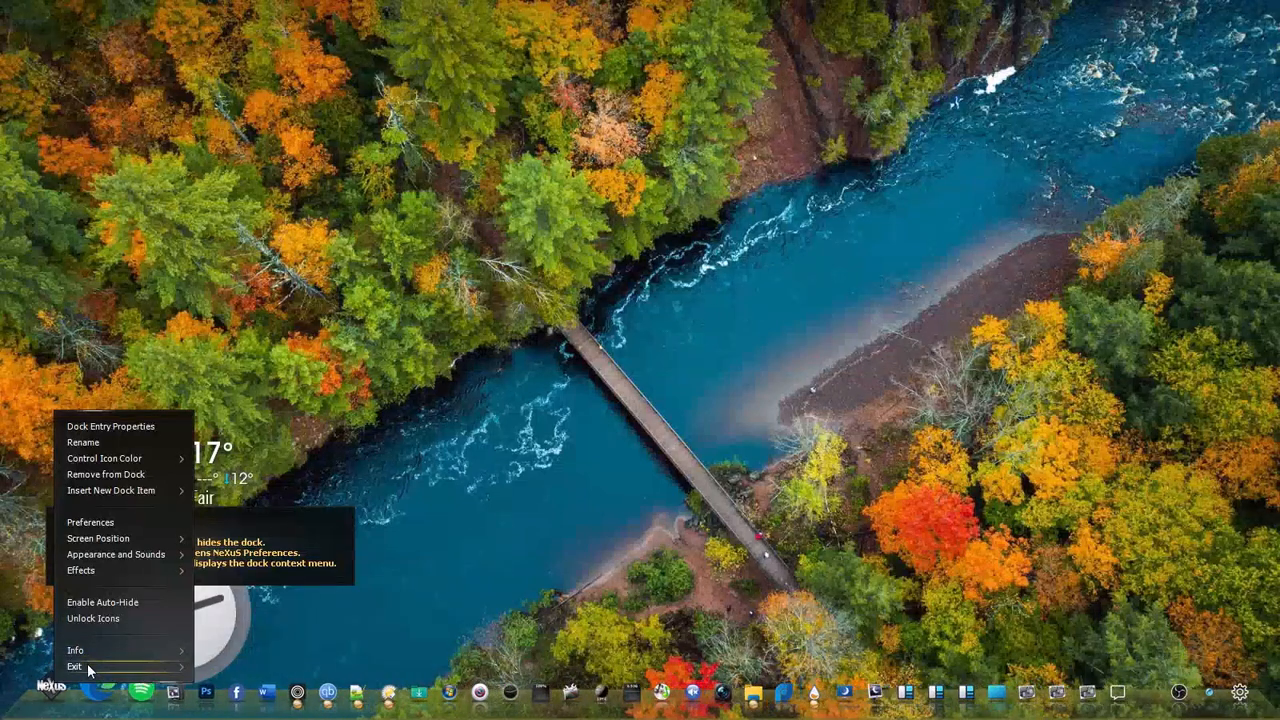
pyautogui.click(88, 667)
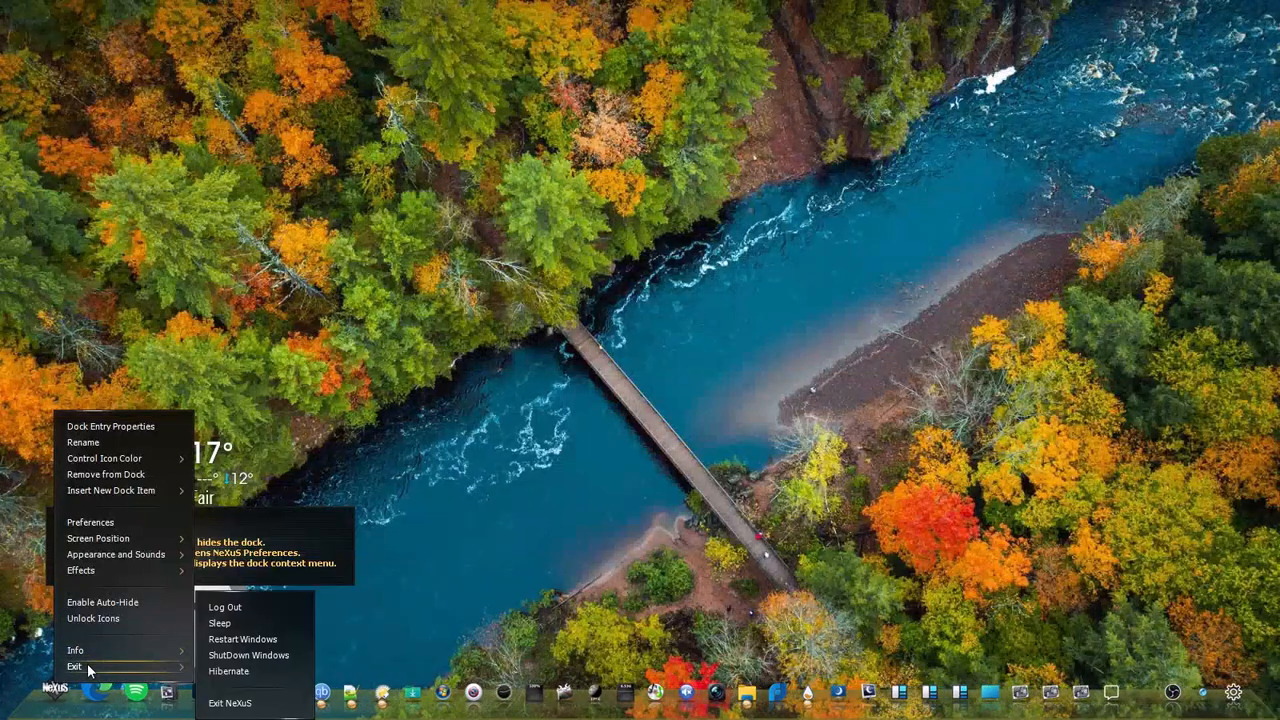
pyautogui.click(230, 703)
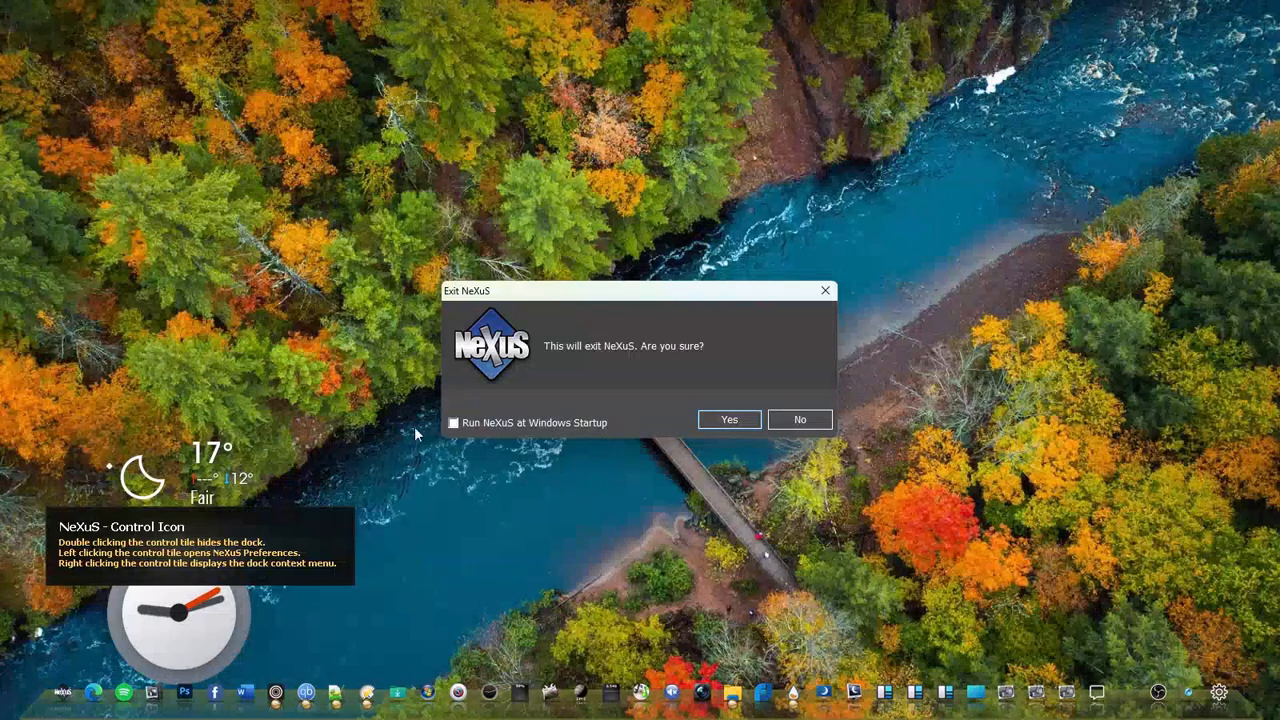
pyautogui.click(733, 420)
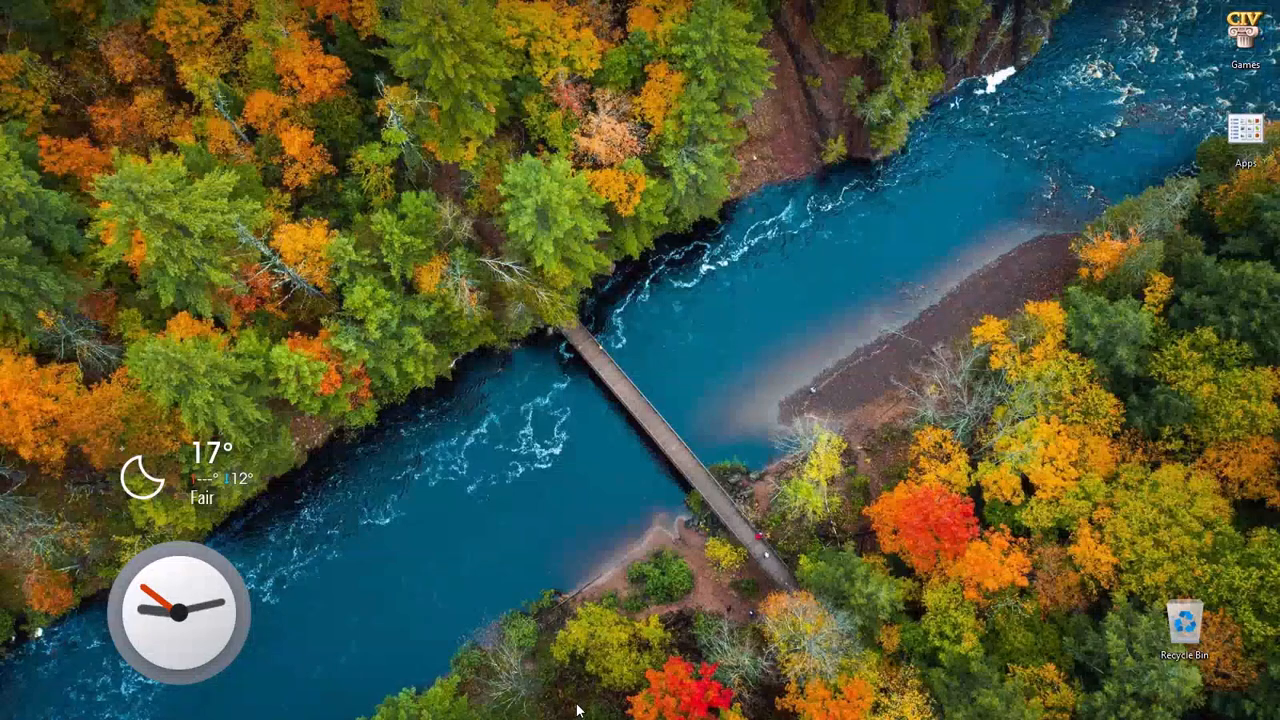
# Step: Open the Windows widgets board, look over its weather and news, and dismiss it
pyautogui.moveTo(578, 716)
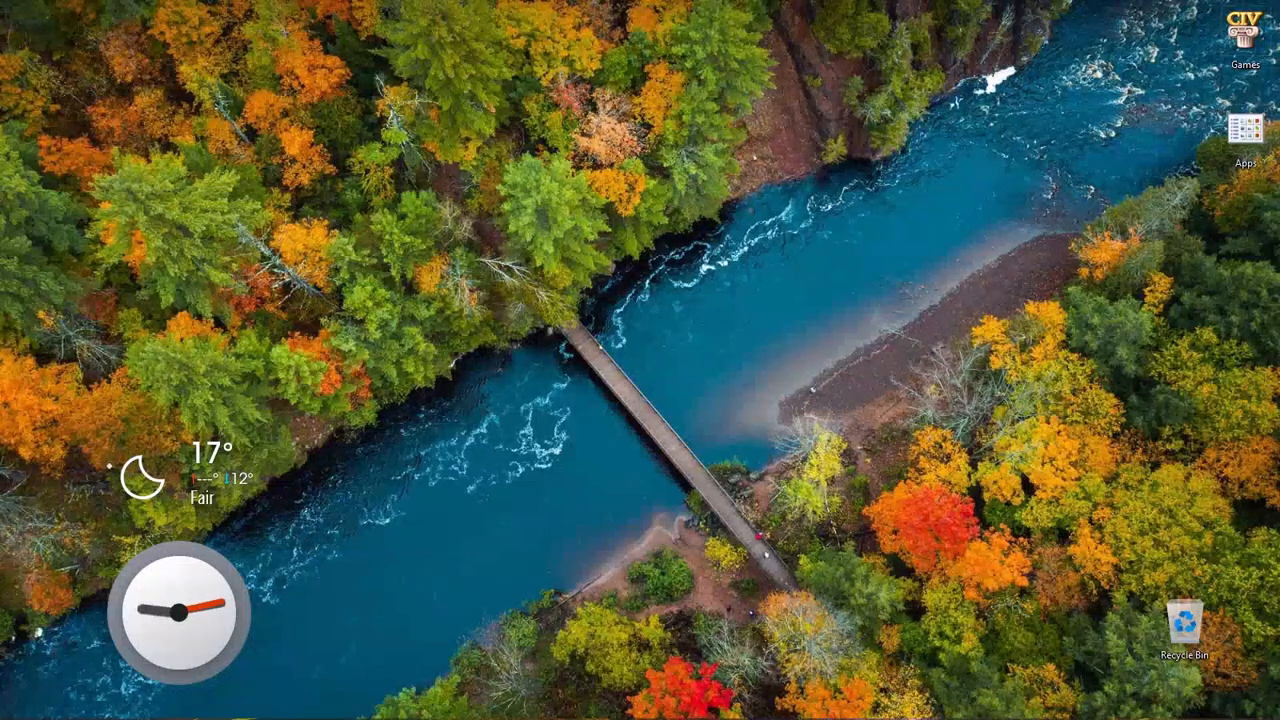
pyautogui.click(1042, 700)
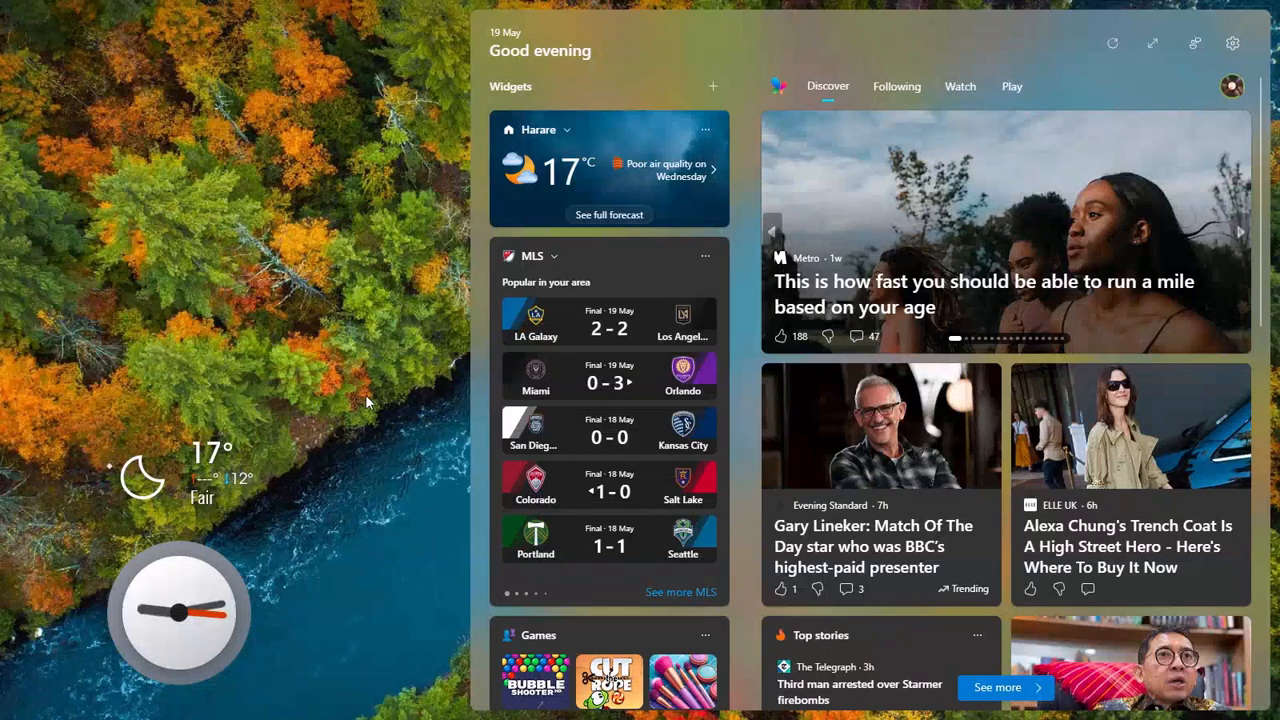
pyautogui.click(356, 393)
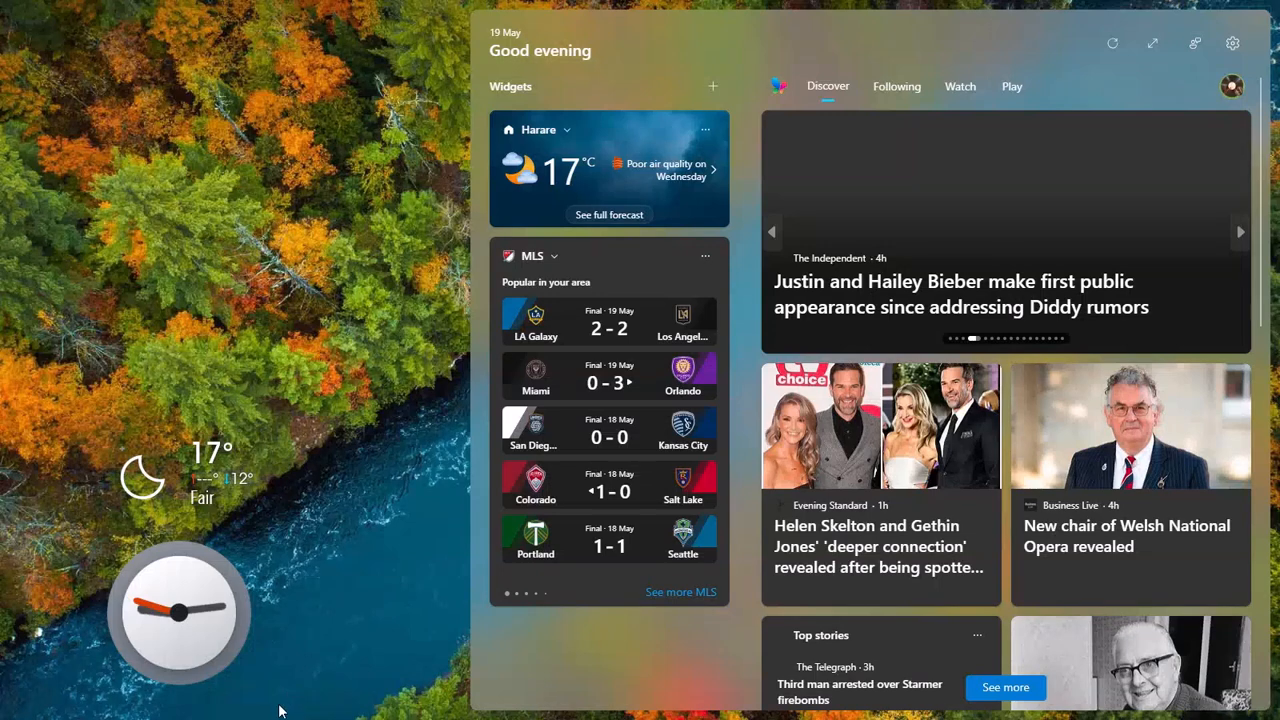
pyautogui.click(304, 318)
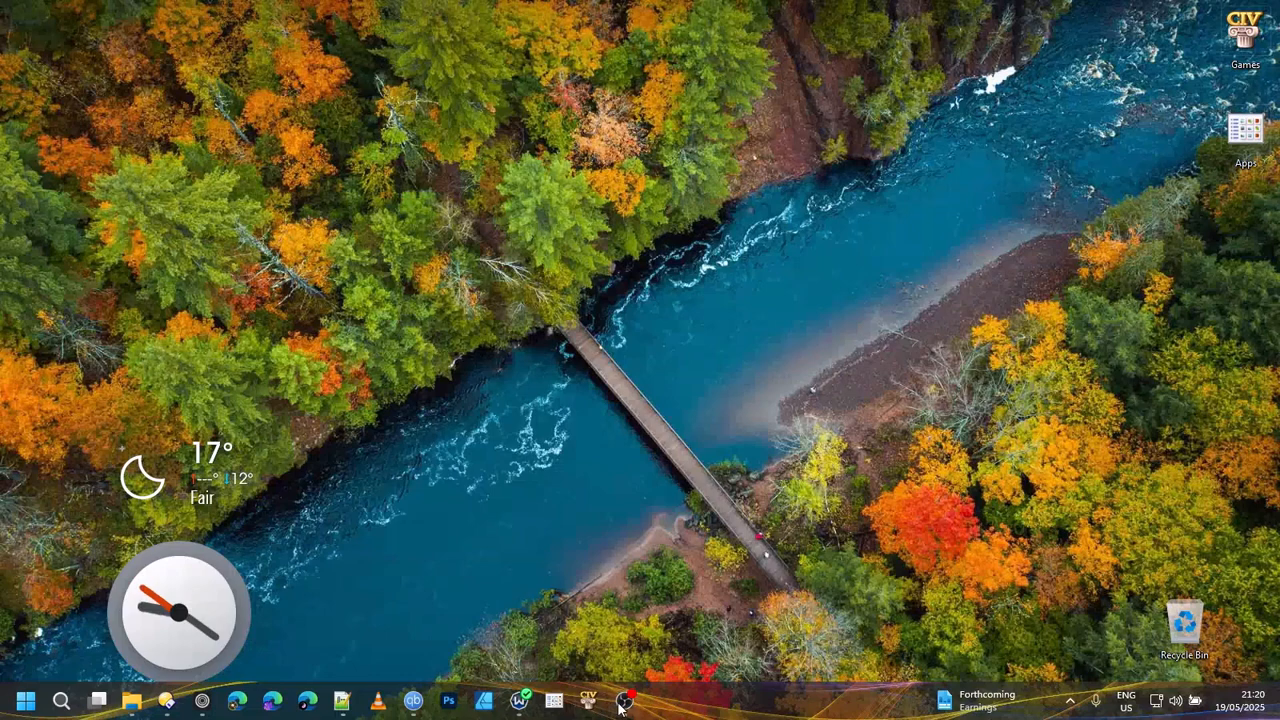
# Step: Bring up the browser window from the taskbar, read back to the start of the Gumlet OBS settings article, and return to the desktop
pyautogui.moveTo(620, 706)
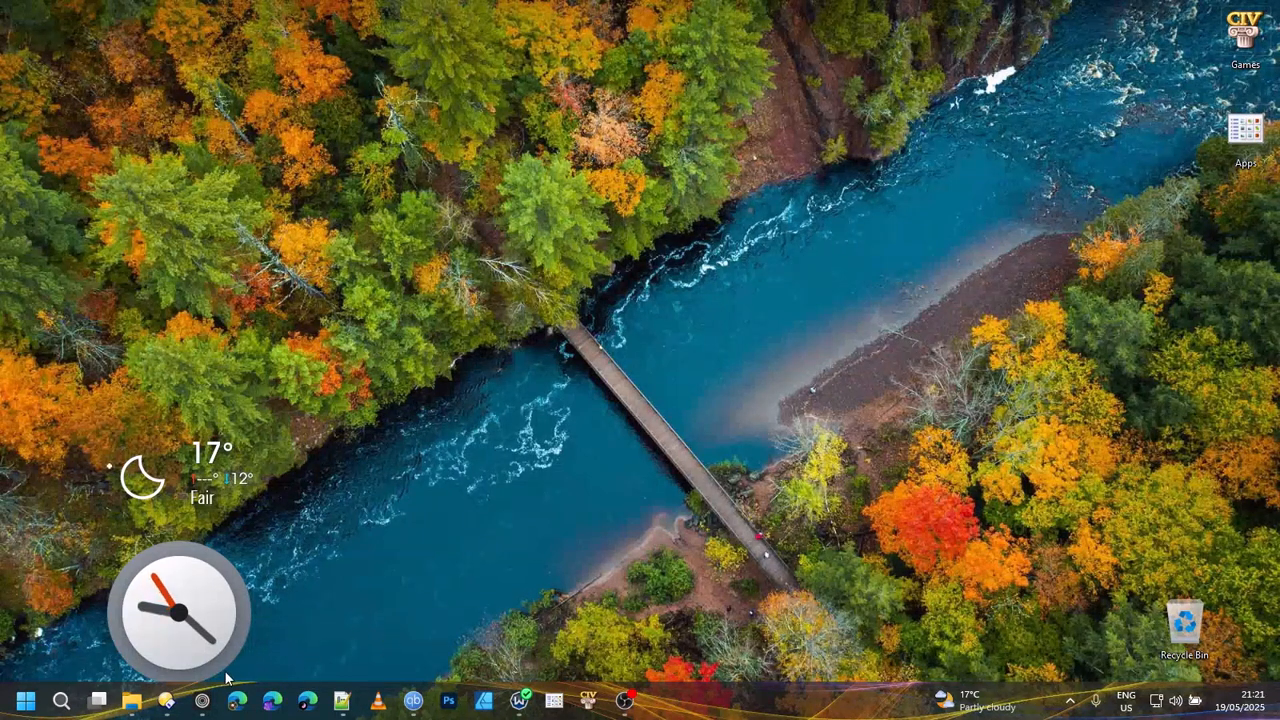
pyautogui.click(202, 704)
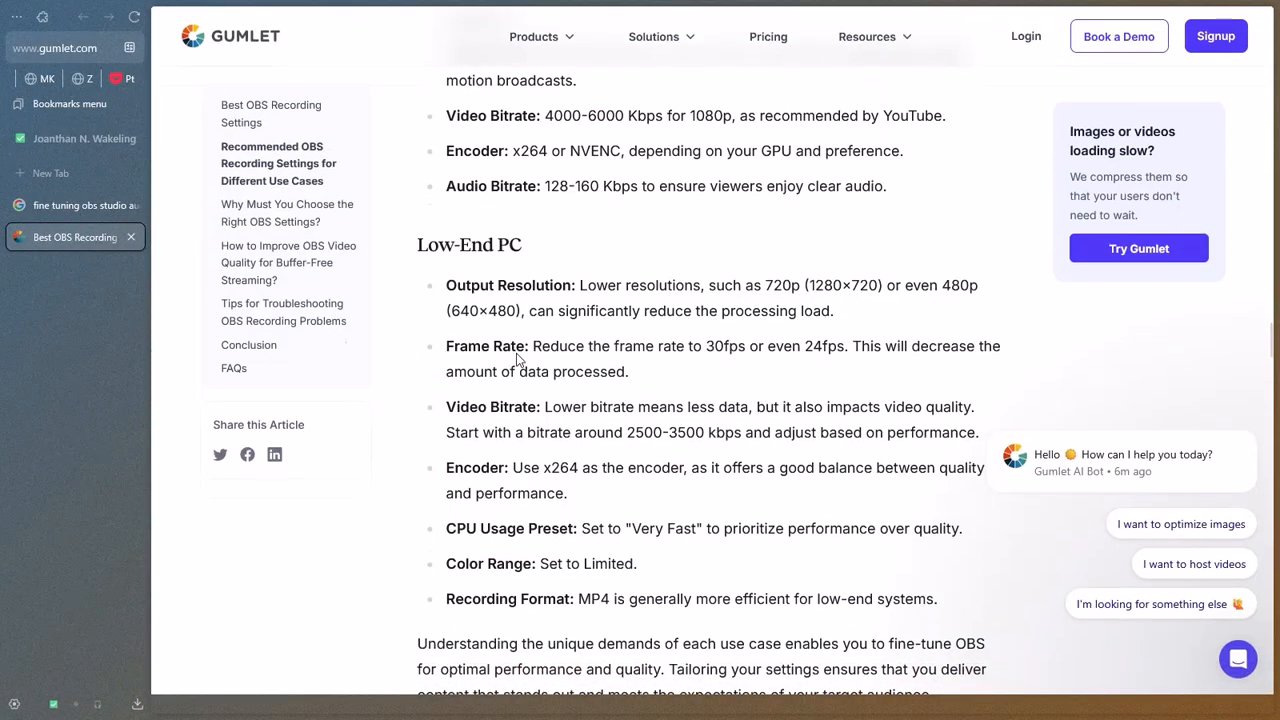
pyautogui.scroll(10, 518, 357)
pyautogui.scroll(20, 522, 355)
pyautogui.scroll(6, 525, 356)
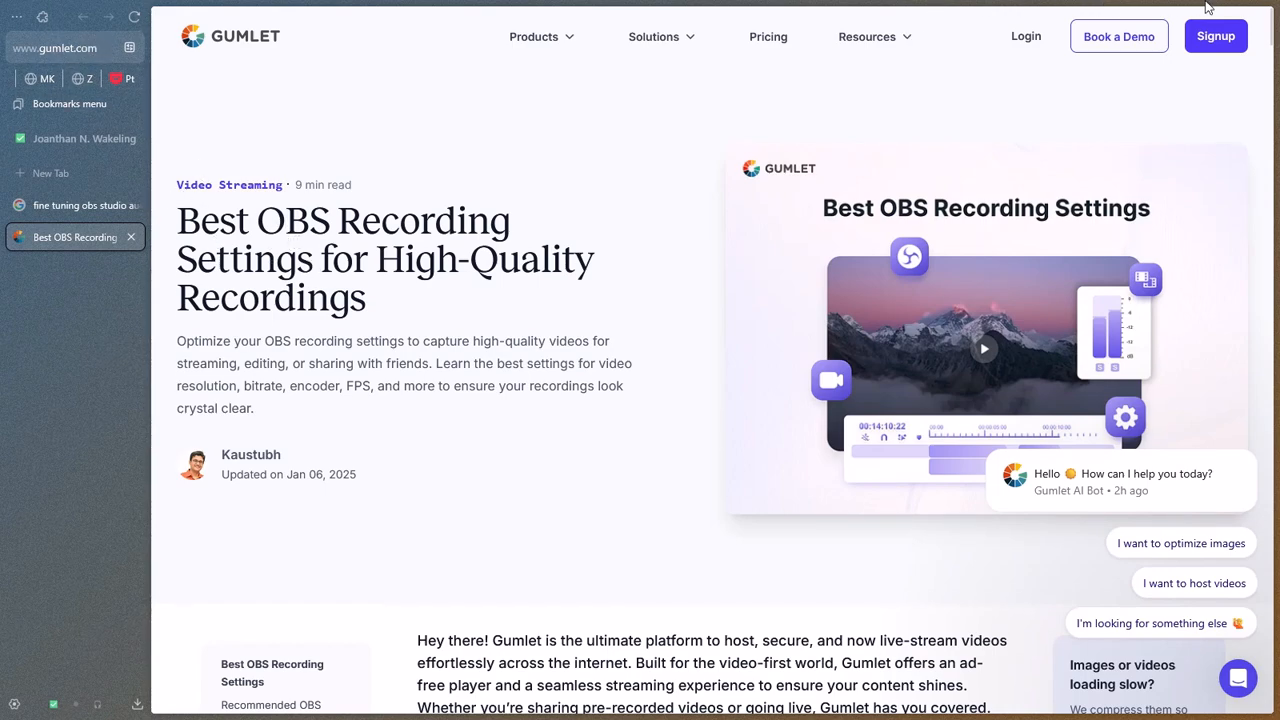
pyautogui.moveTo(1146, 21)
pyautogui.click(1187, 13)
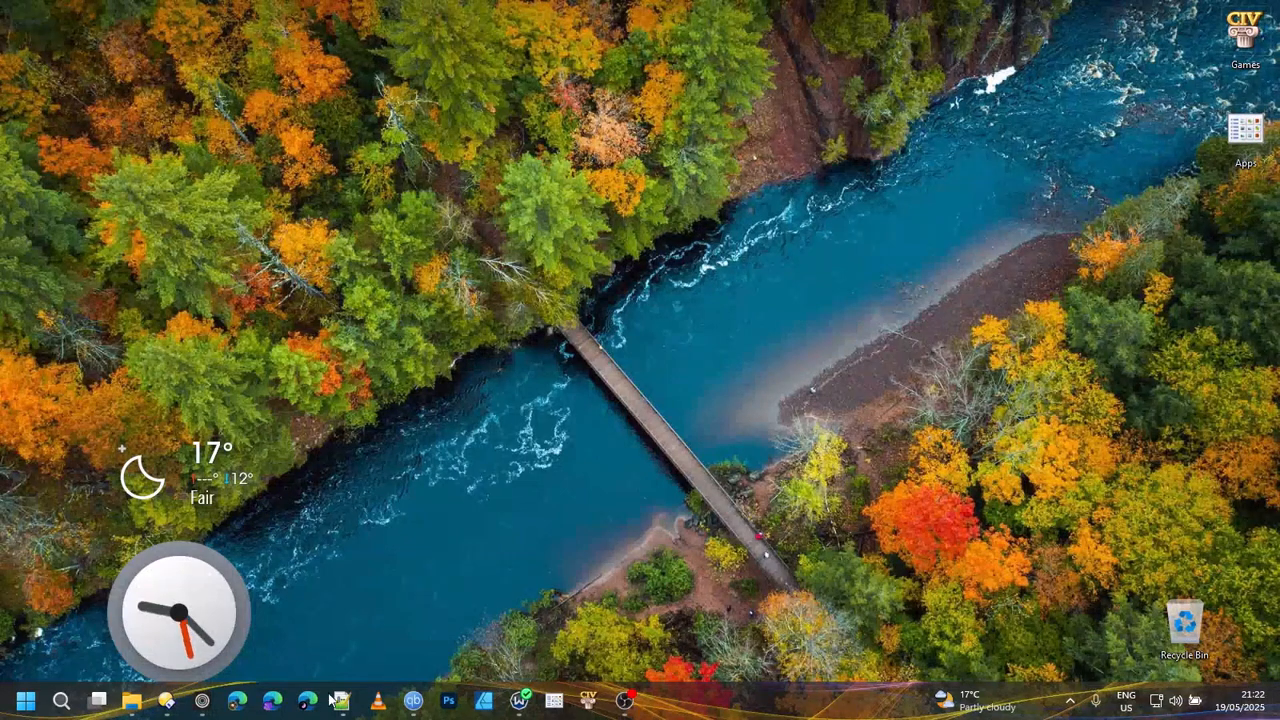
# Step: Open Stardock Start11 from the Start menu's pinned apps and turn on the custom start button image
pyautogui.click(26, 702)
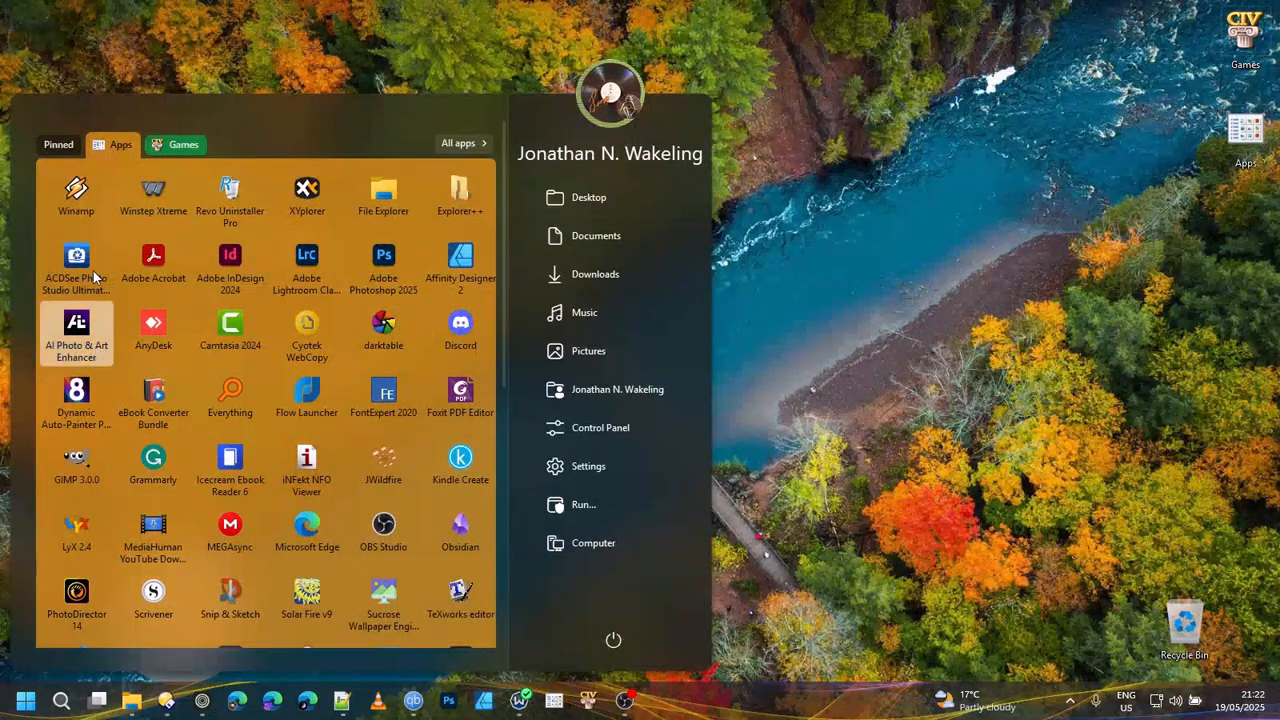
pyautogui.click(58, 144)
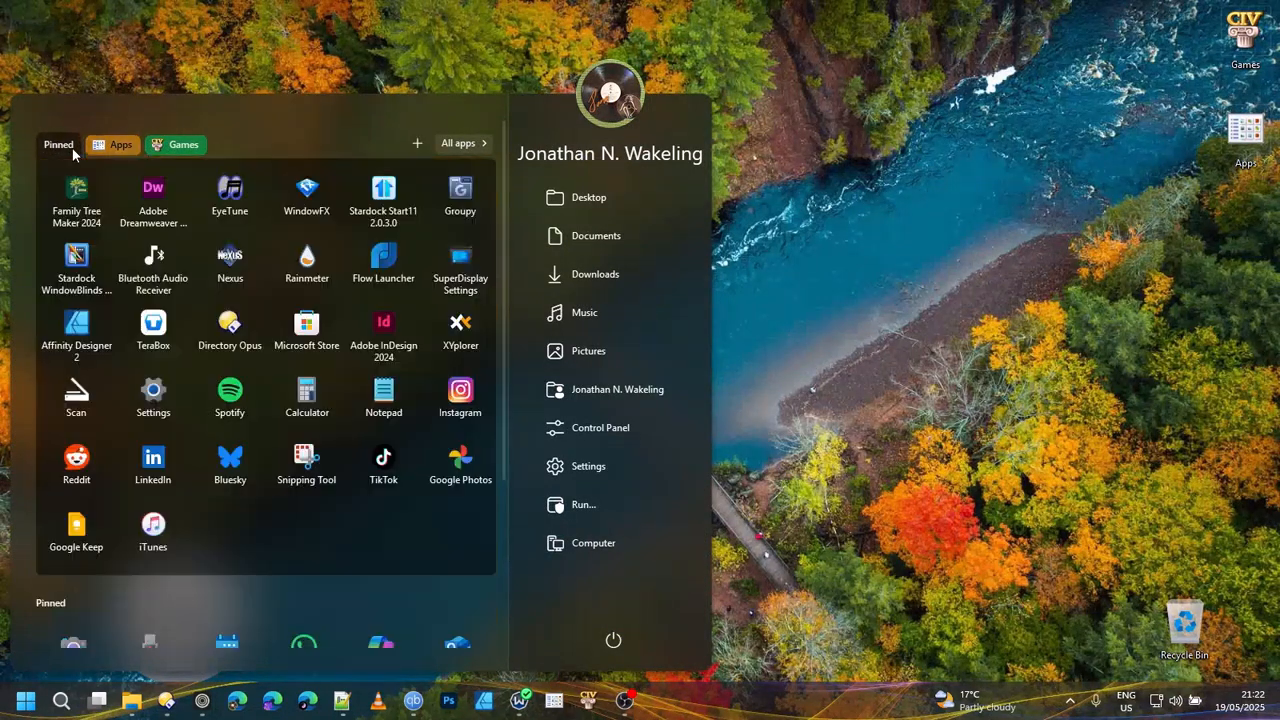
pyautogui.click(383, 200)
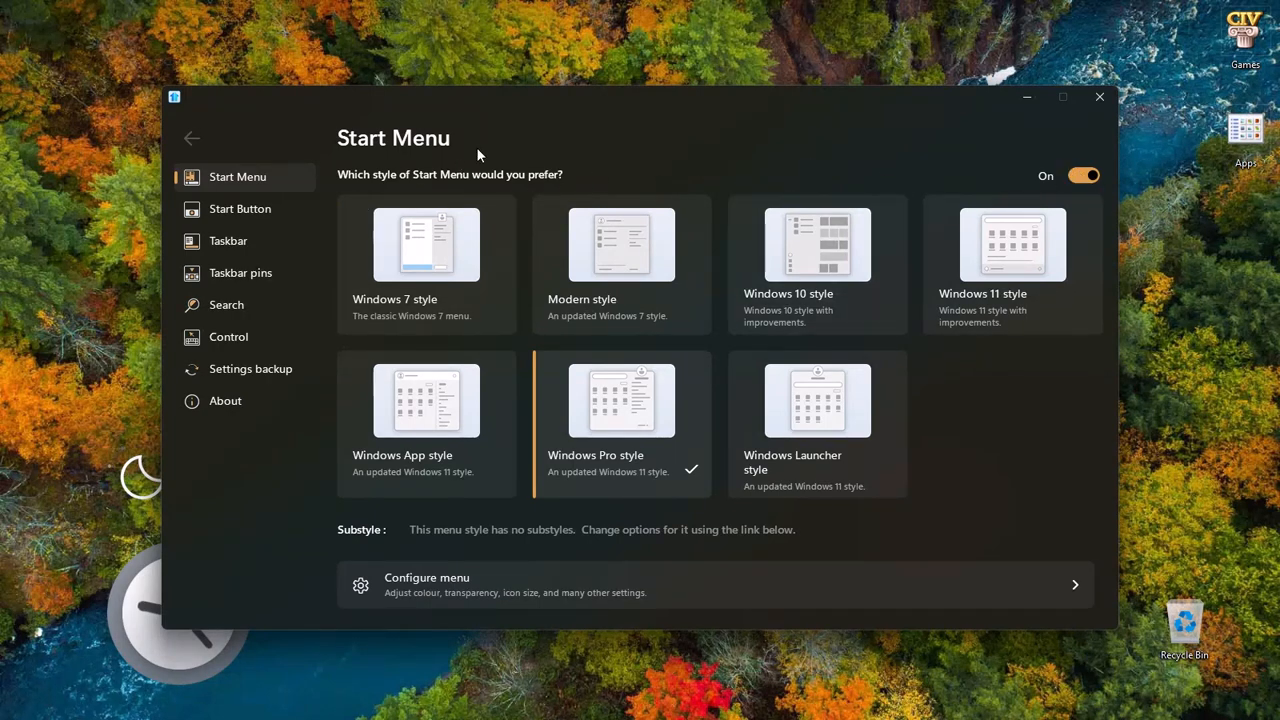
pyautogui.click(244, 211)
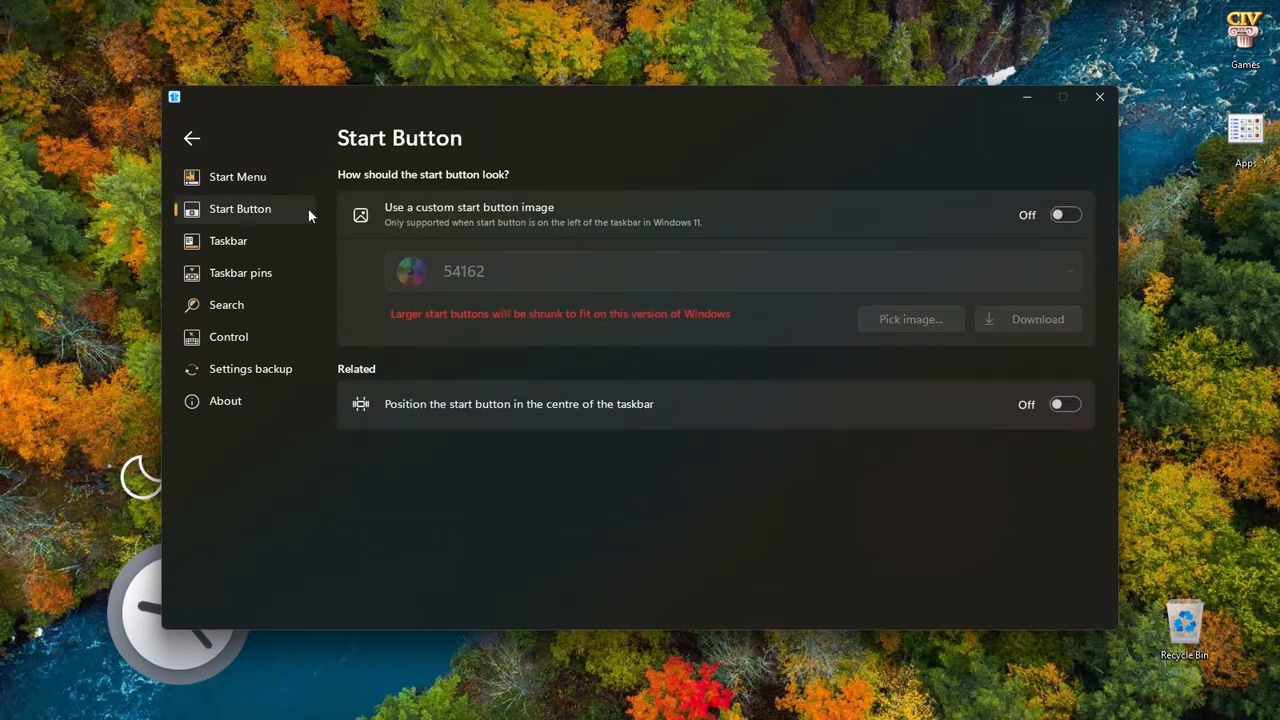
pyautogui.click(1066, 214)
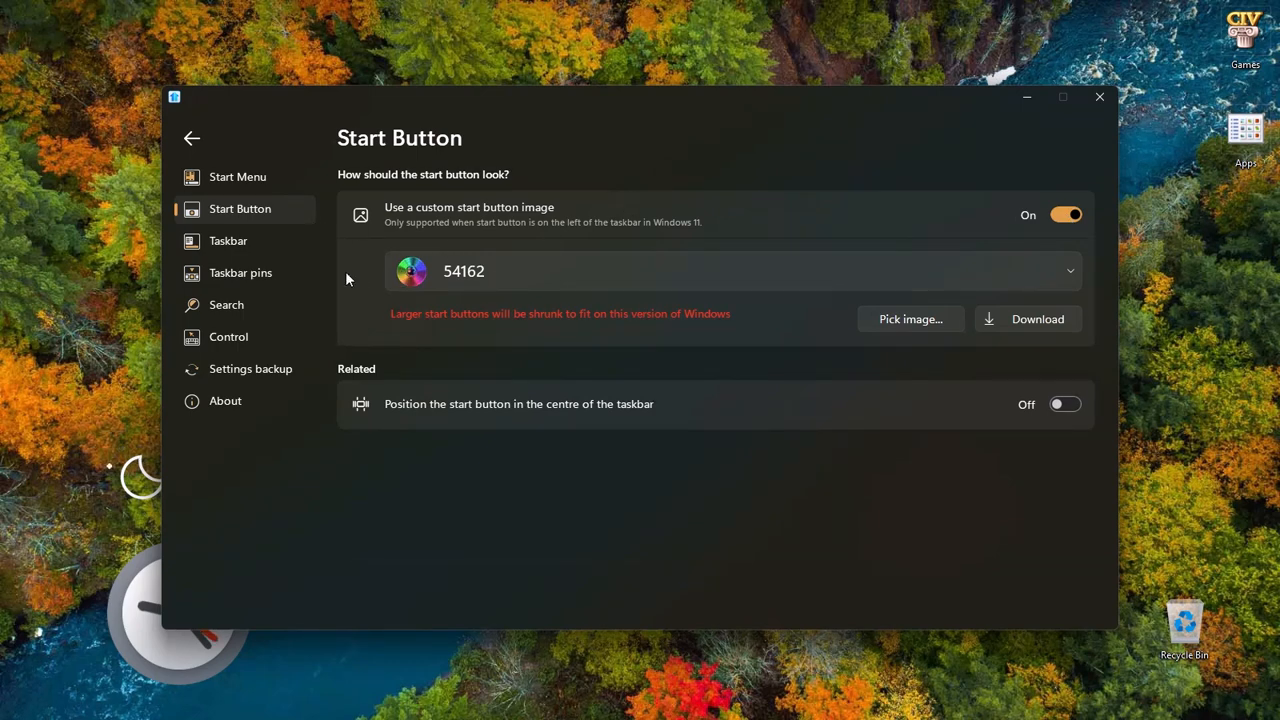
# Step: Let Start11 enhance the Windows 11 taskbar and accept the confirmation
pyautogui.click(249, 240)
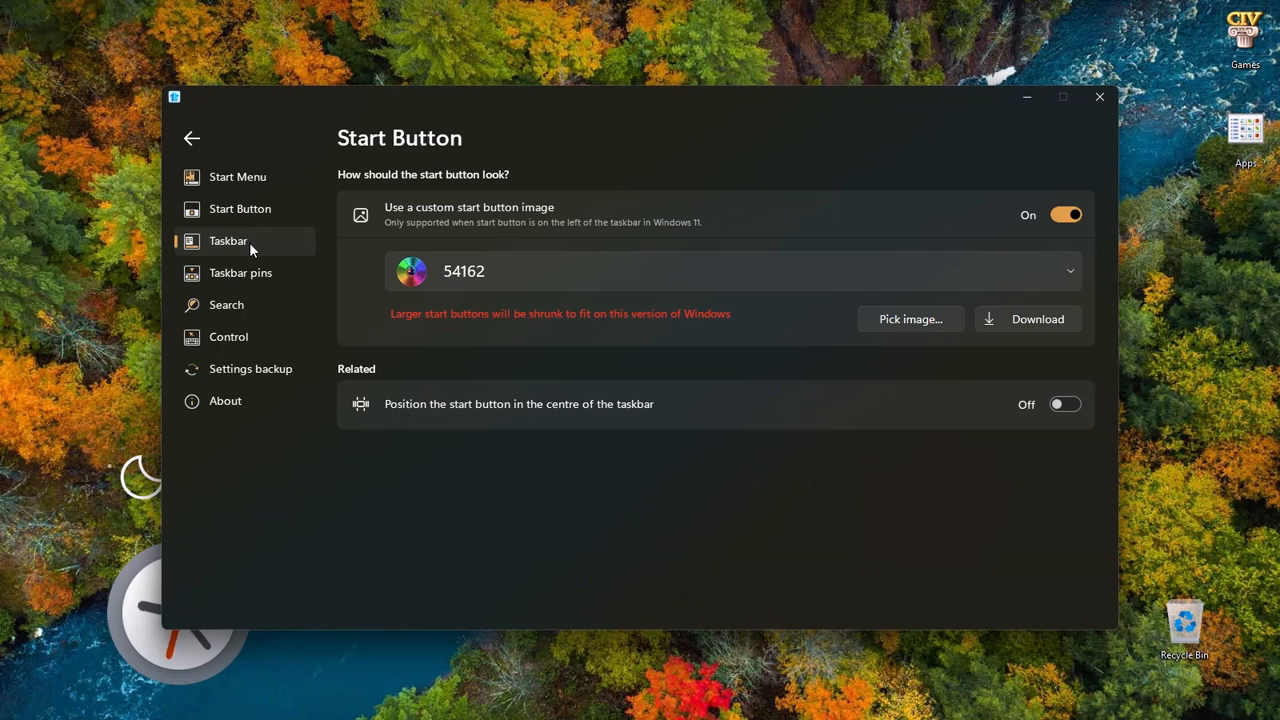
pyautogui.click(249, 242)
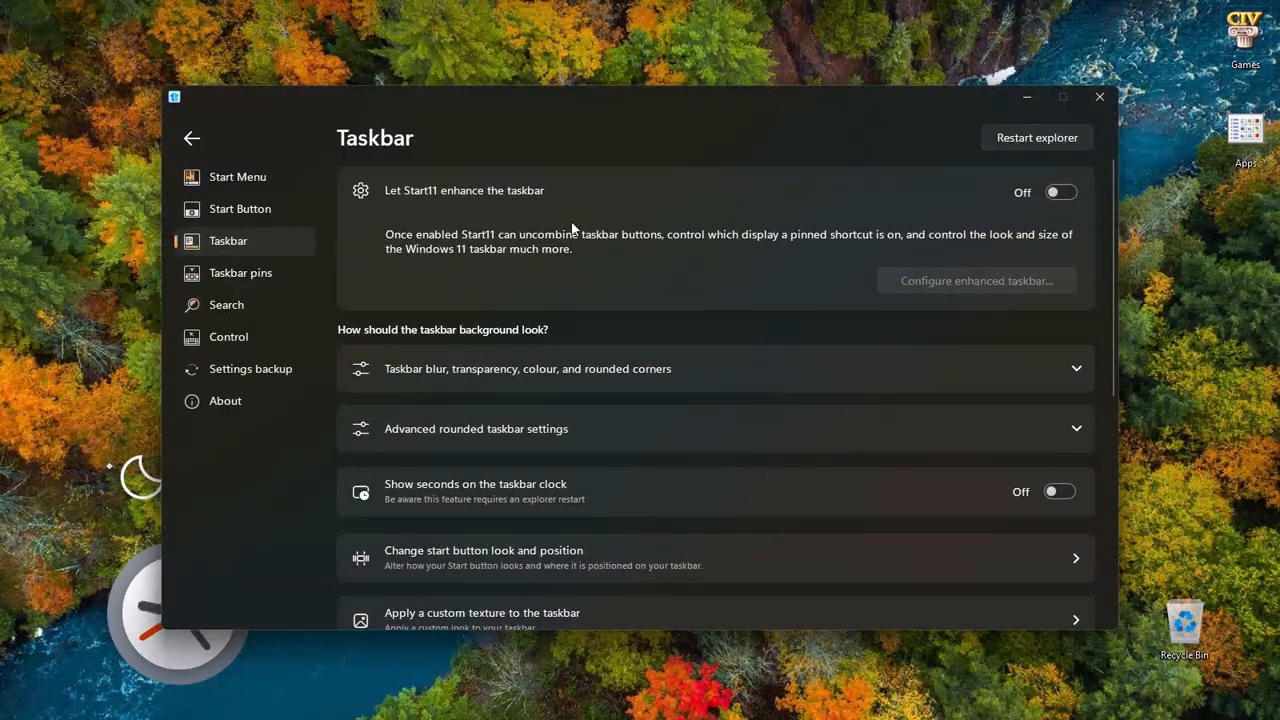
pyautogui.click(1060, 193)
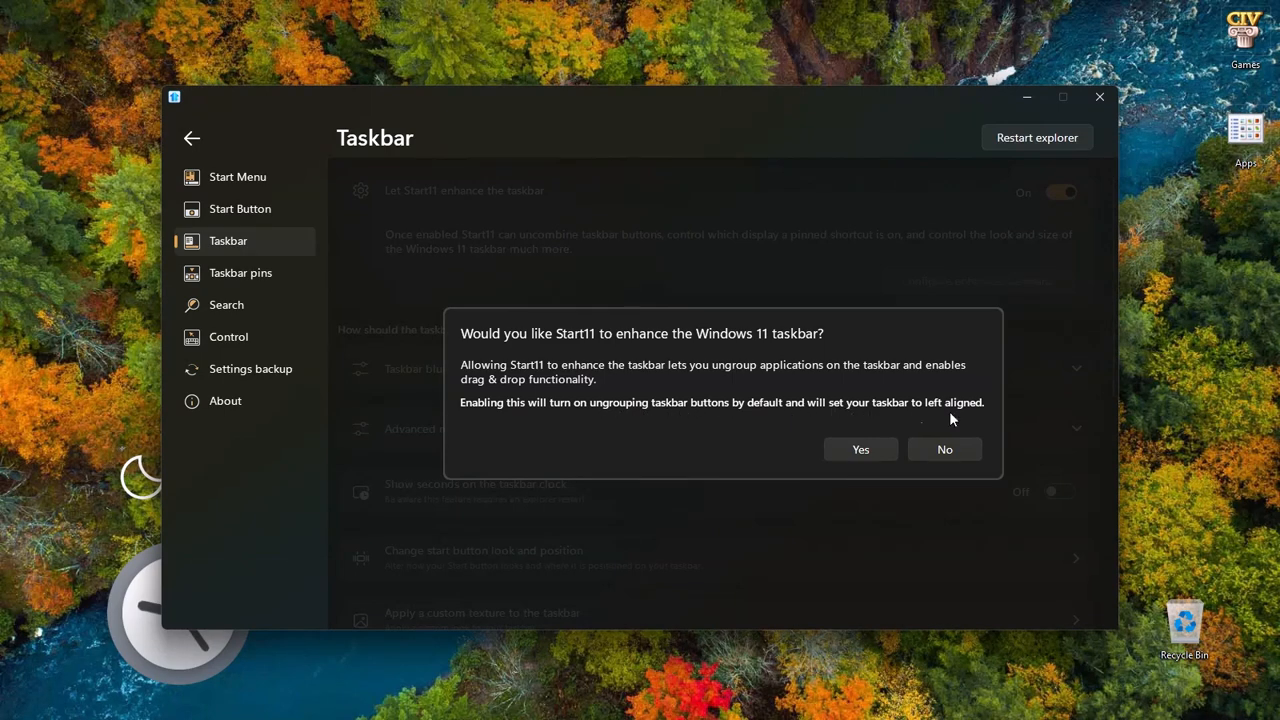
pyautogui.click(860, 447)
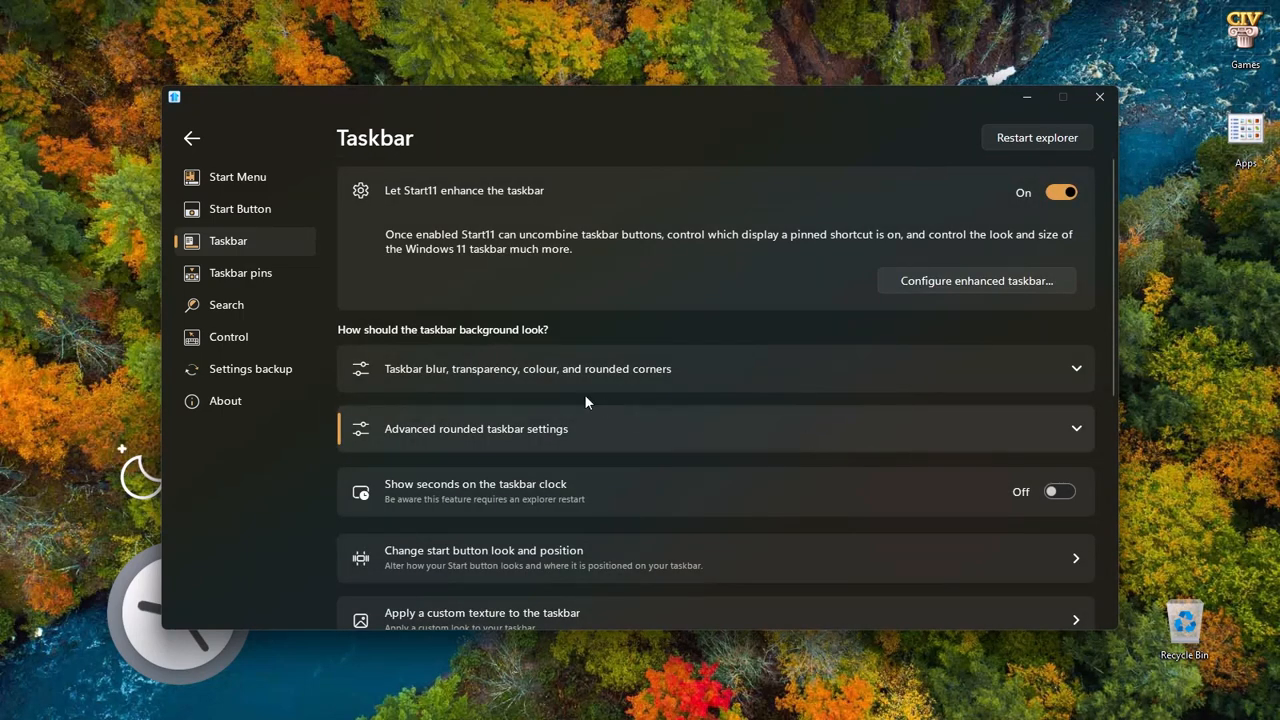
# Step: Turn on showing seconds on the taskbar clock
pyautogui.scroll(-3, 490, 395)
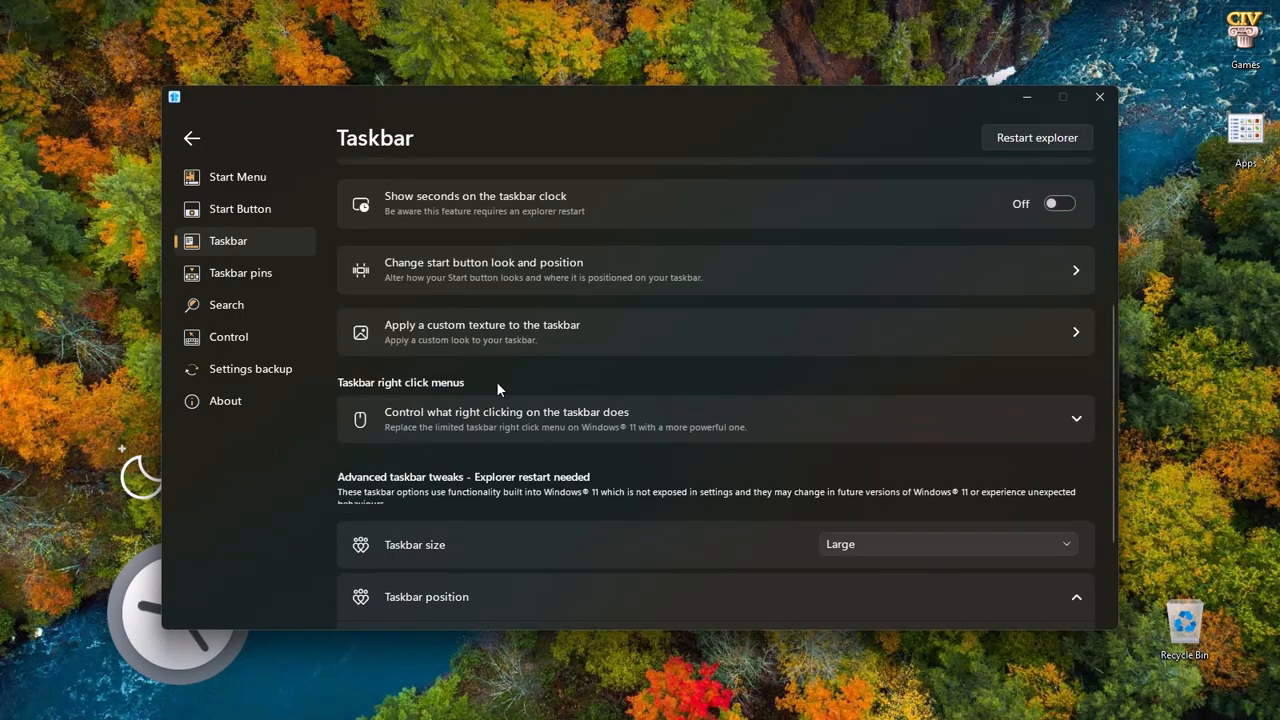
pyautogui.scroll(1, 571, 291)
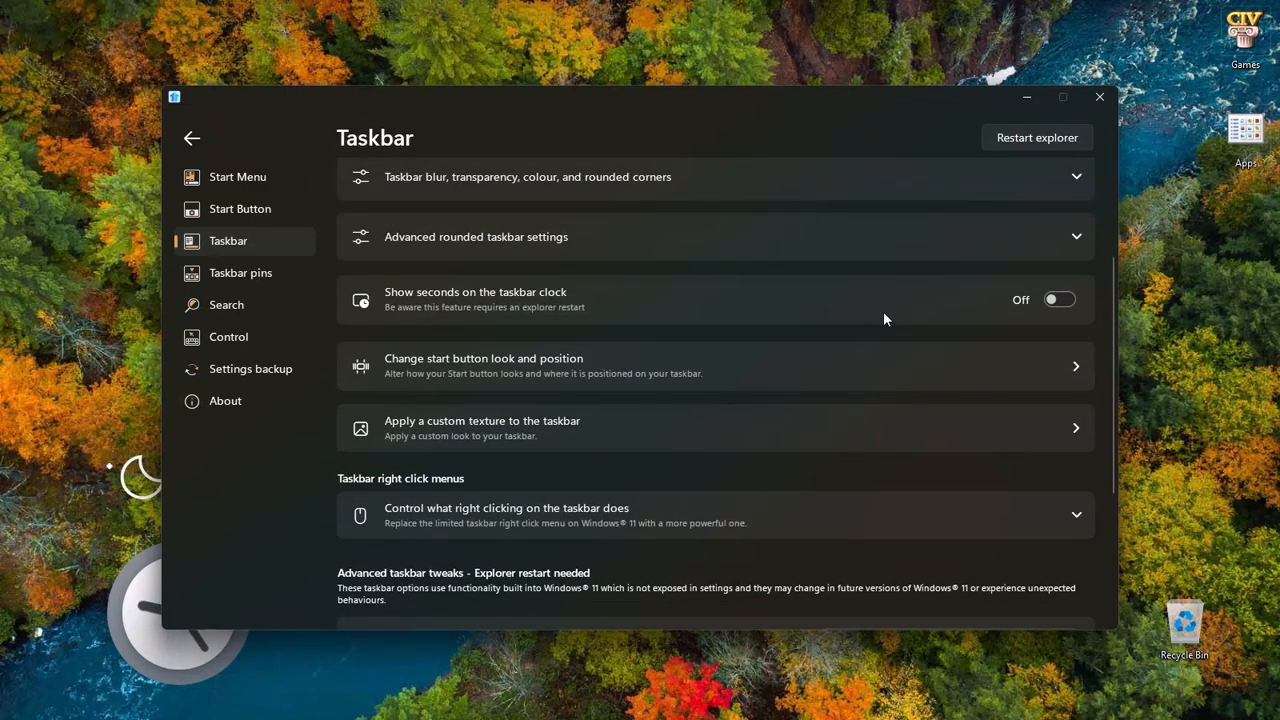
pyautogui.click(1060, 300)
# Step: Review the taskbar pin options, turn on Start11 search in the Start11 start menu, and look through the remaining search options
pyautogui.click(254, 274)
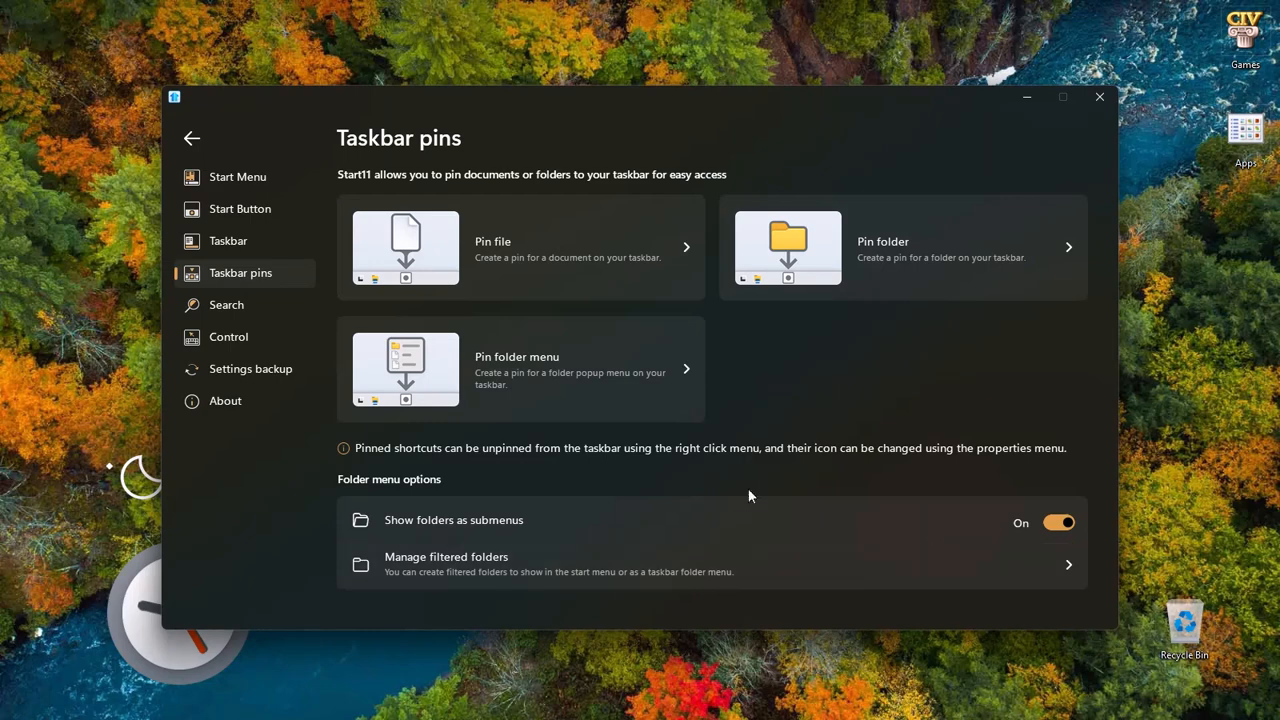
pyautogui.click(233, 304)
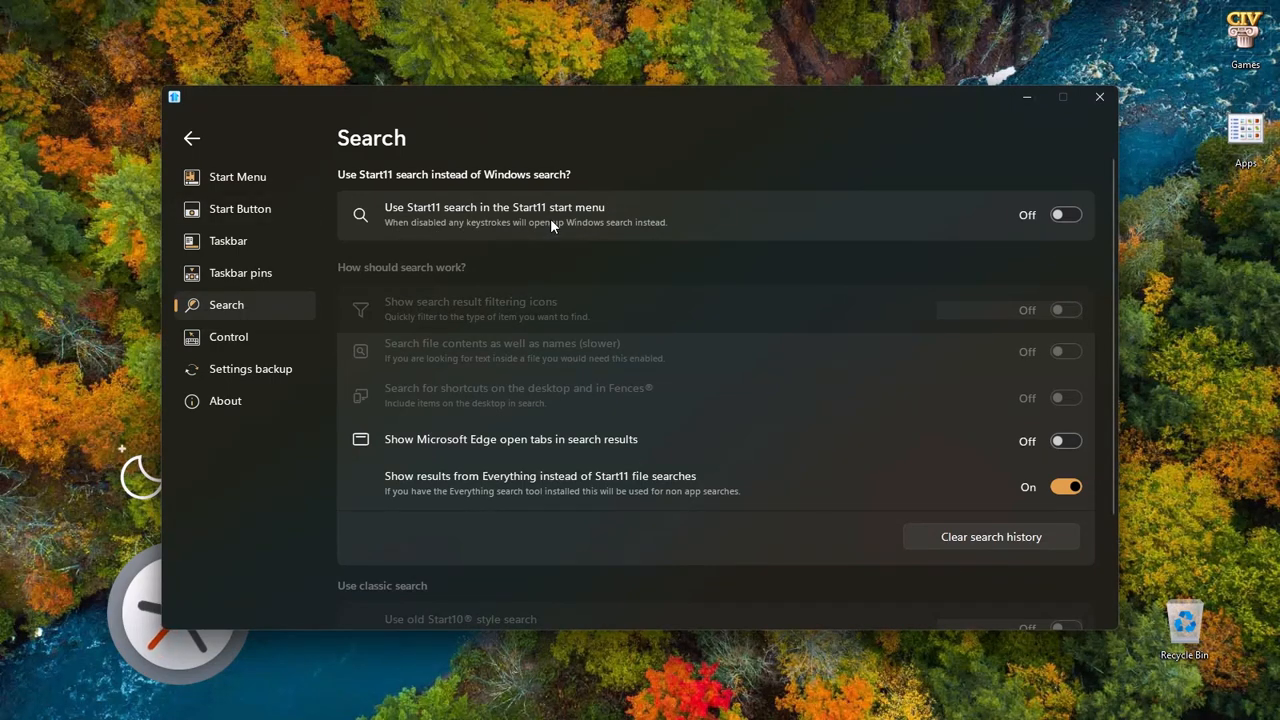
pyautogui.click(1058, 217)
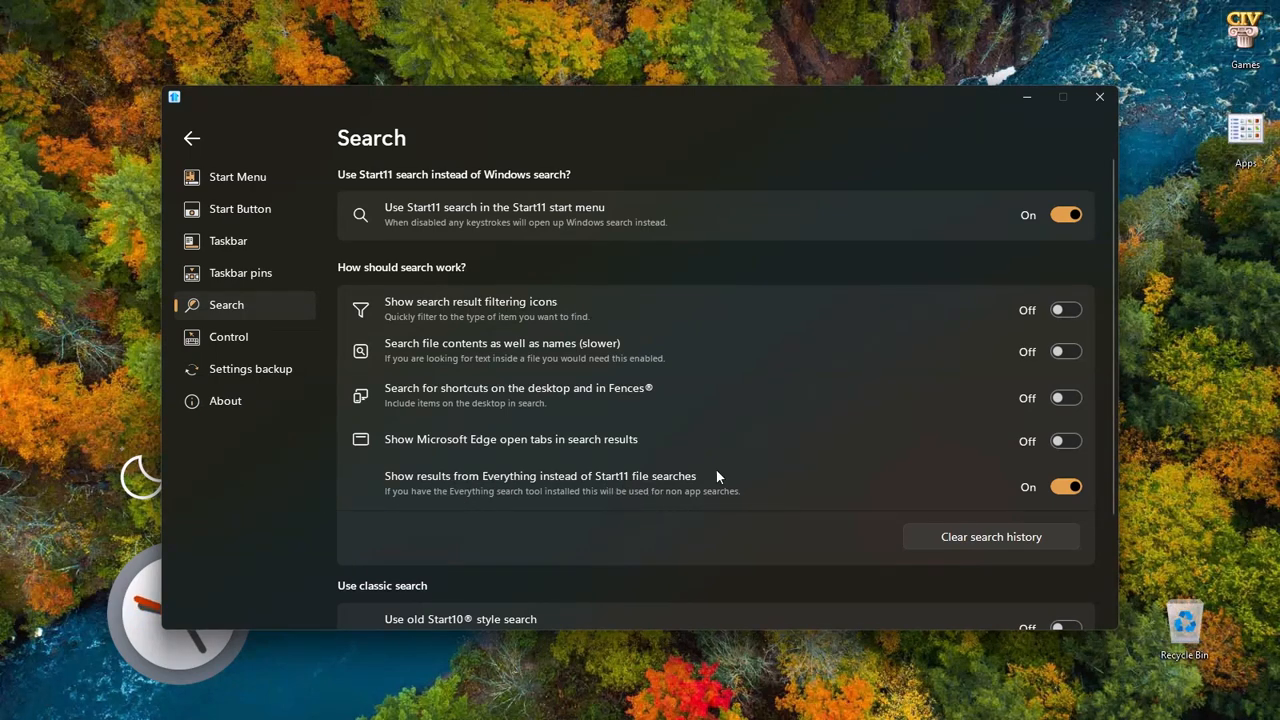
pyautogui.scroll(-3, 775, 450)
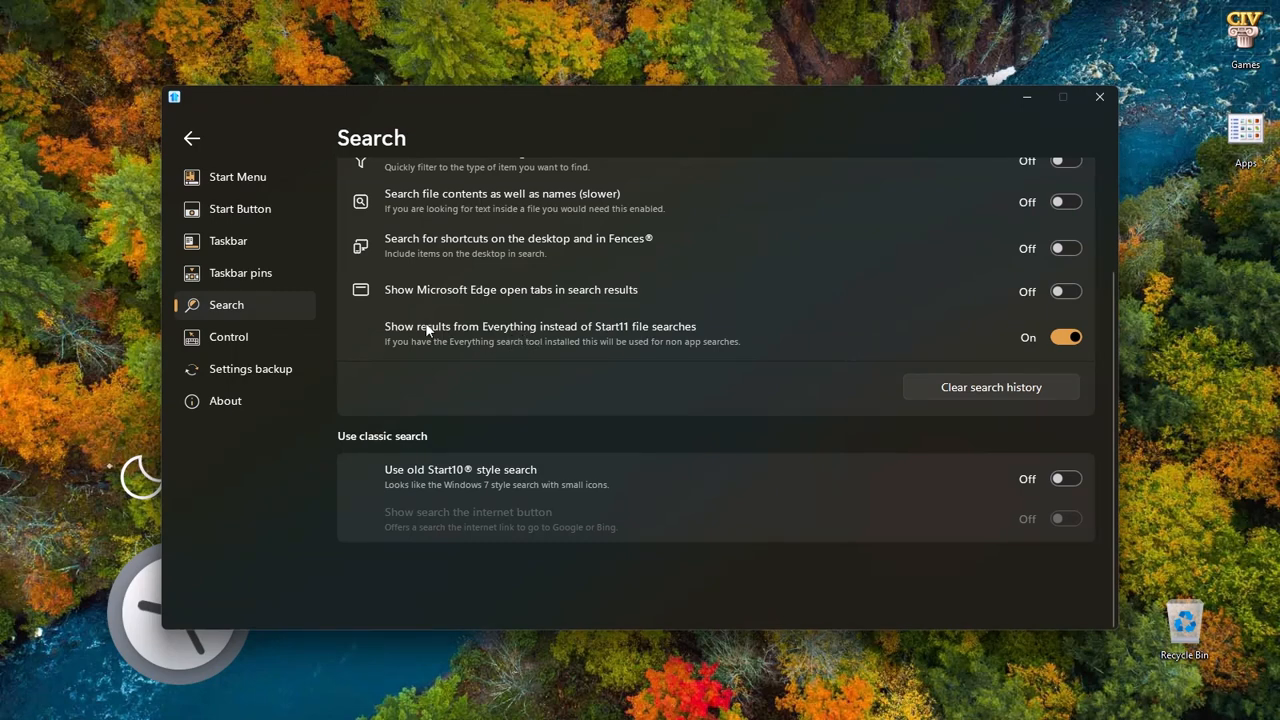
# Step: Review the Control, Settings backup and About pages of Start11 and close its settings
pyautogui.click(237, 337)
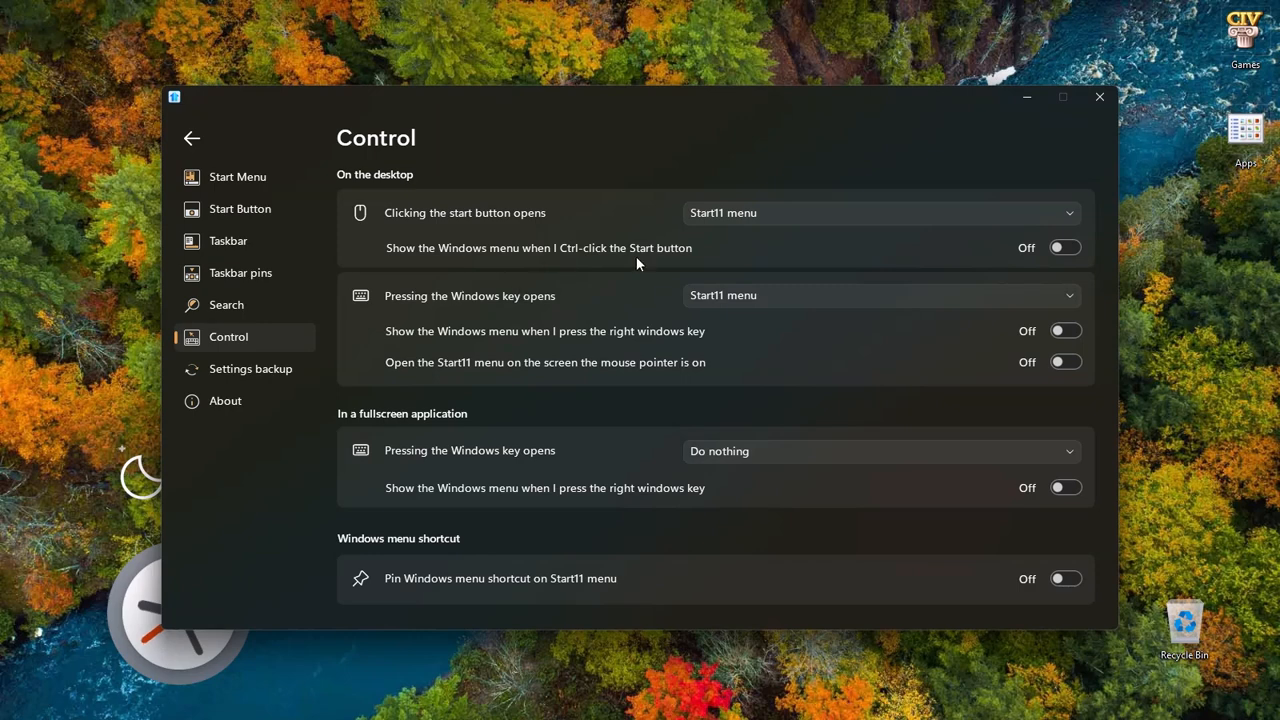
pyautogui.click(230, 374)
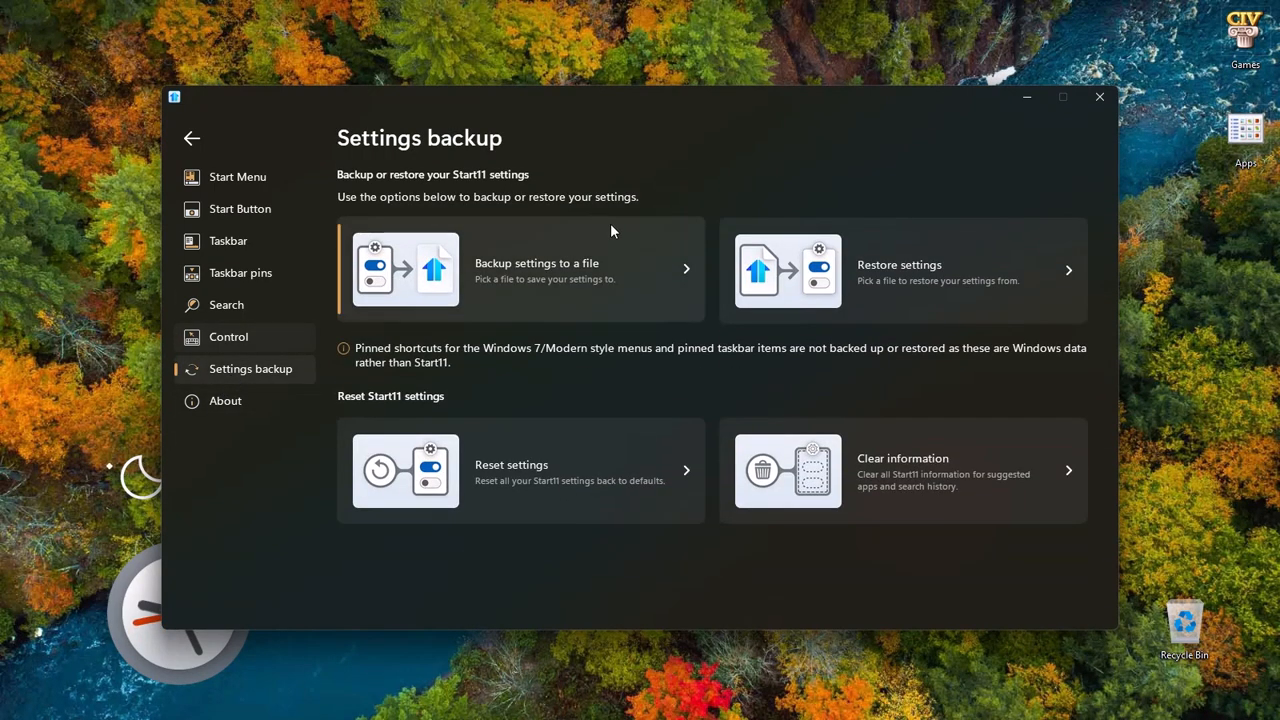
pyautogui.click(252, 396)
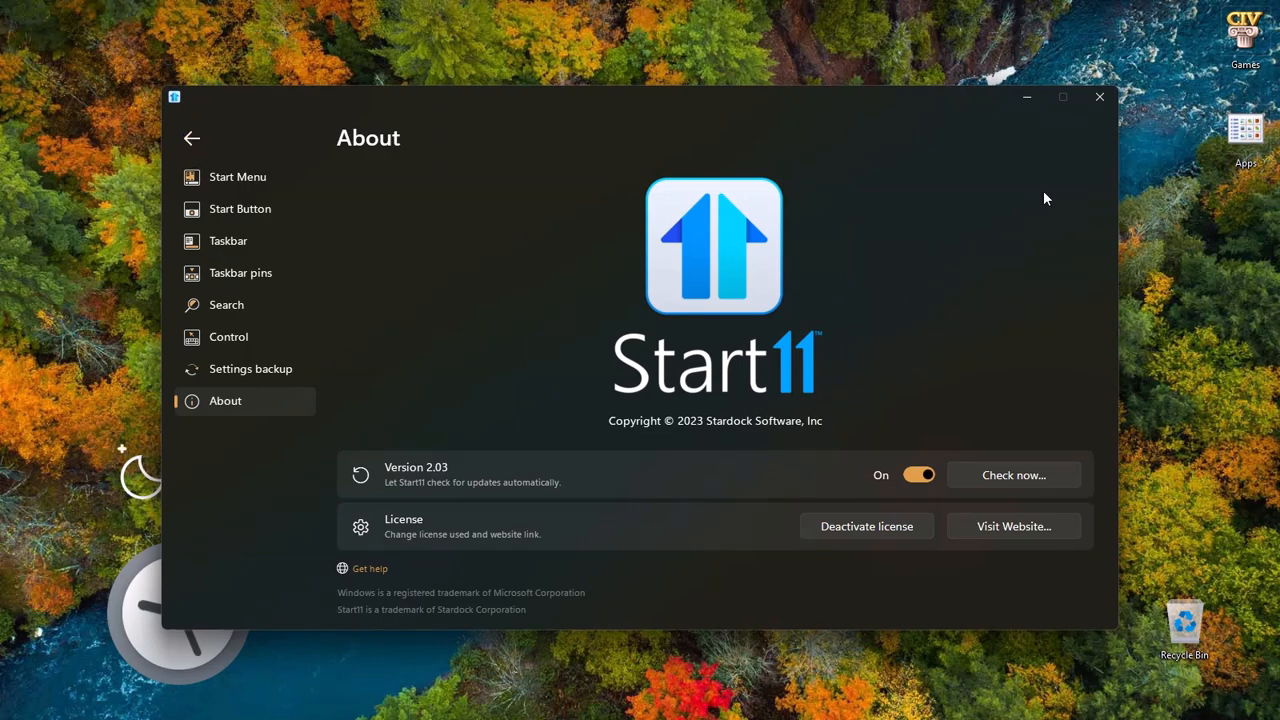
pyautogui.click(1098, 97)
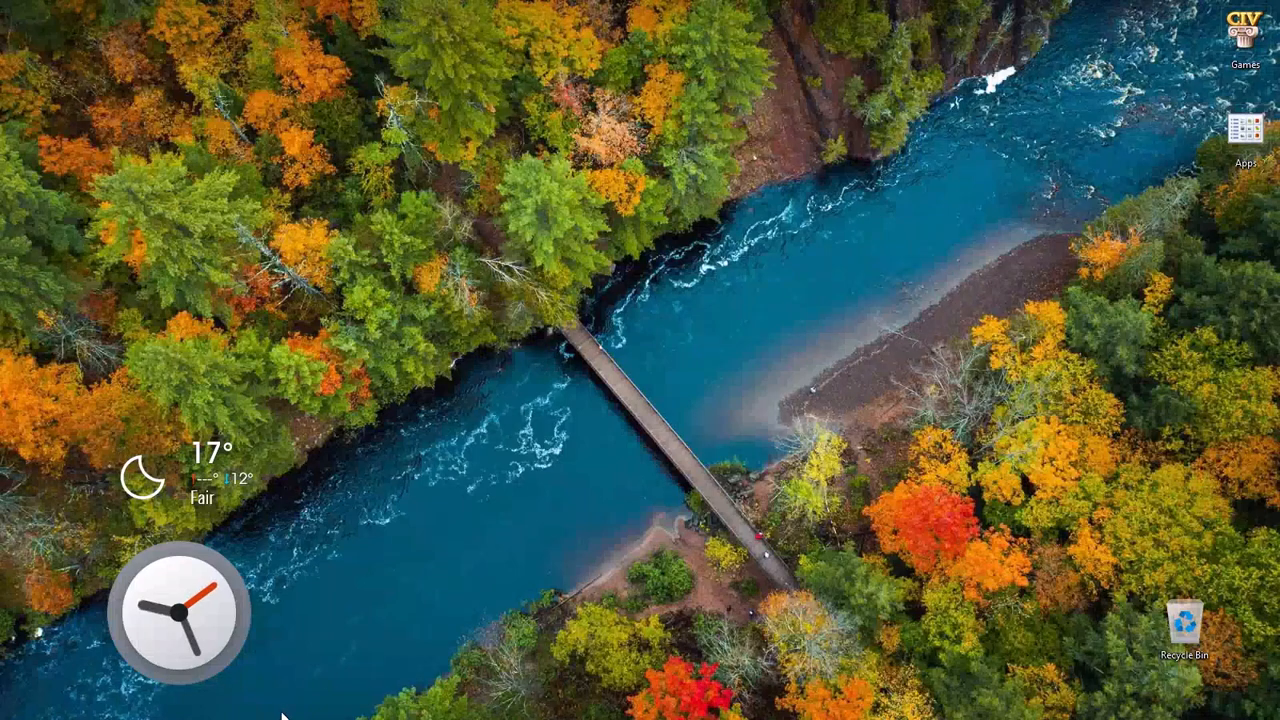
# Step: Open the Start menu from the customized start button on the enhanced taskbar
pyautogui.moveTo(200, 706)
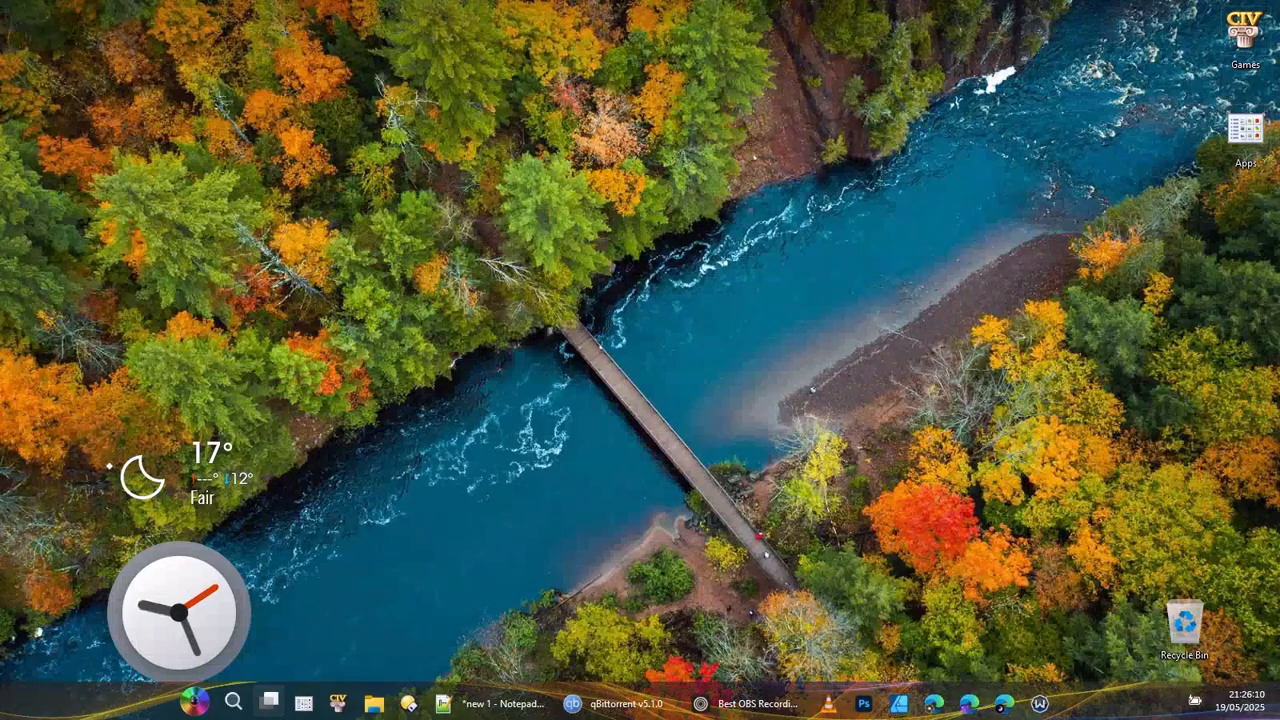
pyautogui.click(197, 704)
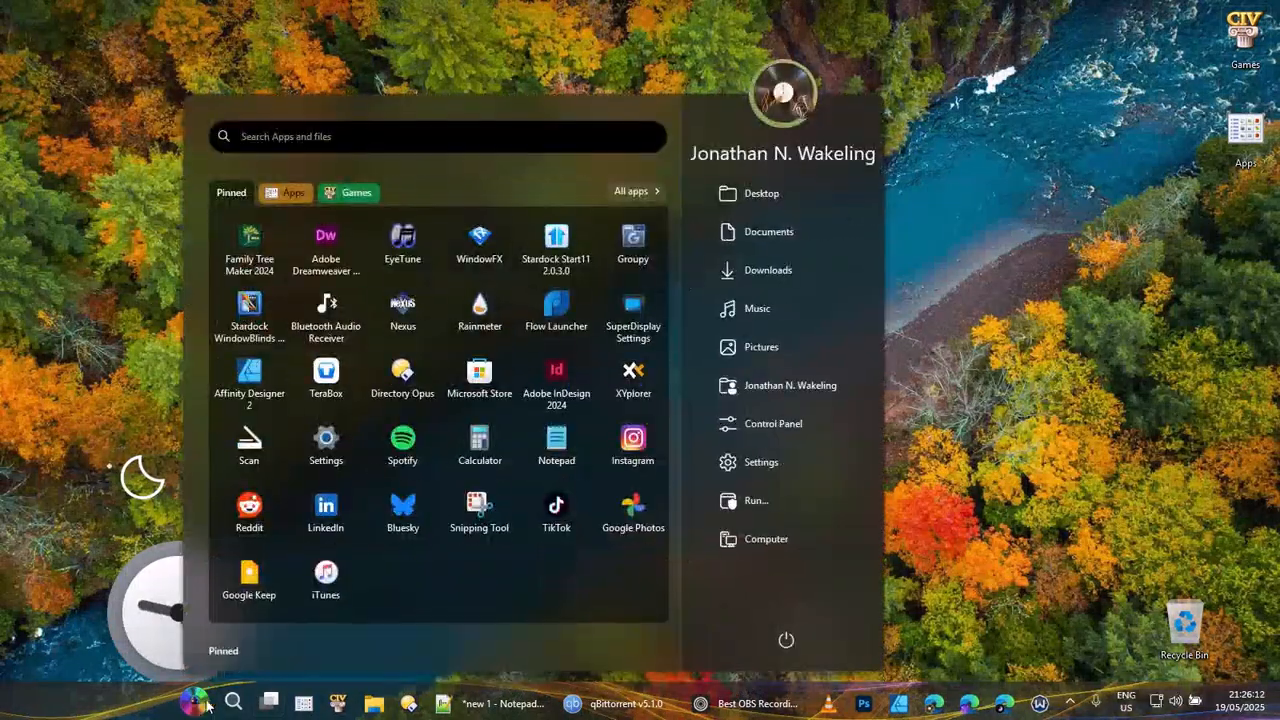
# Step: Open the Start11 settings from the Start menu and look through the Taskbar and Taskbar pins pages
pyautogui.click(558, 258)
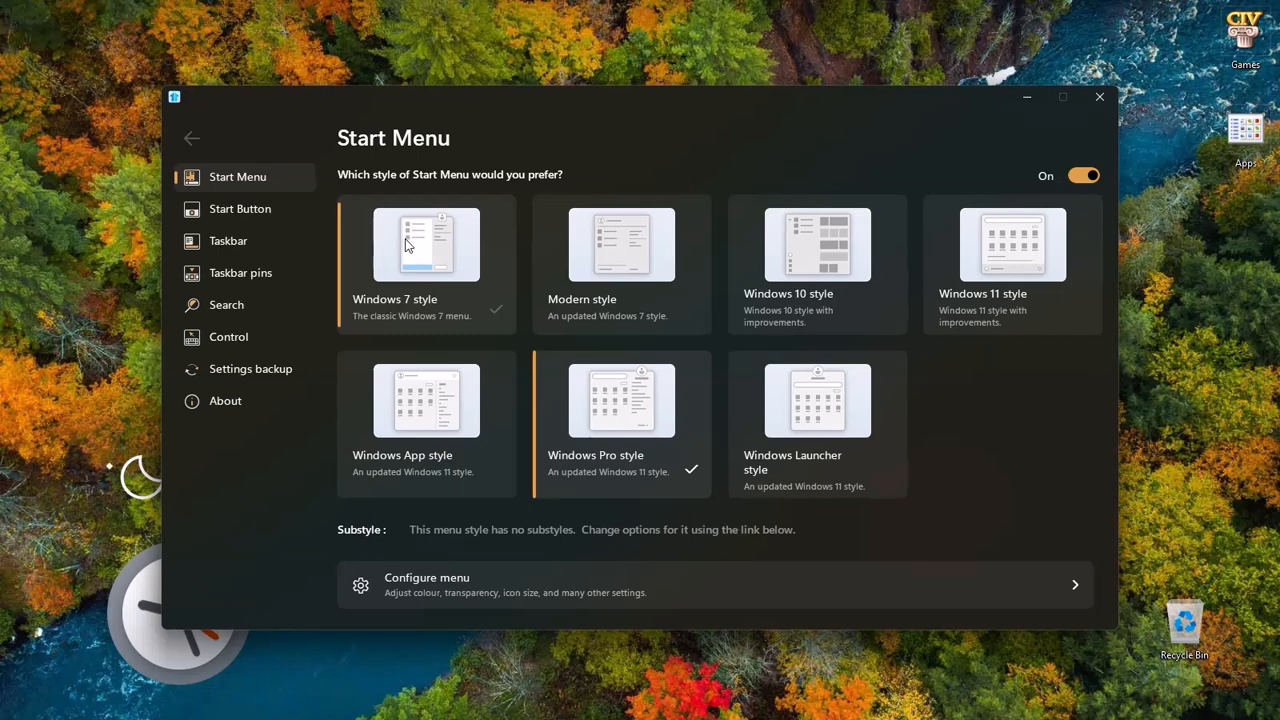
pyautogui.click(222, 273)
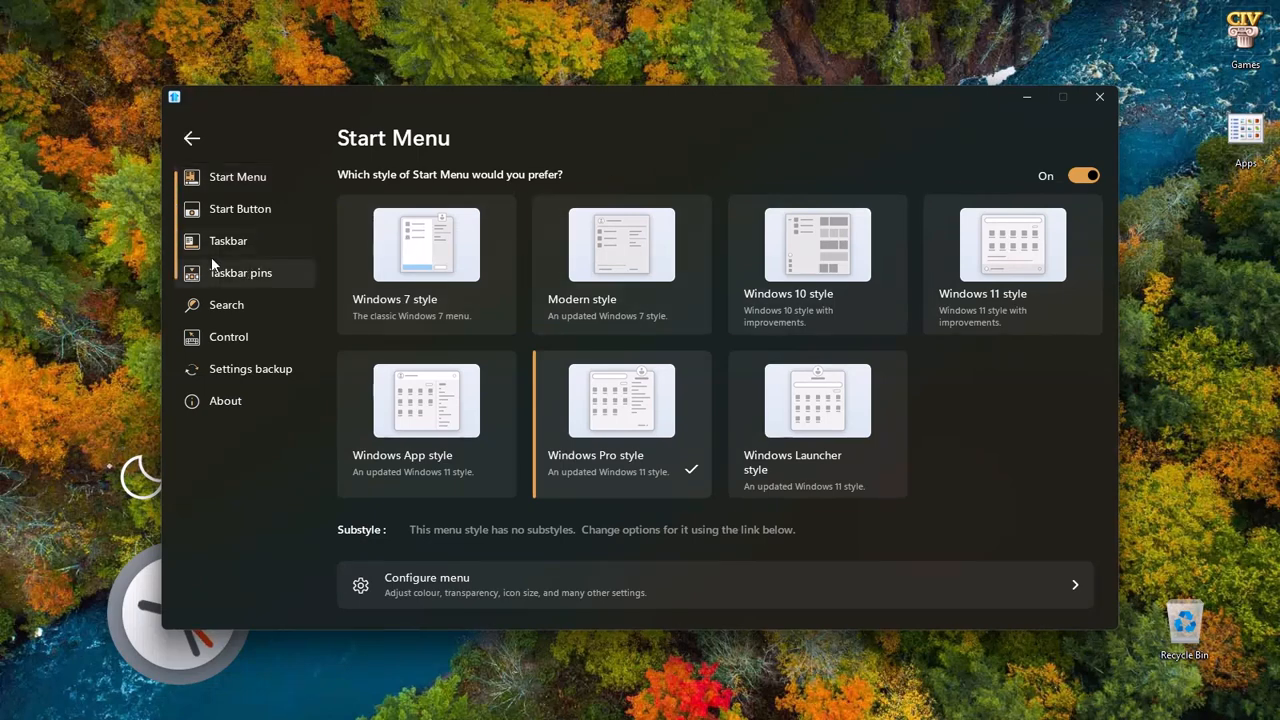
pyautogui.click(224, 244)
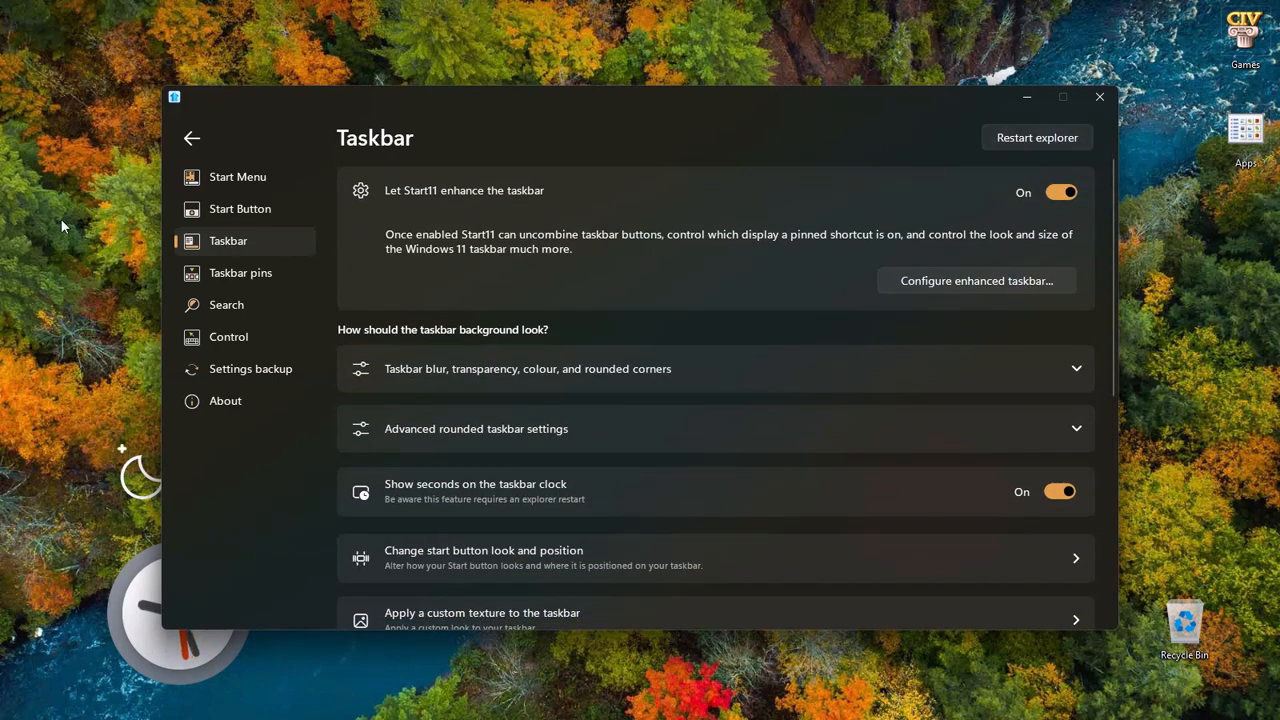
pyautogui.click(245, 273)
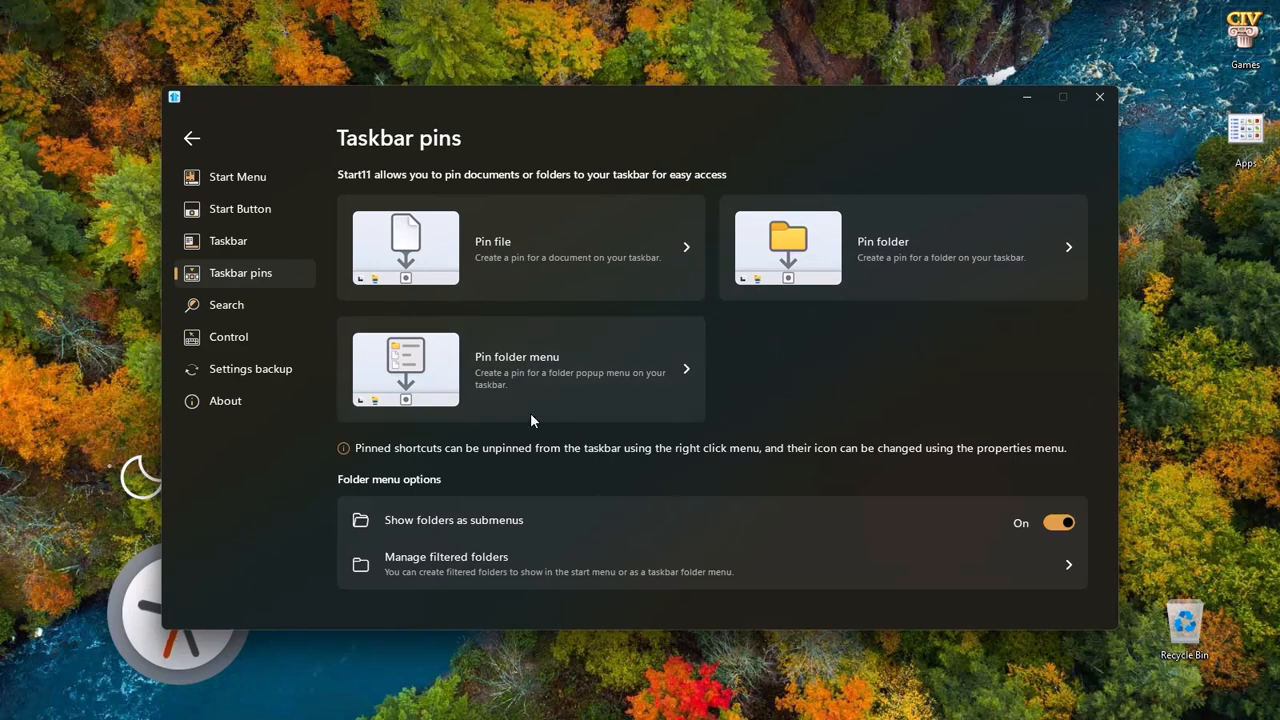
pyautogui.click(244, 240)
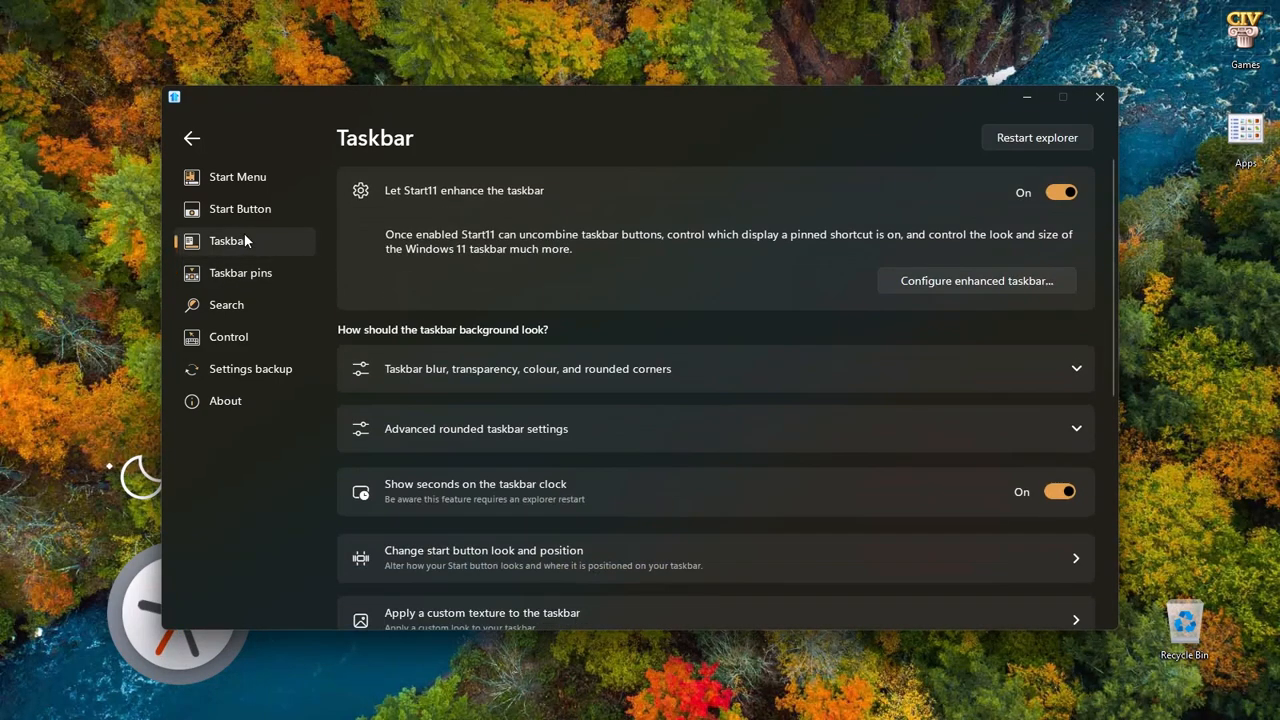
# Step: Set the primary display's taskbar button combining so that buttons show no text, and restart Explorer to apply it
pyautogui.click(990, 281)
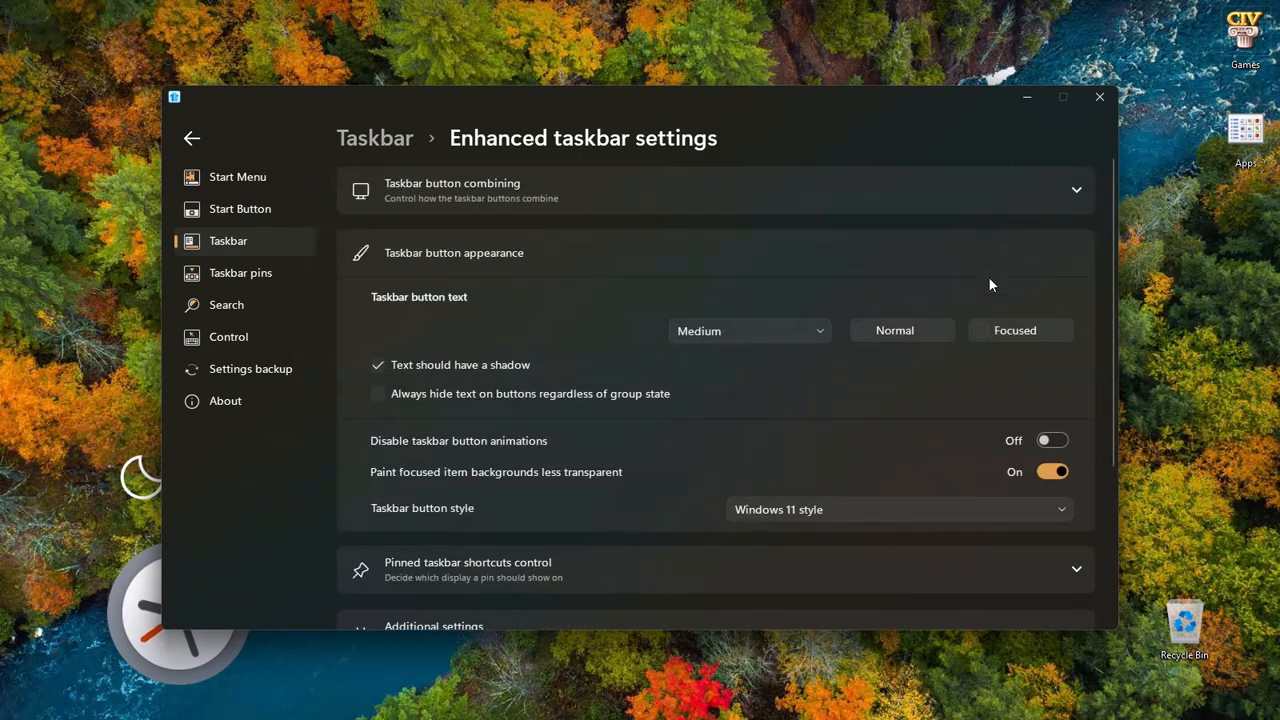
pyautogui.click(468, 178)
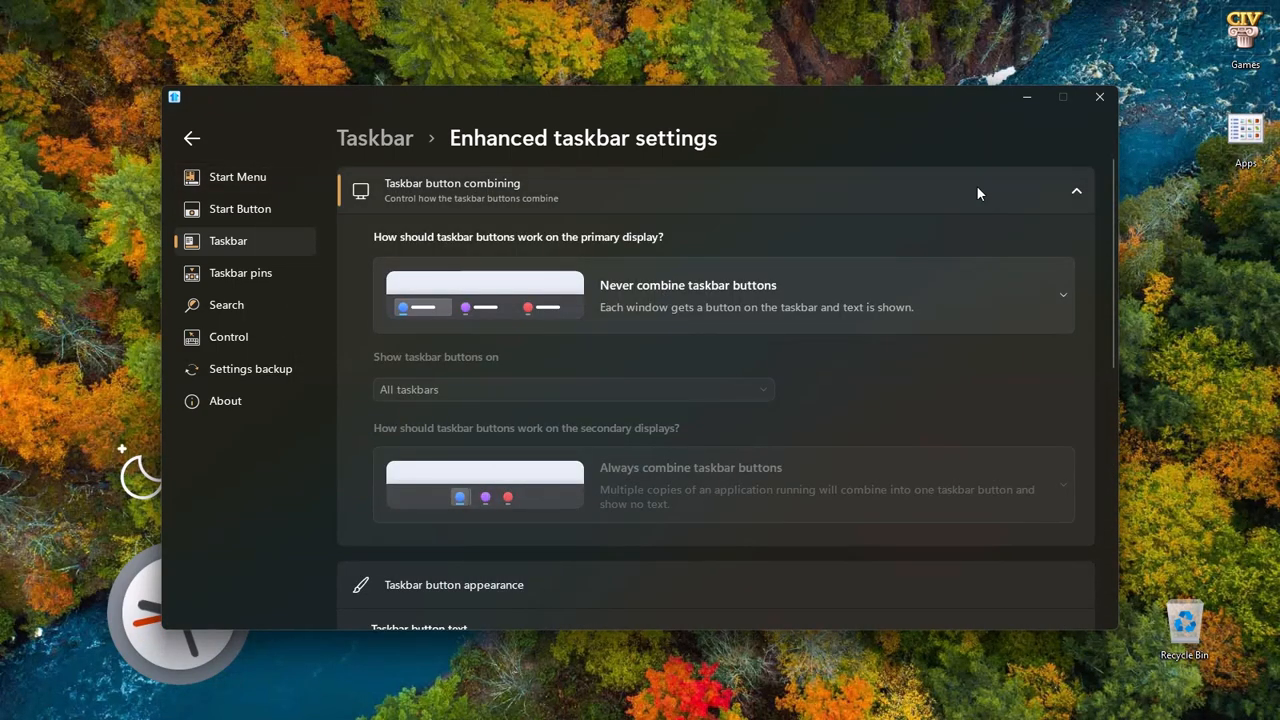
pyautogui.click(682, 279)
pyautogui.click(662, 348)
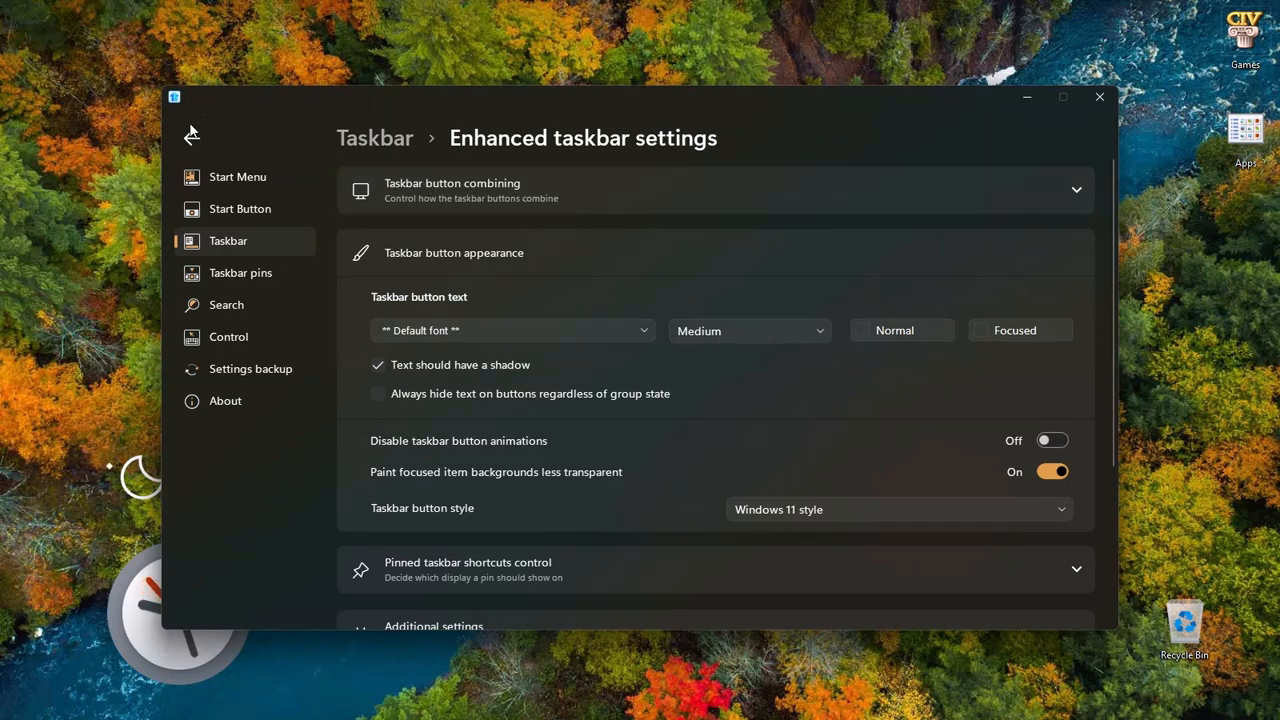
pyautogui.click(192, 138)
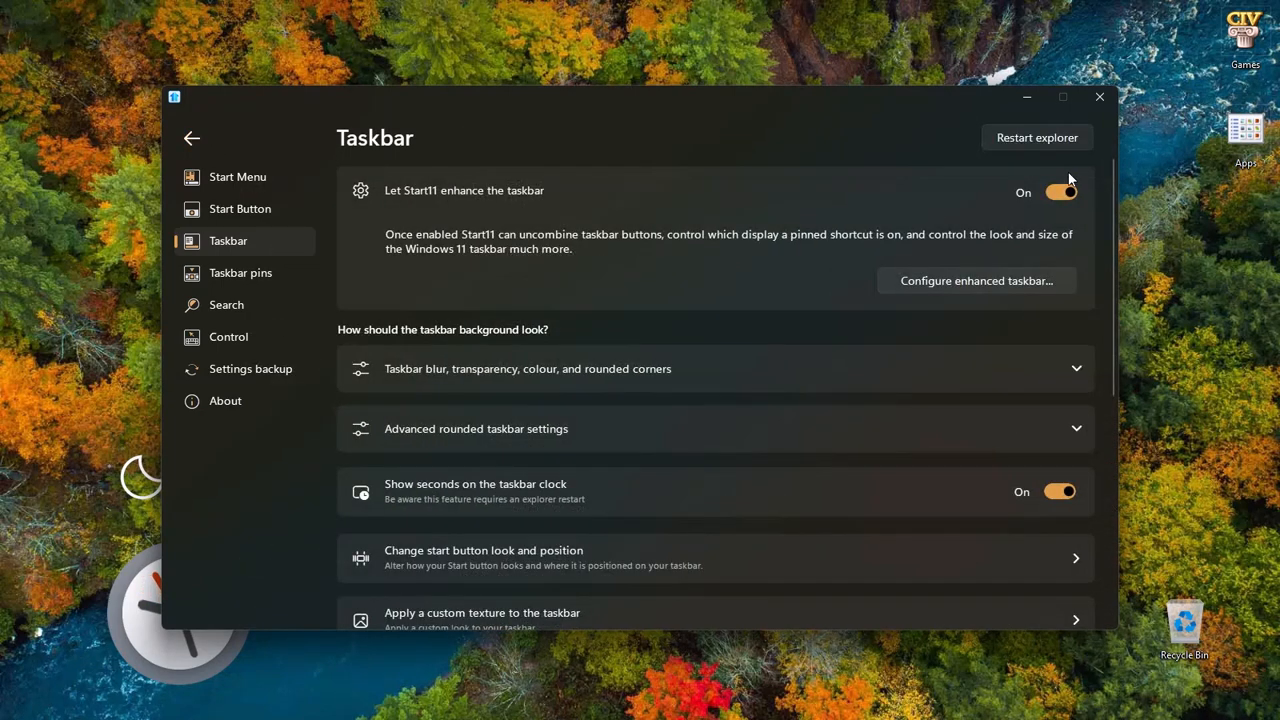
pyautogui.click(1055, 140)
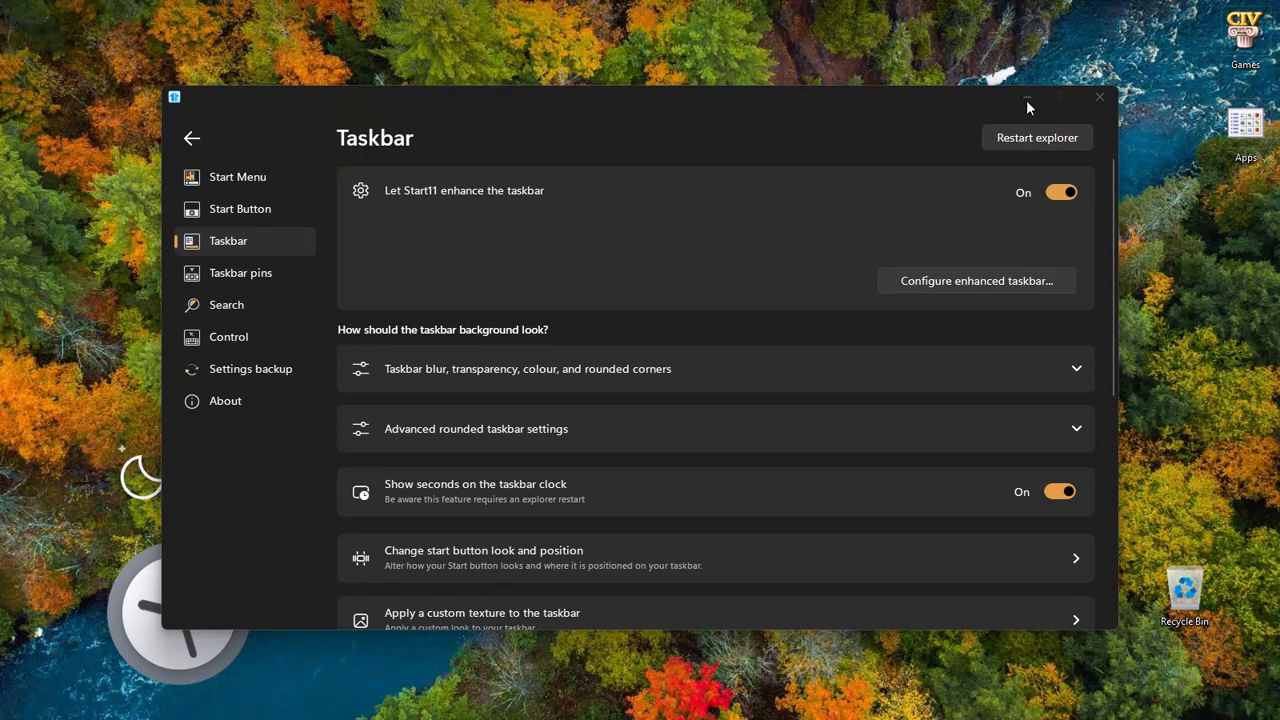
pyautogui.click(1099, 99)
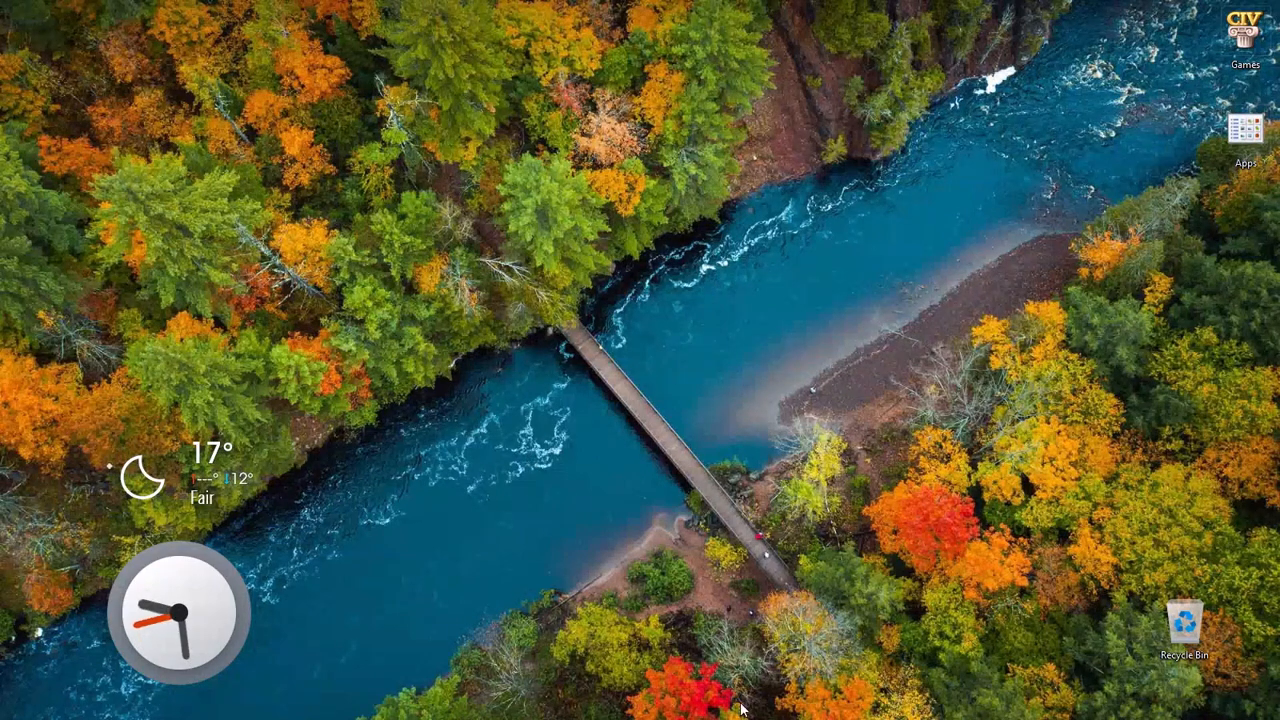
# Step: Reveal the auto-hidden taskbar and examine its icon buttons and window previews
pyautogui.moveTo(741, 712)
pyautogui.moveTo(555, 712)
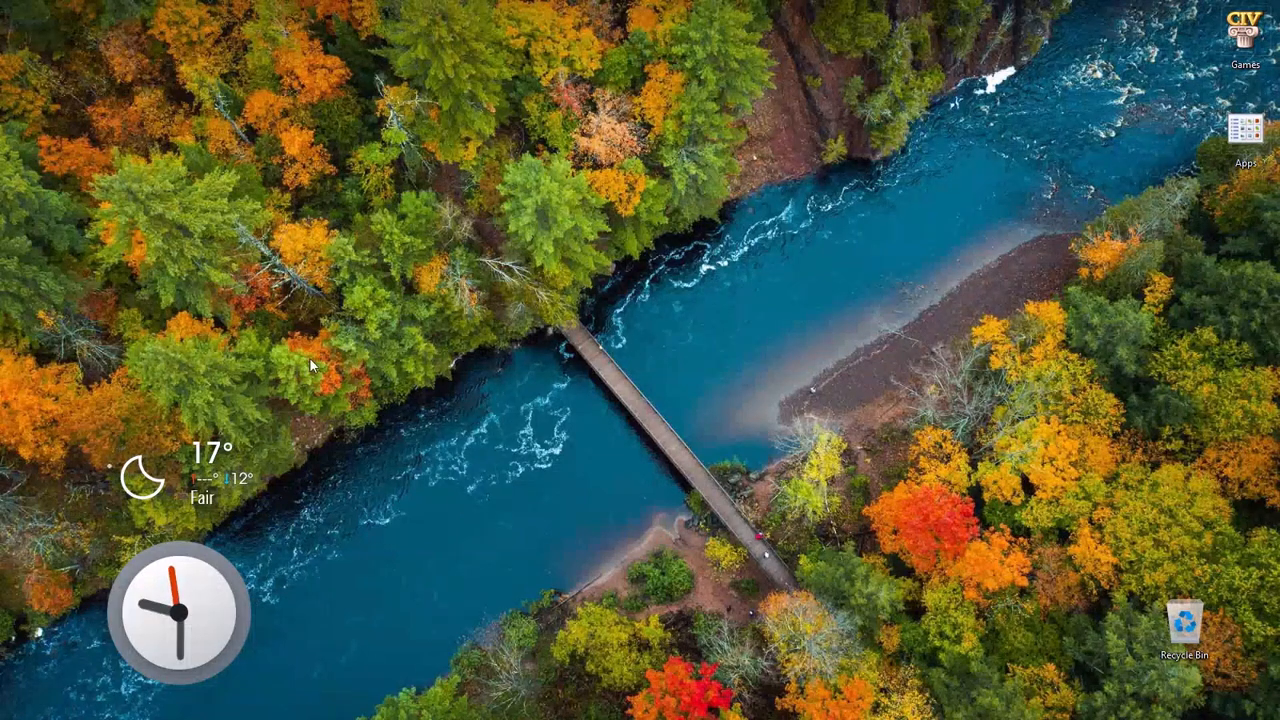
pyautogui.moveTo(620, 715)
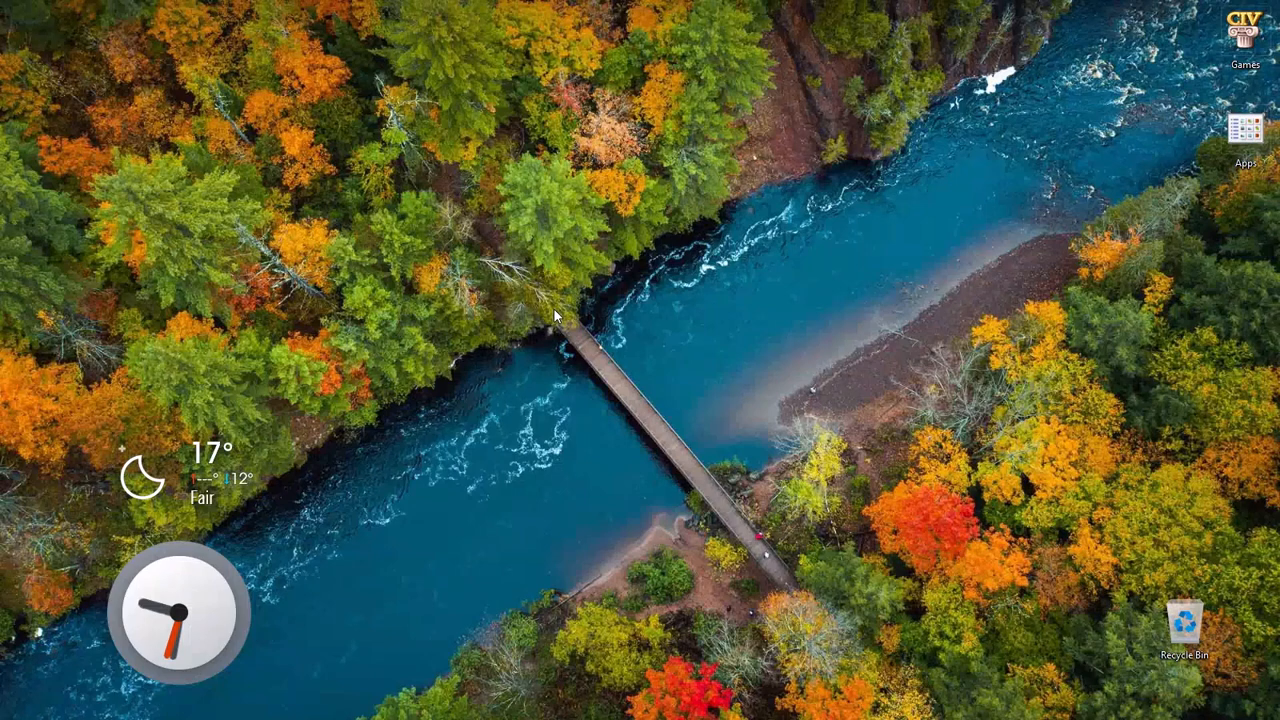
pyautogui.moveTo(575, 712)
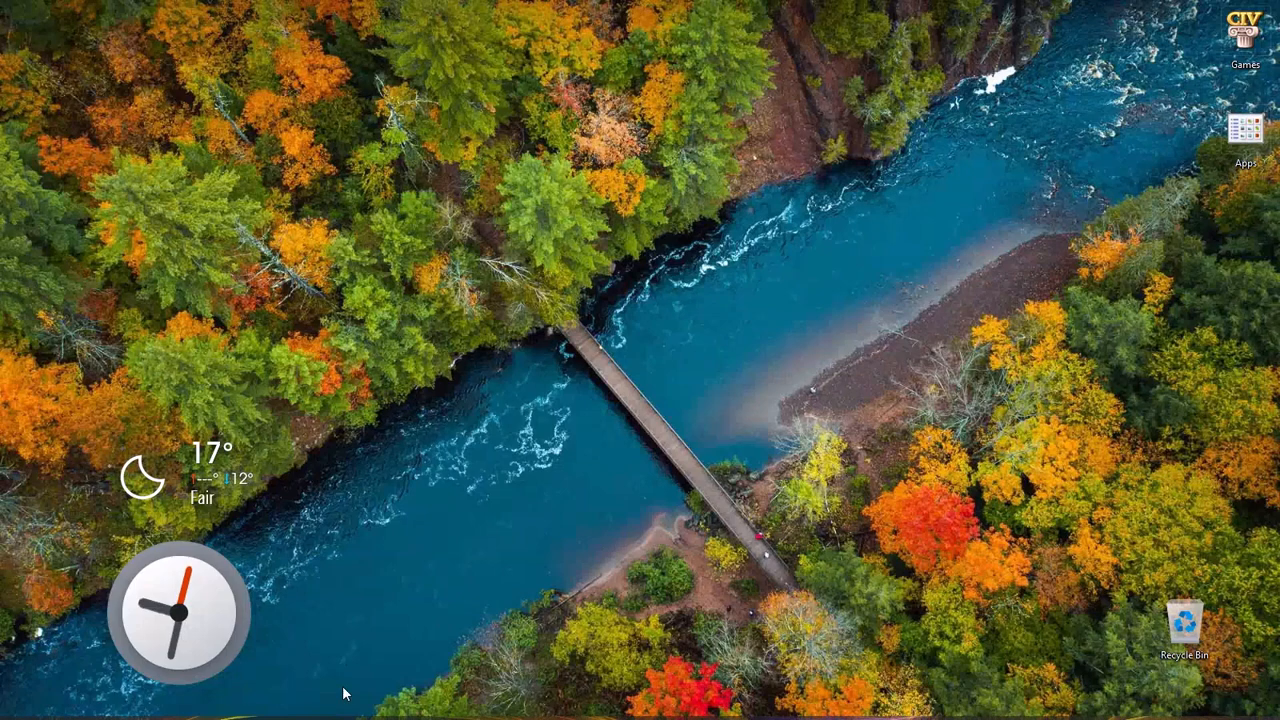
pyautogui.moveTo(287, 677)
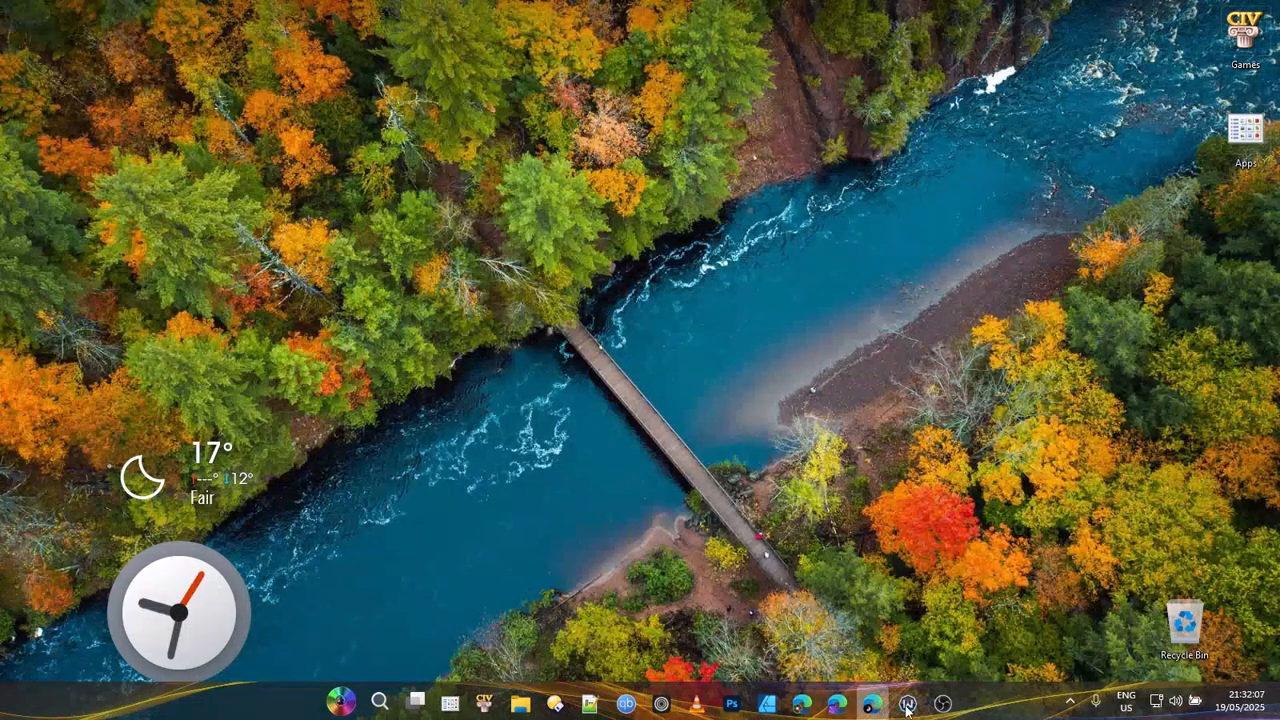
pyautogui.moveTo(950, 706)
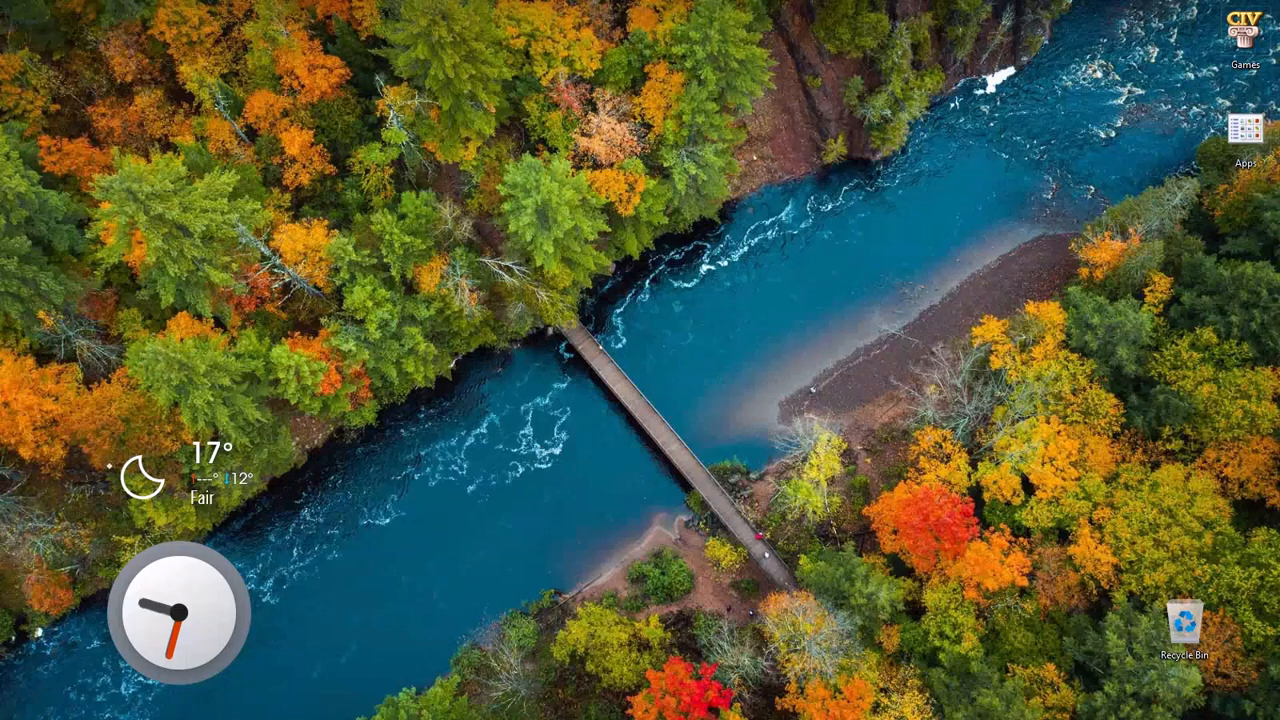
pyautogui.moveTo(665, 716)
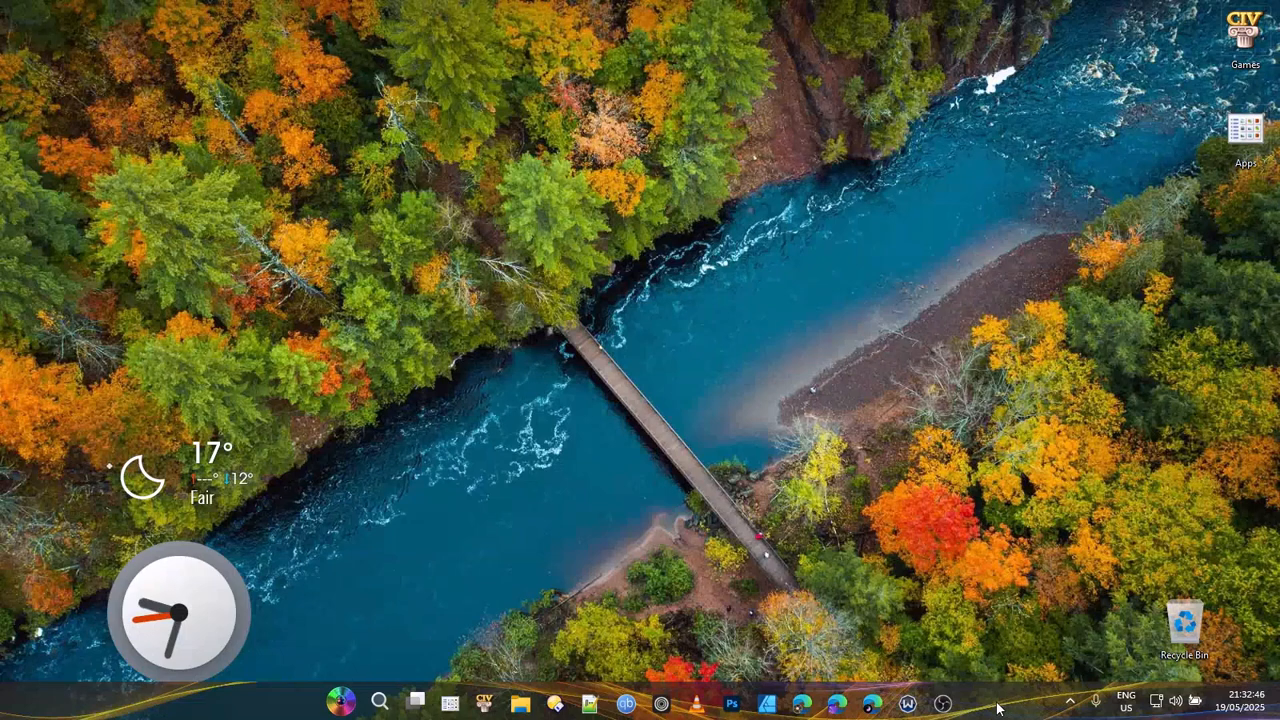
pyautogui.moveTo(907, 704)
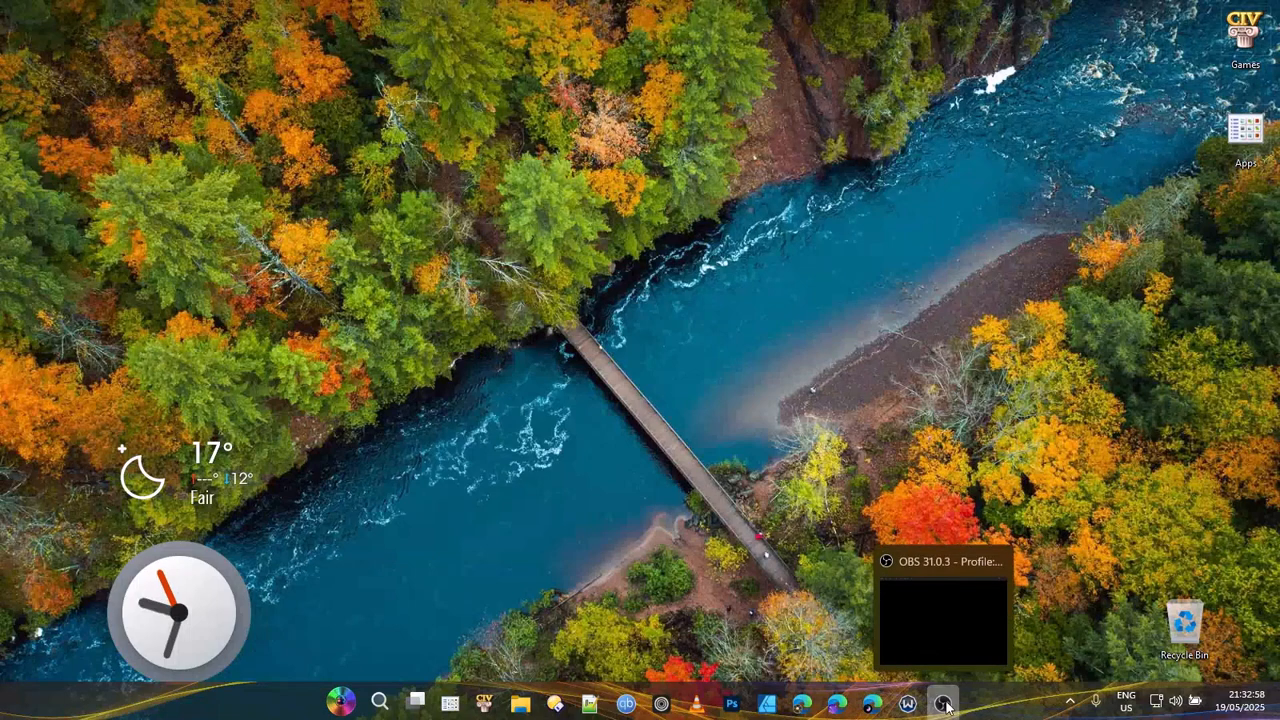
# Step: Reopen the Start11 settings and review the enhanced taskbar options down to resizing, vertical centring and autohide mode
pyautogui.click(341, 702)
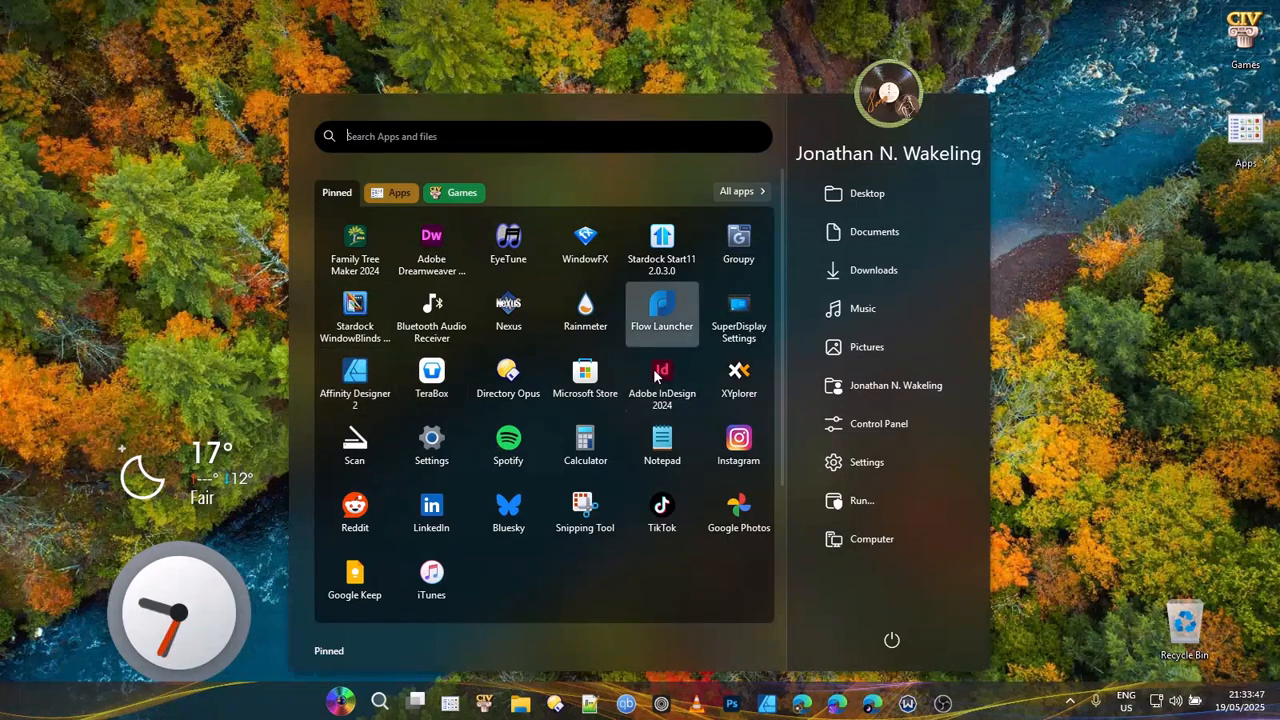
pyautogui.click(668, 242)
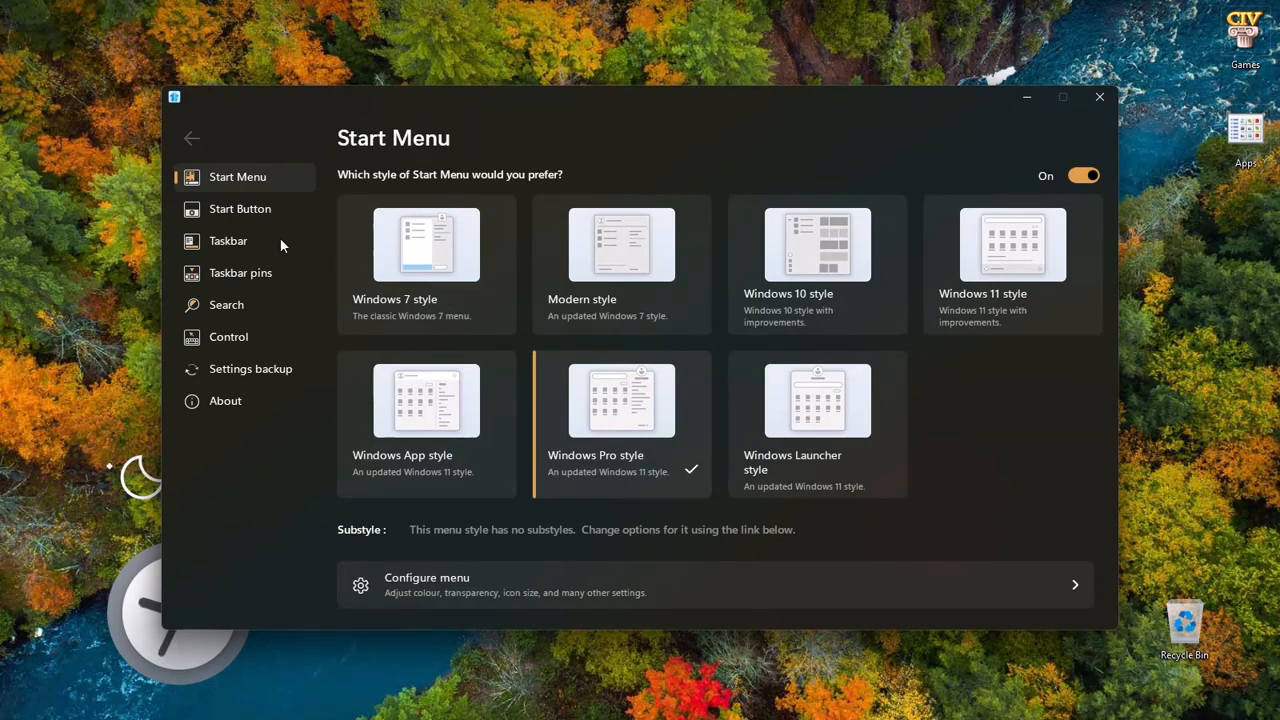
pyautogui.click(220, 240)
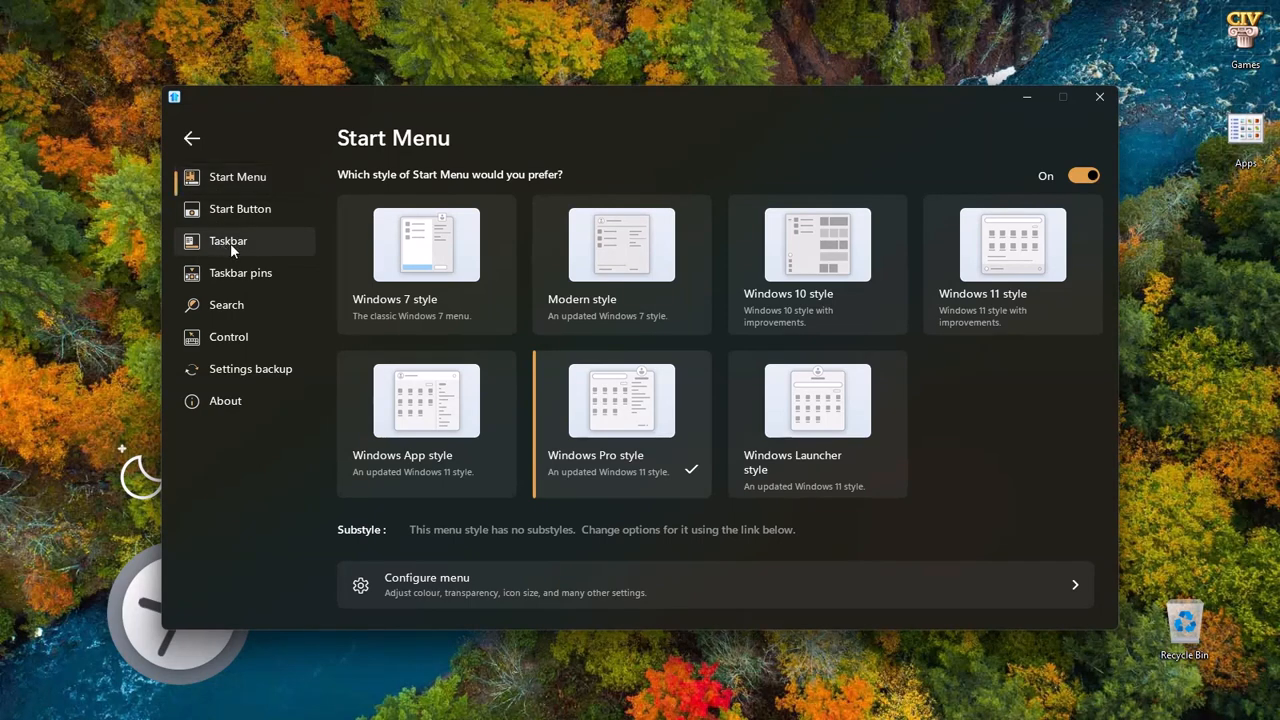
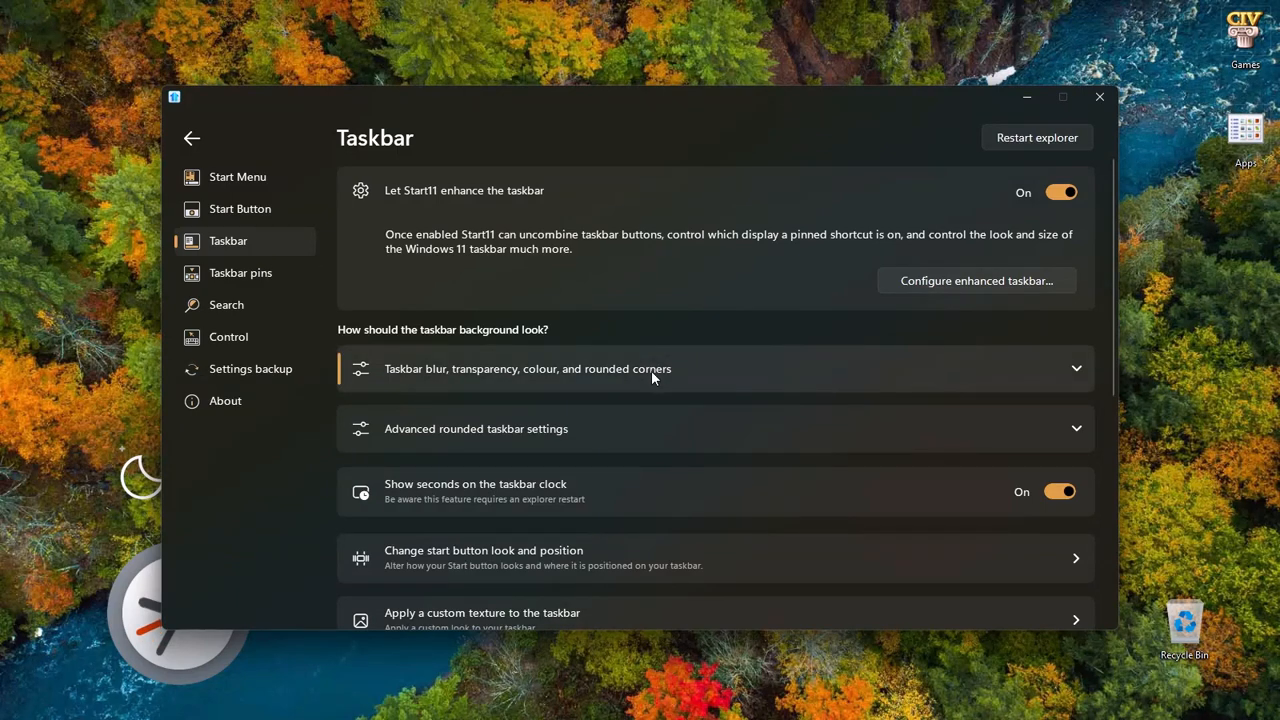
pyautogui.click(1014, 282)
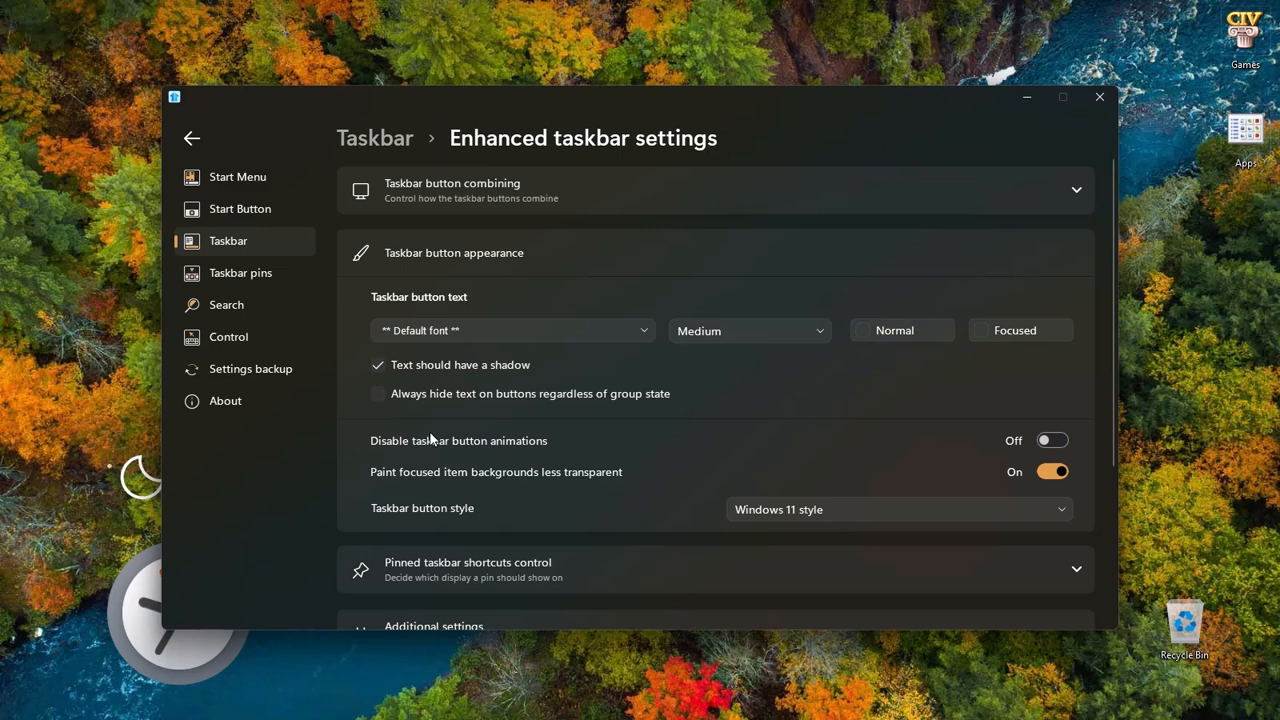
pyautogui.scroll(-1, 429, 431)
pyautogui.scroll(-3, 429, 431)
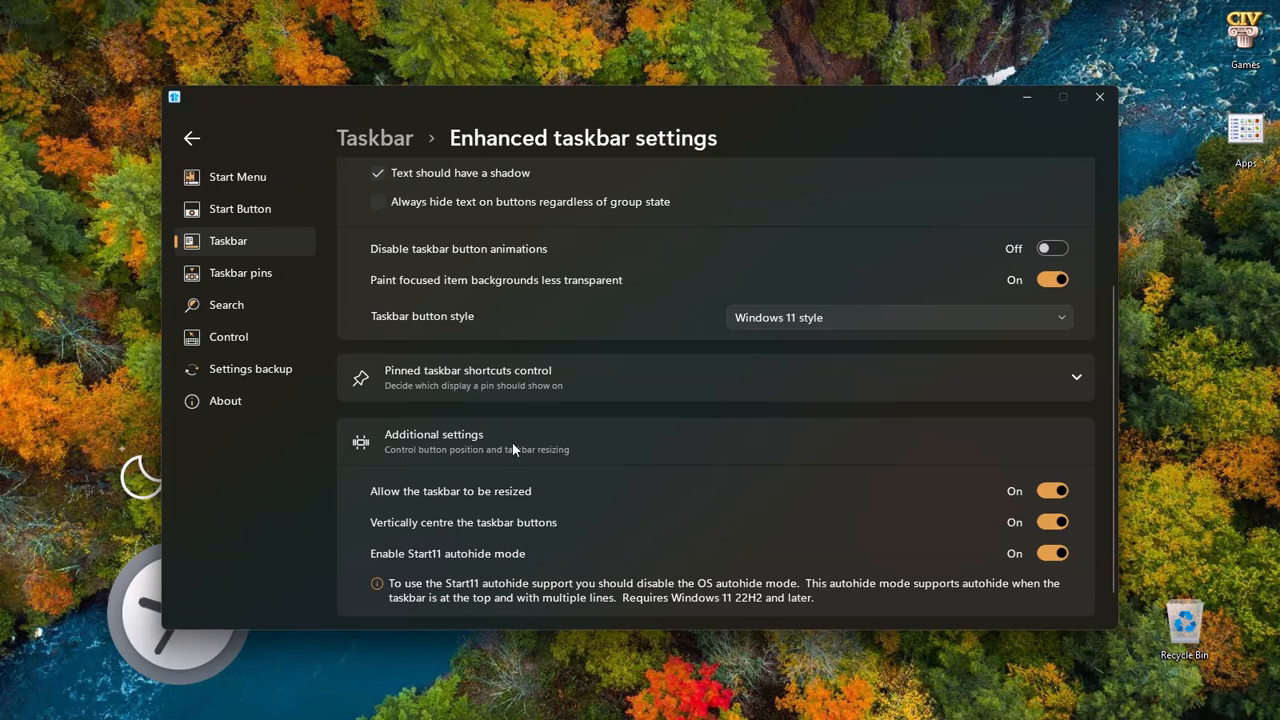
pyautogui.scroll(-1, 509, 440)
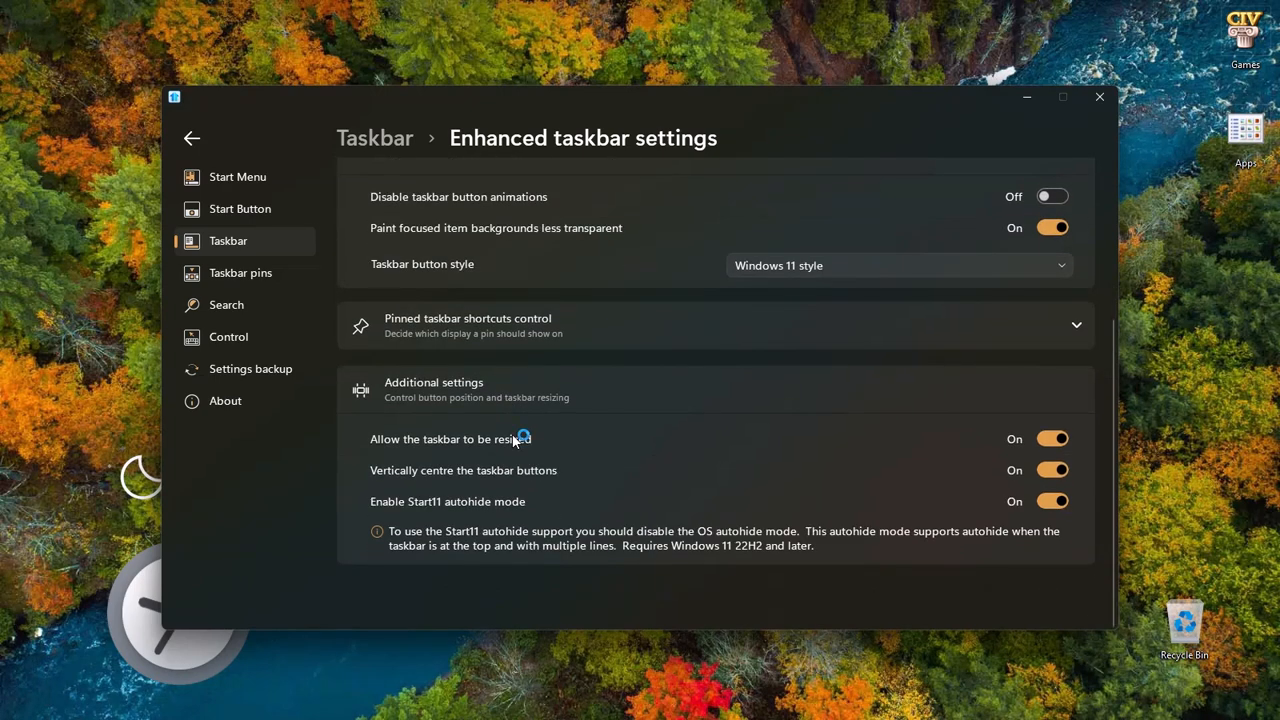
pyautogui.click(378, 140)
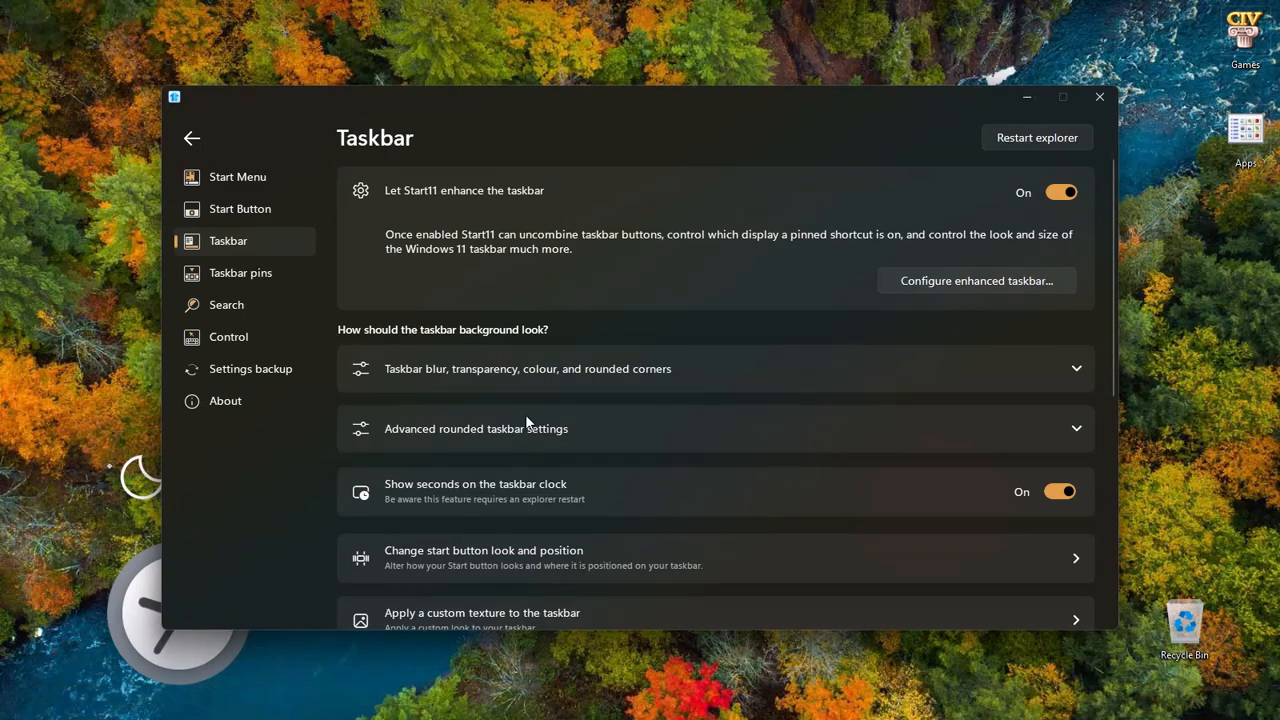
# Step: Review the taskbar's blur, transparency and colour options, the advanced rounded taskbar settings, and the entries below them
pyautogui.click(530, 376)
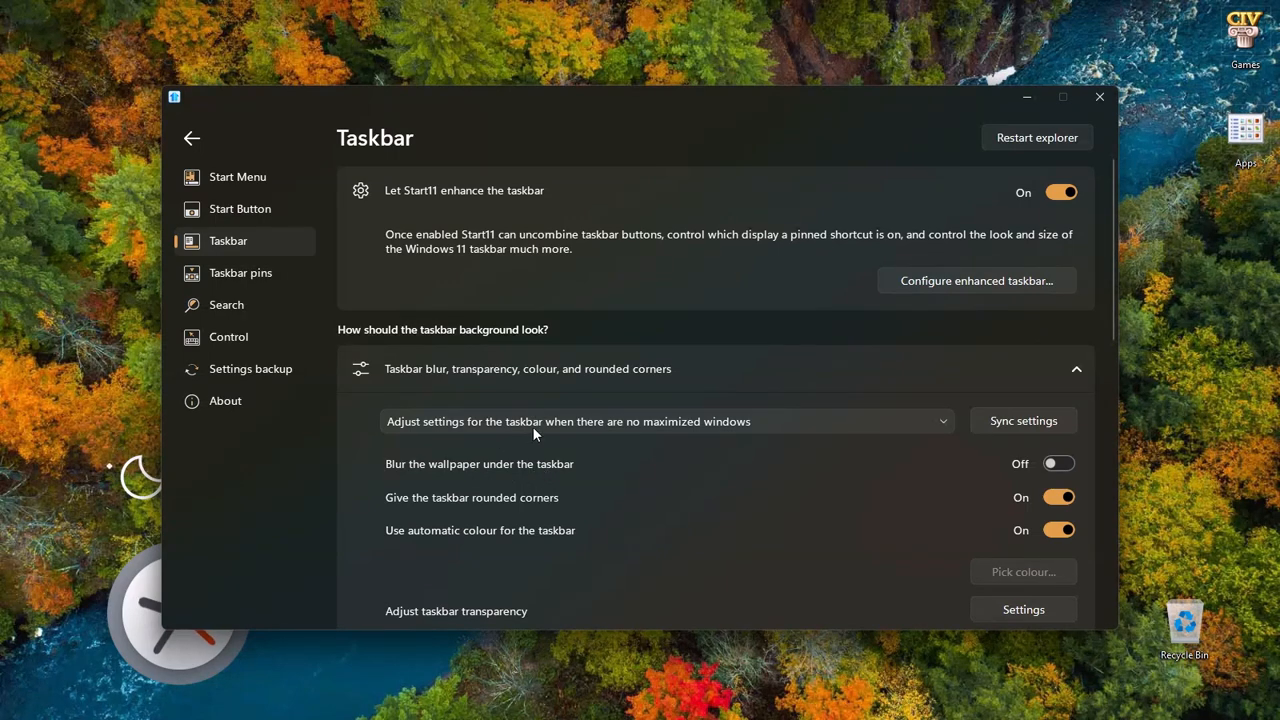
pyautogui.scroll(-2, 506, 497)
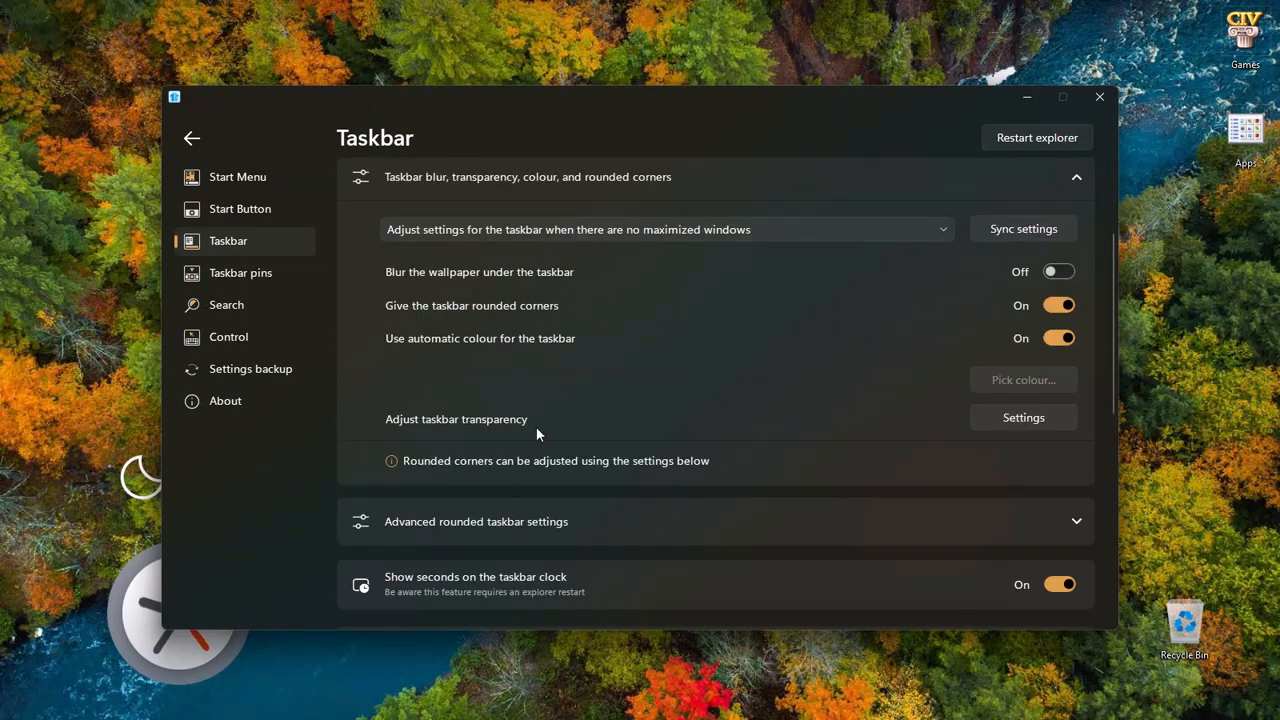
pyautogui.click(593, 524)
pyautogui.scroll(-2, 625, 443)
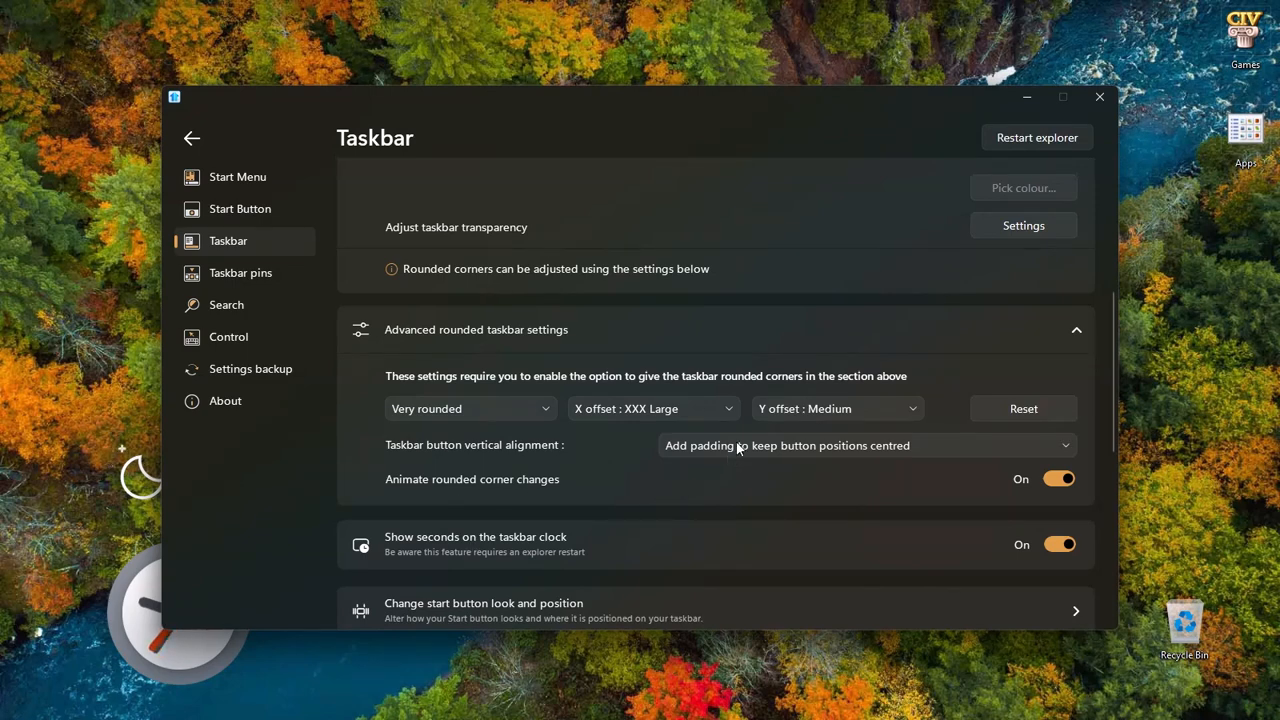
pyautogui.scroll(-2, 643, 547)
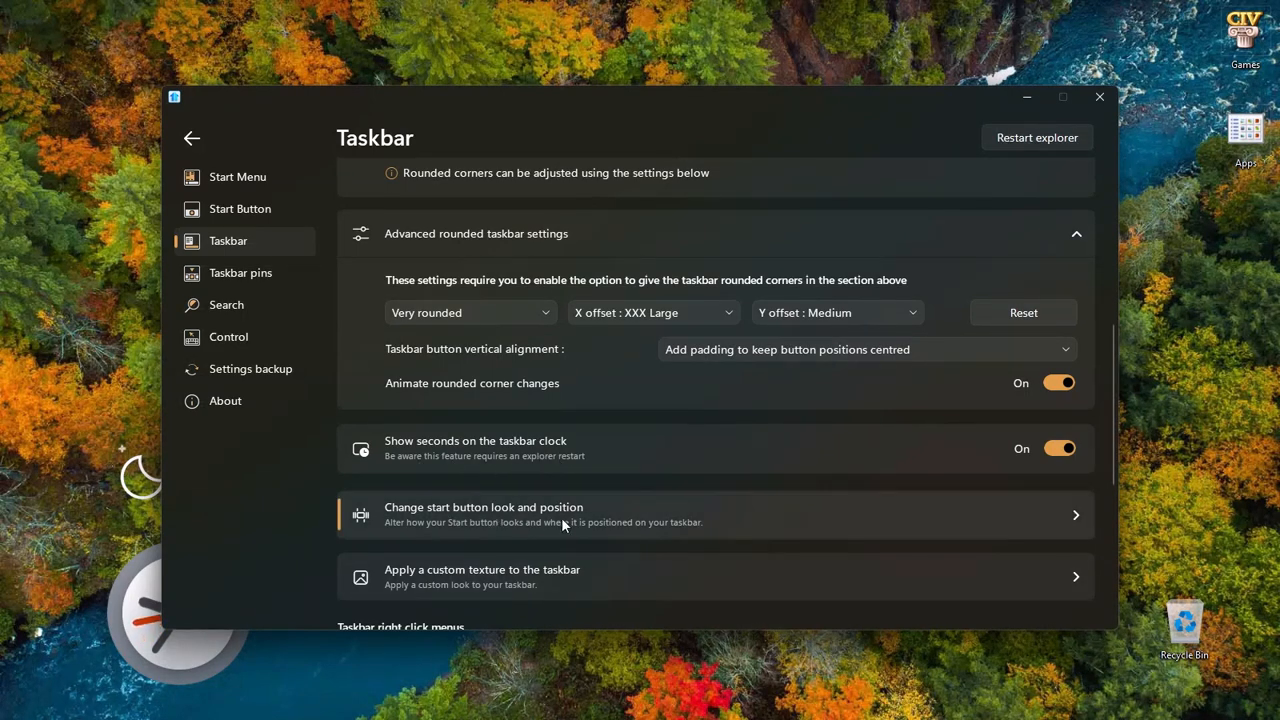
pyautogui.scroll(-1, 558, 512)
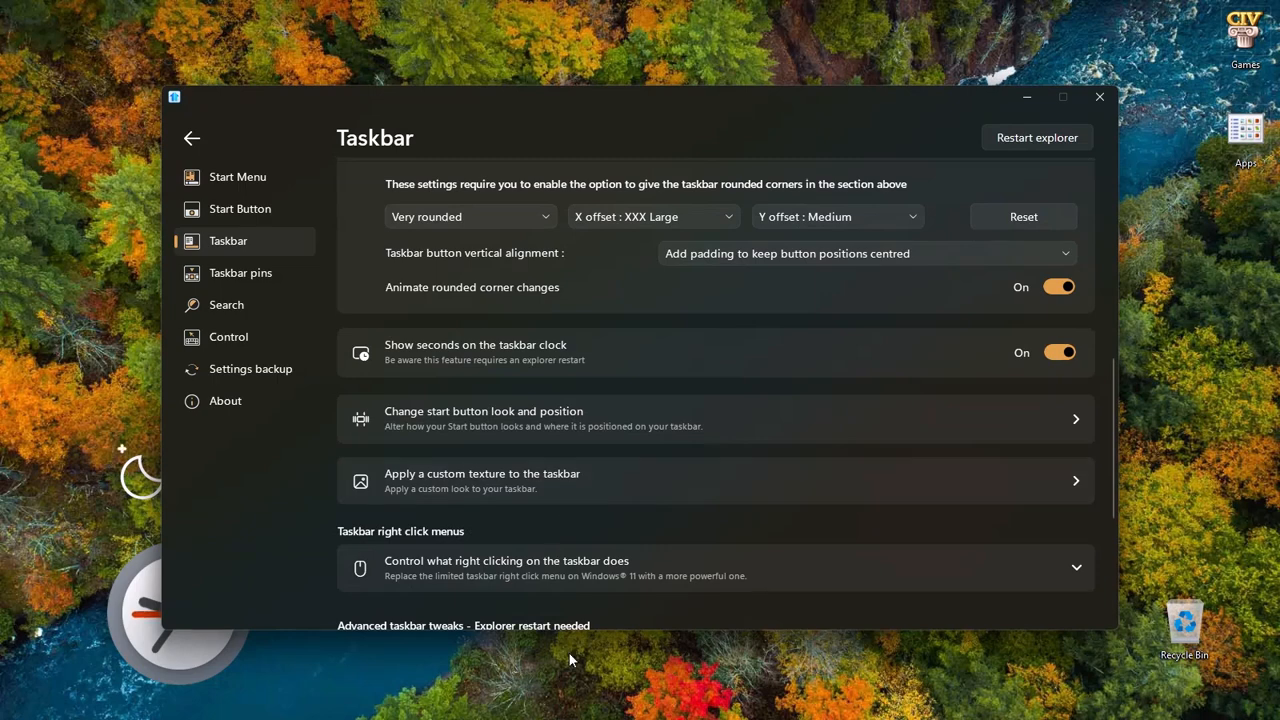
# Step: Reveal the taskbar to examine its look, and go back over the rounded corner and background options
pyautogui.moveTo(598, 718)
pyautogui.scroll(3, 520, 425)
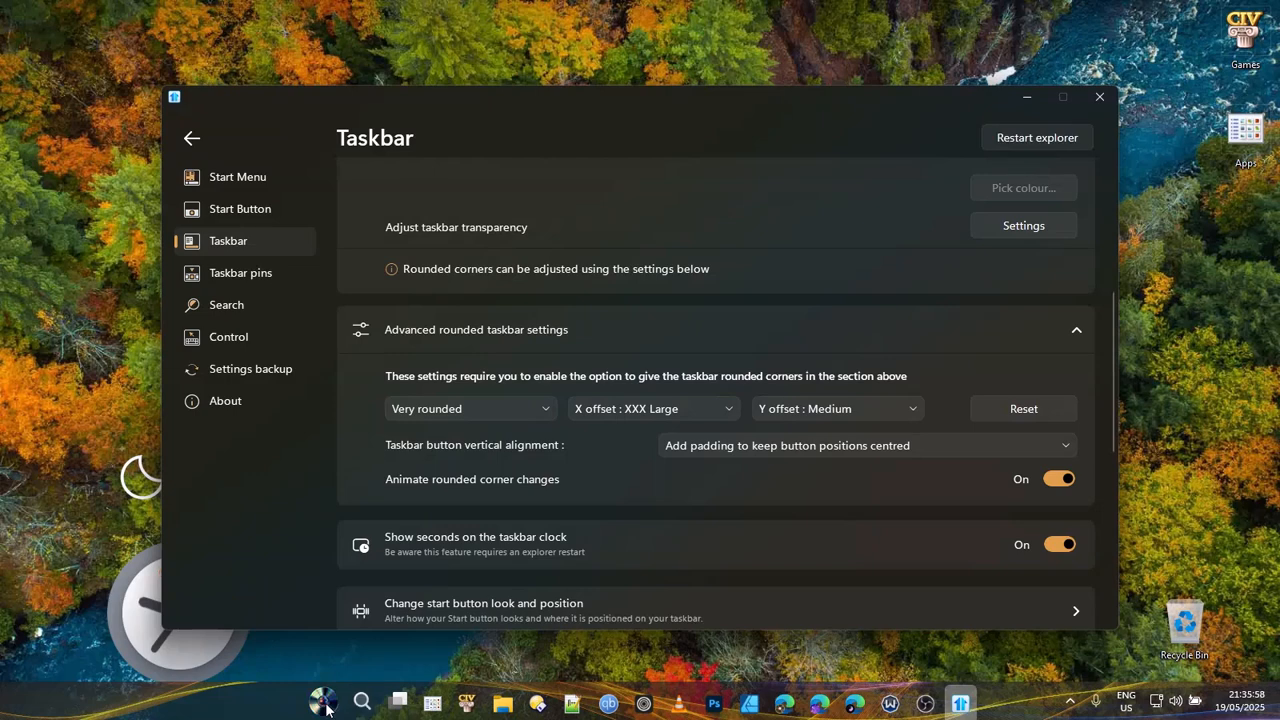
pyautogui.scroll(2, 499, 482)
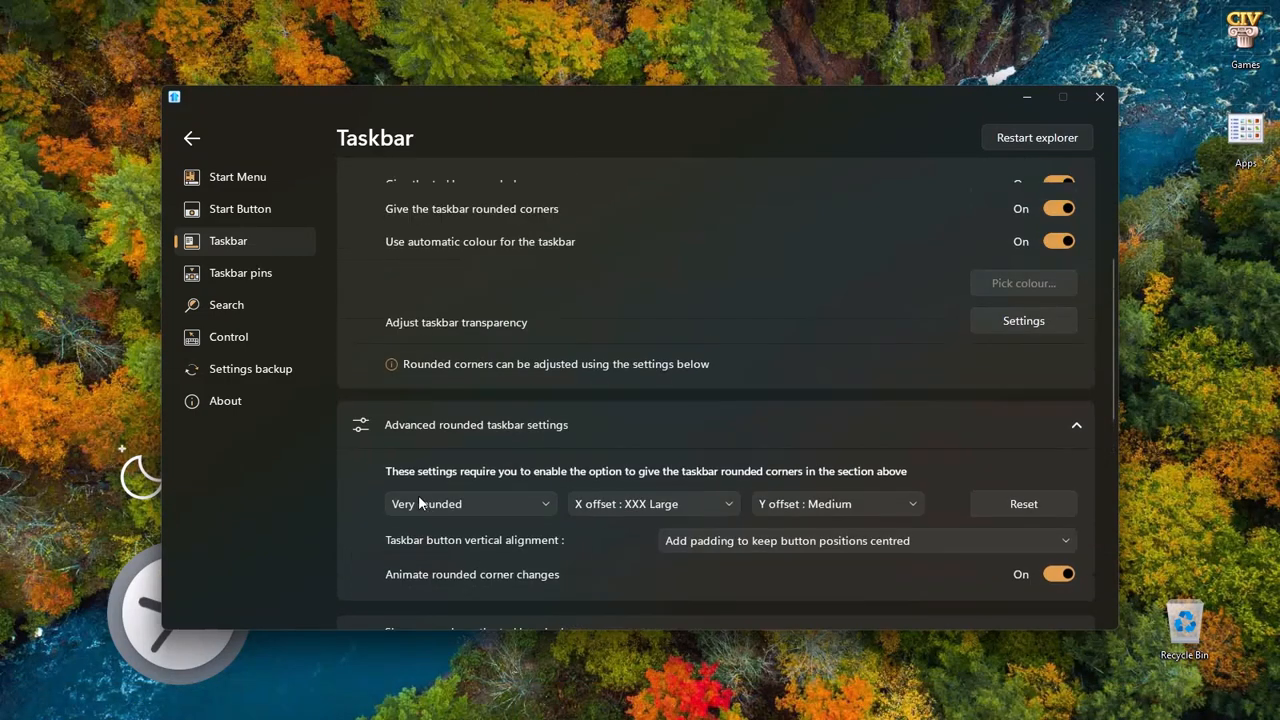
pyautogui.scroll(2, 501, 366)
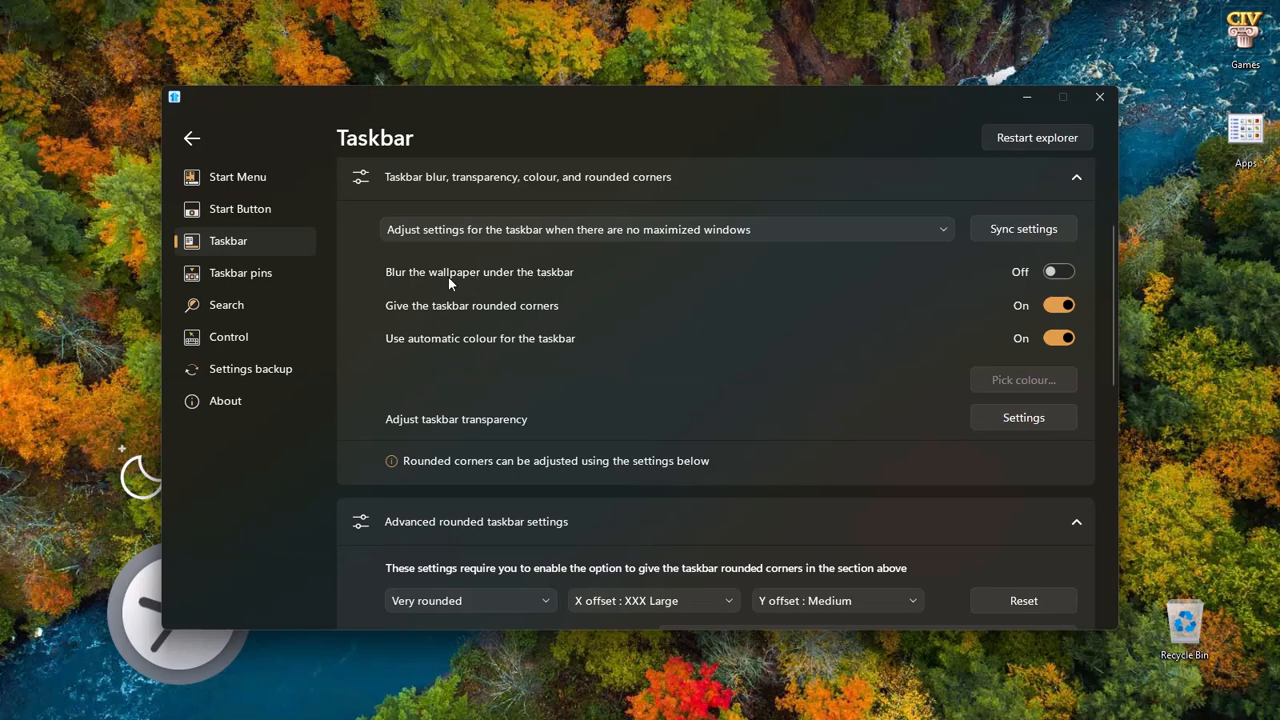
pyautogui.scroll(4, 565, 298)
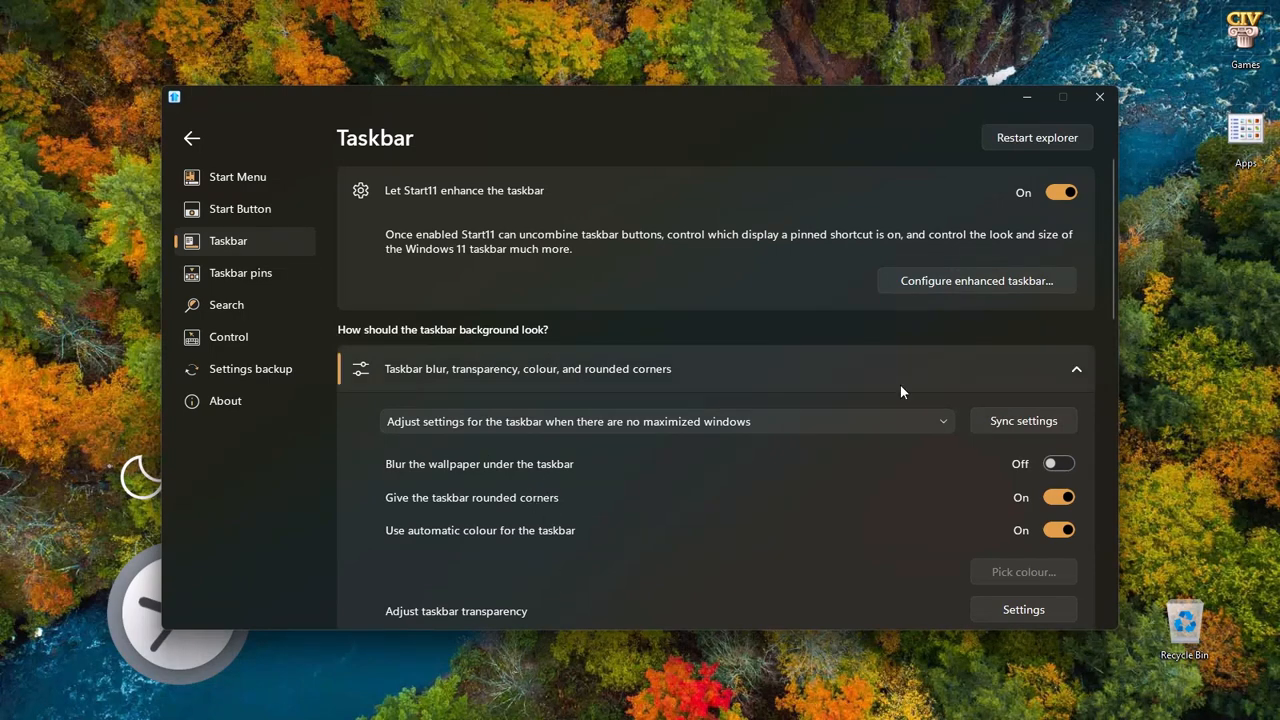
# Step: Go over the taskbar background options again and revisit the enhanced taskbar settings
pyautogui.scroll(-4, 746, 479)
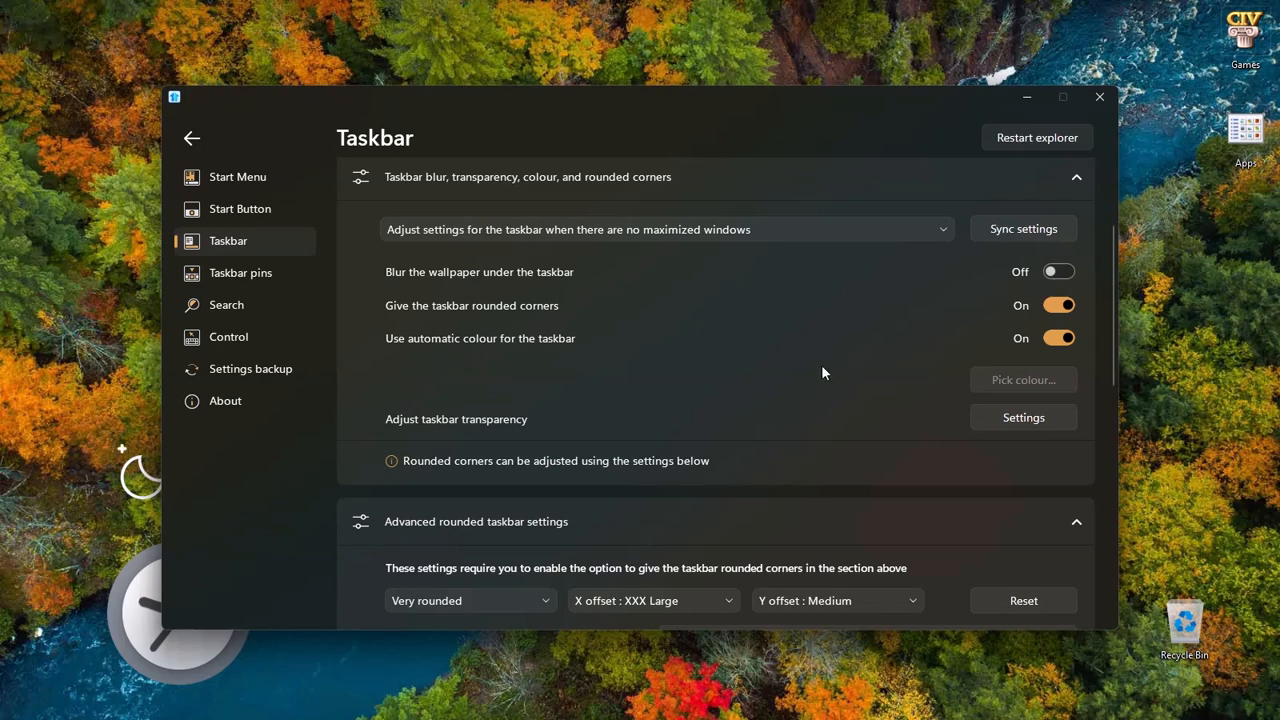
pyautogui.scroll(4, 565, 350)
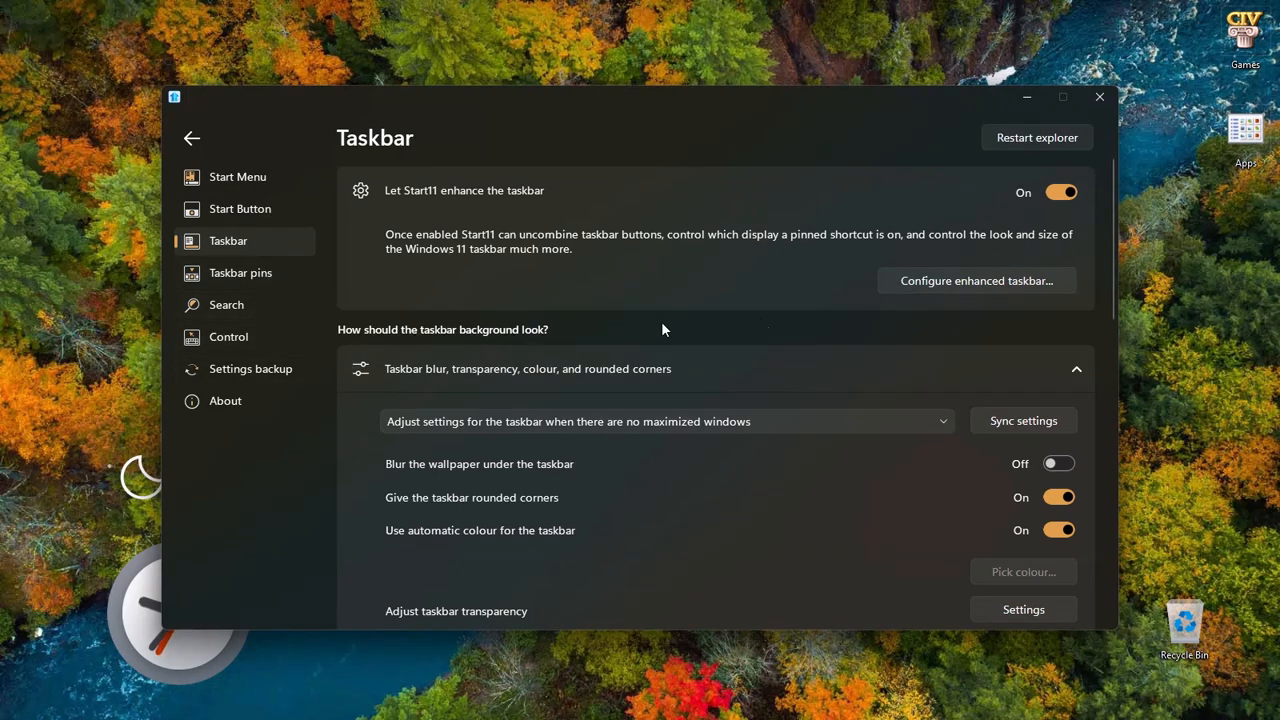
pyautogui.click(942, 280)
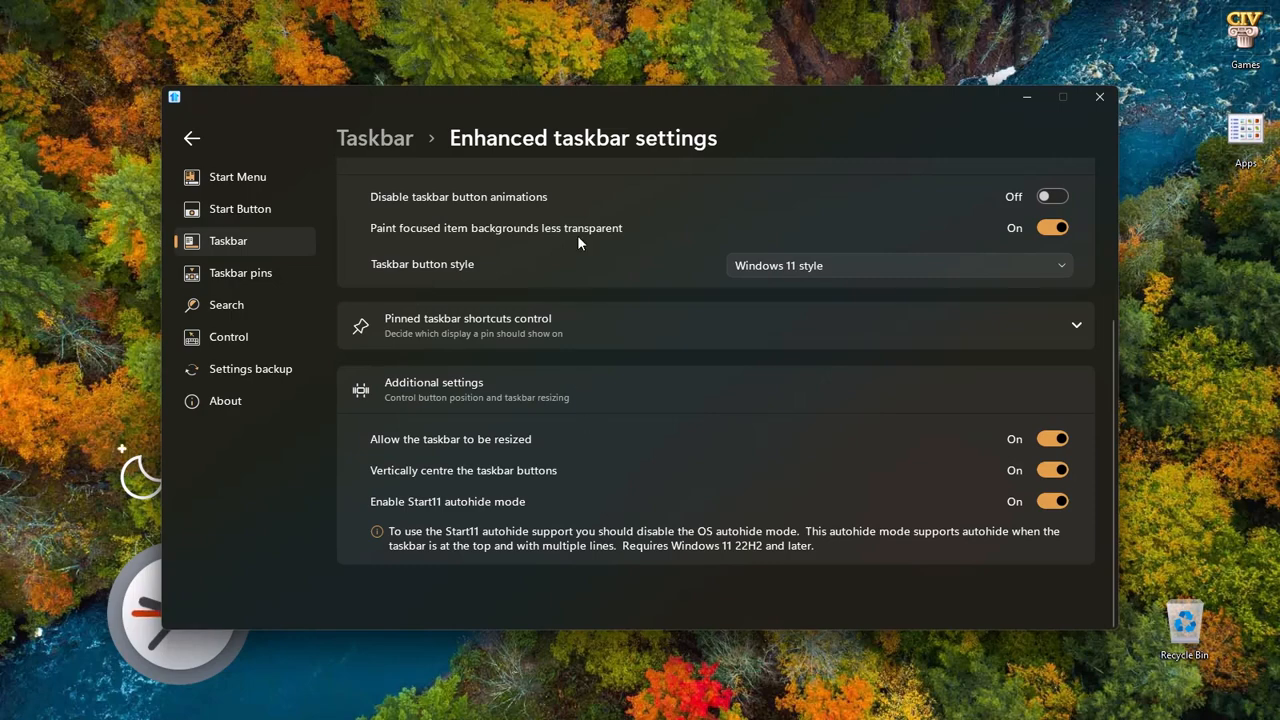
pyautogui.click(374, 138)
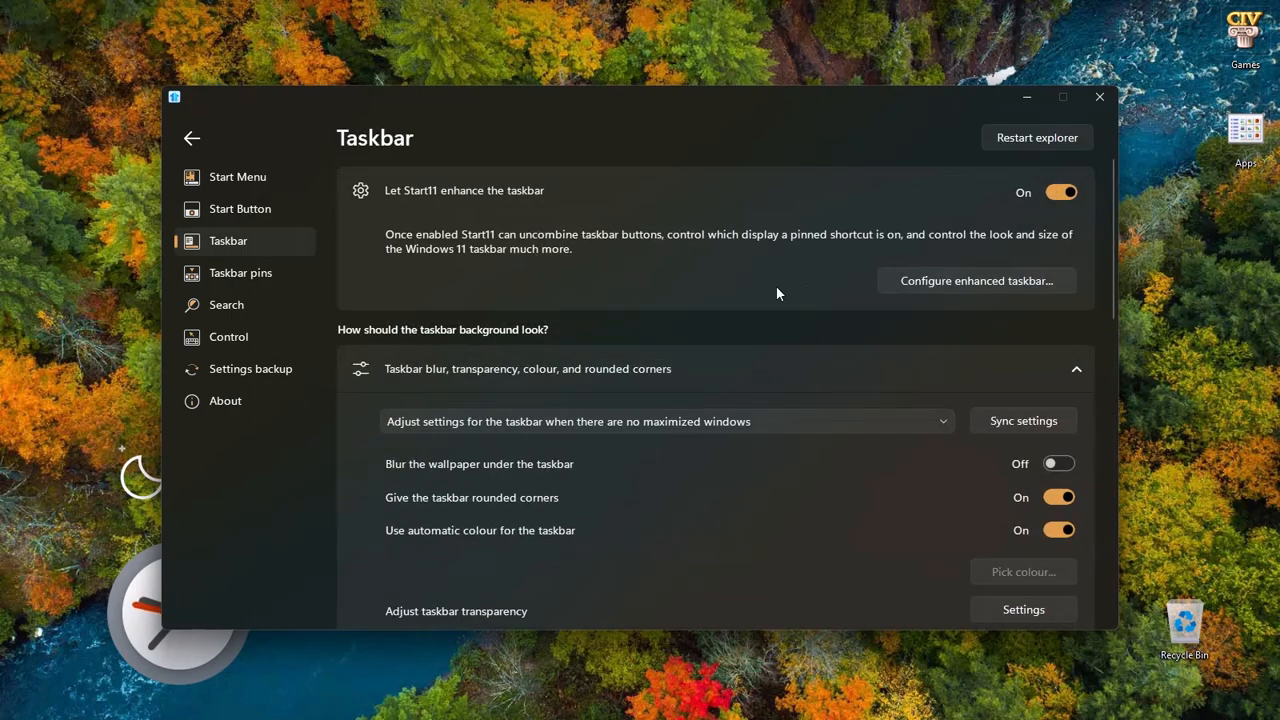
pyautogui.scroll(-3, 905, 347)
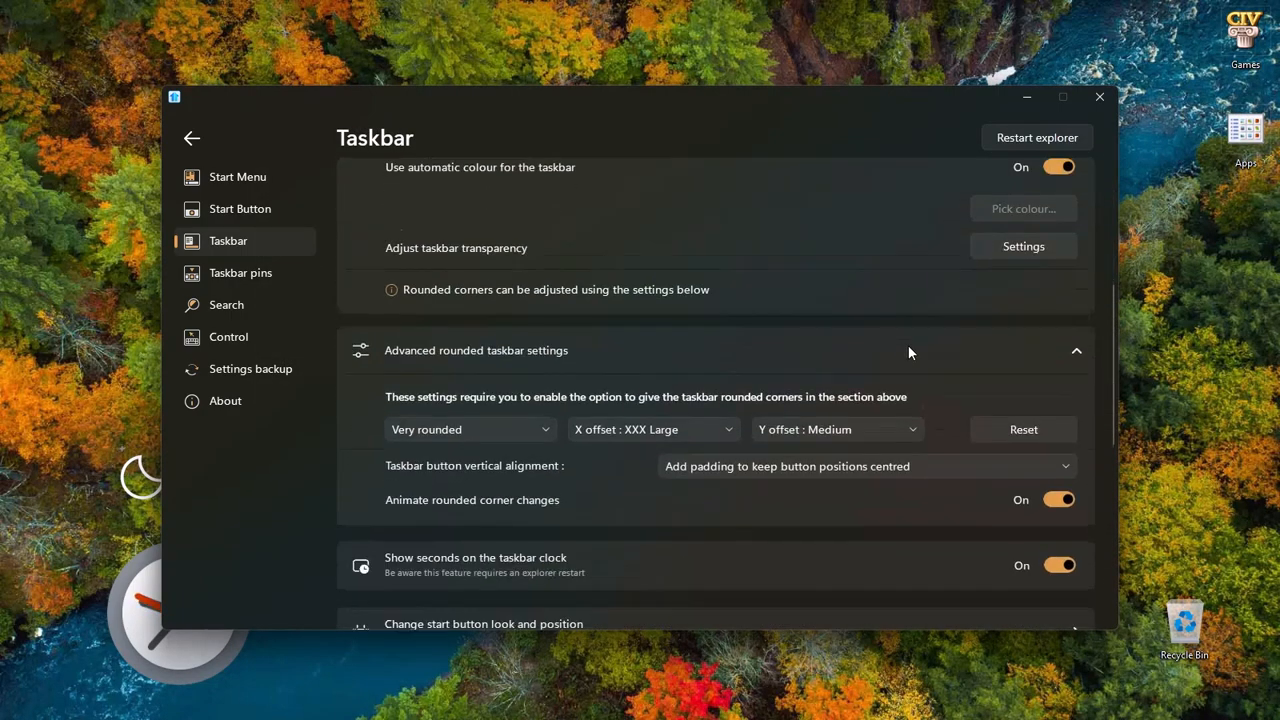
pyautogui.scroll(2, 900, 340)
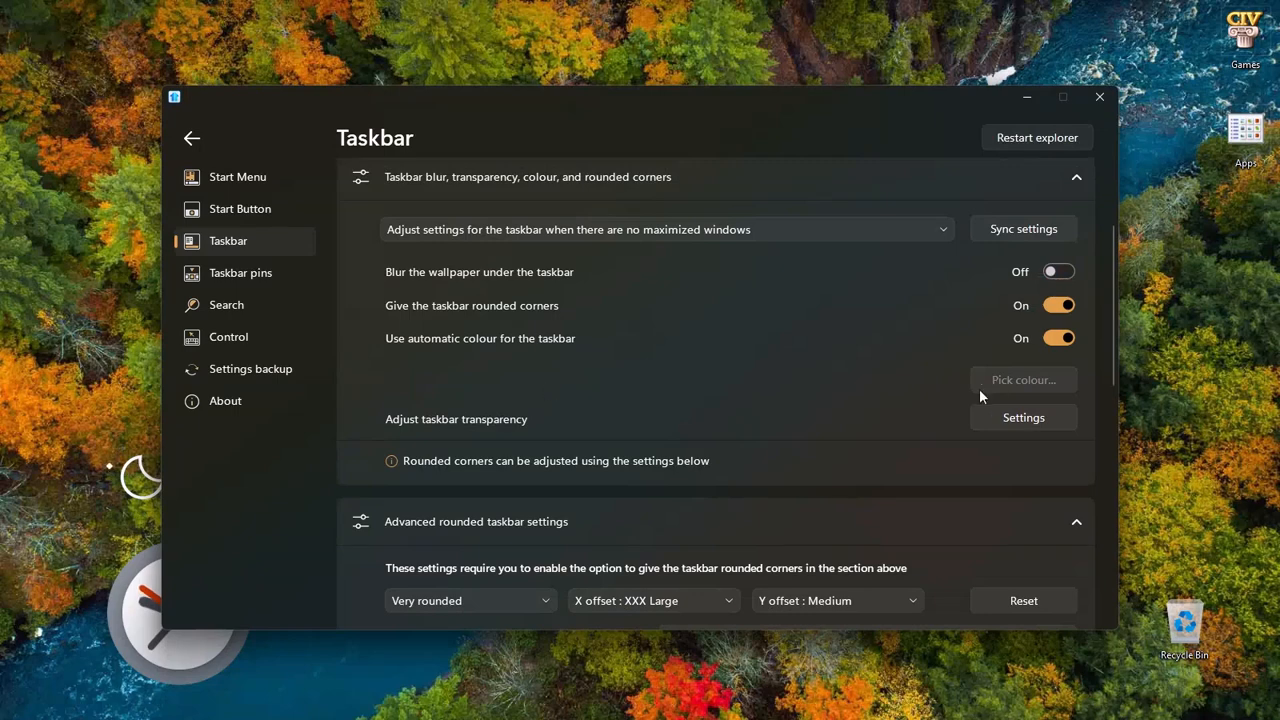
# Step: Set the taskbar transparency to 80% solid and reveal the taskbar to check its look
pyautogui.click(995, 418)
pyautogui.click(1019, 463)
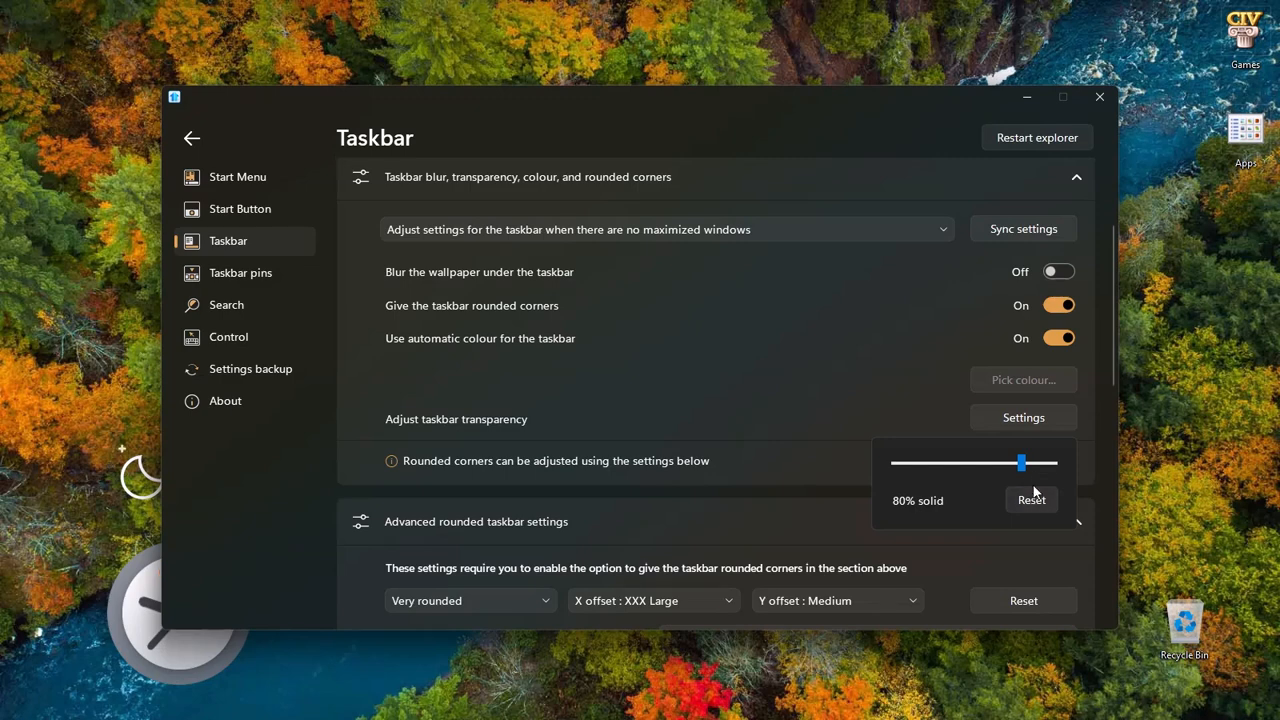
pyautogui.moveTo(1022, 468)
pyautogui.mouseDown()
pyautogui.moveTo(1003, 465)
pyautogui.moveTo(1020, 465)
pyautogui.mouseUp()
pyautogui.click(883, 418)
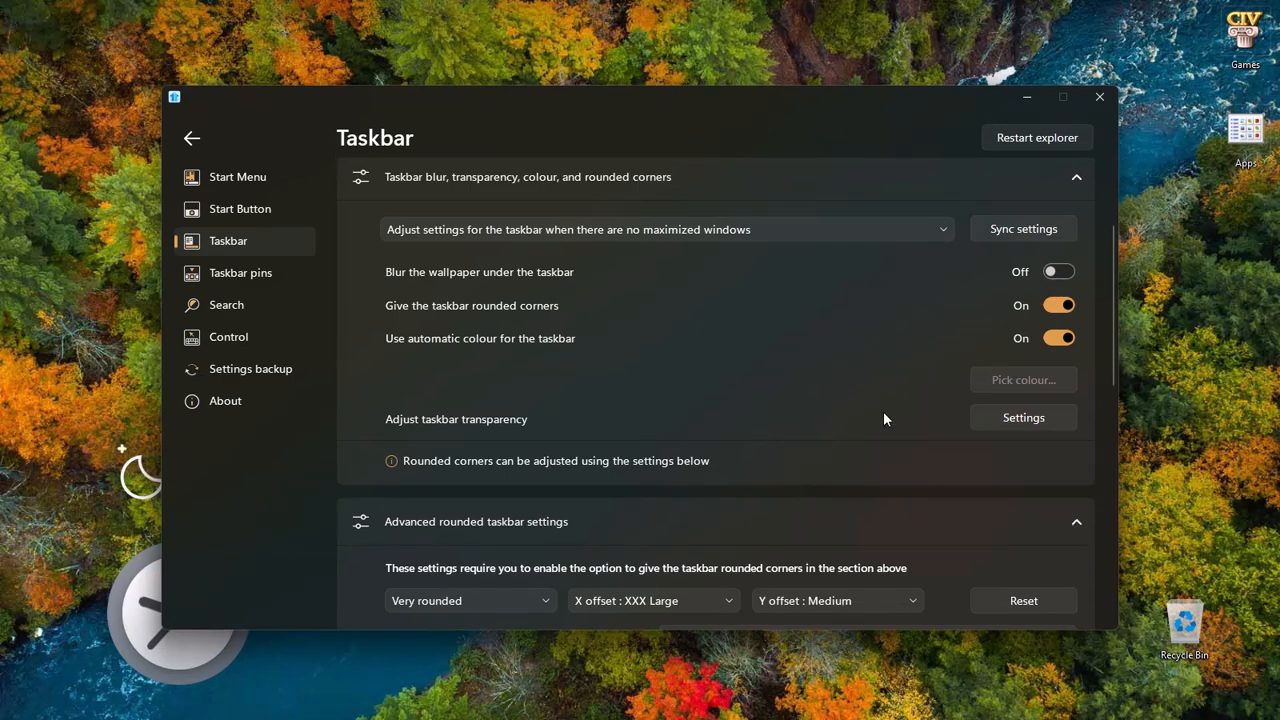
pyautogui.moveTo(910, 716)
# Step: Review the advanced rounded taskbar settings and the custom taskbar texture options, and return to the main taskbar settings
pyautogui.scroll(-2, 360, 488)
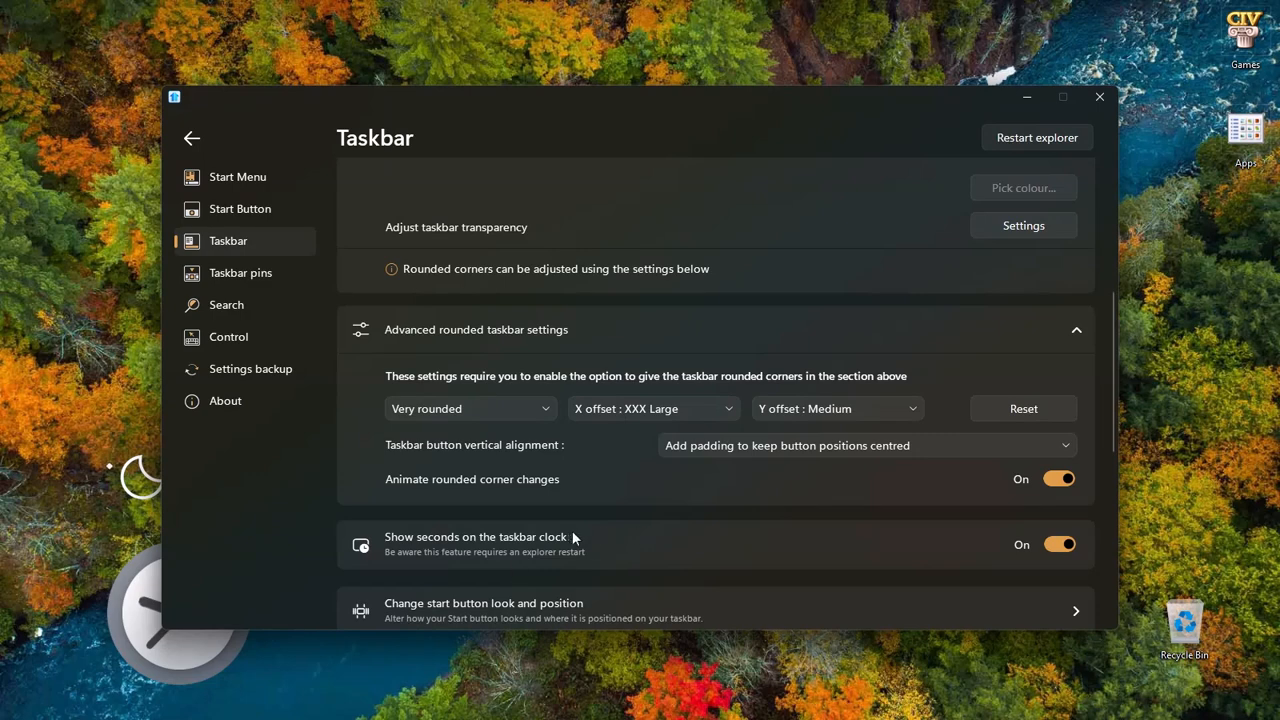
pyautogui.scroll(-1, 602, 537)
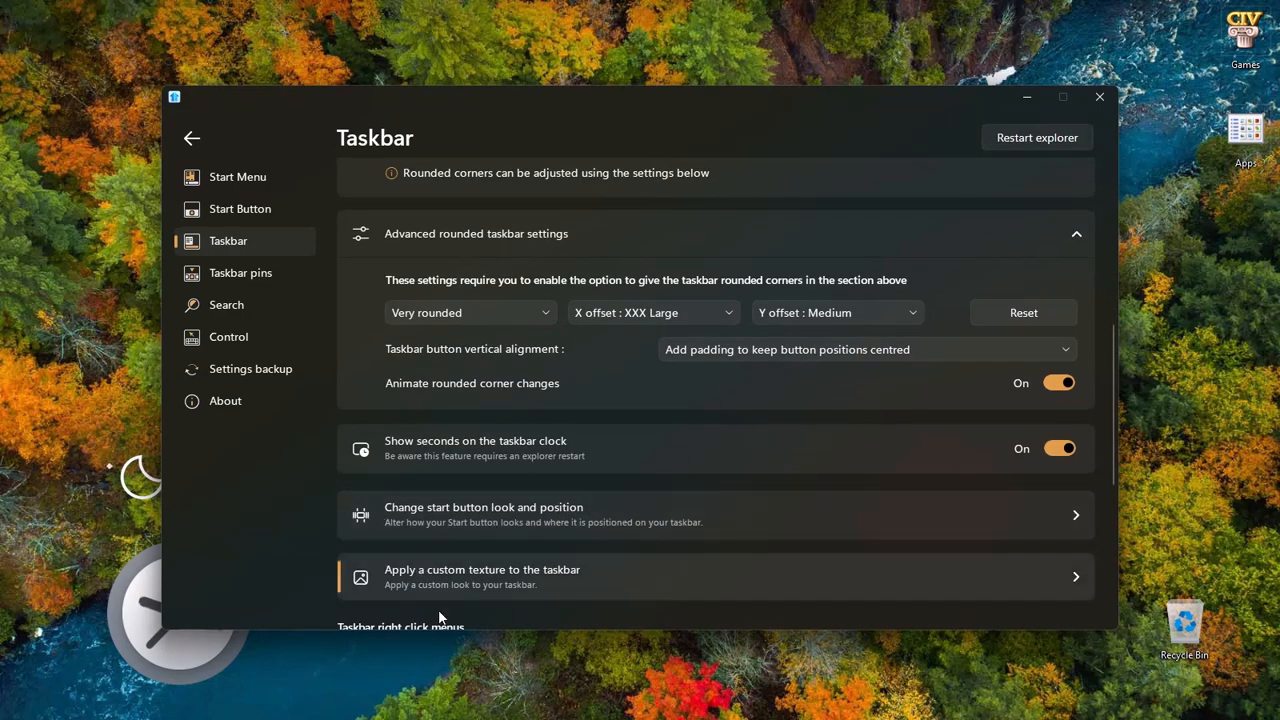
pyautogui.click(483, 567)
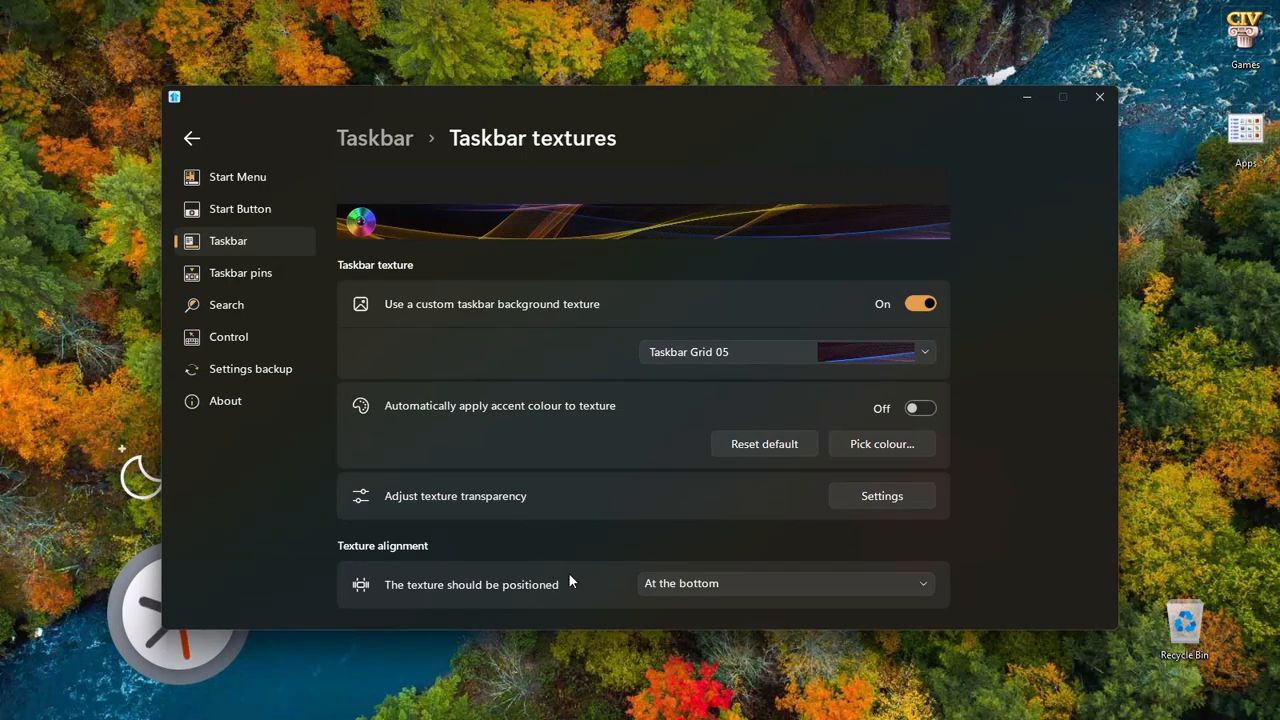
pyautogui.click(400, 146)
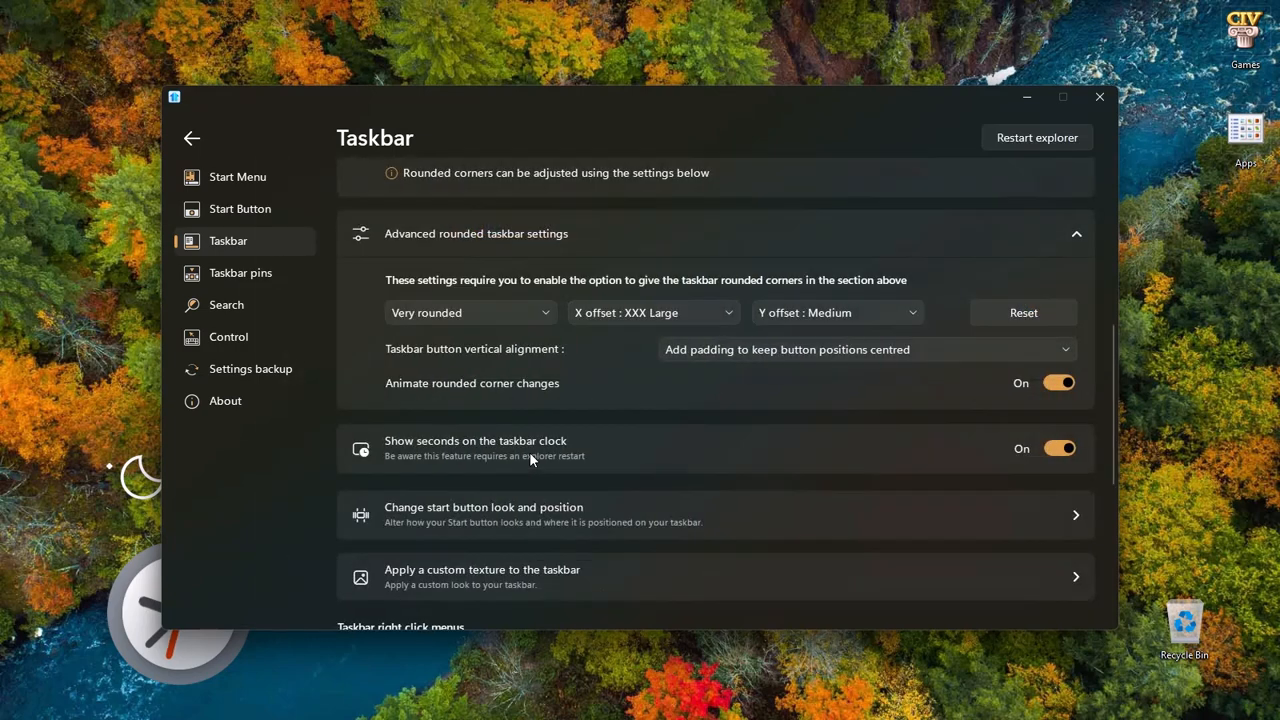
# Step: Look through the Start11 settings for taskbar pins, filtered folders, Control, the Start button and the Start menu styles
pyautogui.click(207, 275)
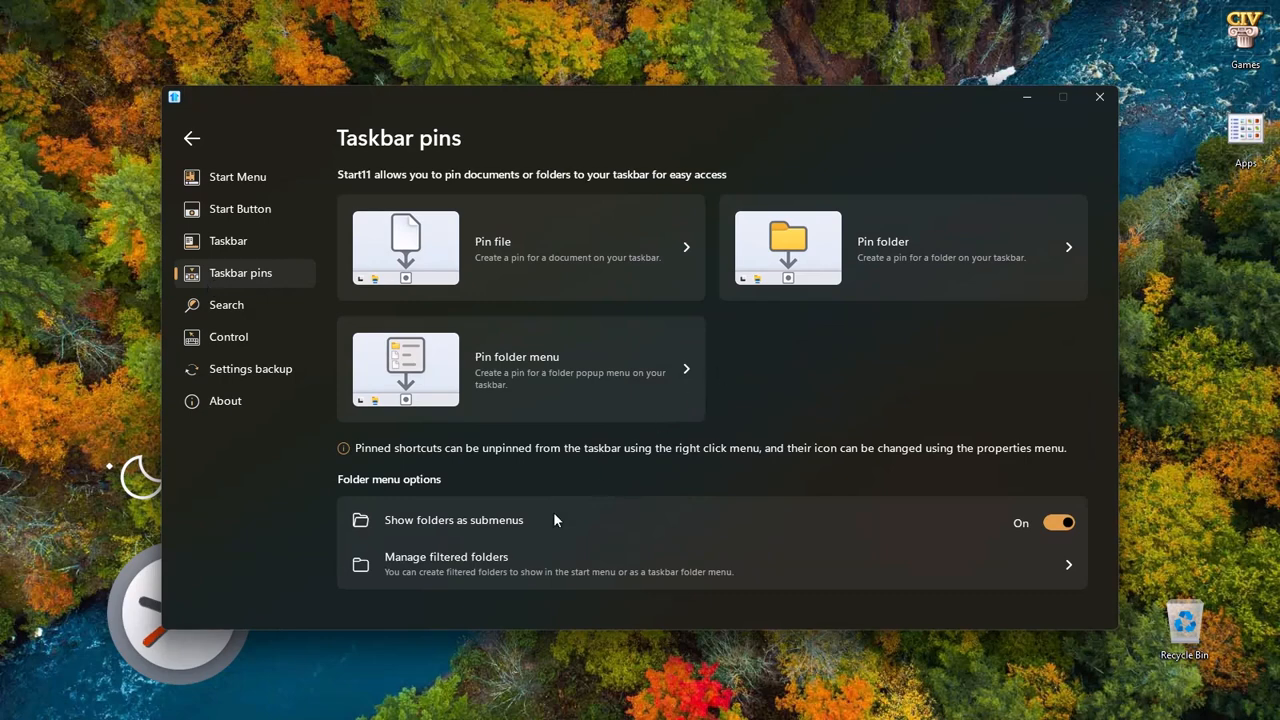
pyautogui.click(543, 558)
pyautogui.click(230, 340)
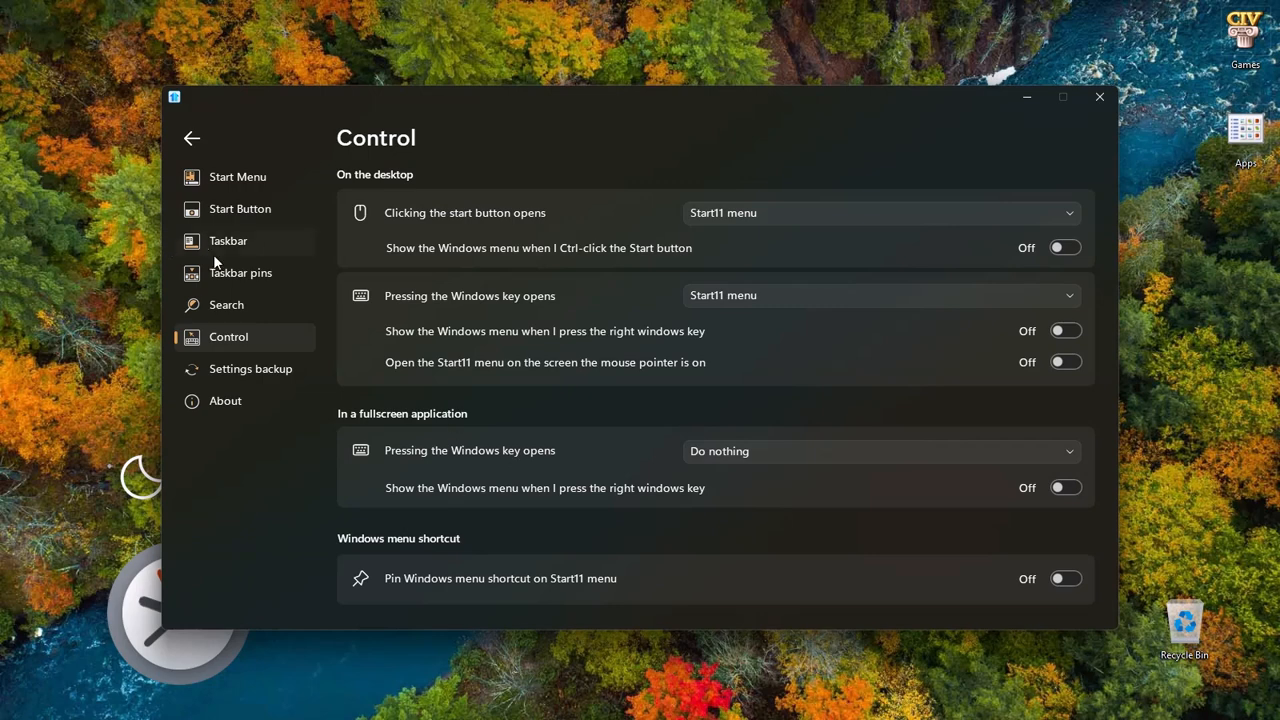
pyautogui.click(223, 218)
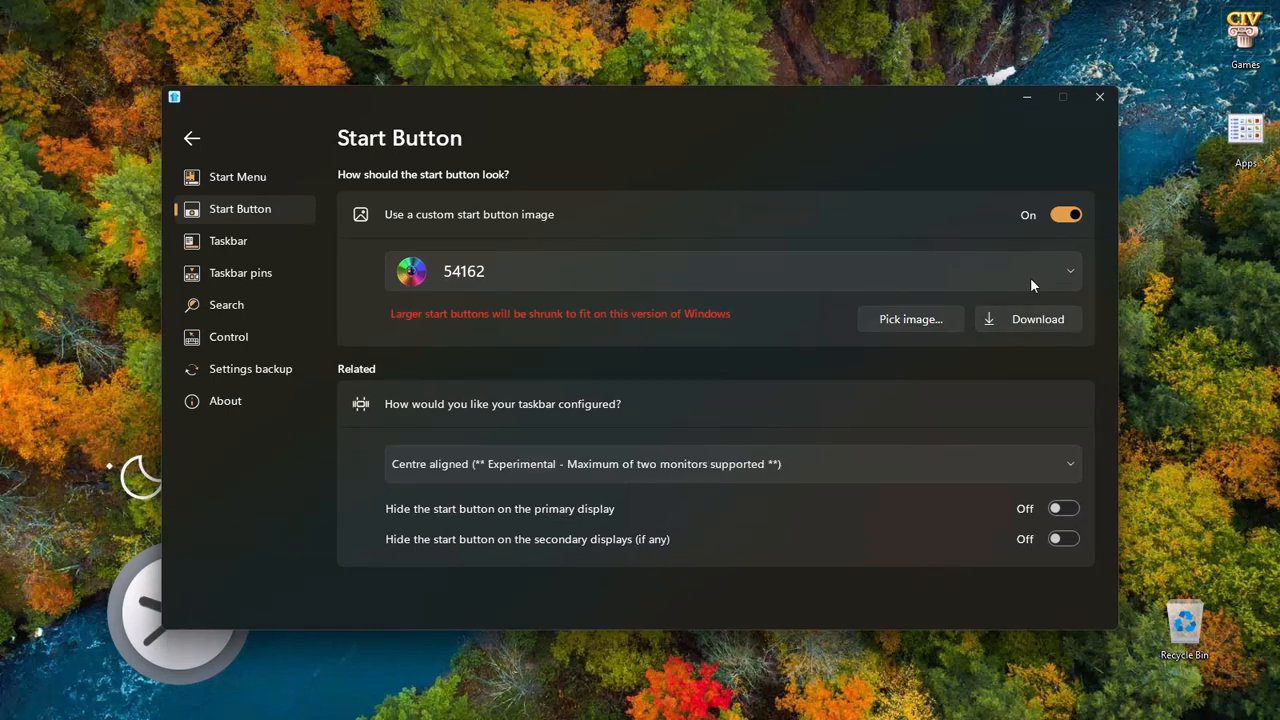
pyautogui.click(239, 182)
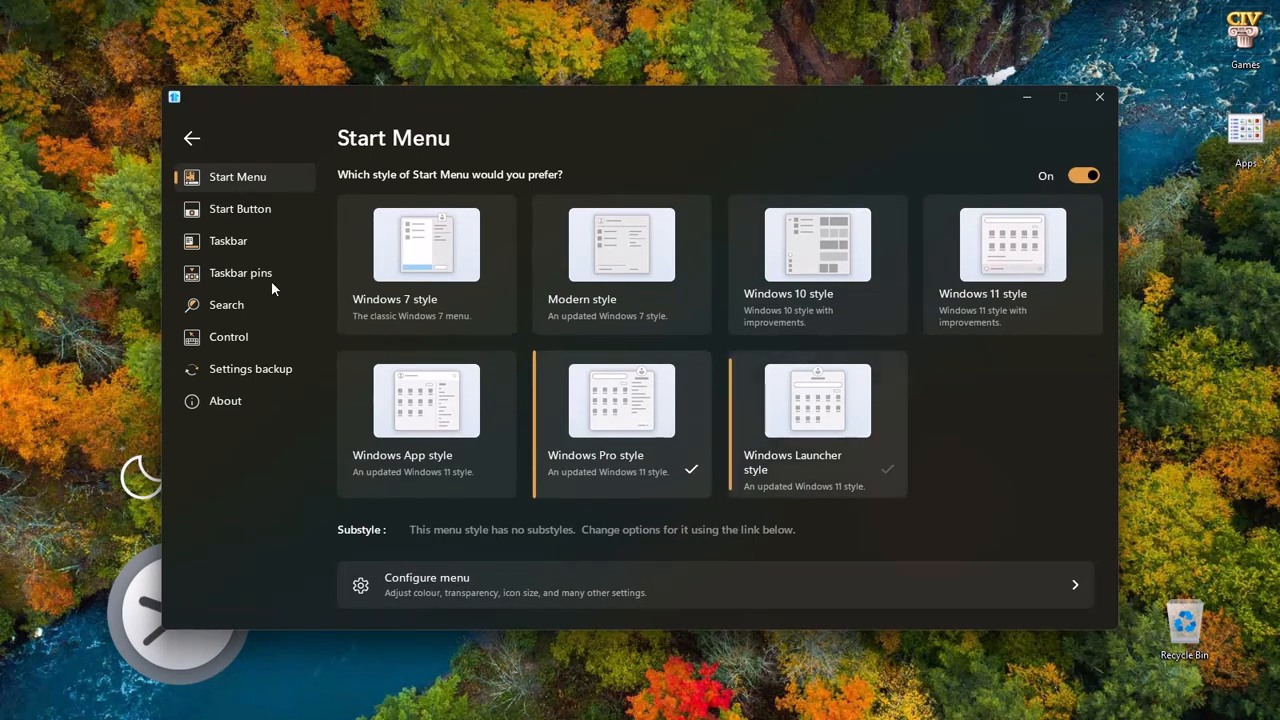
# Step: Return to the taskbar settings and review them from the enhancement option down to the advanced taskbar tweaks
pyautogui.click(230, 250)
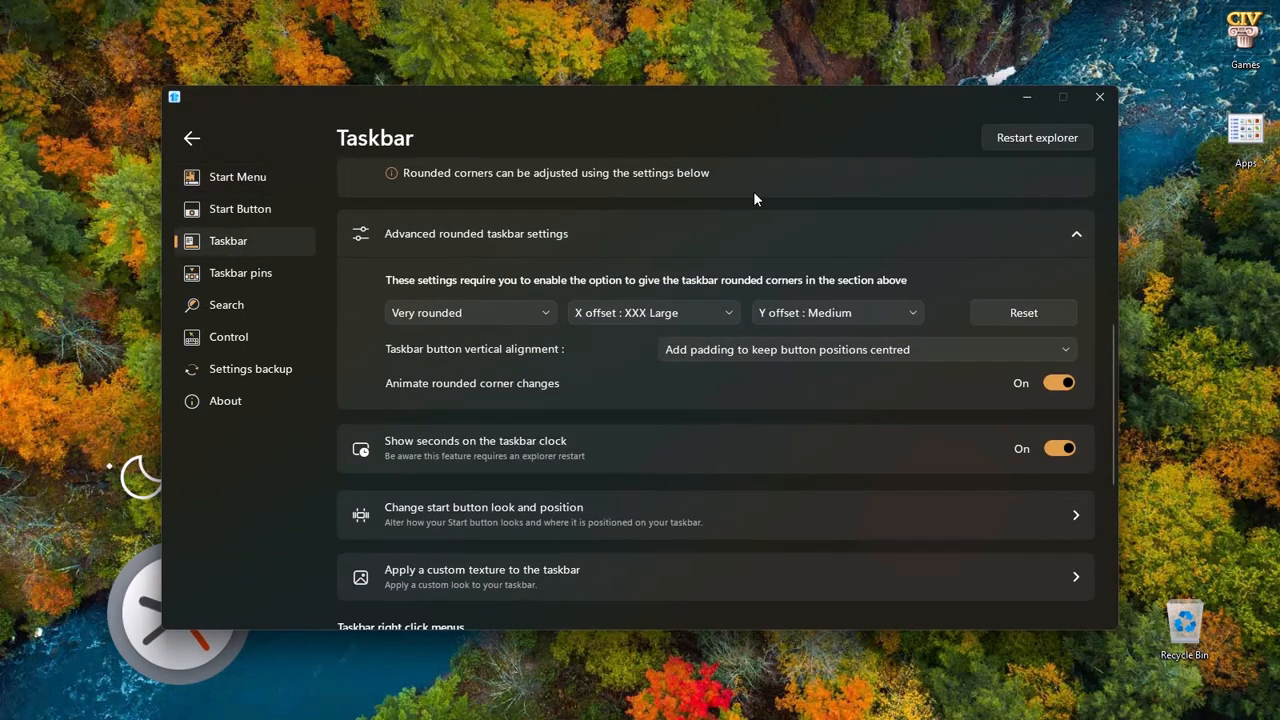
pyautogui.scroll(10, 765, 268)
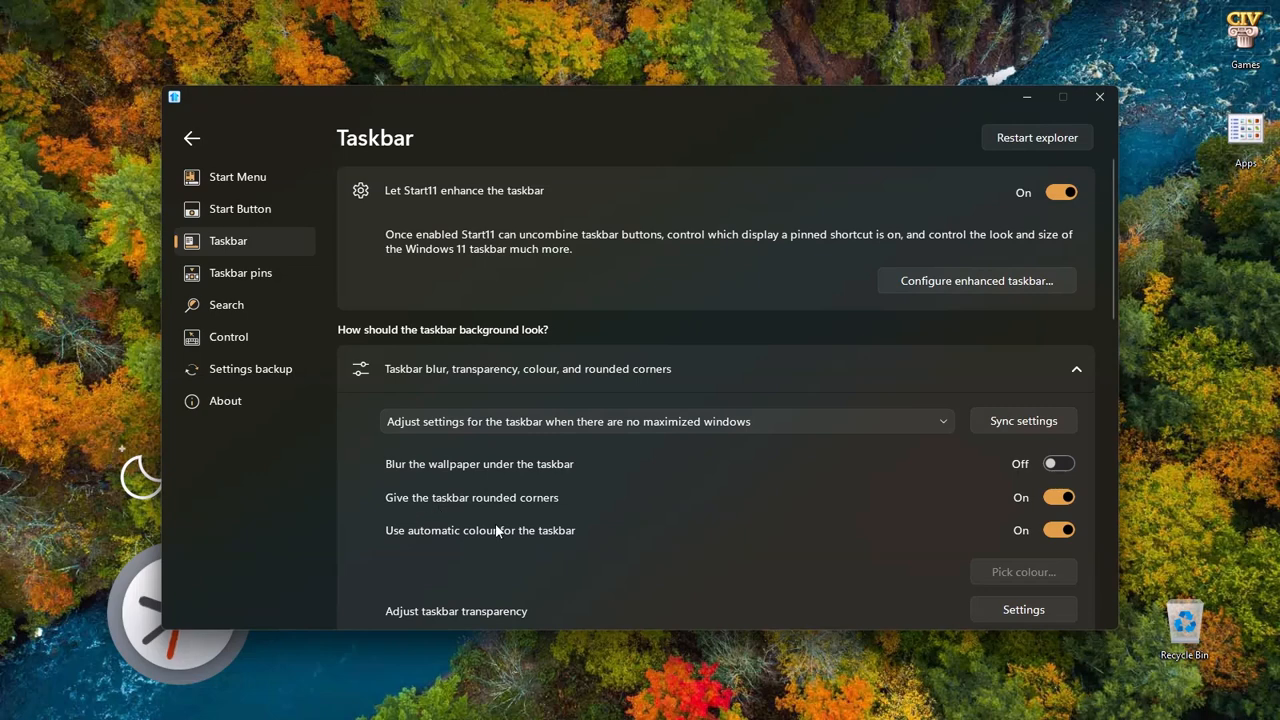
pyautogui.scroll(-3, 527, 471)
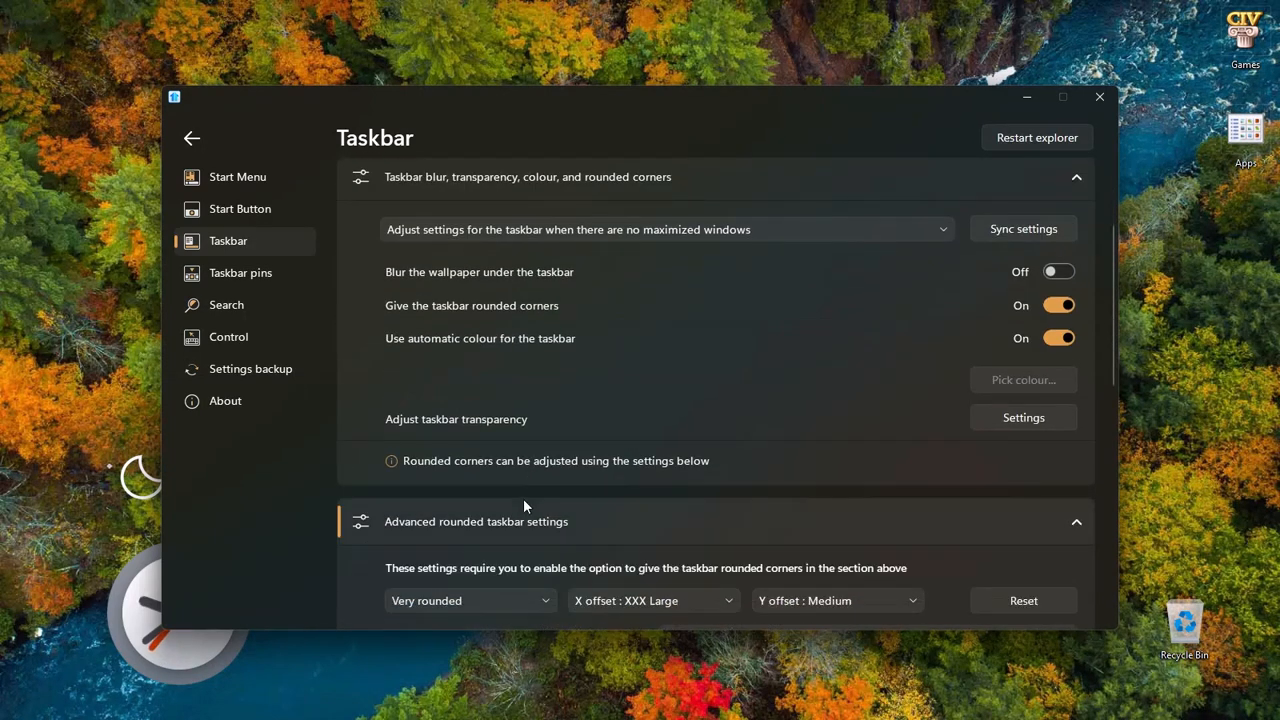
pyautogui.scroll(-2, 523, 498)
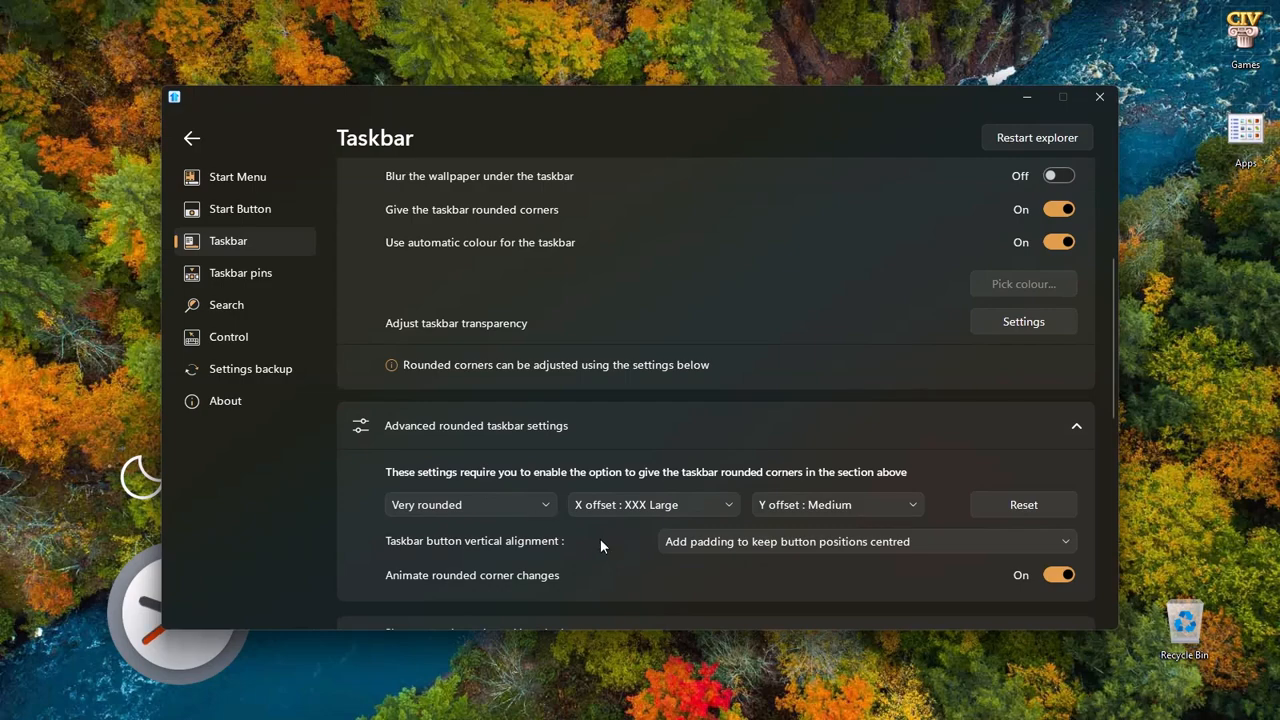
pyautogui.scroll(-2, 541, 553)
pyautogui.scroll(-5, 545, 545)
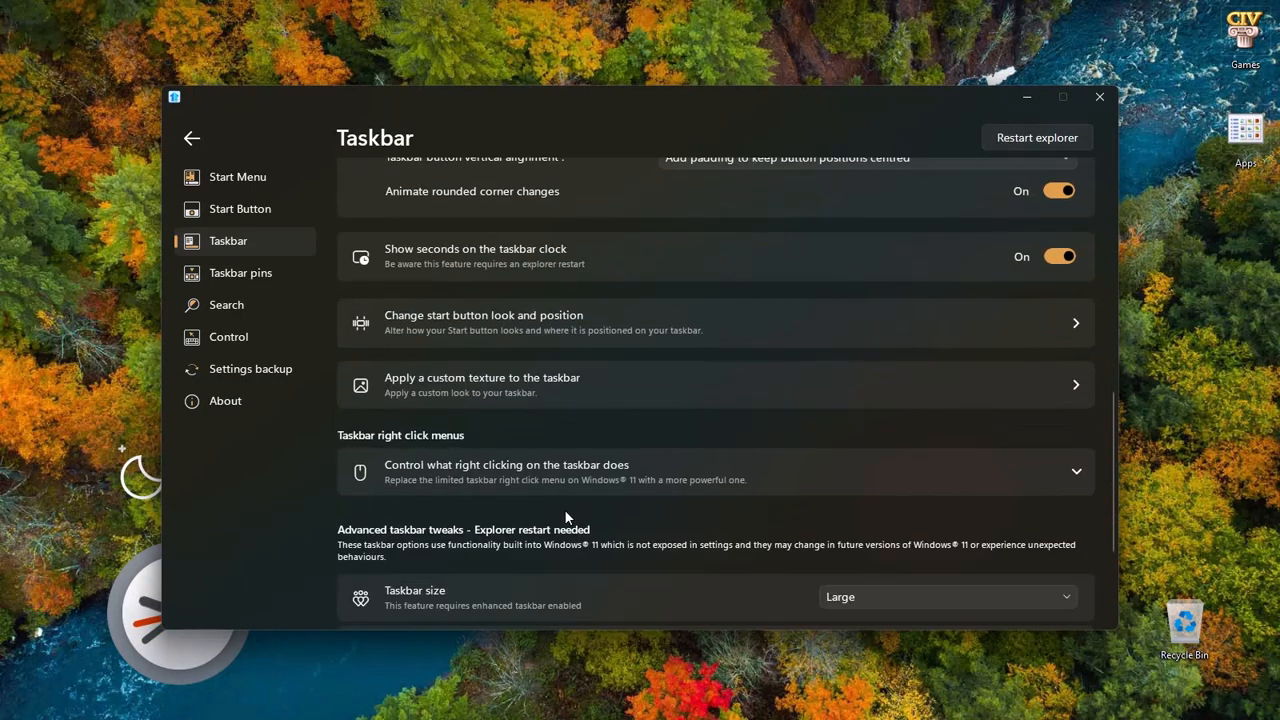
pyautogui.scroll(-2, 564, 516)
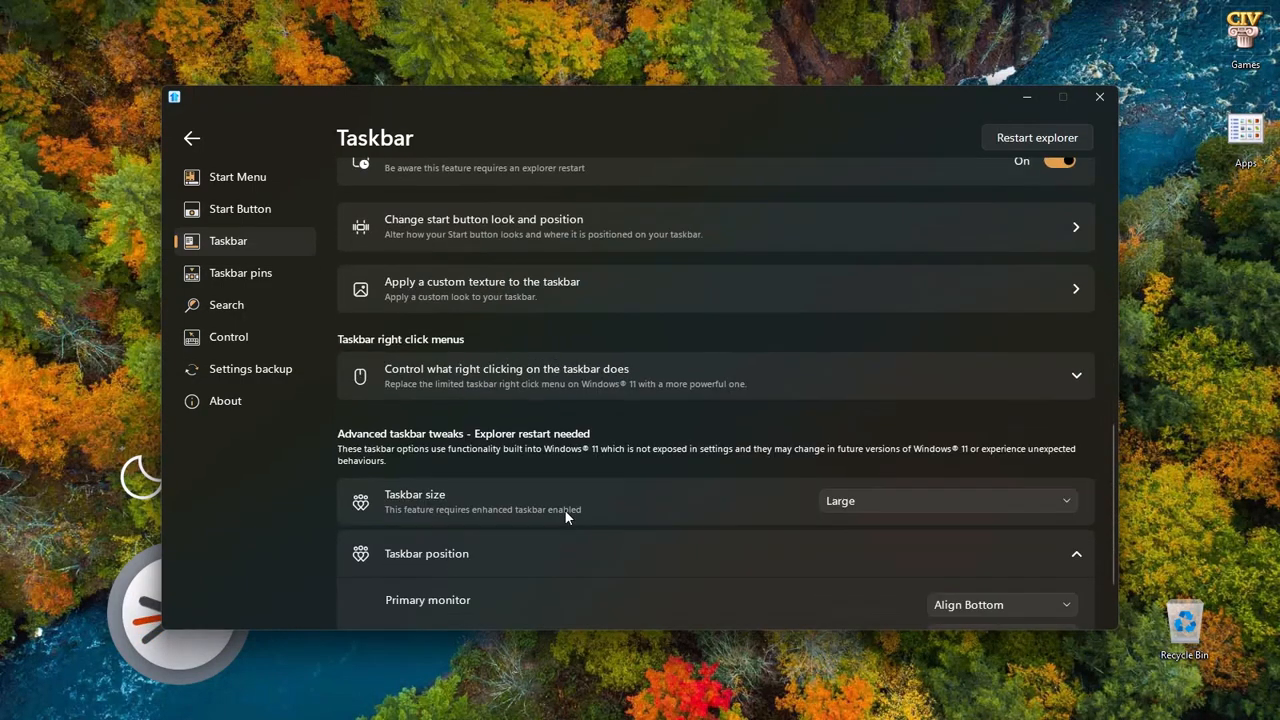
# Step: Change the taskbar size to Extra Large and decline the Explorer restart
pyautogui.click(915, 505)
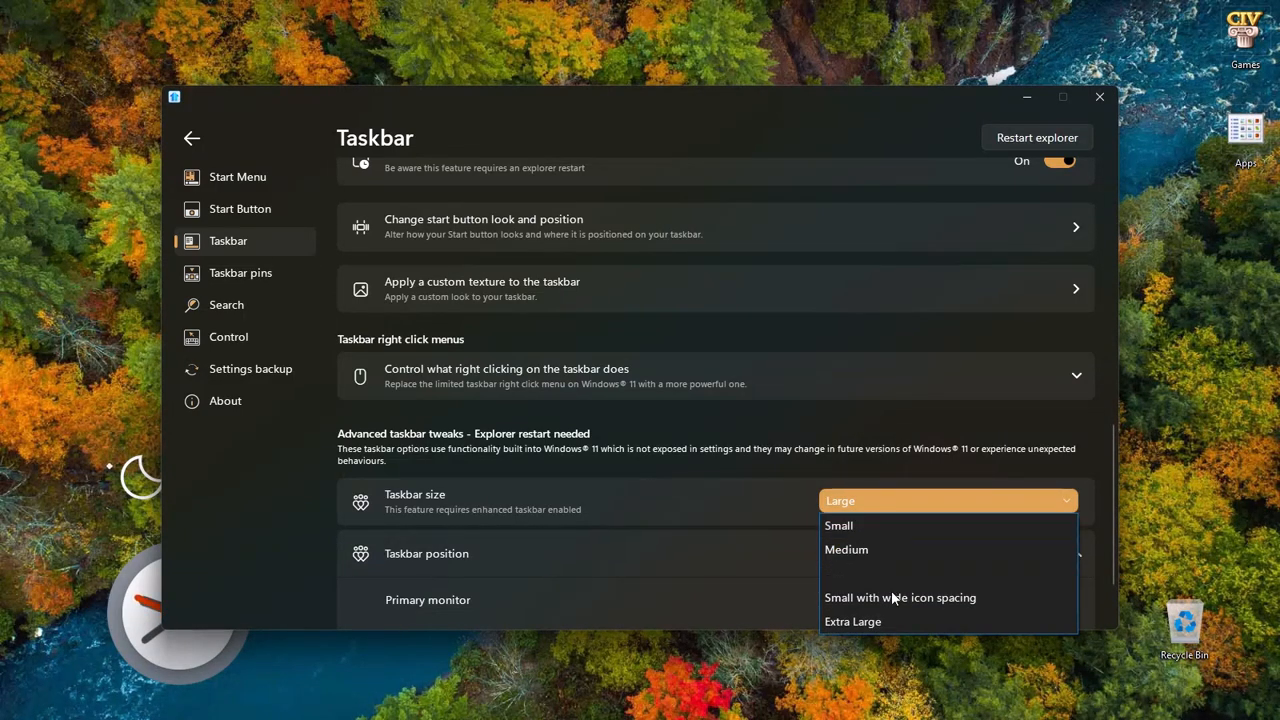
pyautogui.click(891, 617)
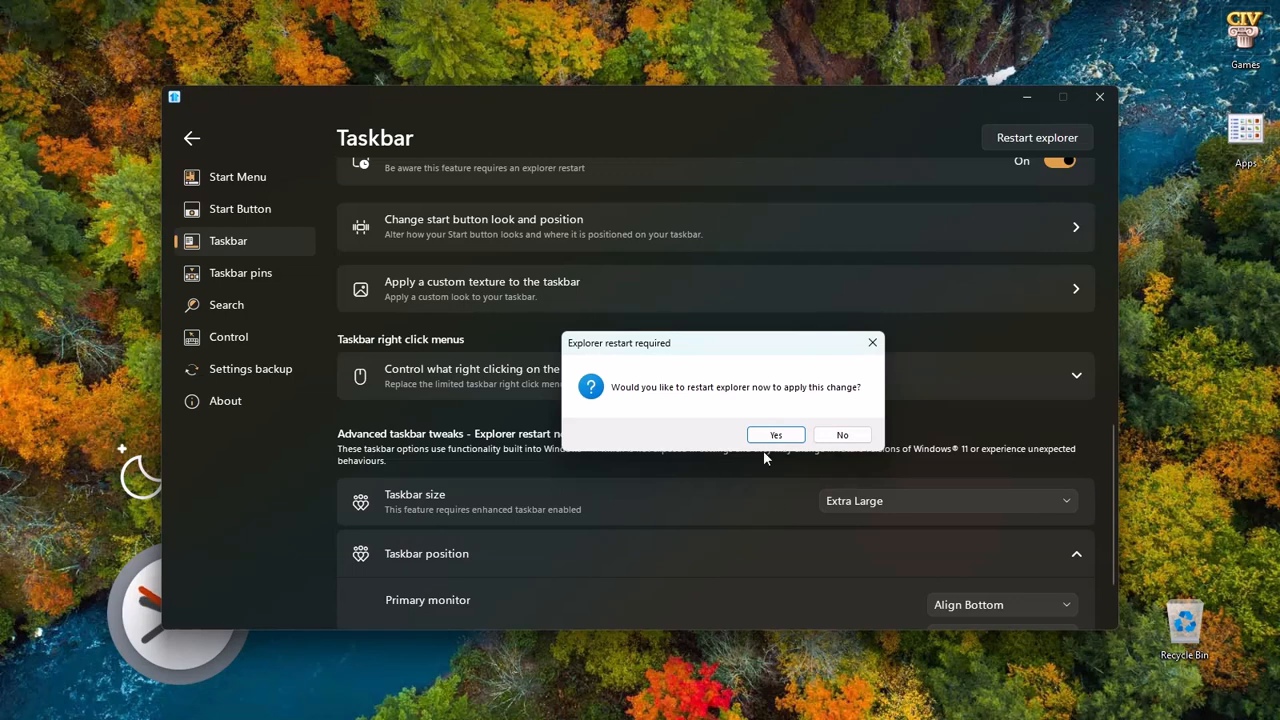
pyautogui.click(838, 435)
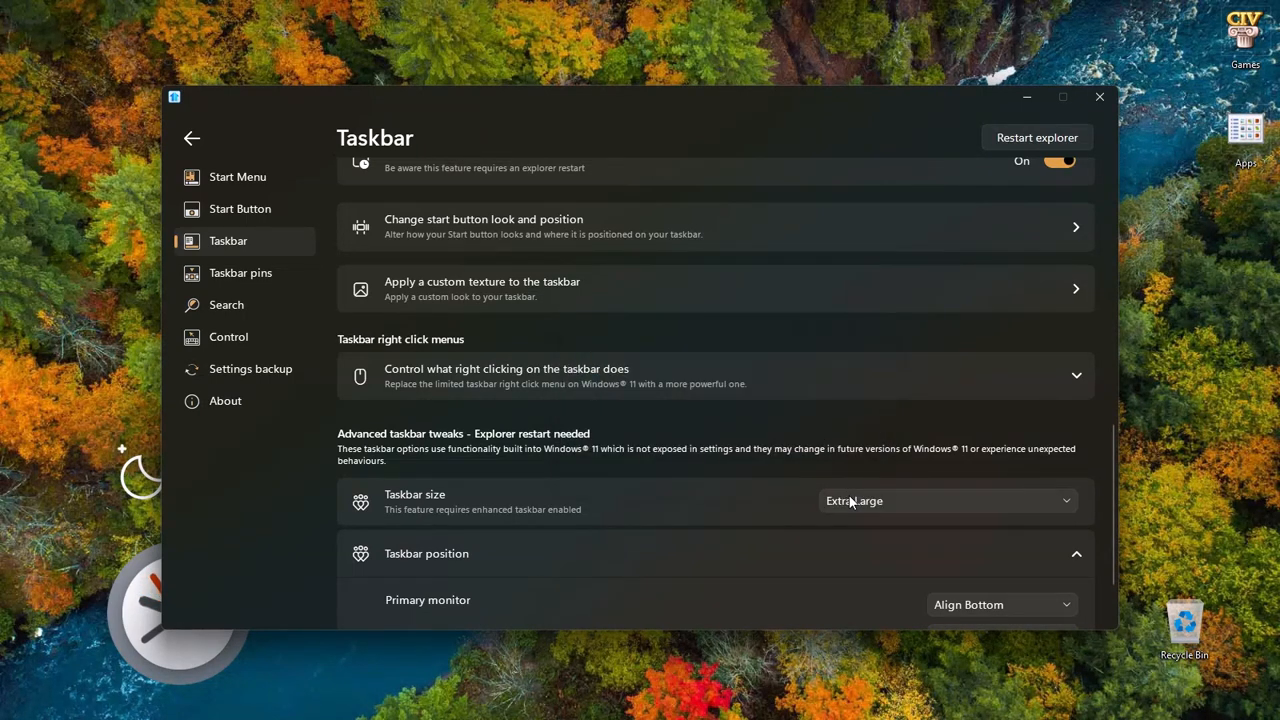
# Step: Set the taskbar size back to Large and agree to the Explorer restart
pyautogui.click(850, 501)
pyautogui.click(859, 567)
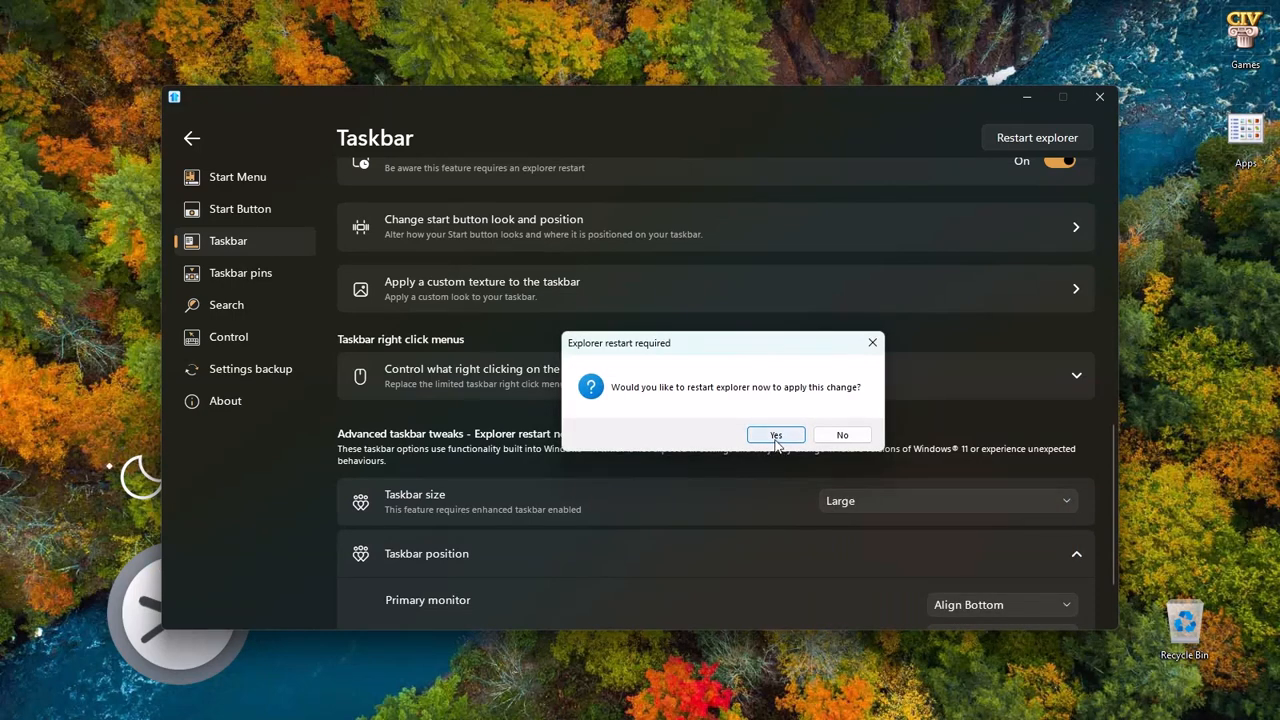
pyautogui.click(776, 437)
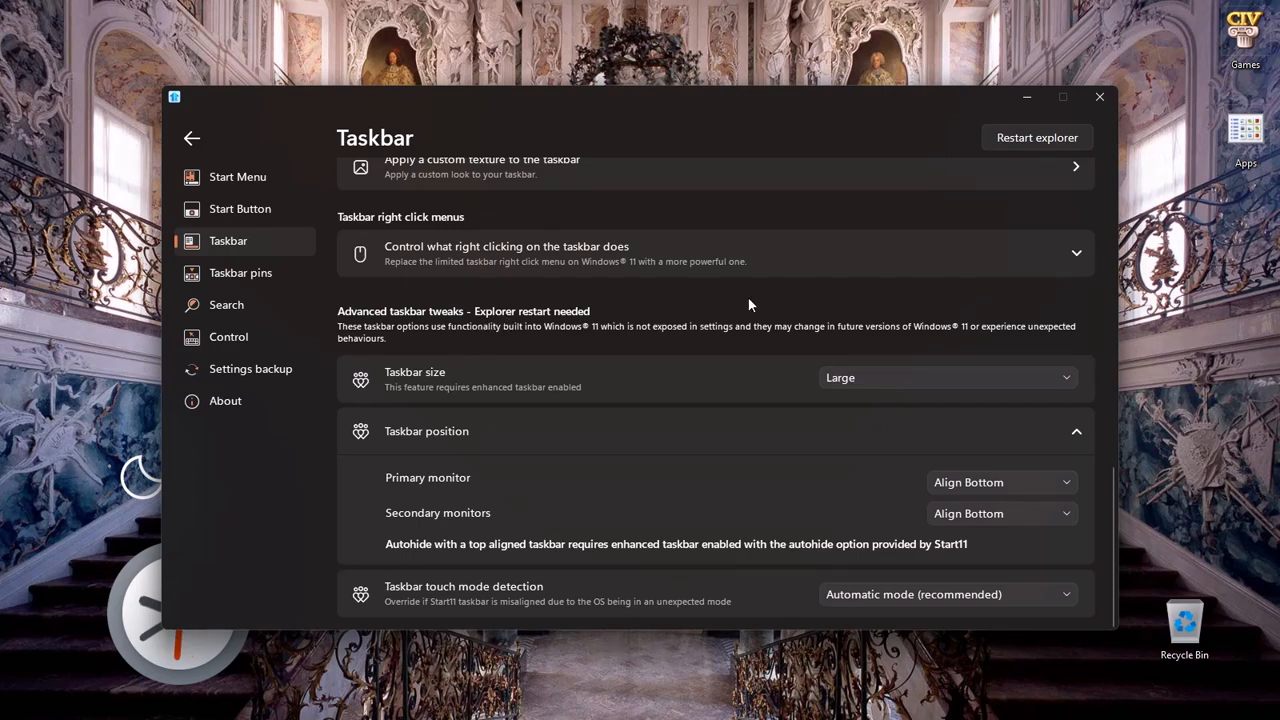
# Step: Restart Explorer once more and reveal the auto-hidden taskbar to examine it
pyautogui.click(1036, 141)
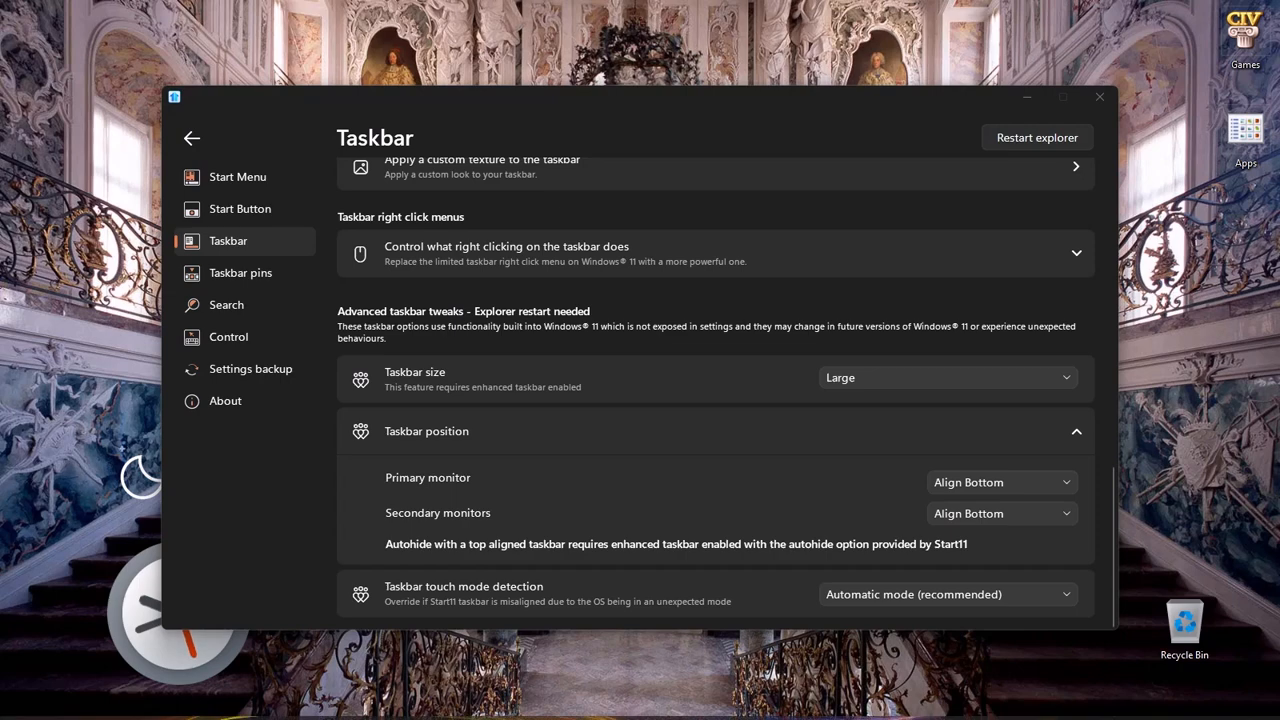
pyautogui.moveTo(679, 712)
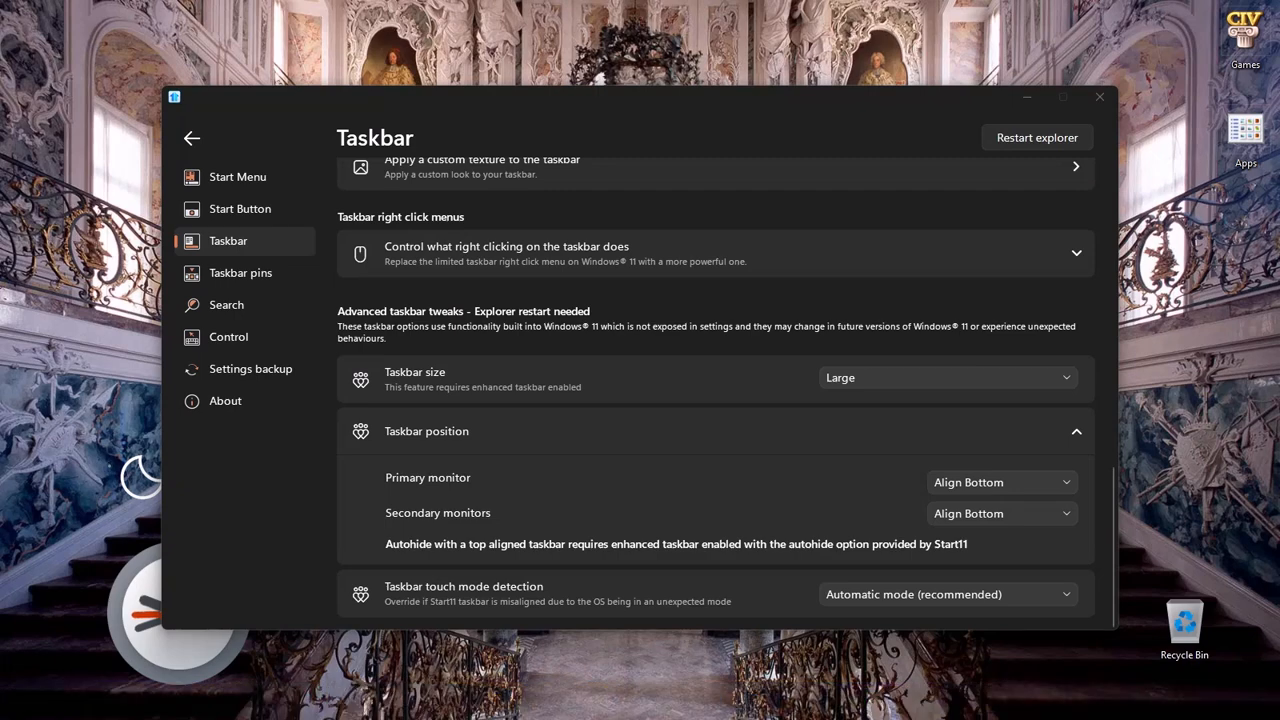
pyautogui.moveTo(572, 716)
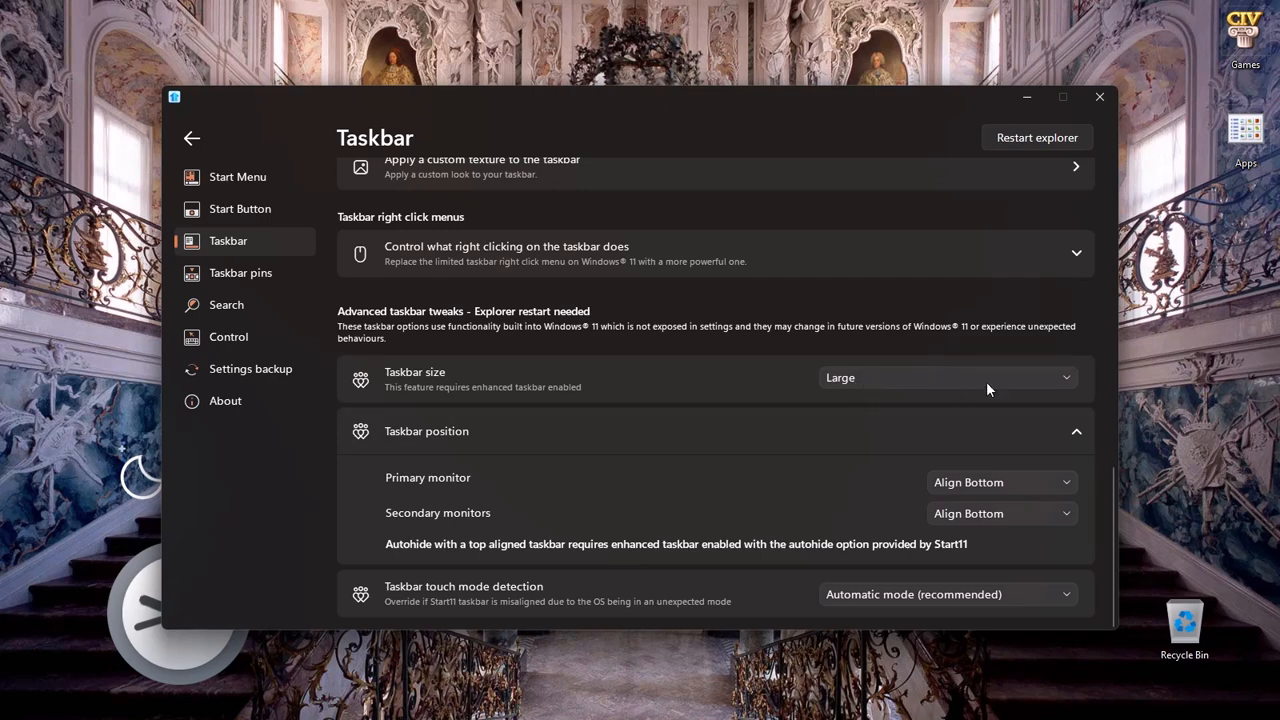
# Step: Set the taskbar size to Extra Large and restart Explorer to apply the change
pyautogui.click(1066, 381)
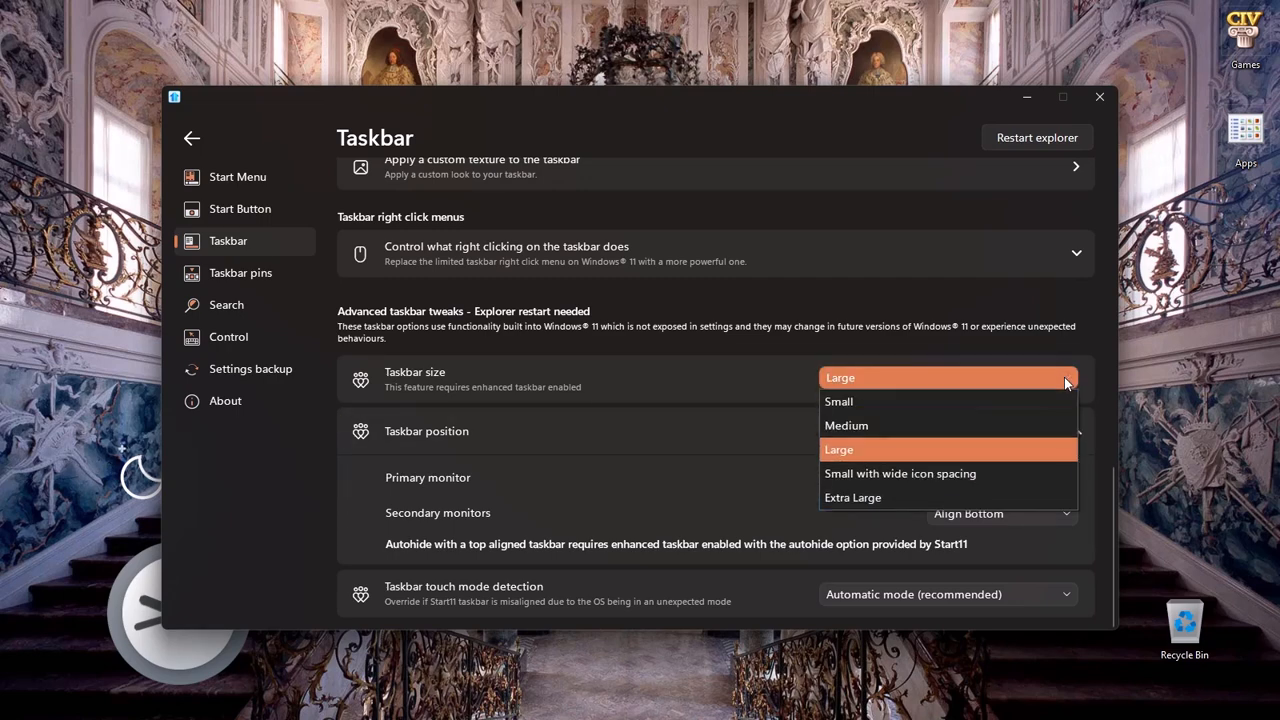
pyautogui.click(908, 500)
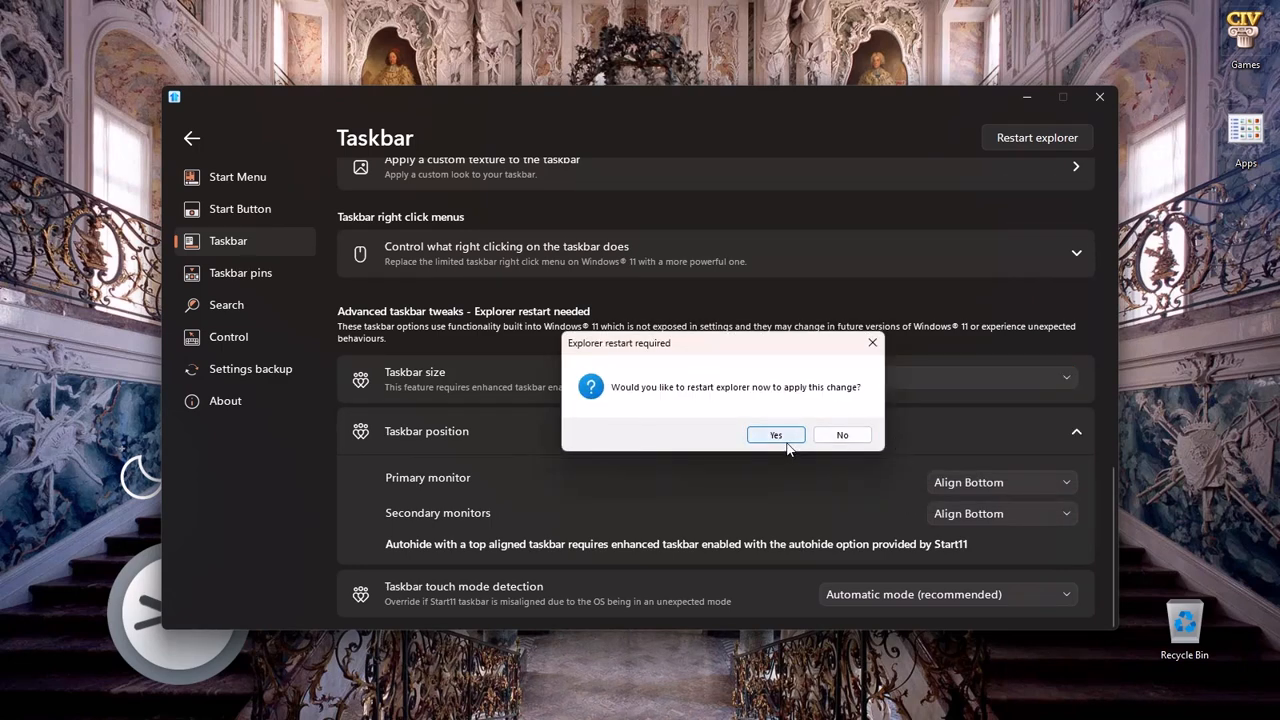
pyautogui.click(770, 434)
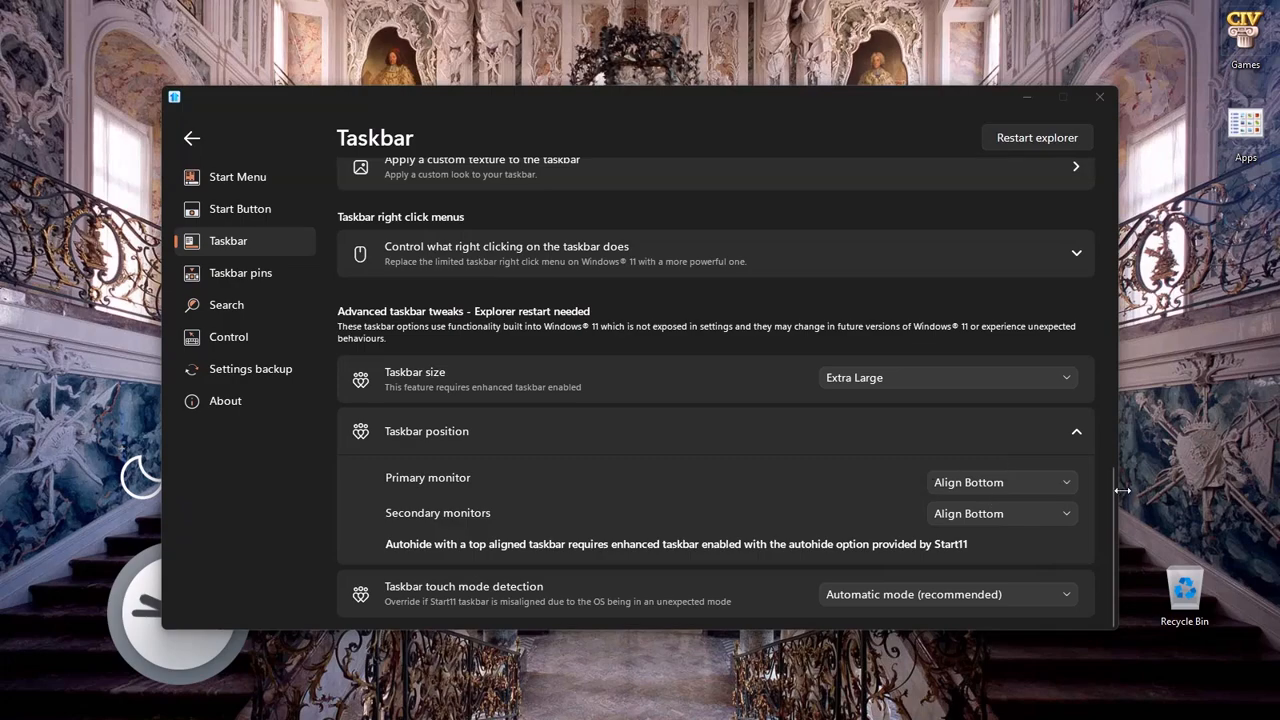
# Step: Go back to the start of the taskbar settings and reopen the enhanced taskbar configuration
pyautogui.moveTo(1113, 493); pyautogui.dragTo(1129, 178)
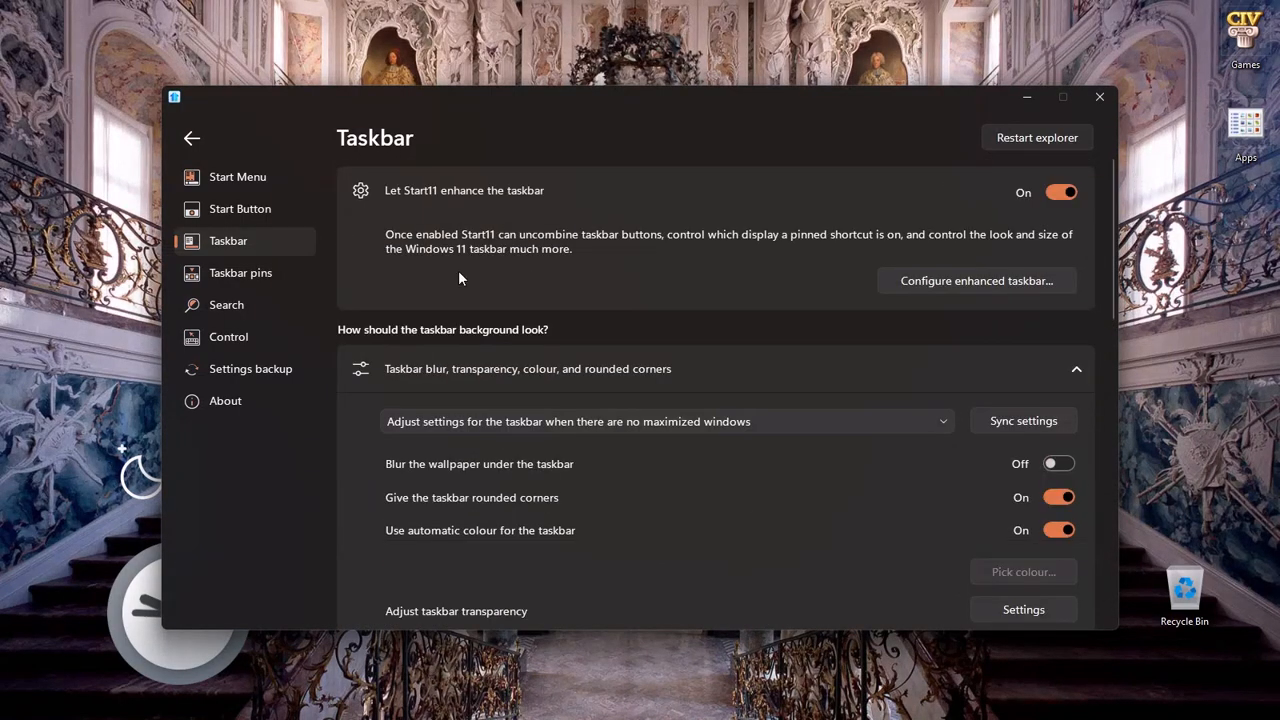
pyautogui.click(1021, 278)
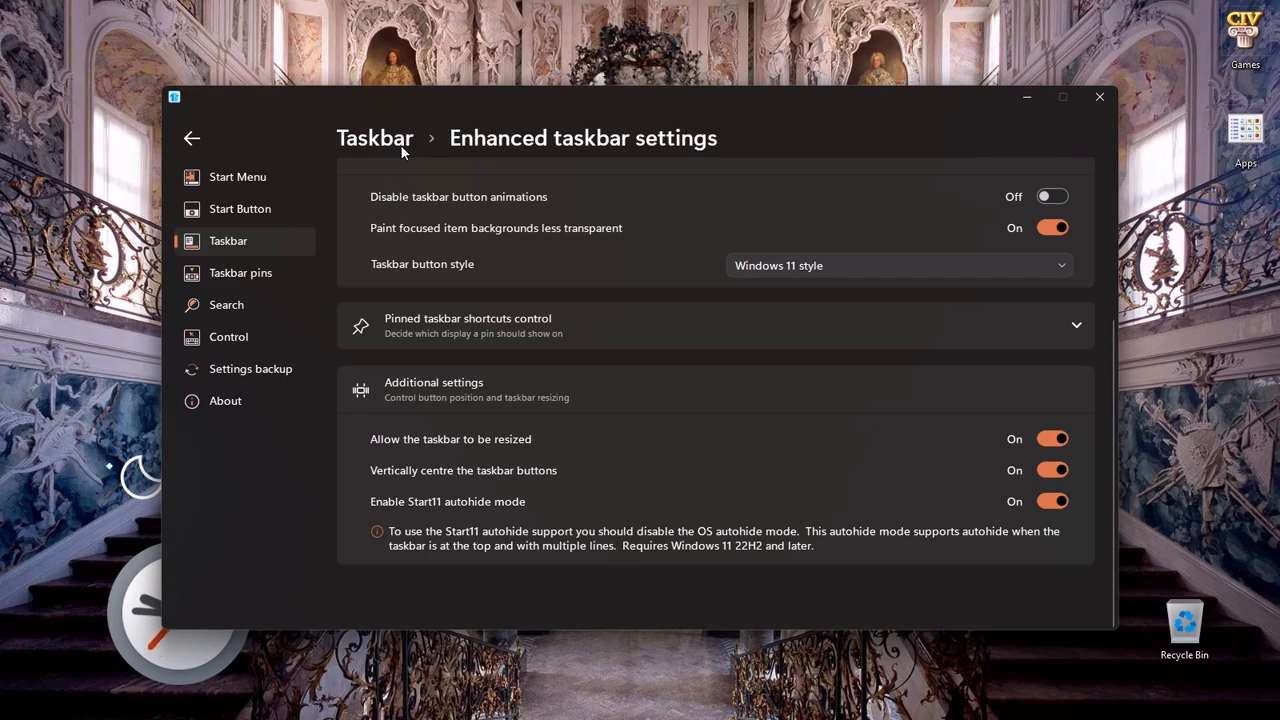
# Step: Return to the main taskbar settings, restart Explorer and reveal the auto-hidden taskbar to examine it
pyautogui.click(192, 138)
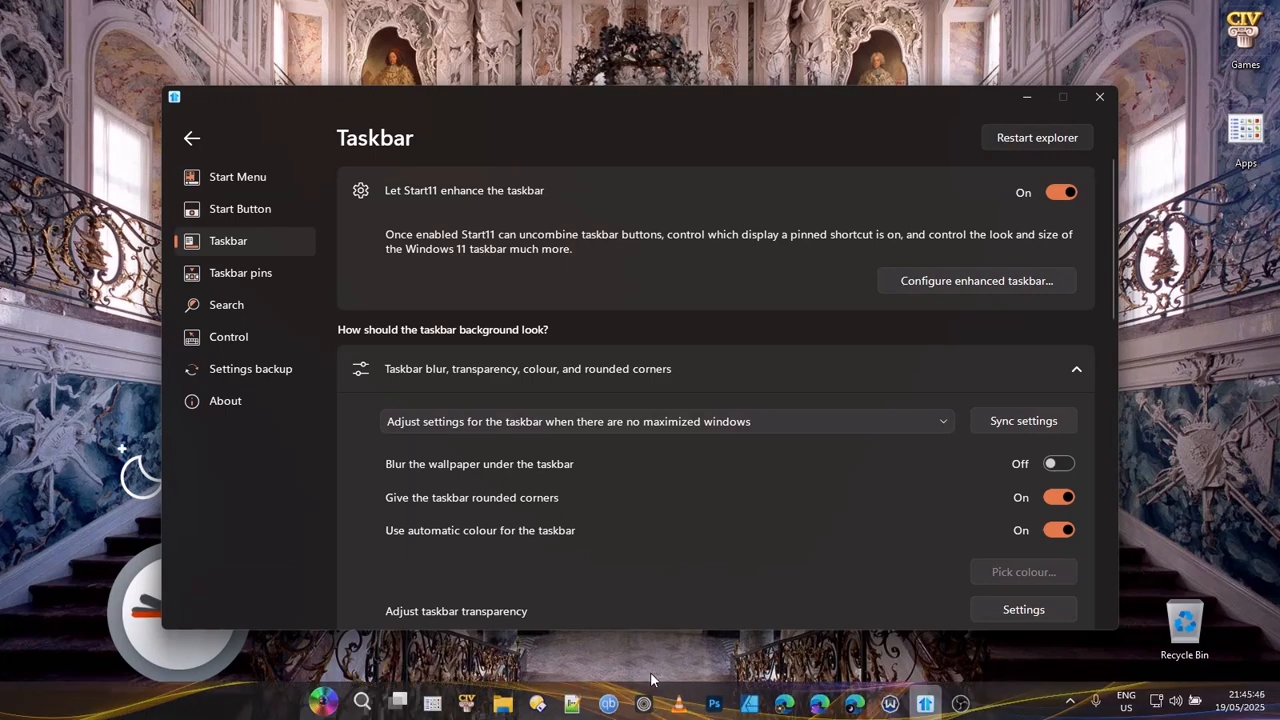
pyautogui.moveTo(716, 717)
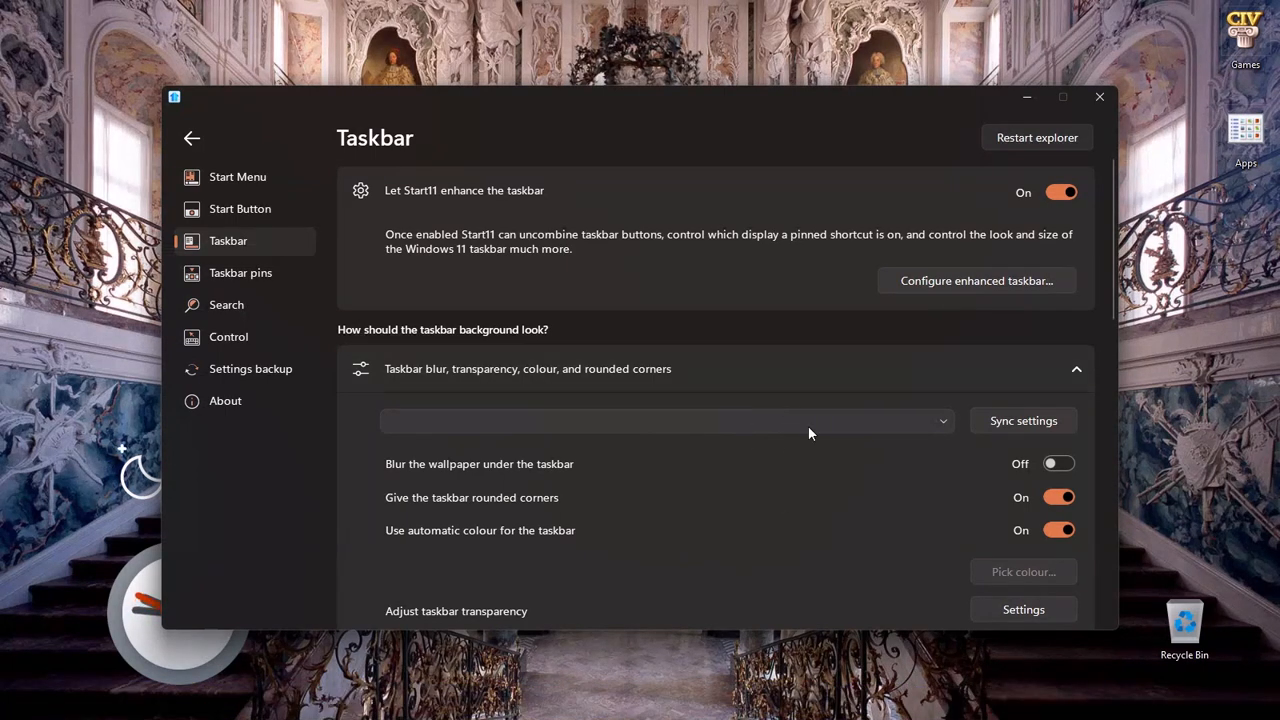
pyautogui.click(1058, 141)
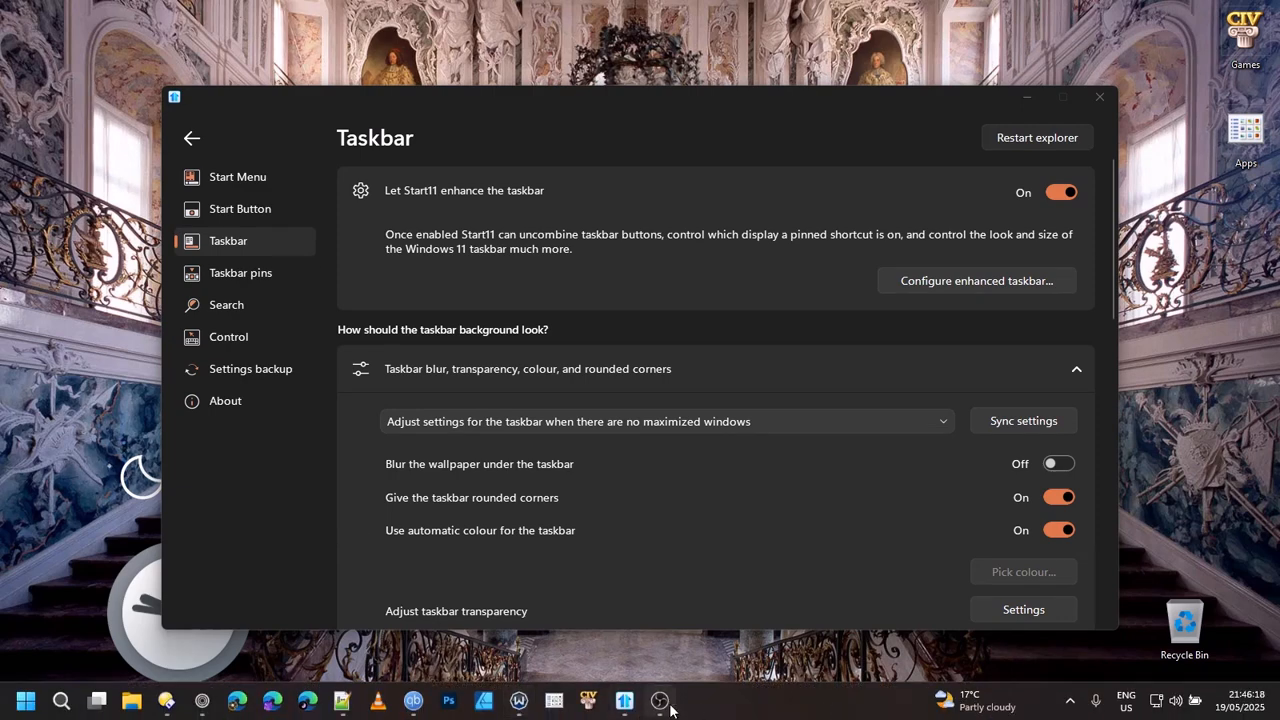
pyautogui.moveTo(661, 707)
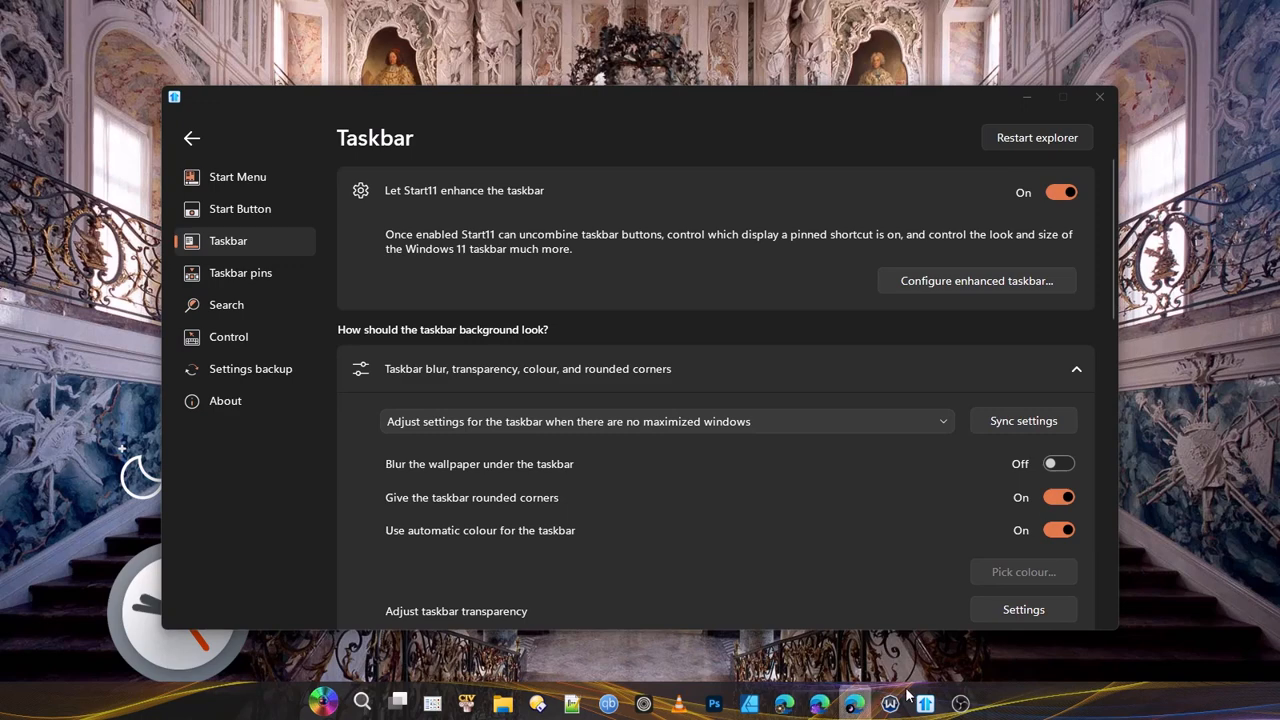
pyautogui.moveTo(936, 704)
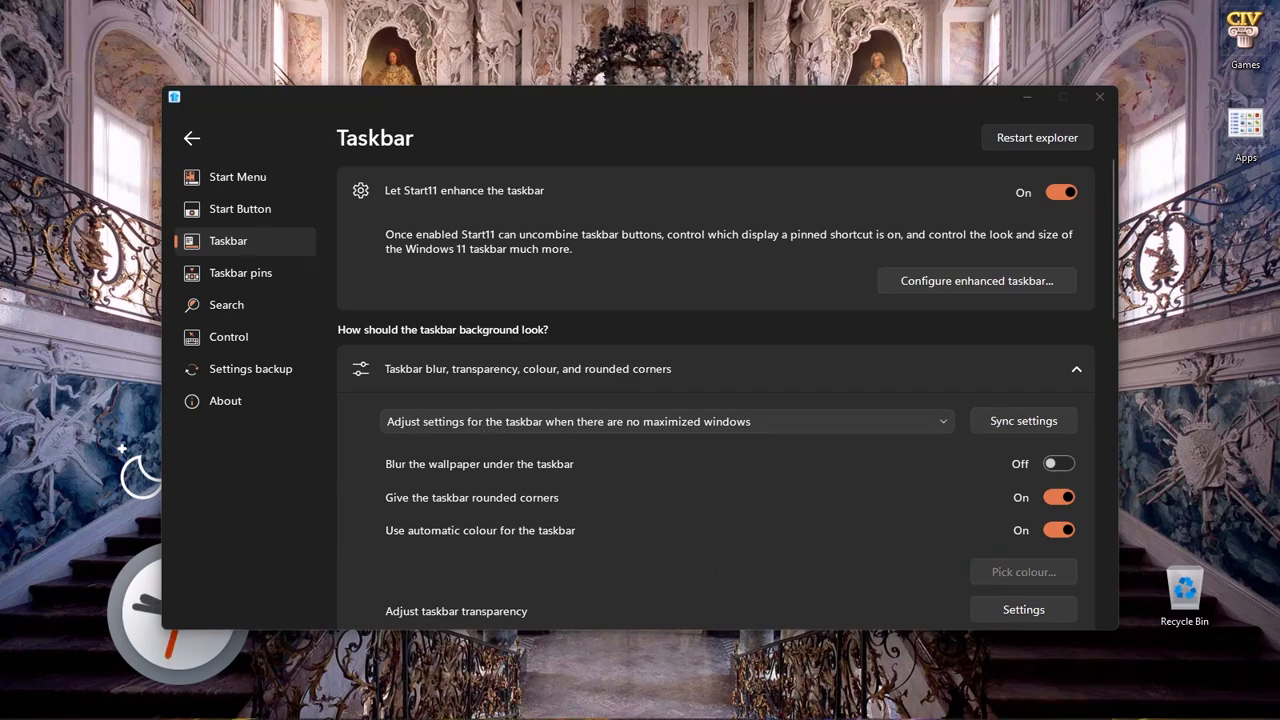
pyautogui.moveTo(515, 715)
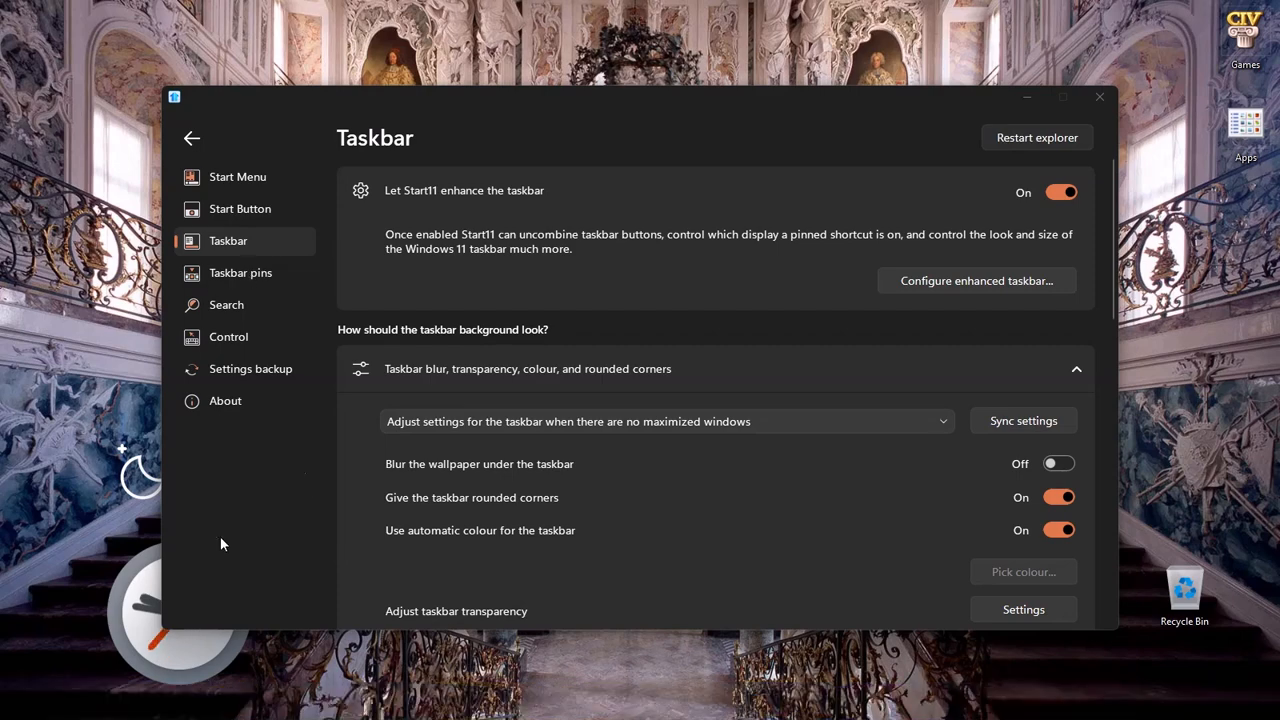
# Step: Reposition the settings window on the desktop and review the taskbar background, rounded corner and remaining taskbar options
pyautogui.moveTo(858, 106)
pyautogui.mouseDown()
pyautogui.moveTo(926, 84)
pyautogui.moveTo(865, 109)
pyautogui.mouseUp()
pyautogui.moveTo(802, 152); pyautogui.dragTo(741, 188)
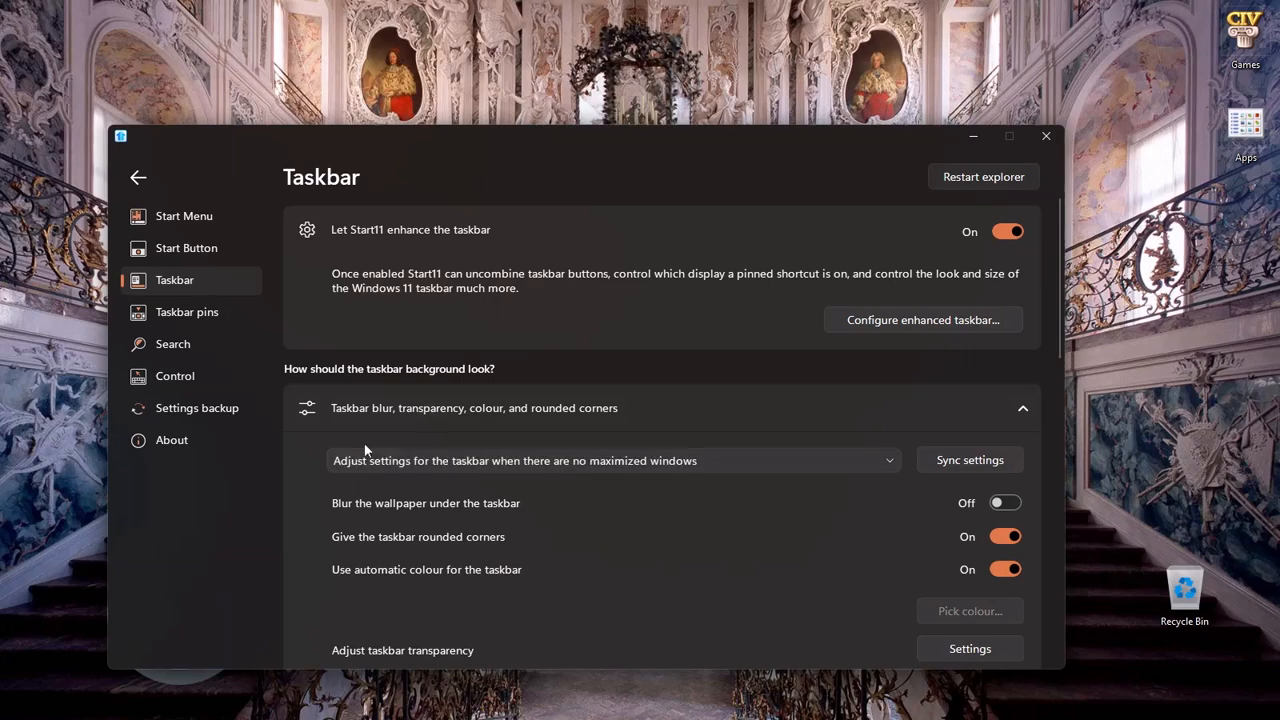
pyautogui.scroll(-3, 593, 559)
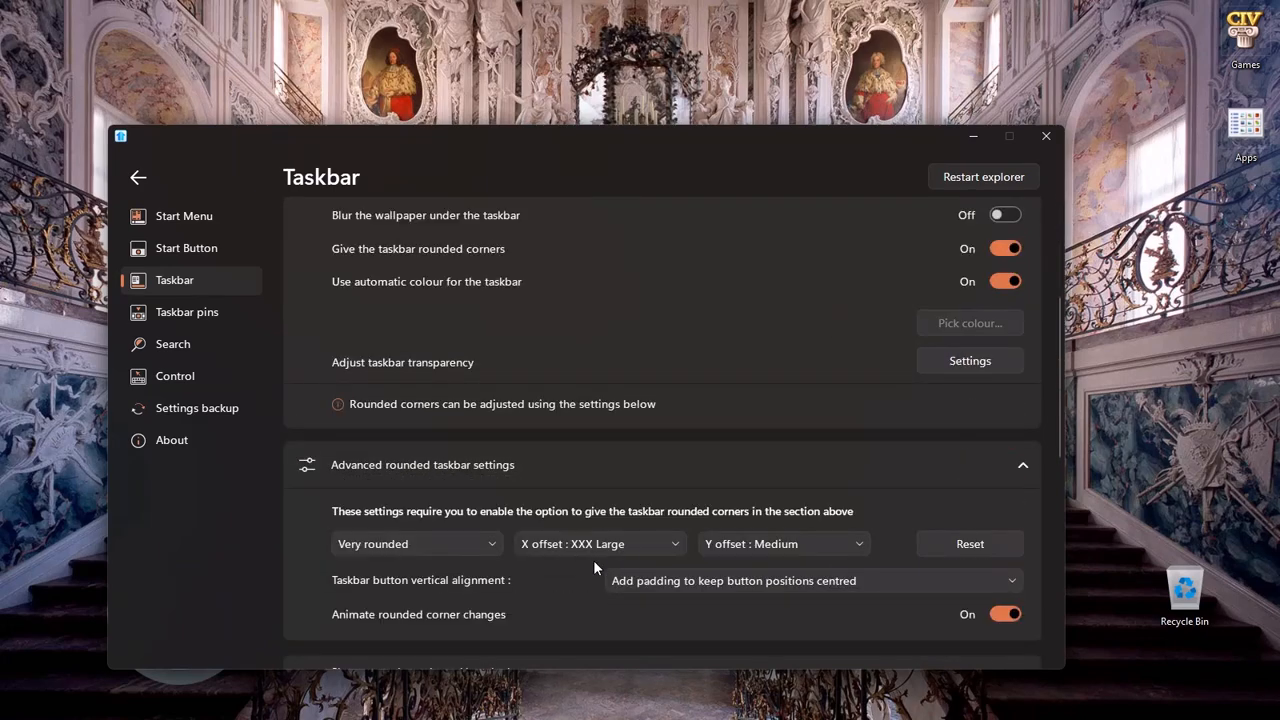
pyautogui.scroll(-2, 593, 559)
pyautogui.scroll(-4, 593, 559)
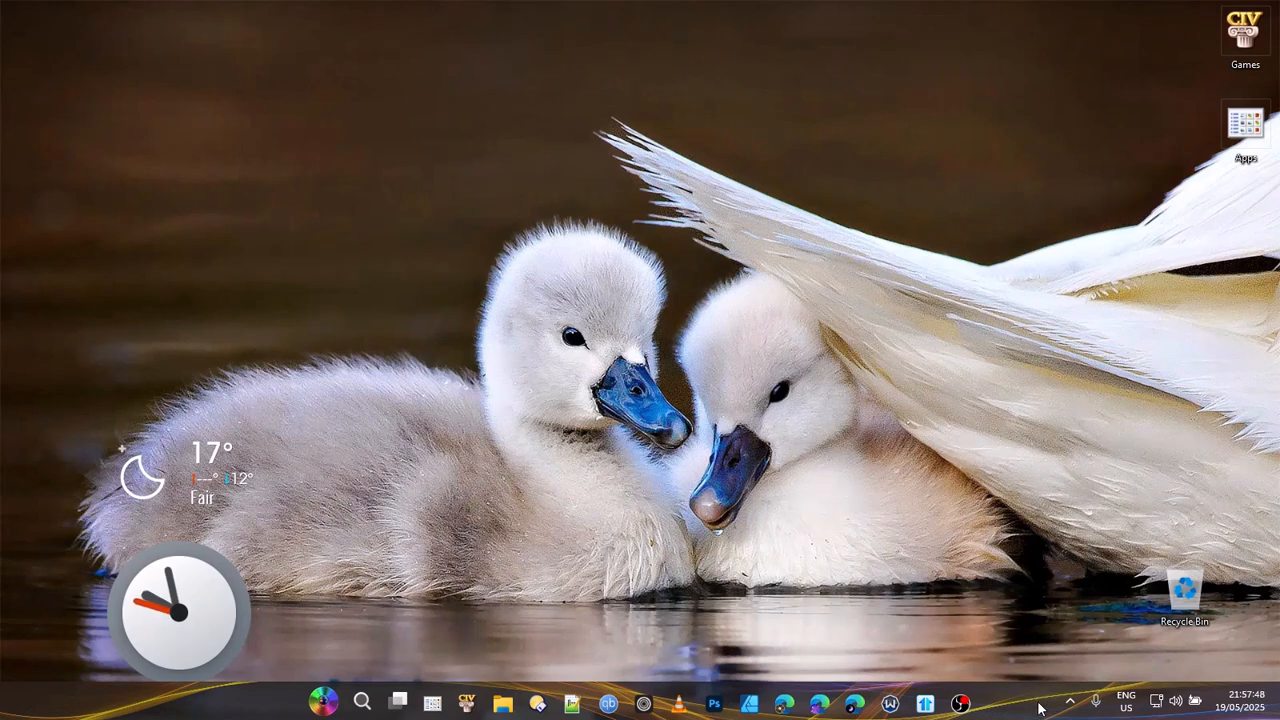
# Step: Turn off the automatic hiding of the taskbar in the Windows taskbar behaviours and close Settings
pyautogui.rightClick(1004, 706)
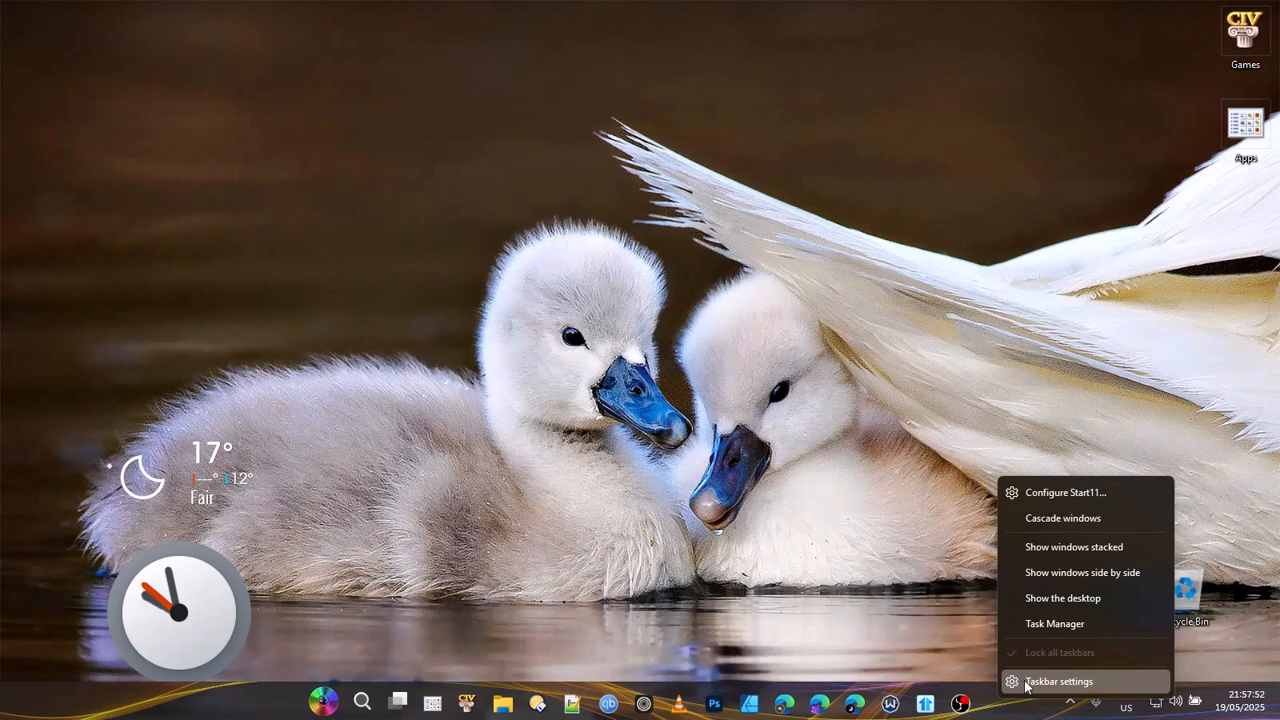
pyautogui.click(1022, 684)
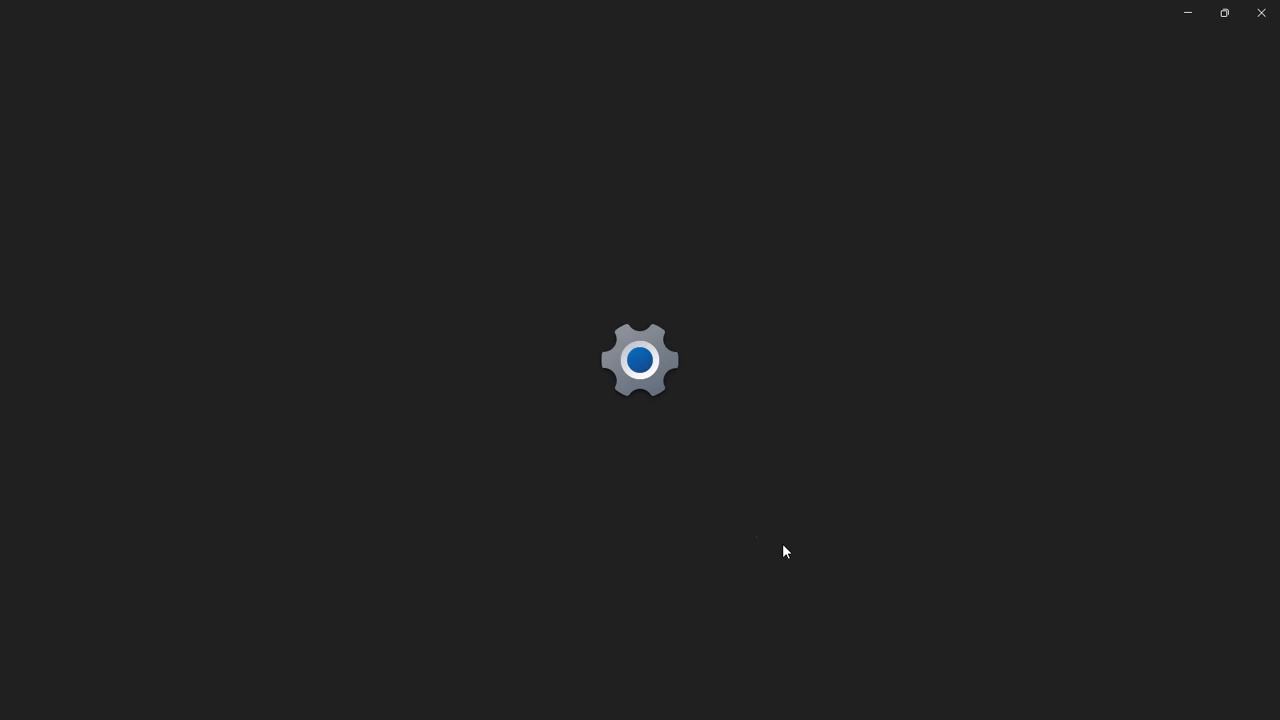
pyautogui.scroll(-2, 506, 512)
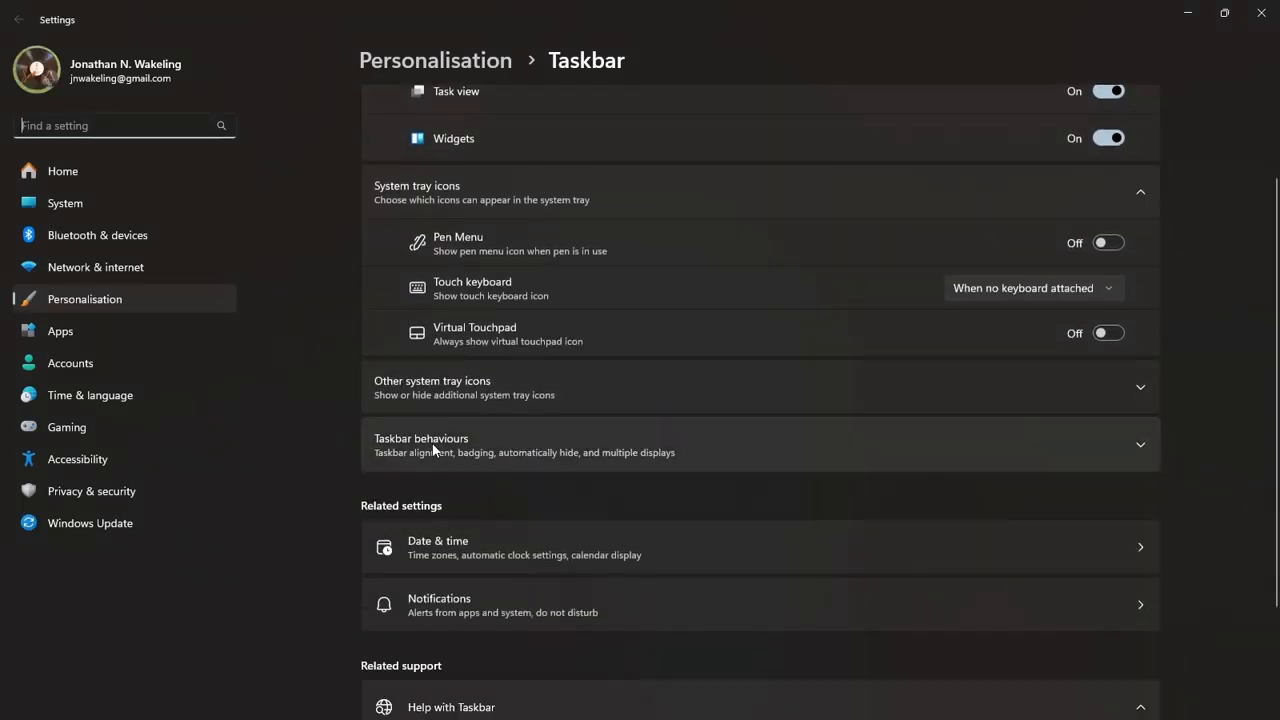
pyautogui.click(543, 449)
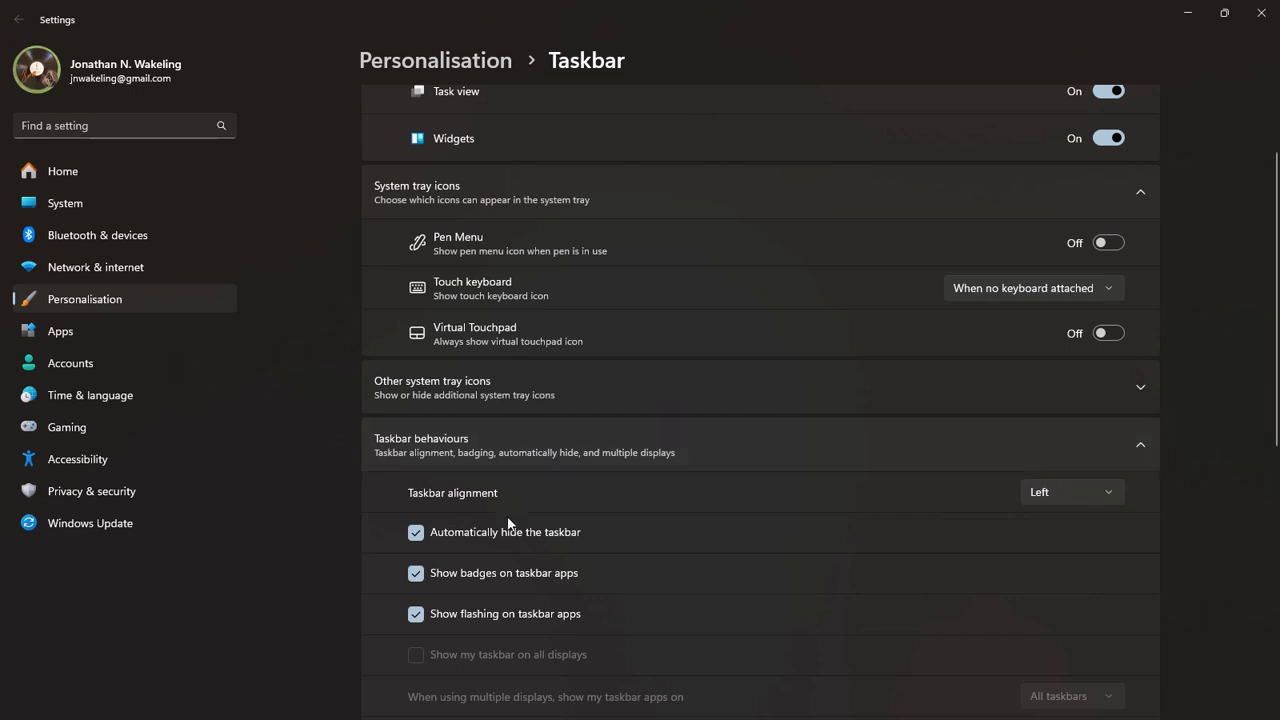
pyautogui.click(416, 533)
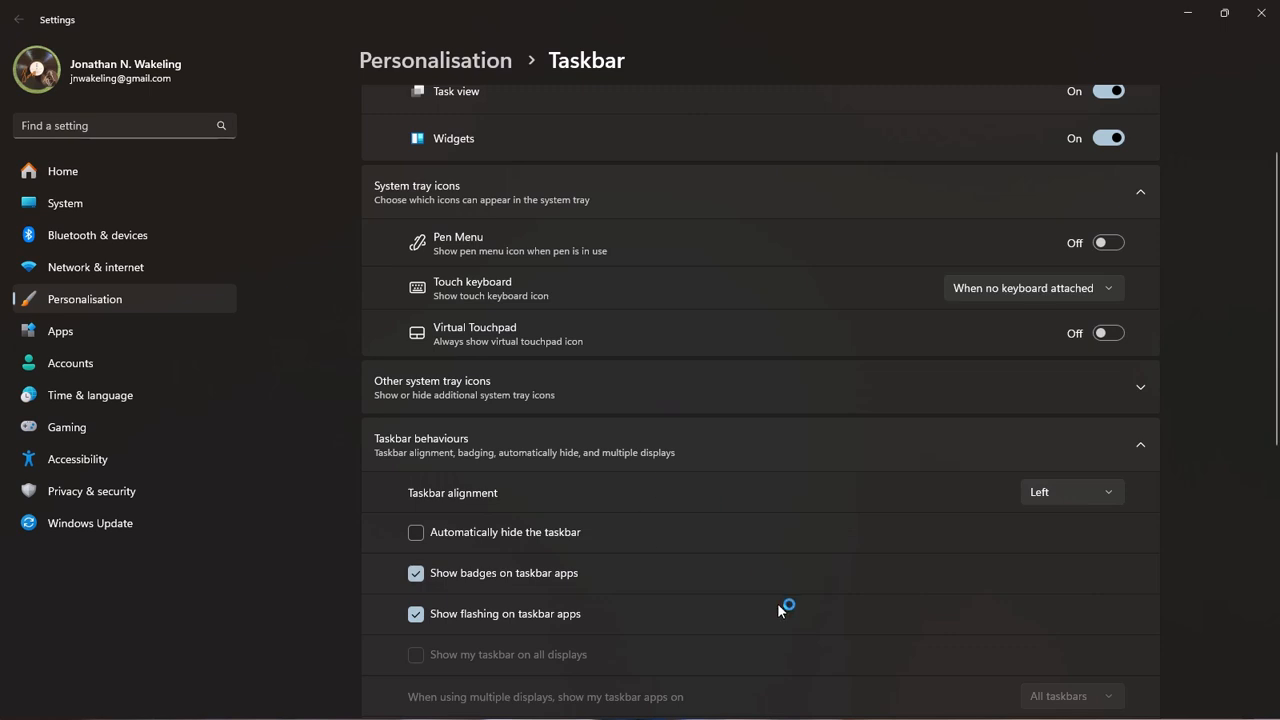
pyautogui.click(1276, 8)
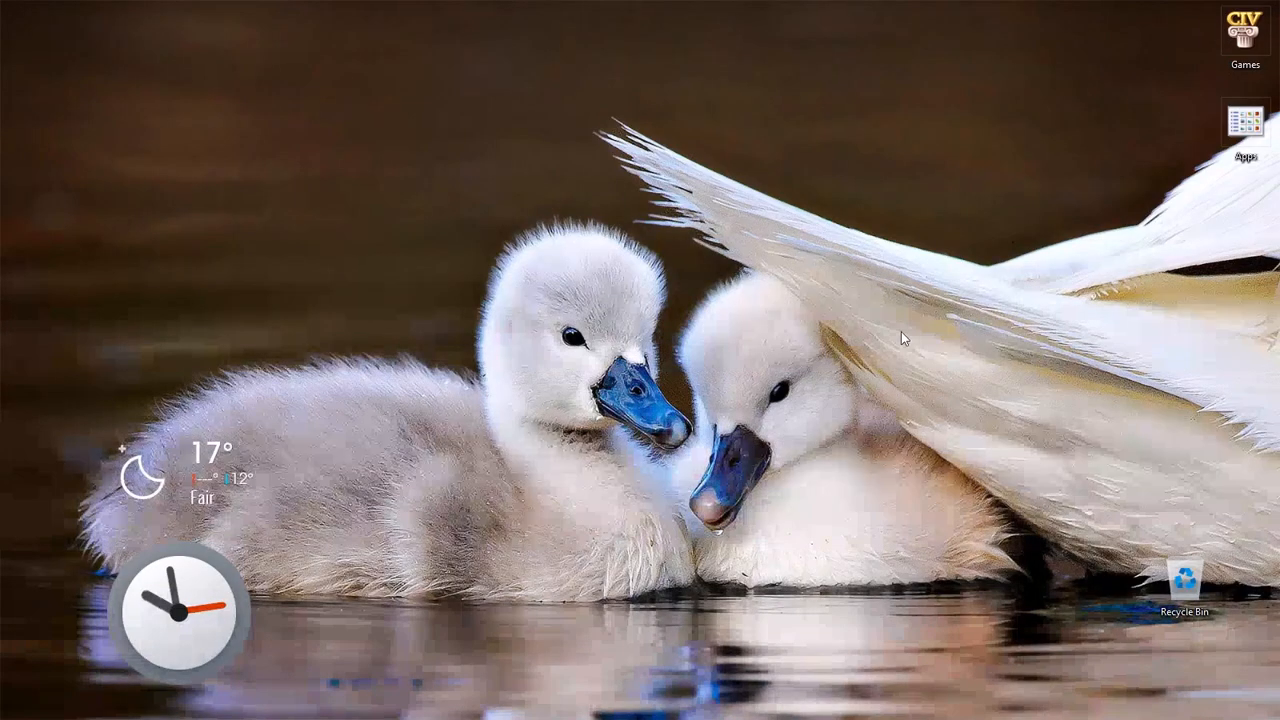
# Step: Reveal the enlarged taskbar and briefly open the Start menu to examine its alignment
pyautogui.moveTo(670, 718)
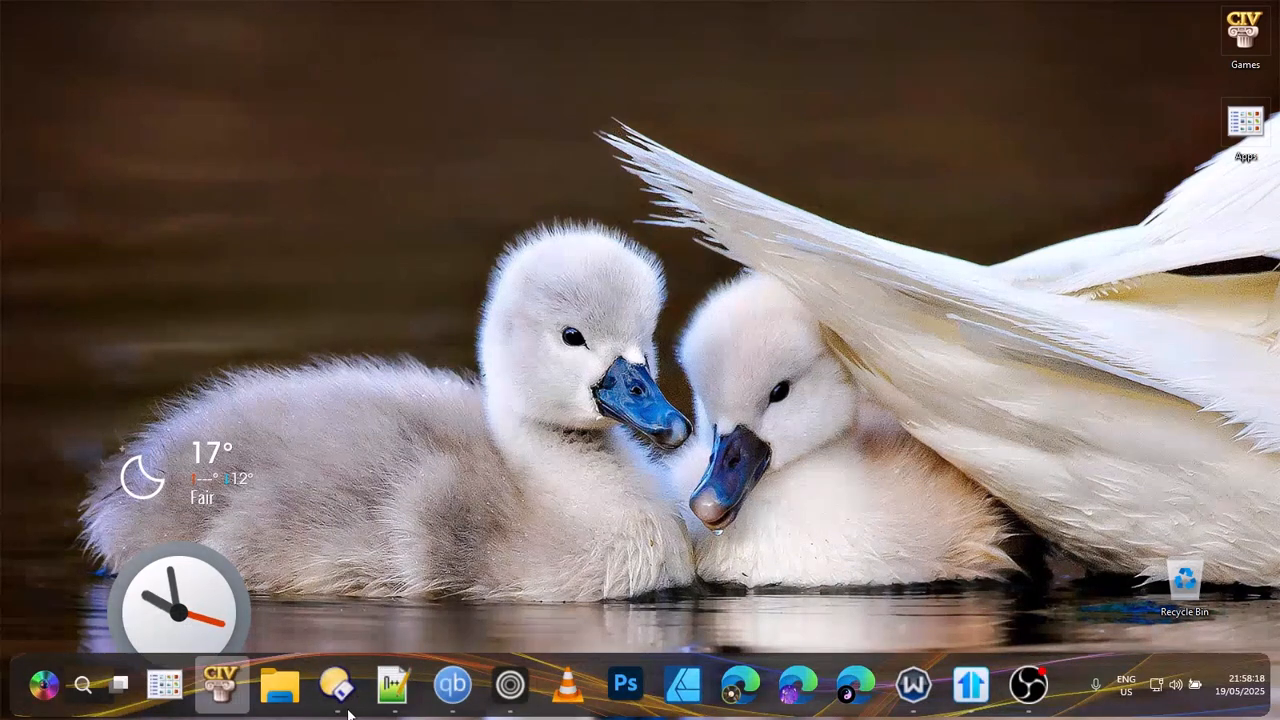
pyautogui.moveTo(1047, 695)
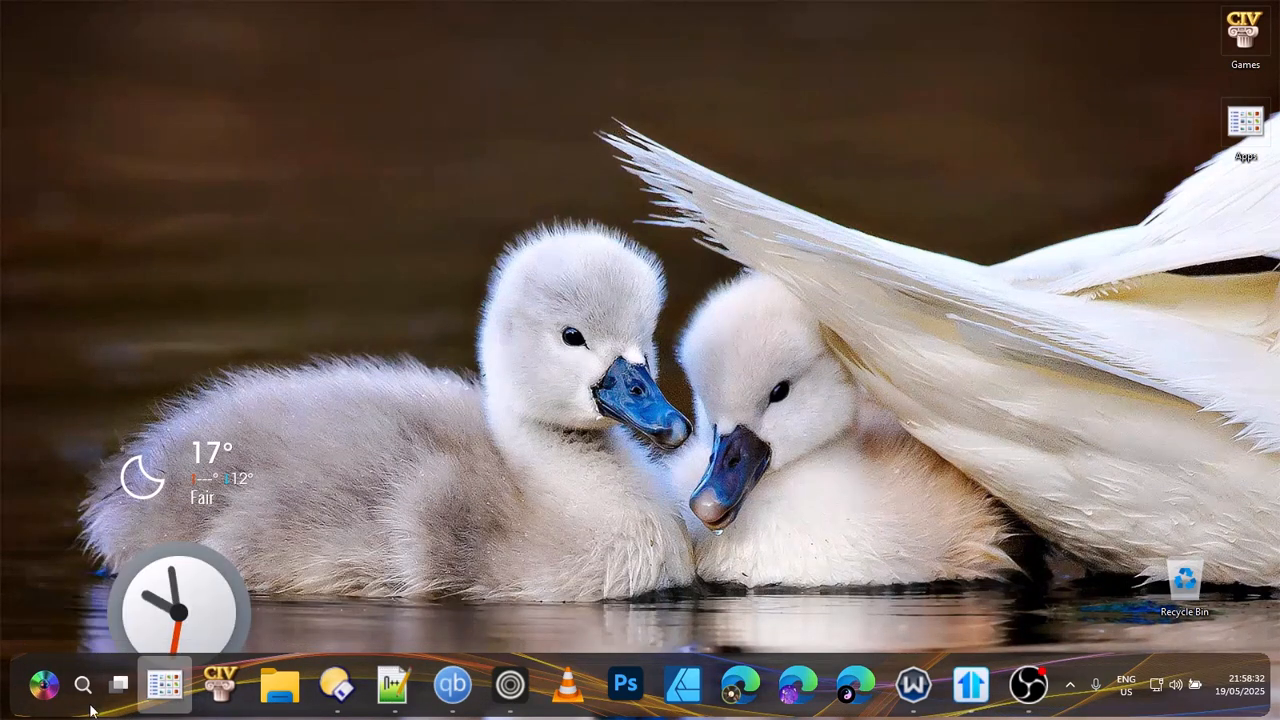
pyautogui.click(48, 686)
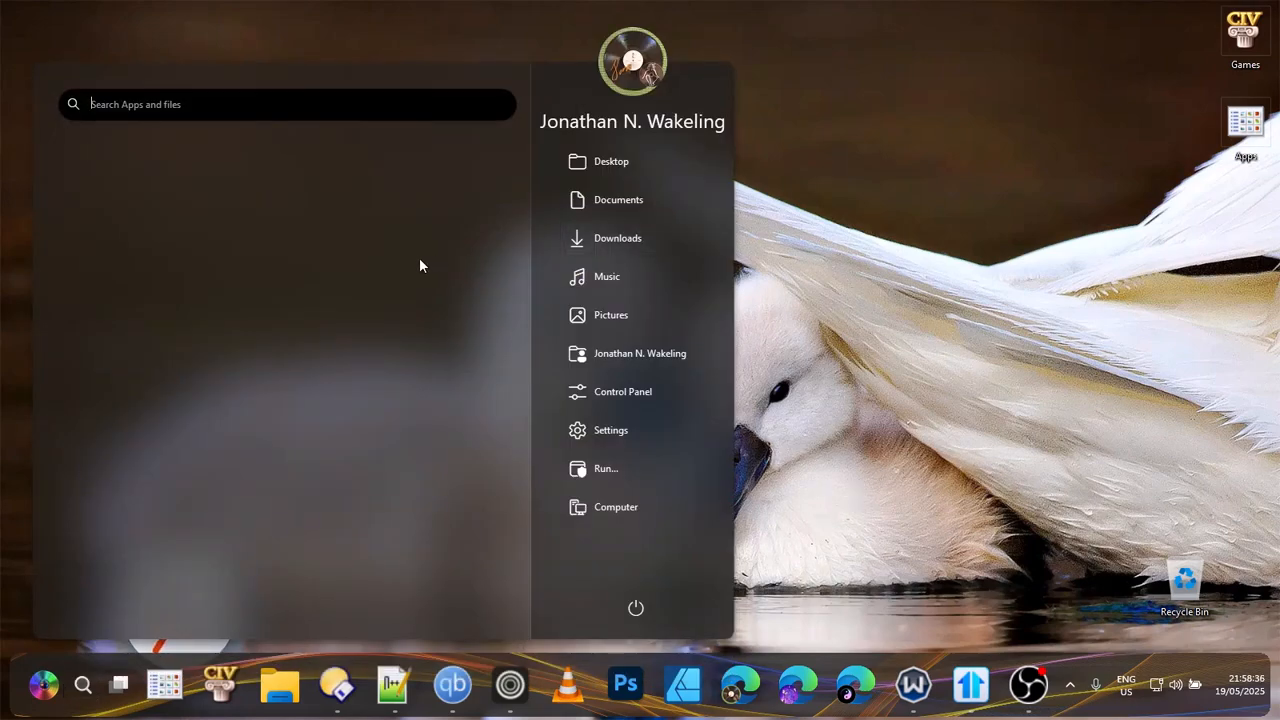
pyautogui.click(872, 376)
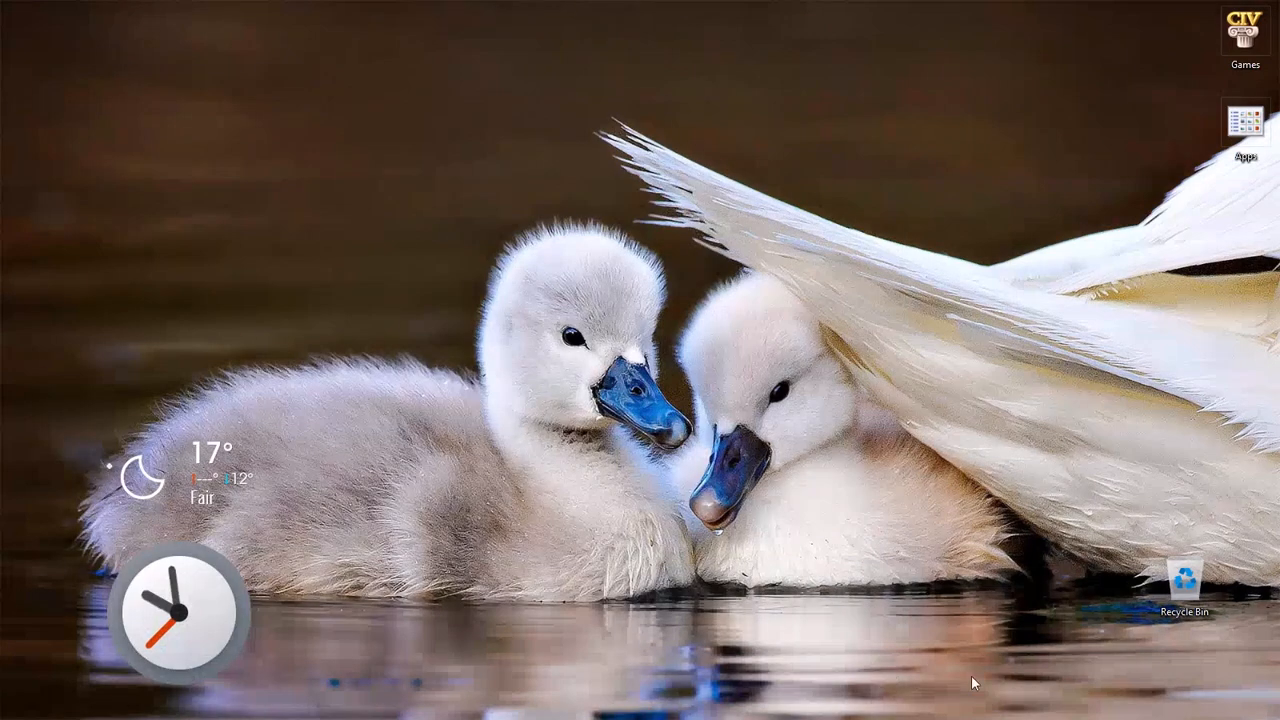
# Step: Reopen the Start11 taskbar settings and choose a taskbar size smaller than Extra Large
pyautogui.click(972, 686)
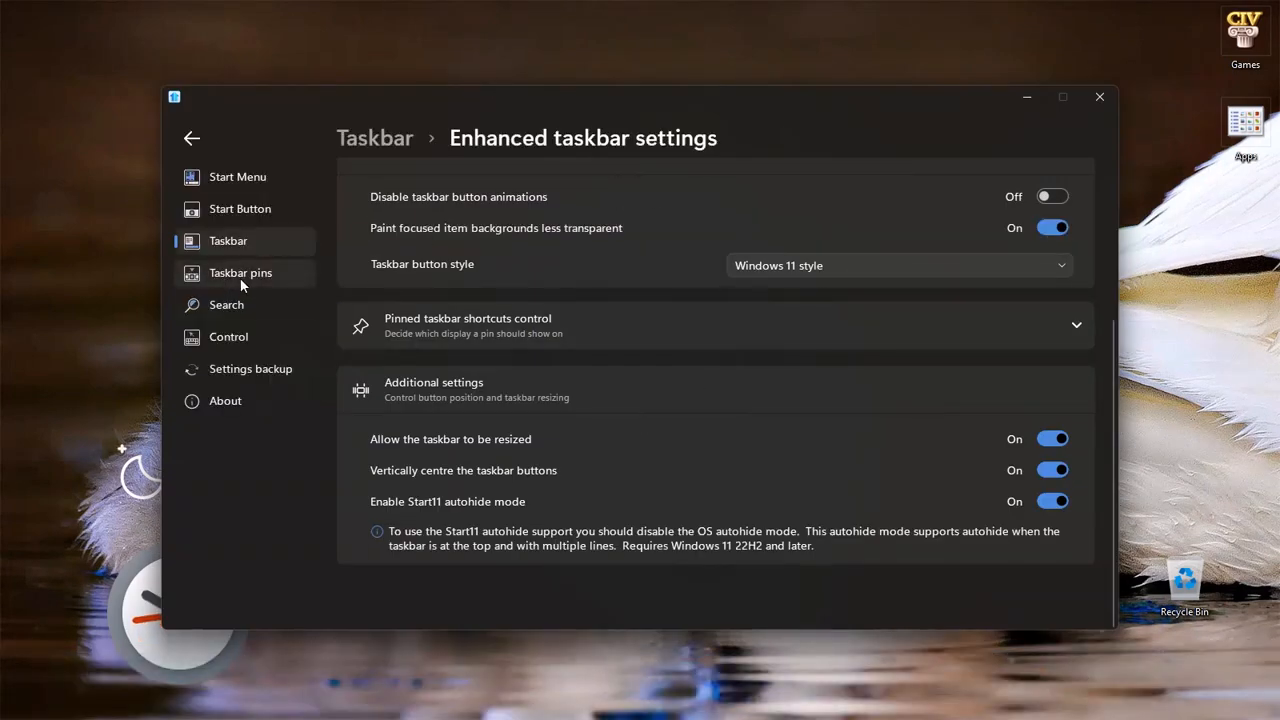
pyautogui.click(379, 140)
pyautogui.scroll(-5, 739, 392)
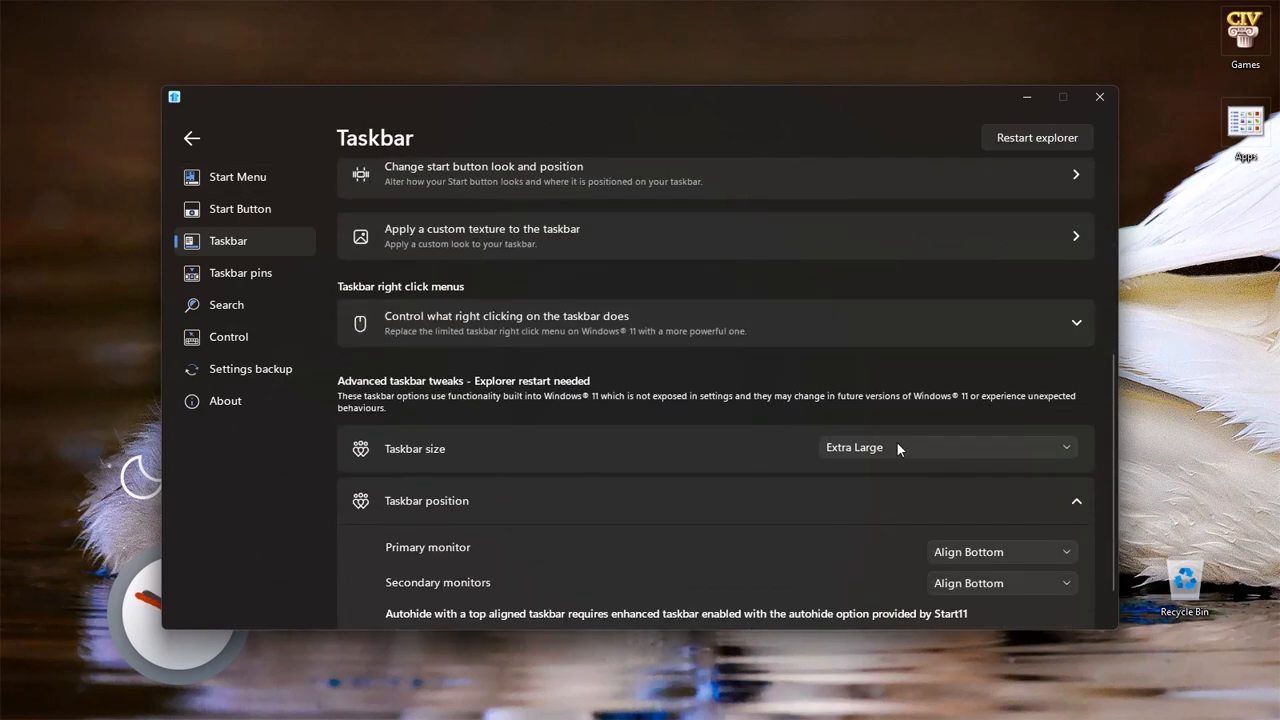
pyautogui.click(898, 441)
pyautogui.click(898, 521)
pyautogui.click(772, 435)
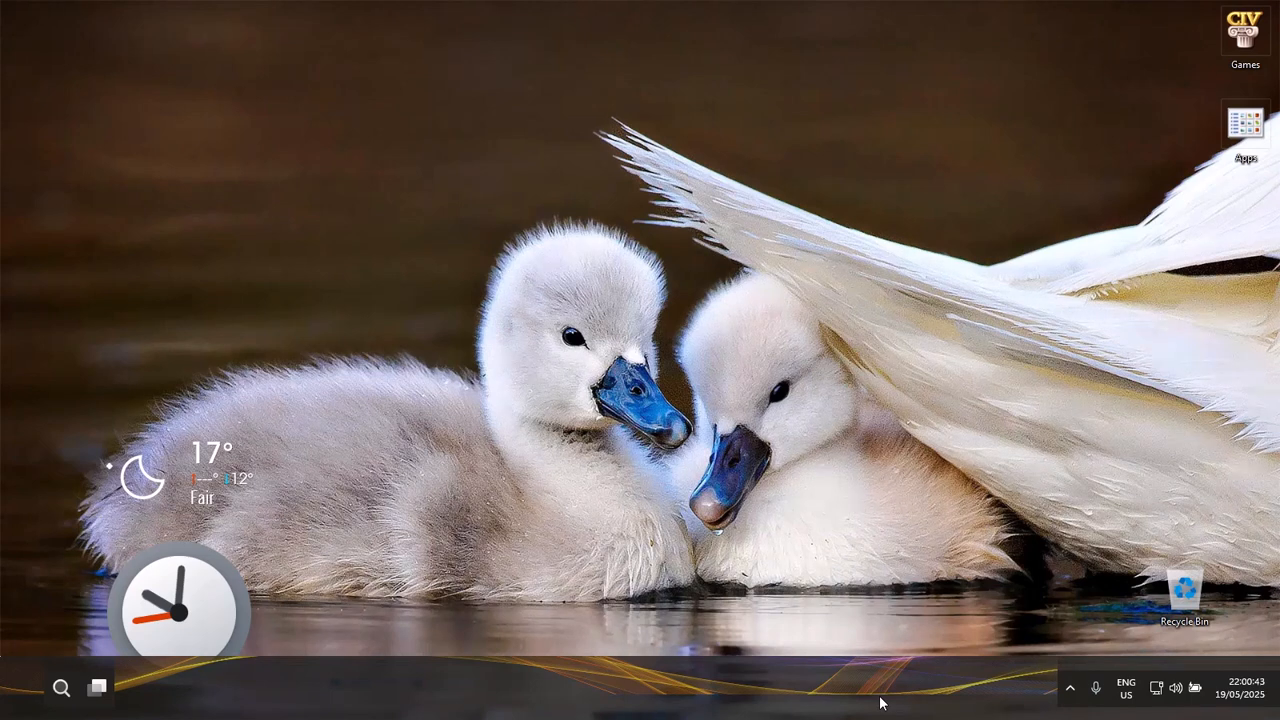
# Step: Examine the resized taskbar's centred icons, system tray and auto-hide behaviour by revealing it repeatedly
pyautogui.moveTo(880, 703)
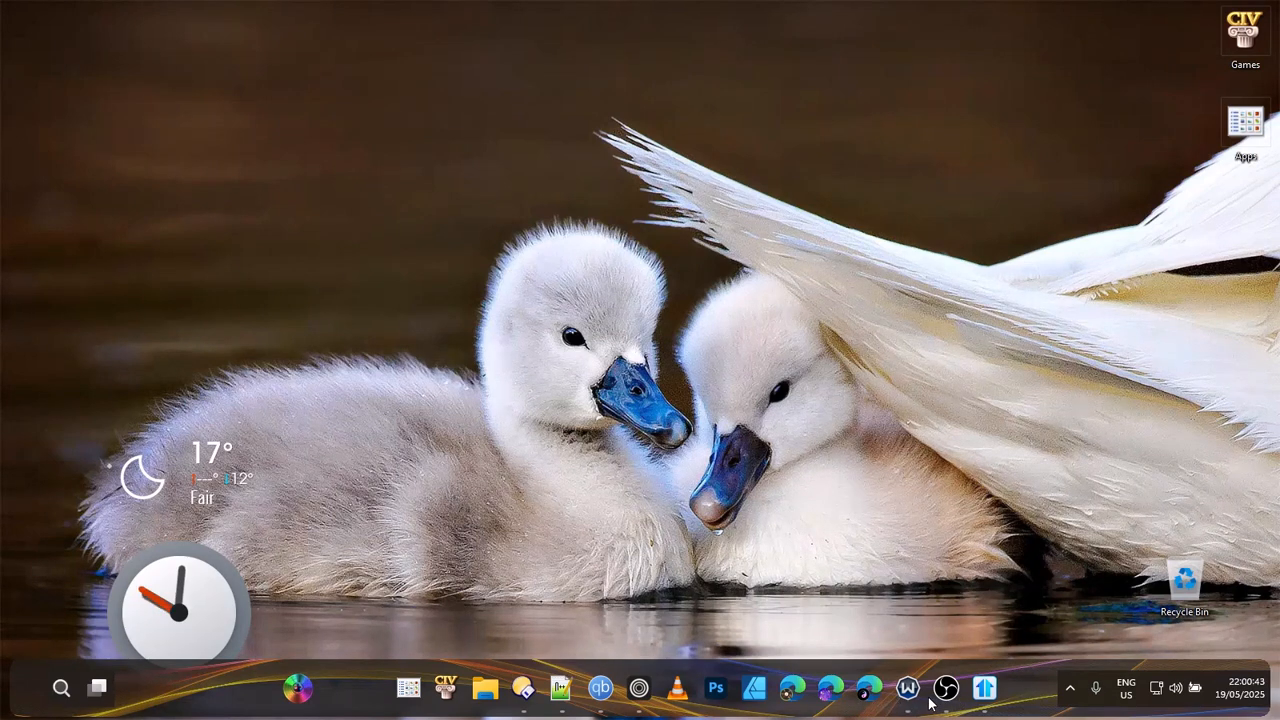
pyautogui.click(858, 704)
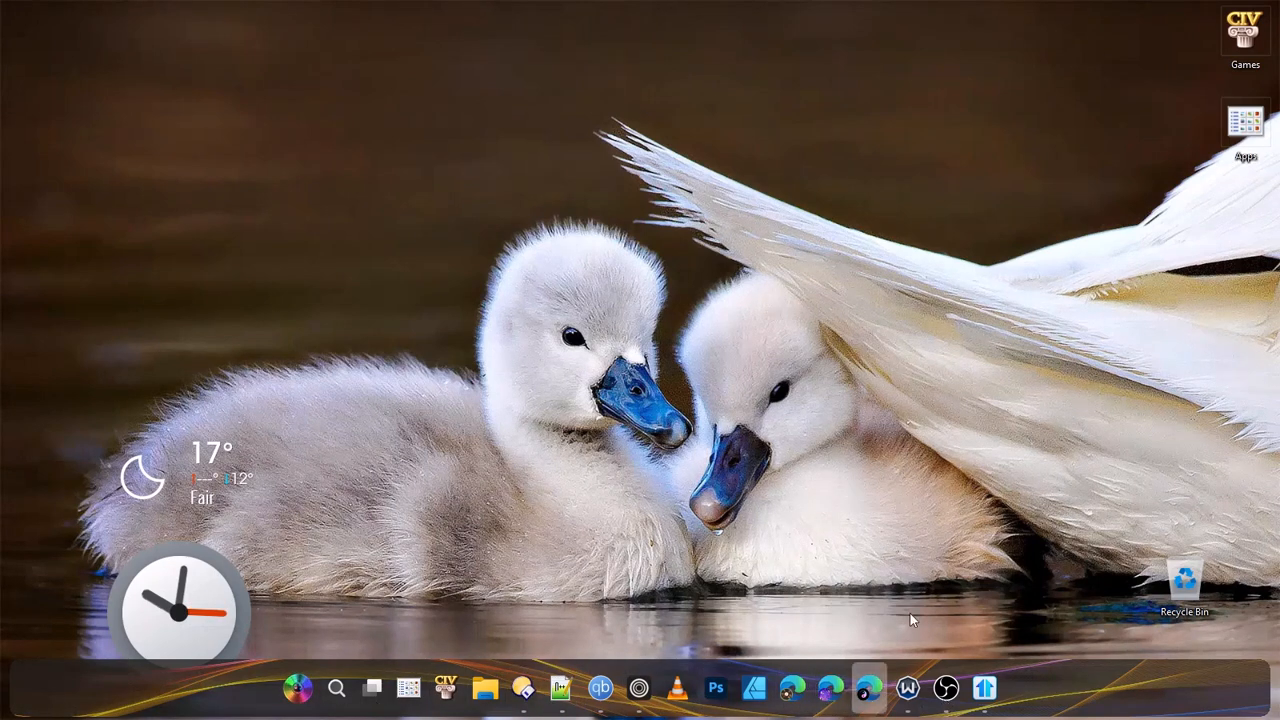
pyautogui.moveTo(822, 718)
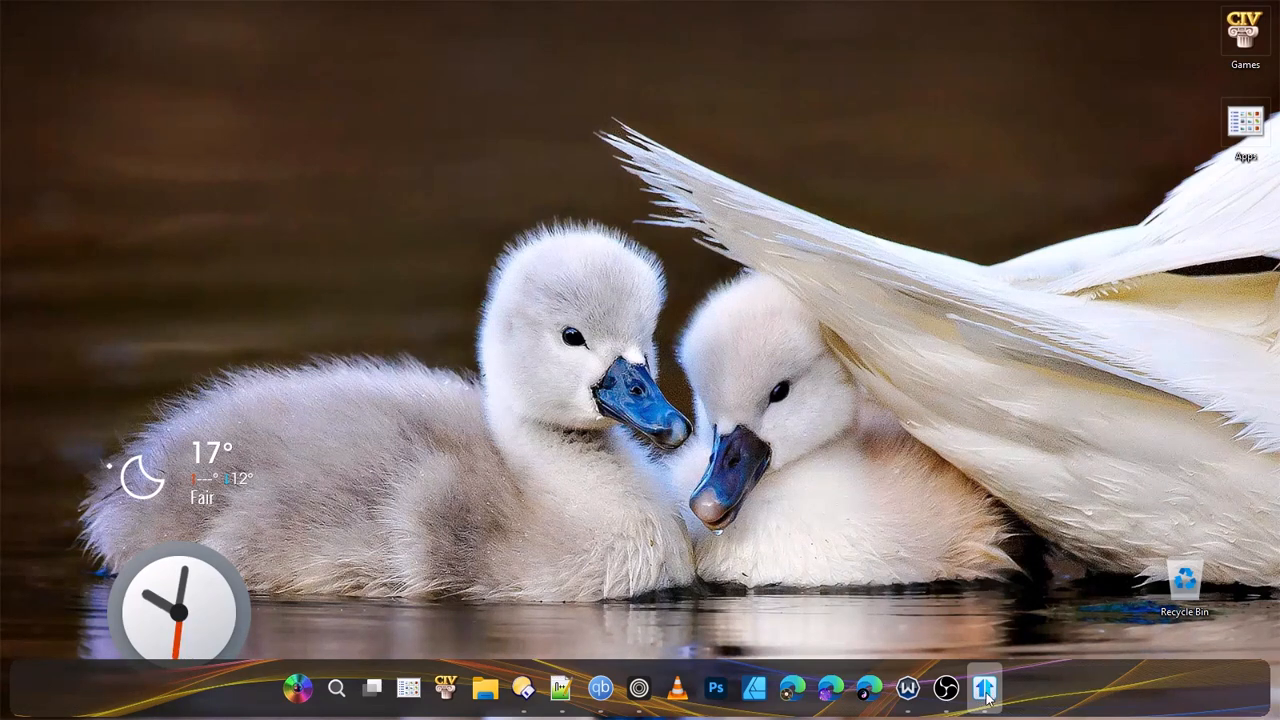
pyautogui.moveTo(986, 698)
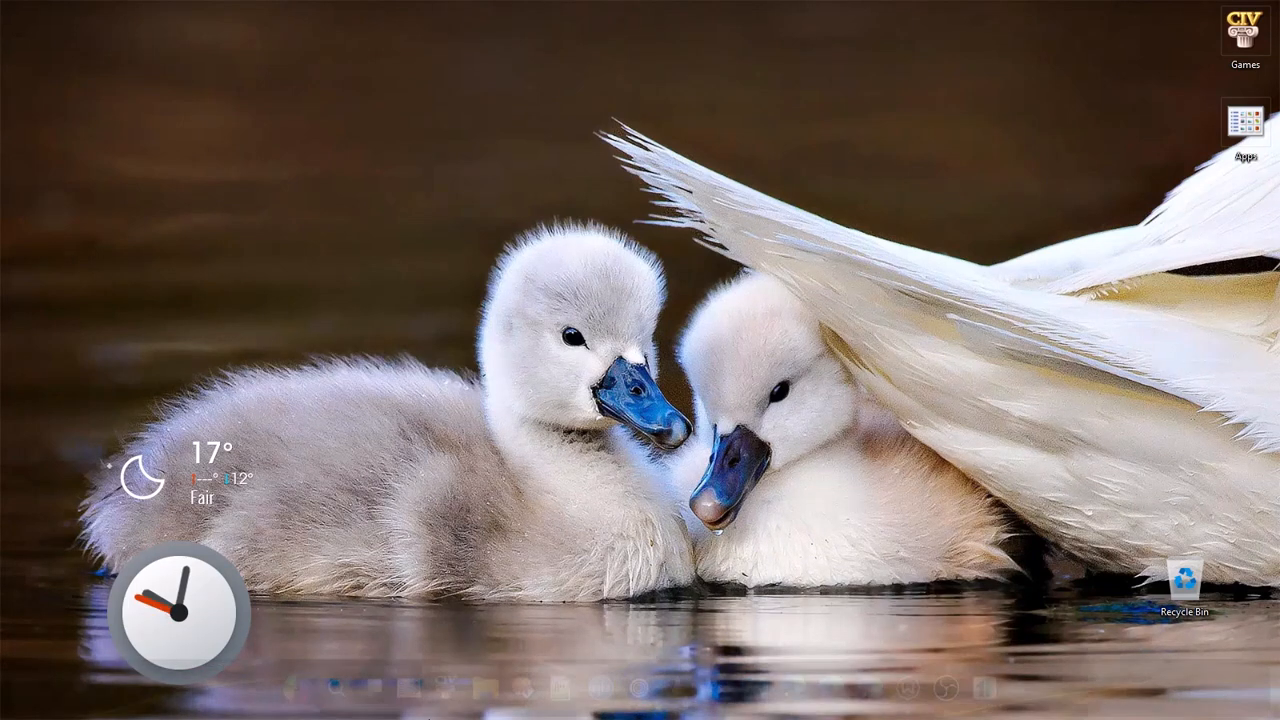
pyautogui.moveTo(435, 706)
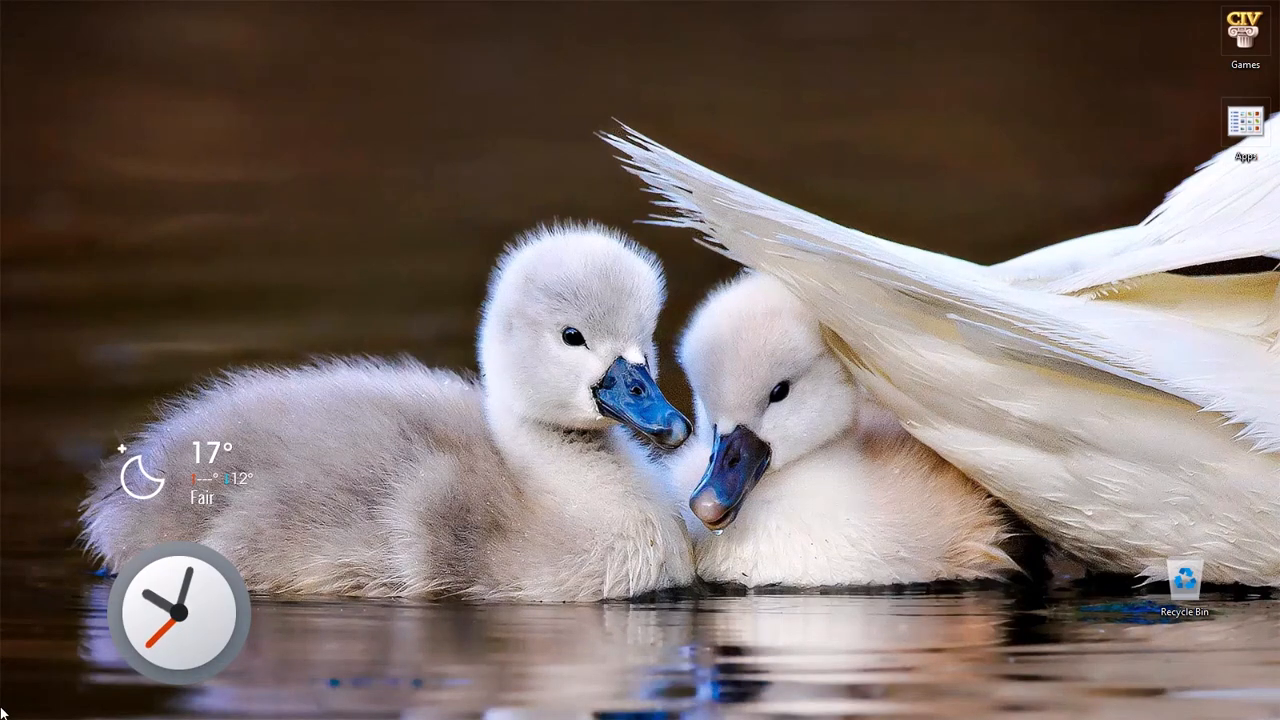
pyautogui.moveTo(366, 712)
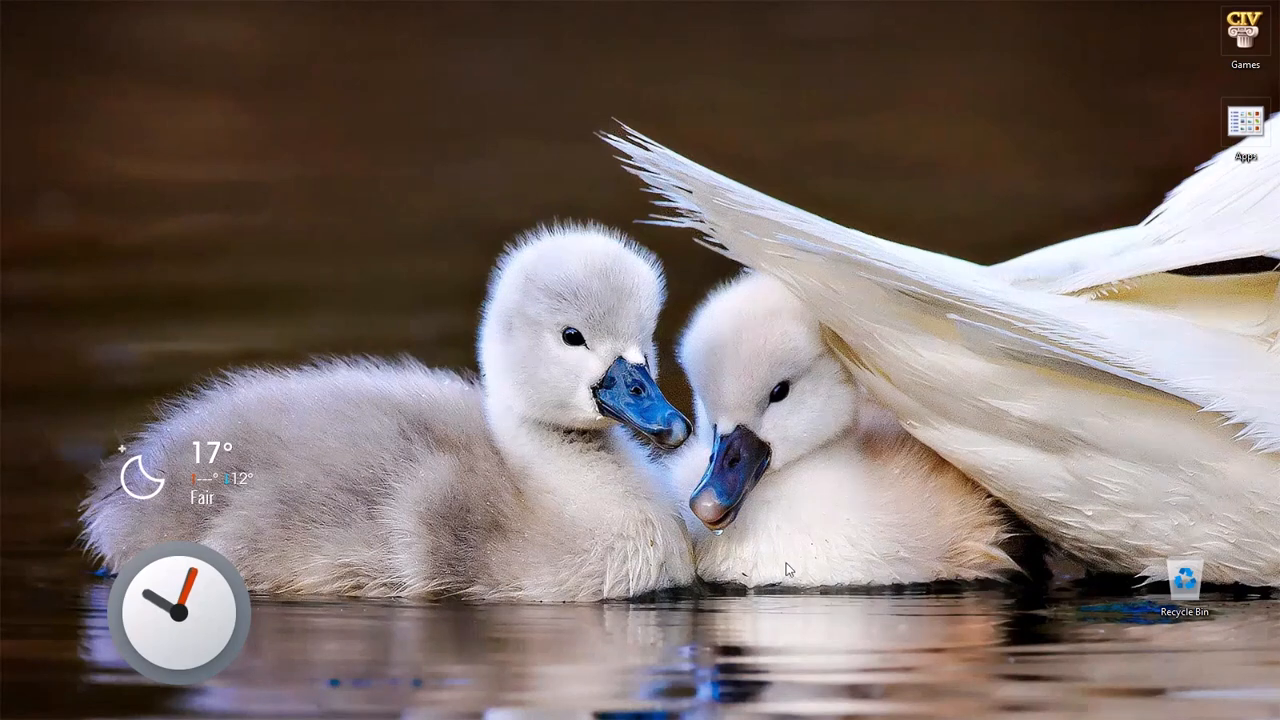
pyautogui.moveTo(880, 706)
# Step: Switch to the next desktop background and reveal the taskbar over it
pyautogui.rightClick(865, 291)
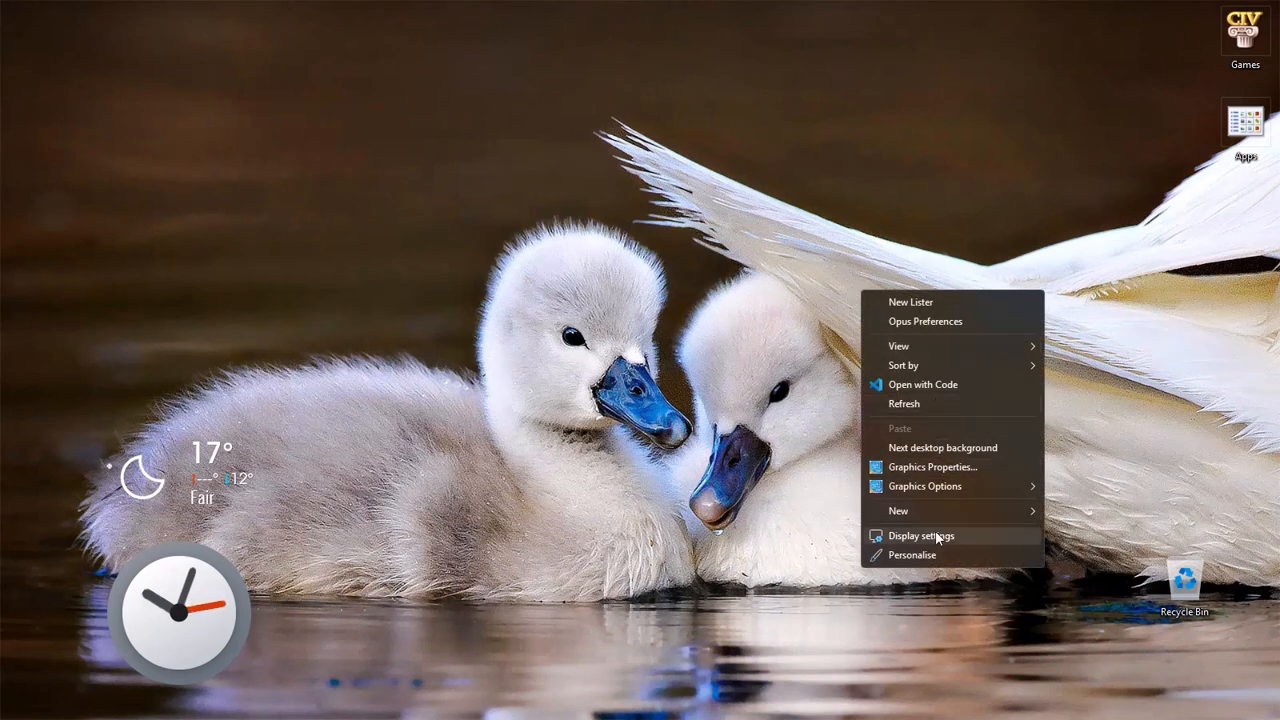
pyautogui.click(934, 449)
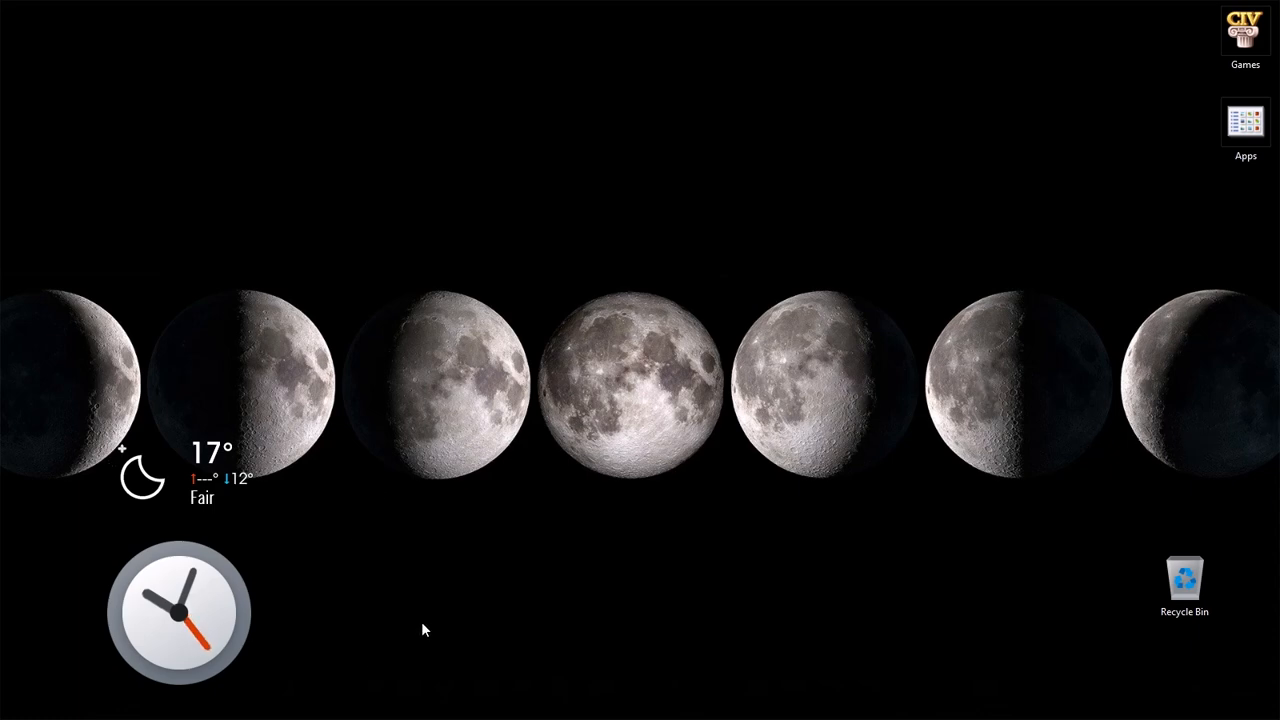
pyautogui.moveTo(385, 715)
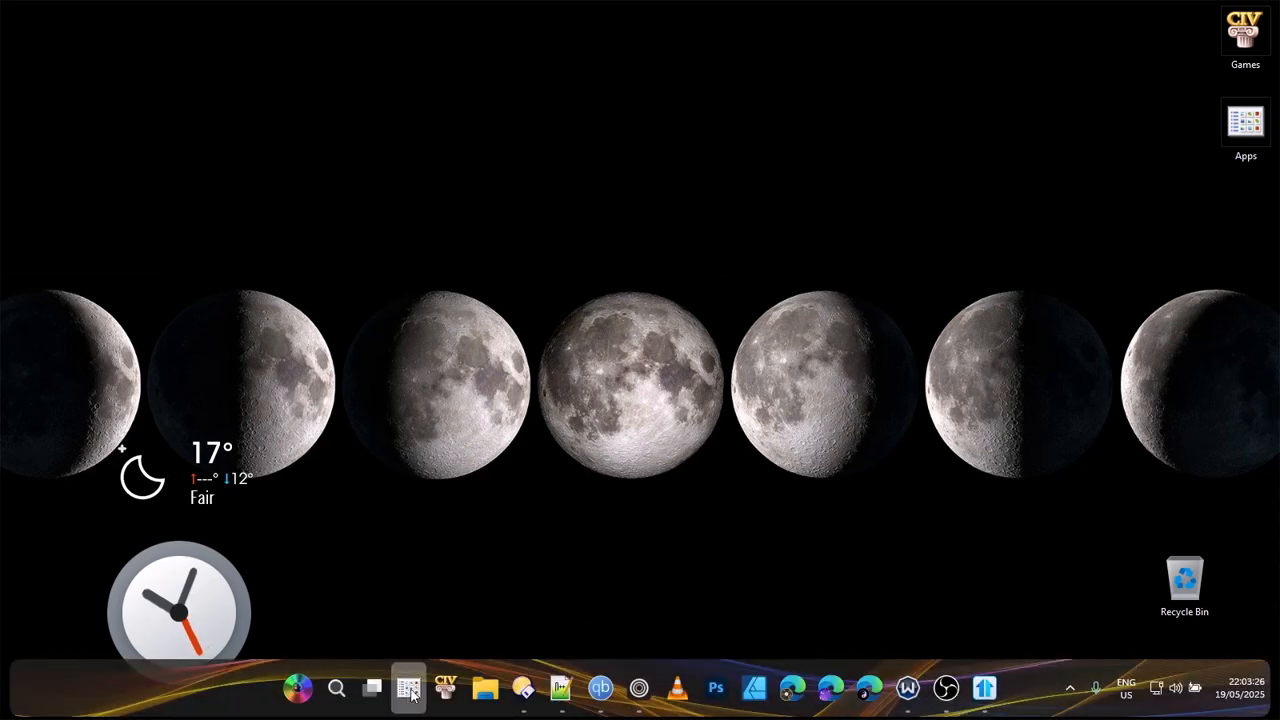
# Step: Open the Start menu and view its Apps page of pinned programs
pyautogui.click(297, 690)
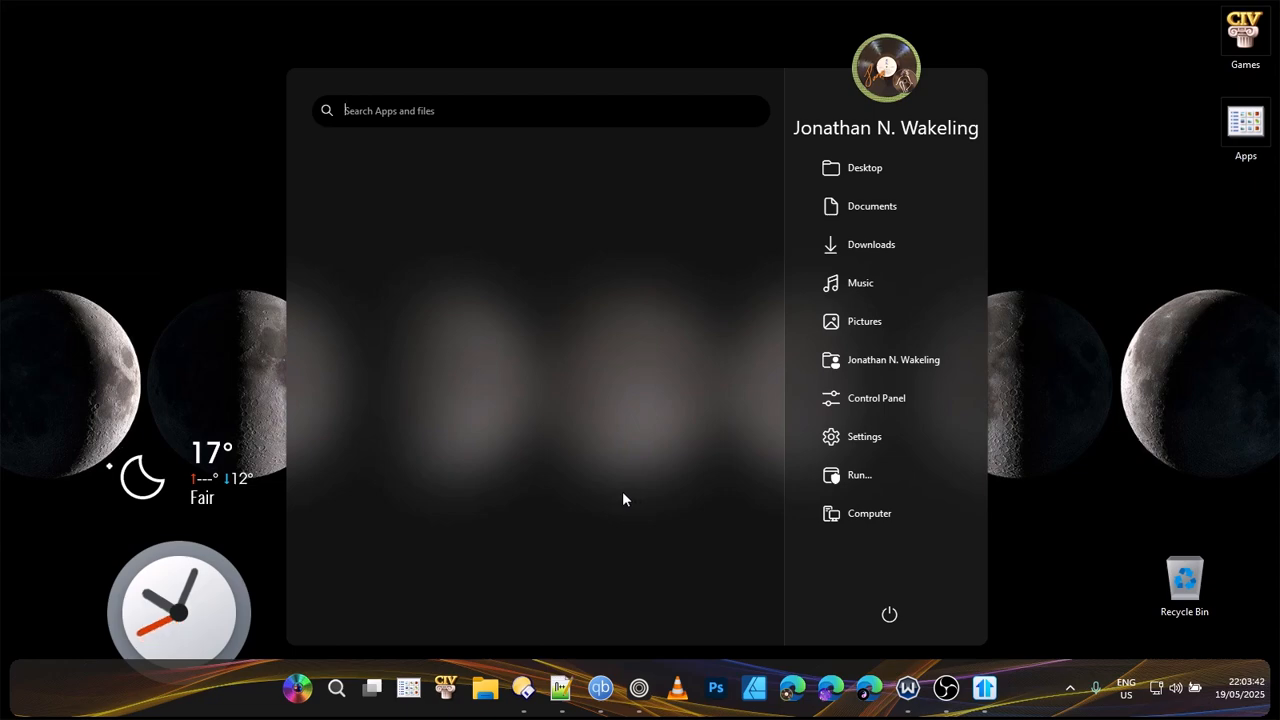
pyautogui.click(949, 698)
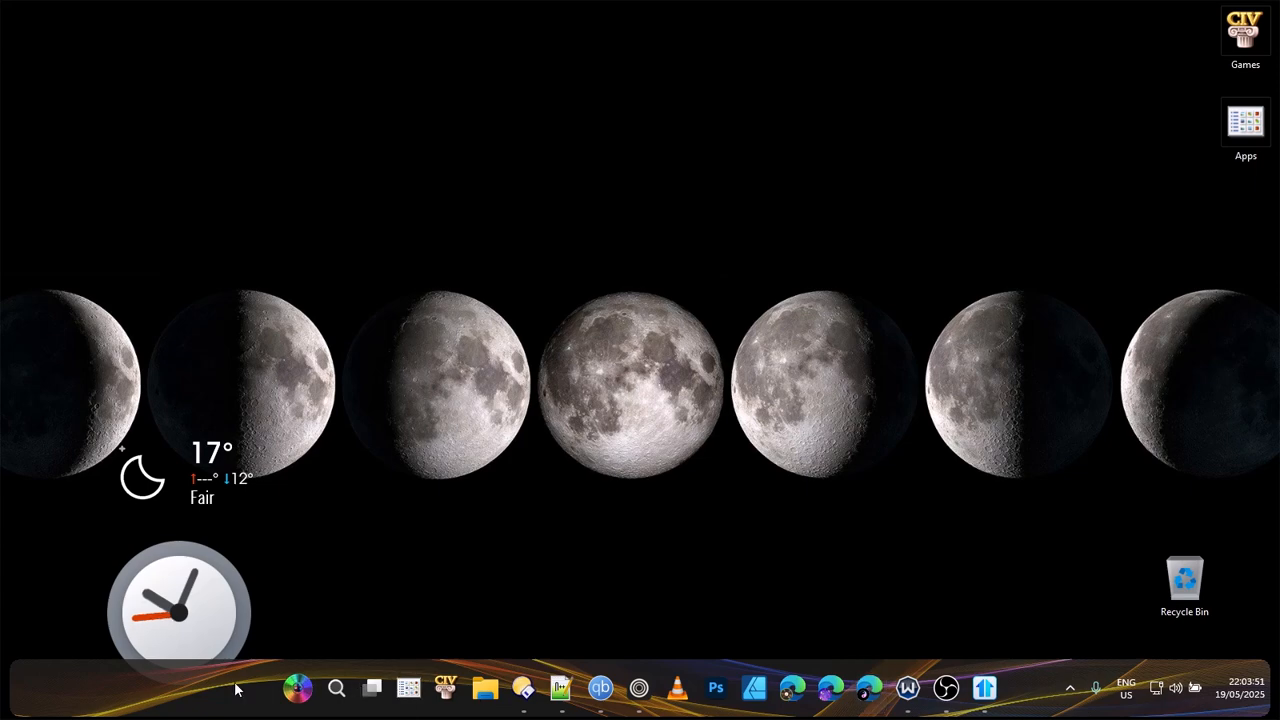
pyautogui.click(296, 690)
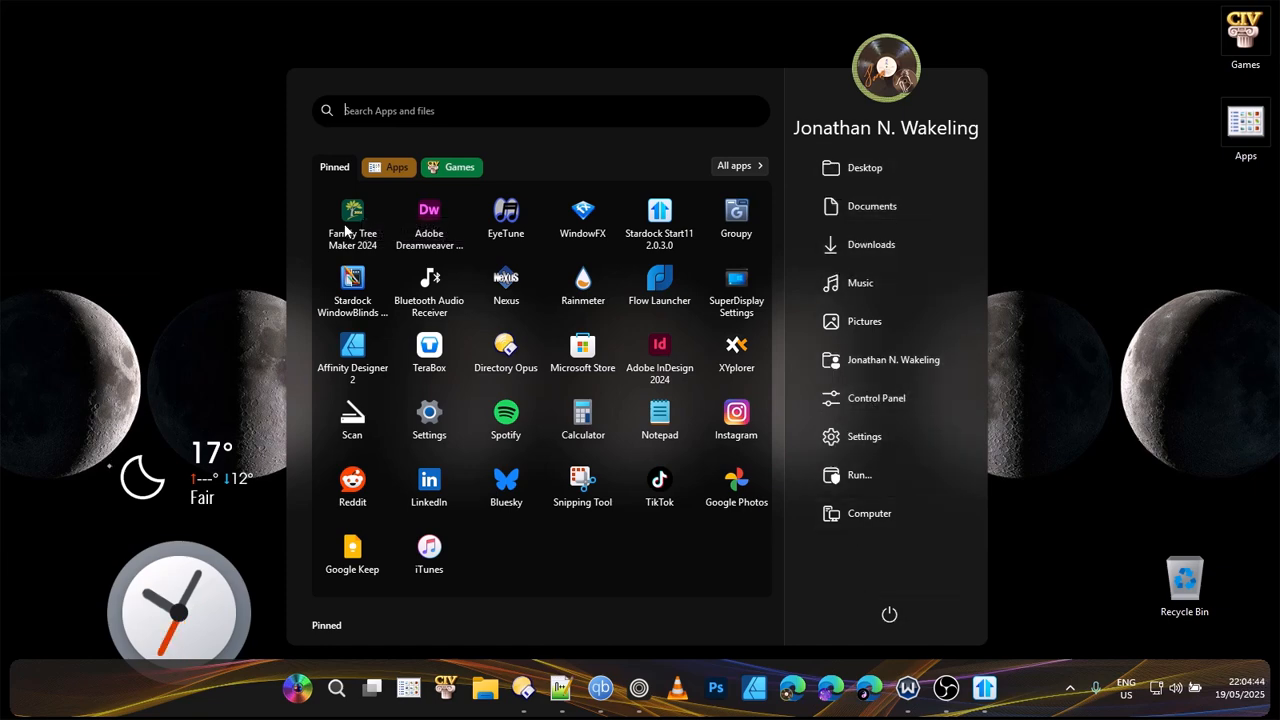
pyautogui.click(380, 168)
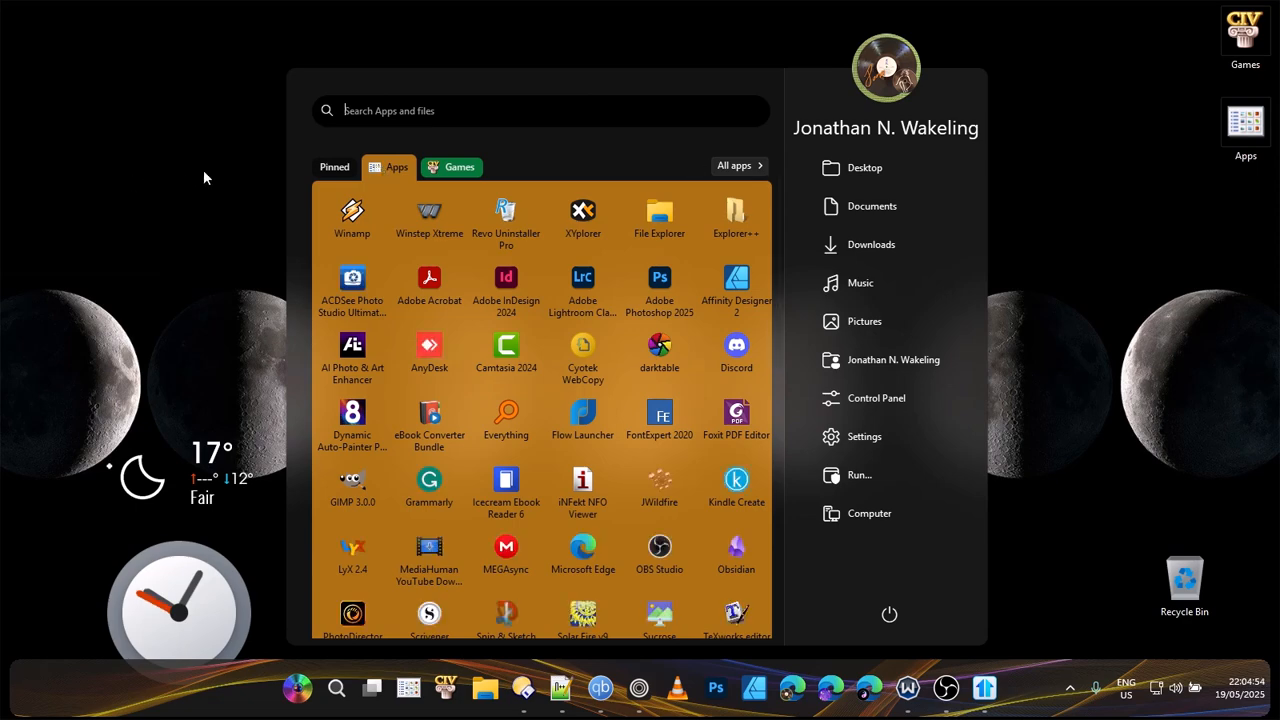
# Step: View the Start menu's Games page, return to its Apps page, and close the menu
pyautogui.click(464, 170)
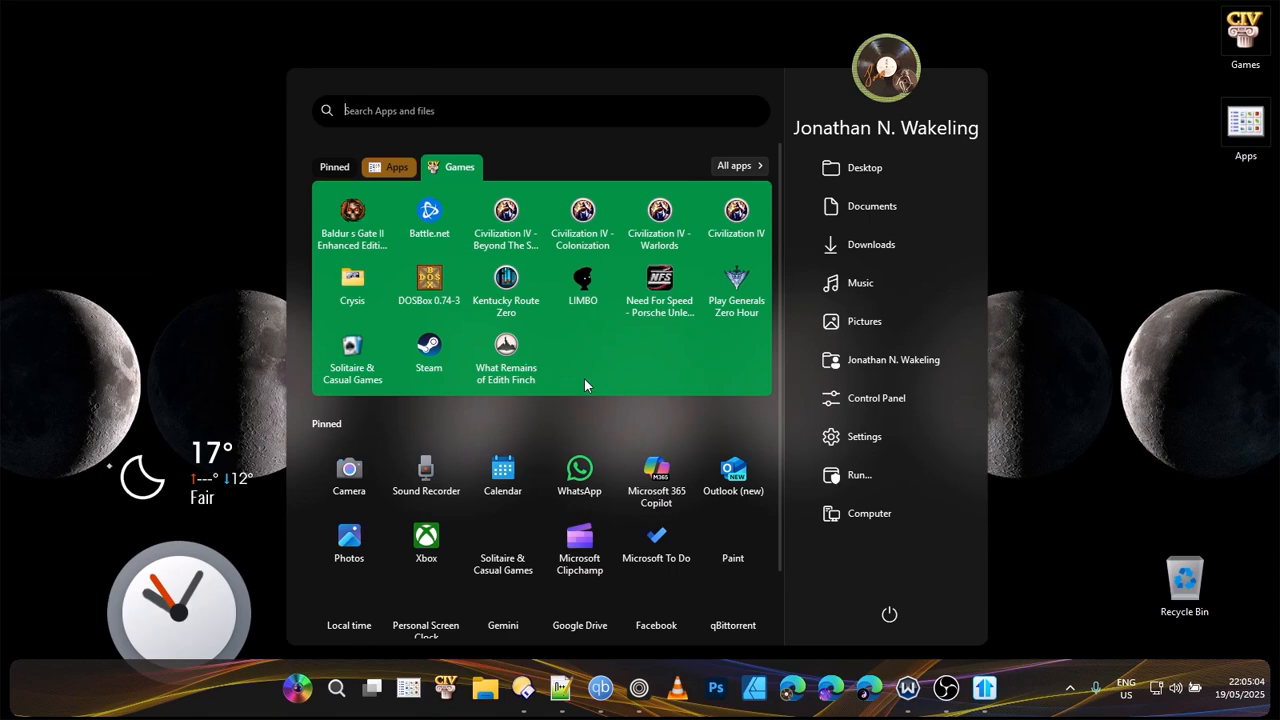
pyautogui.scroll(-1, 618, 333)
pyautogui.scroll(1, 618, 332)
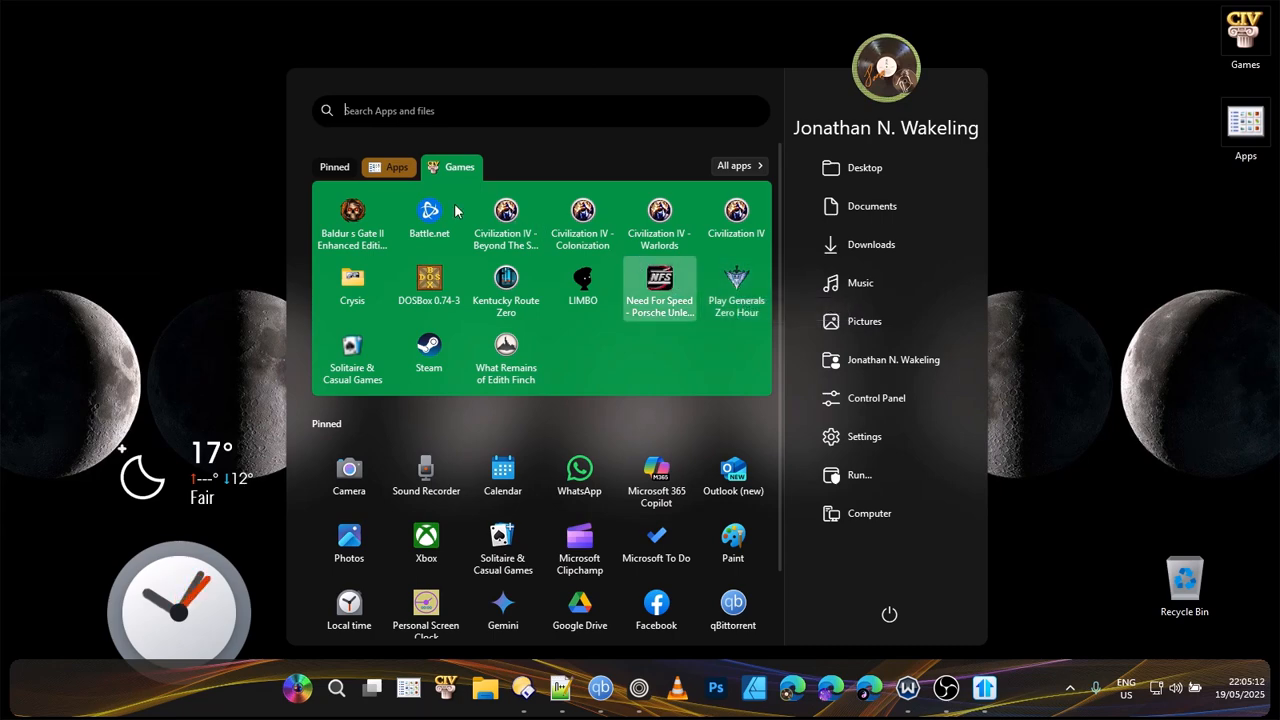
pyautogui.click(393, 168)
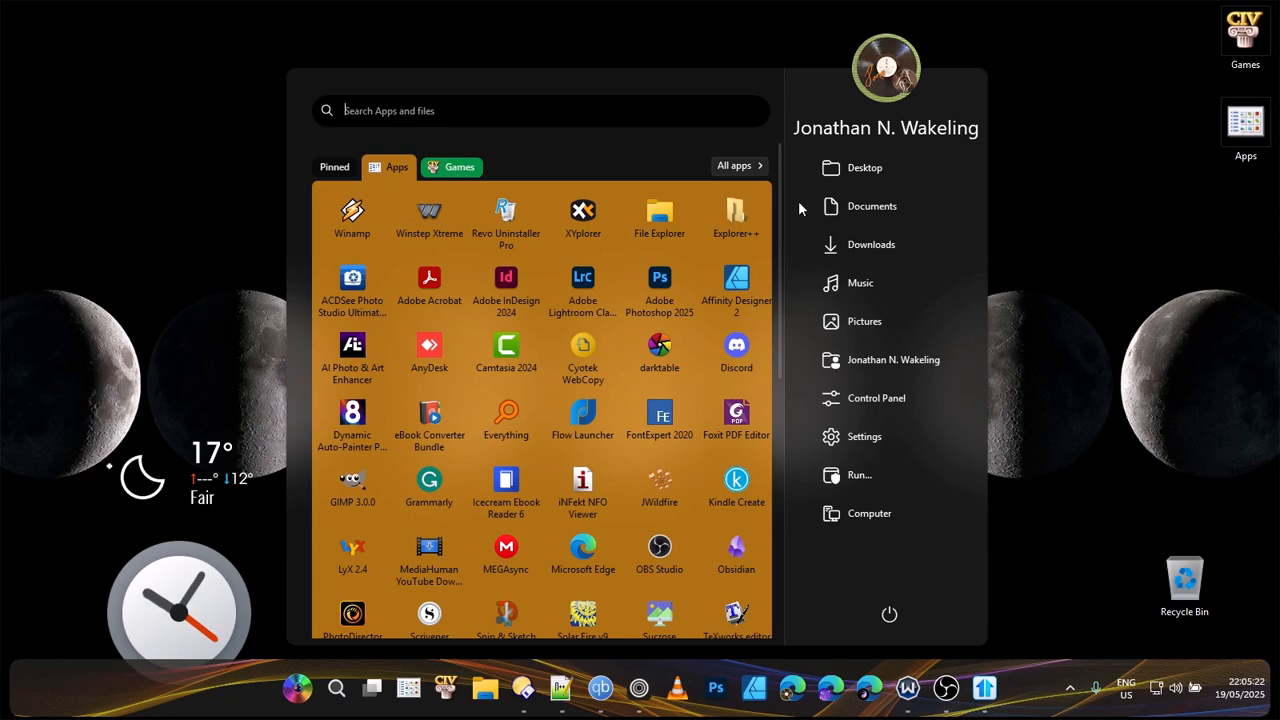
pyautogui.click(1060, 239)
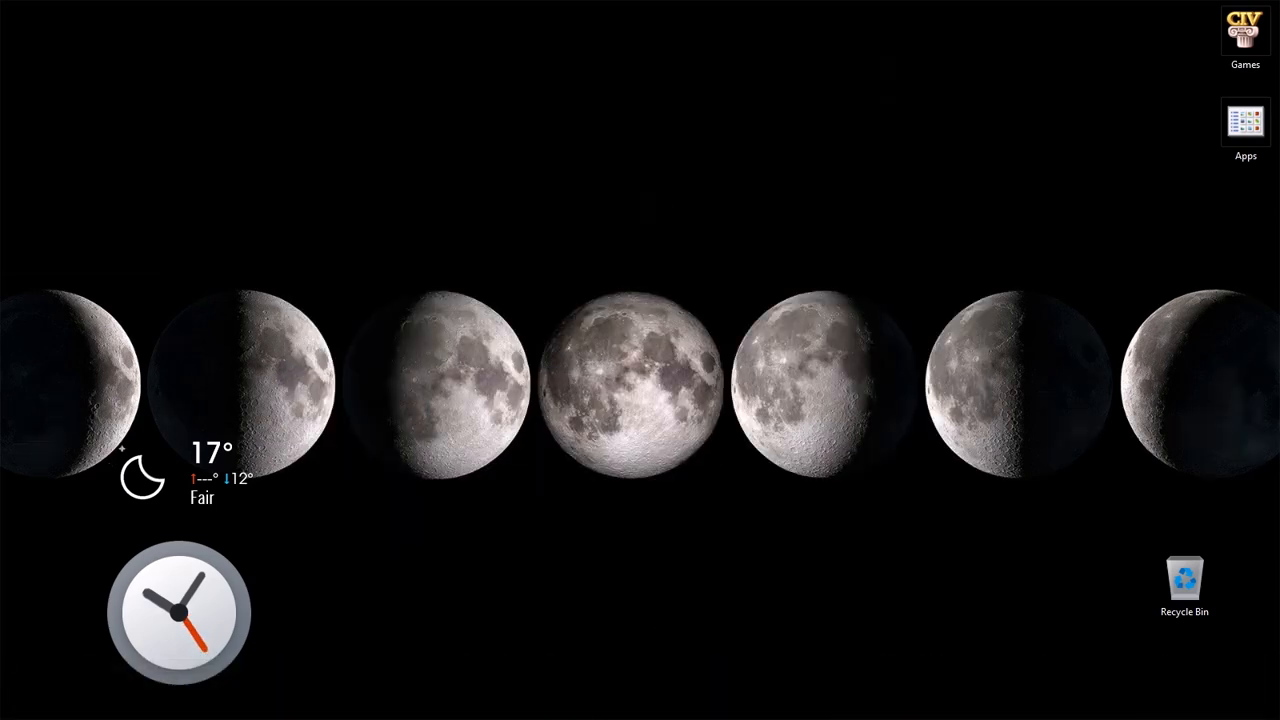
# Step: Reveal the auto-hidden taskbar and view its Games and Apps folder menus in turn
pyautogui.moveTo(513, 712)
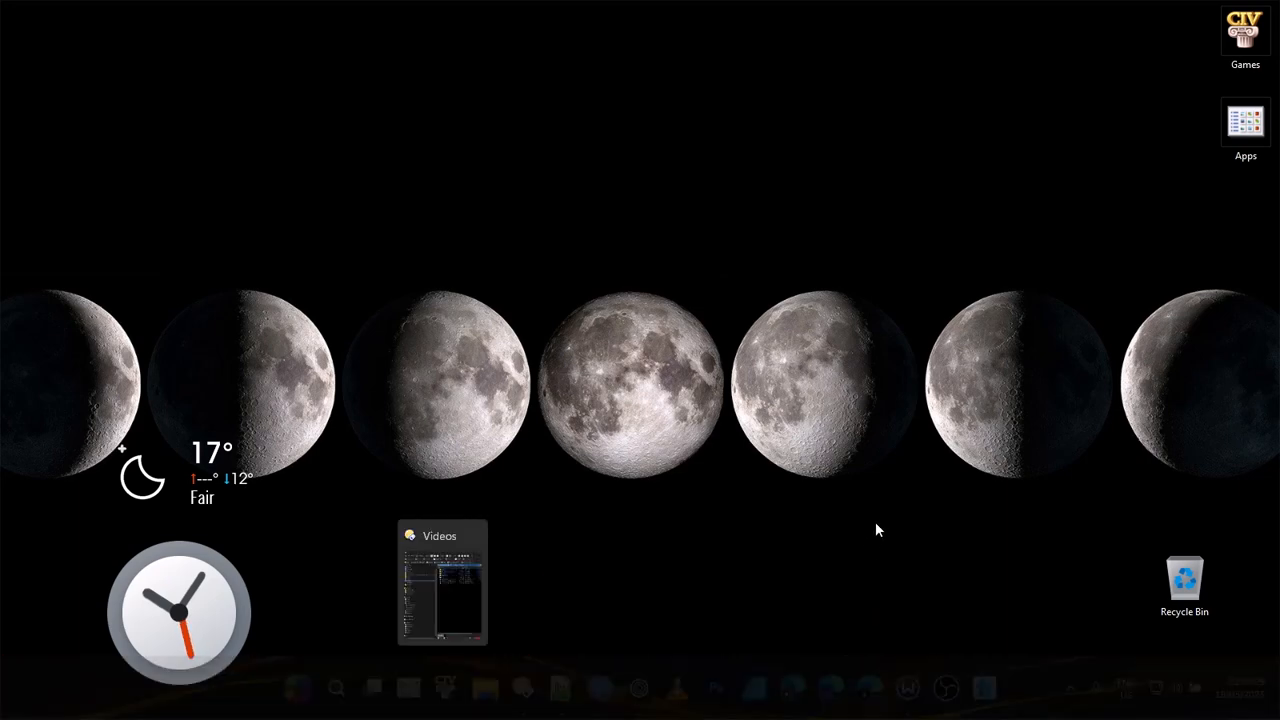
pyautogui.moveTo(908, 716)
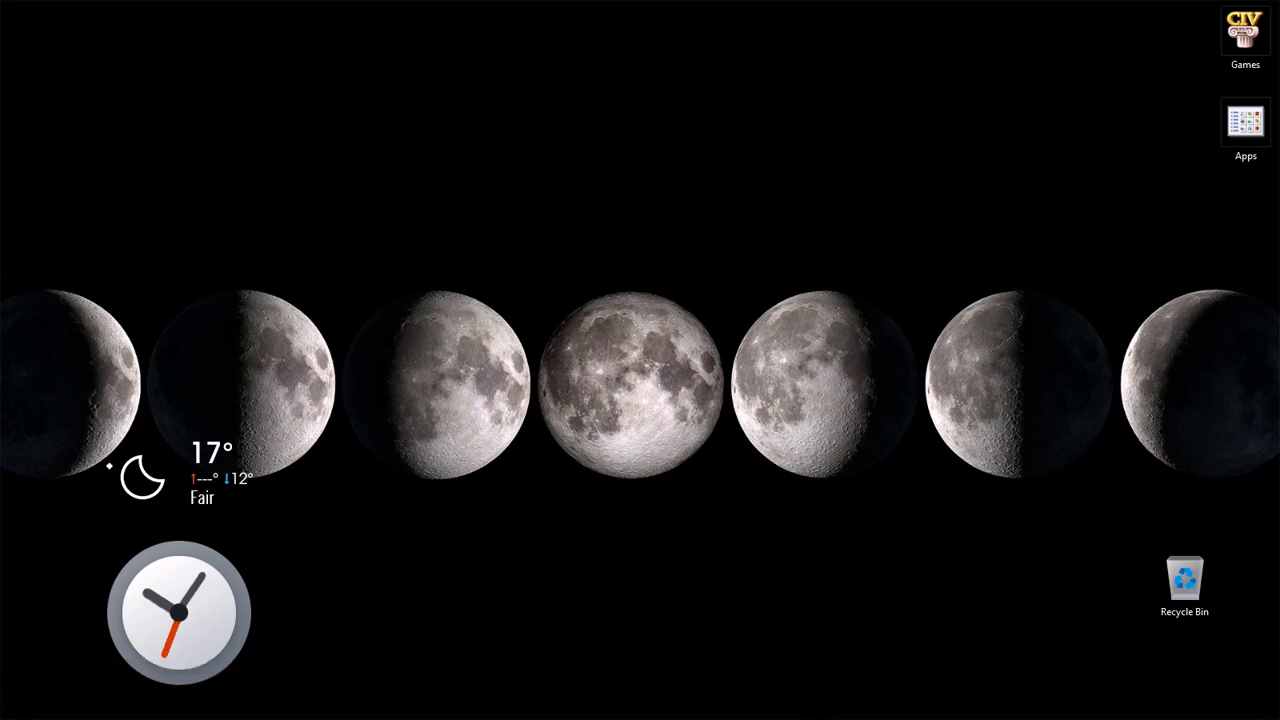
pyautogui.moveTo(789, 712)
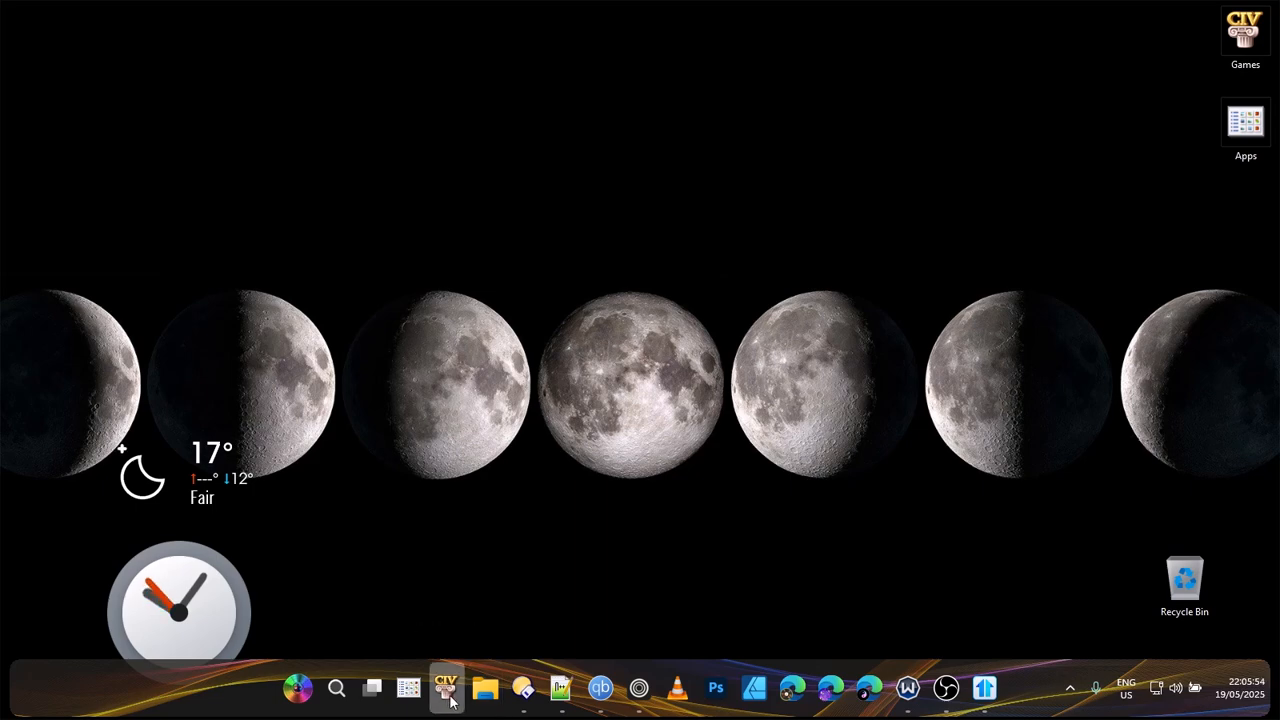
pyautogui.click(446, 690)
pyautogui.click(291, 553)
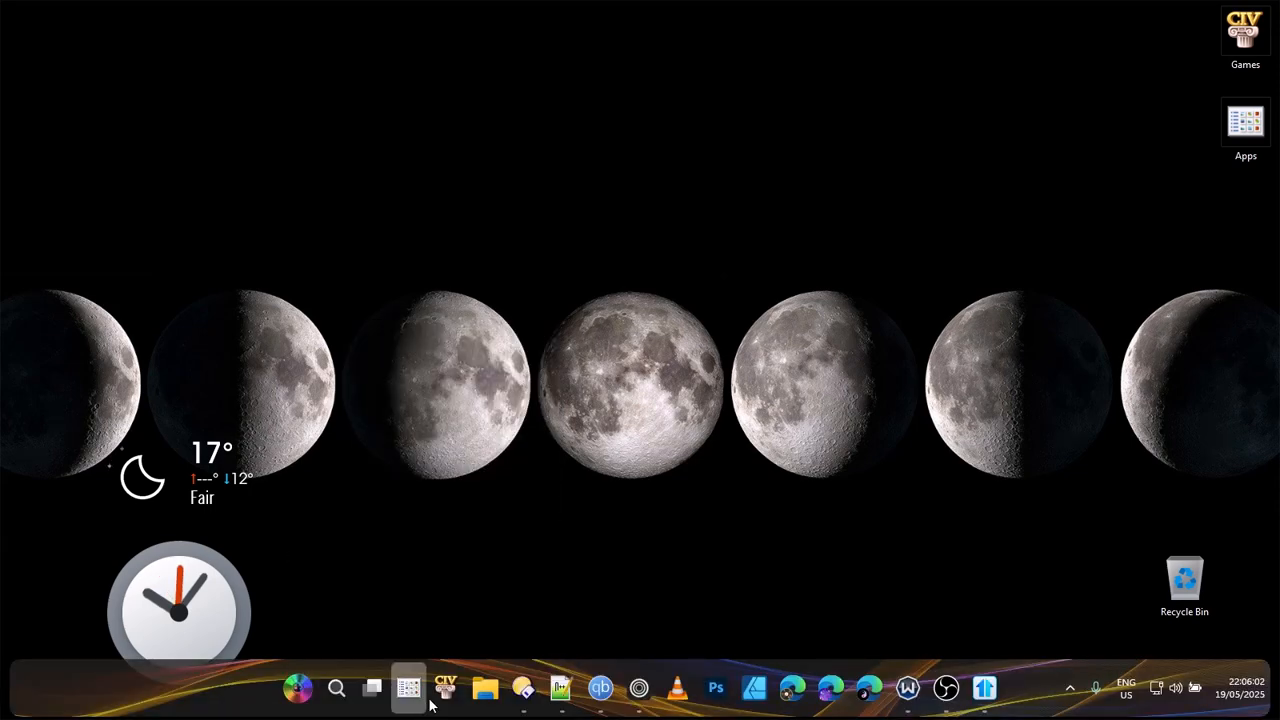
pyautogui.click(424, 697)
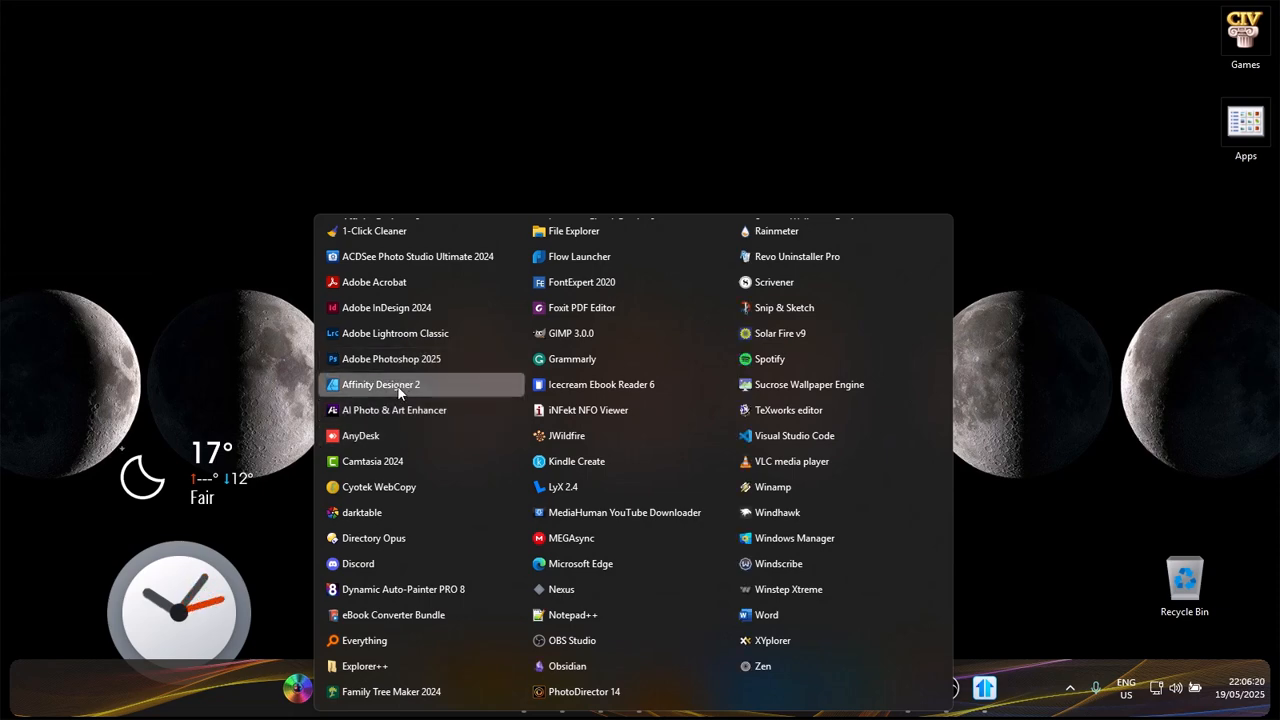
pyautogui.click(385, 360)
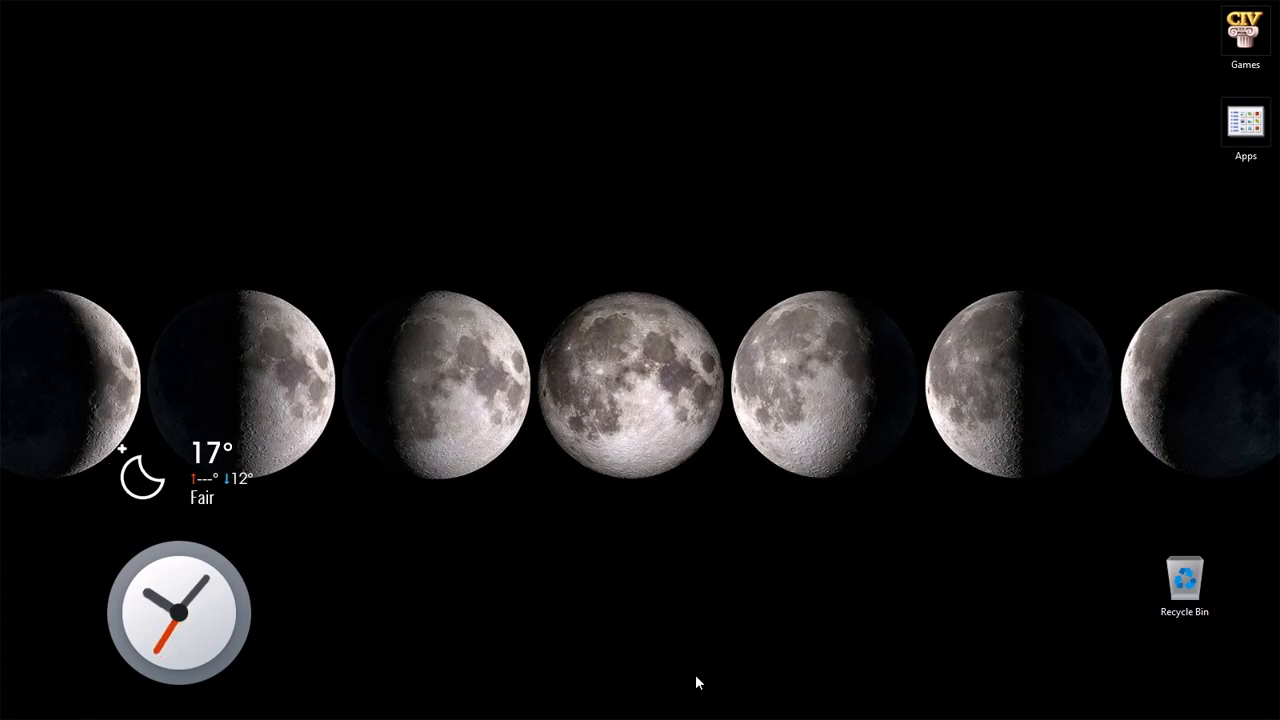
# Step: View Windows Search from the taskbar and dismiss it
pyautogui.moveTo(690, 716)
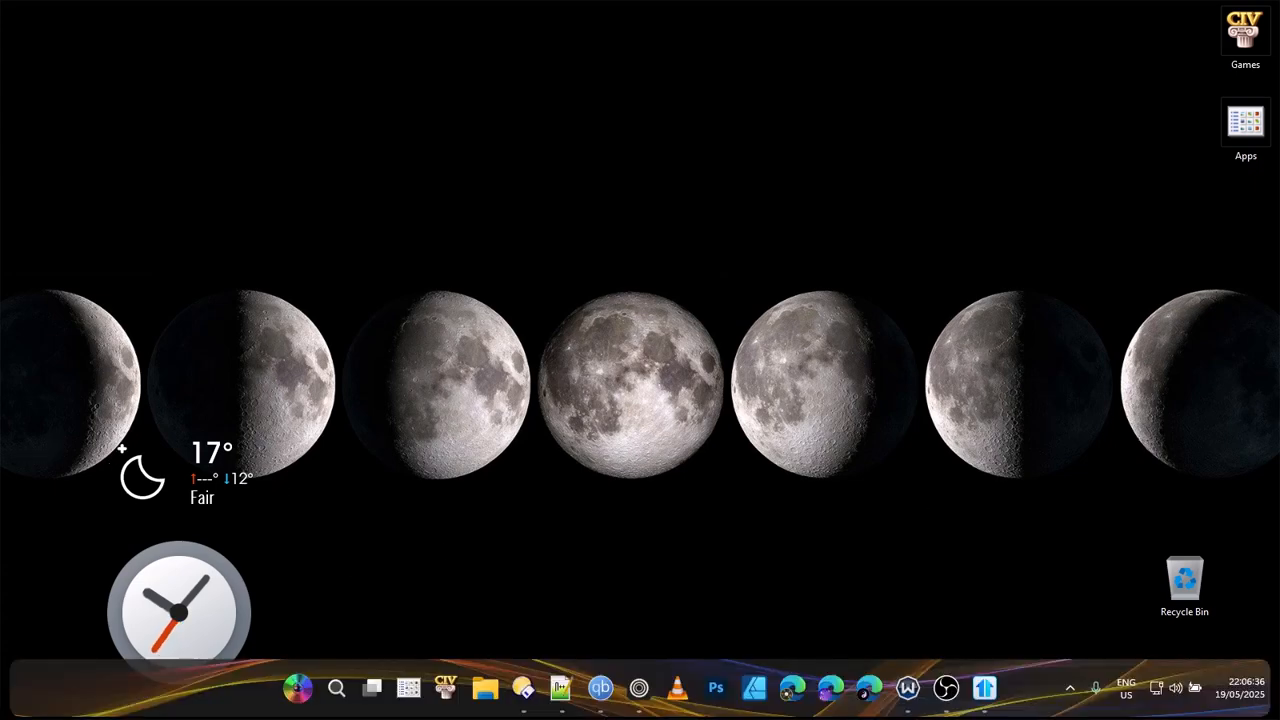
pyautogui.click(330, 692)
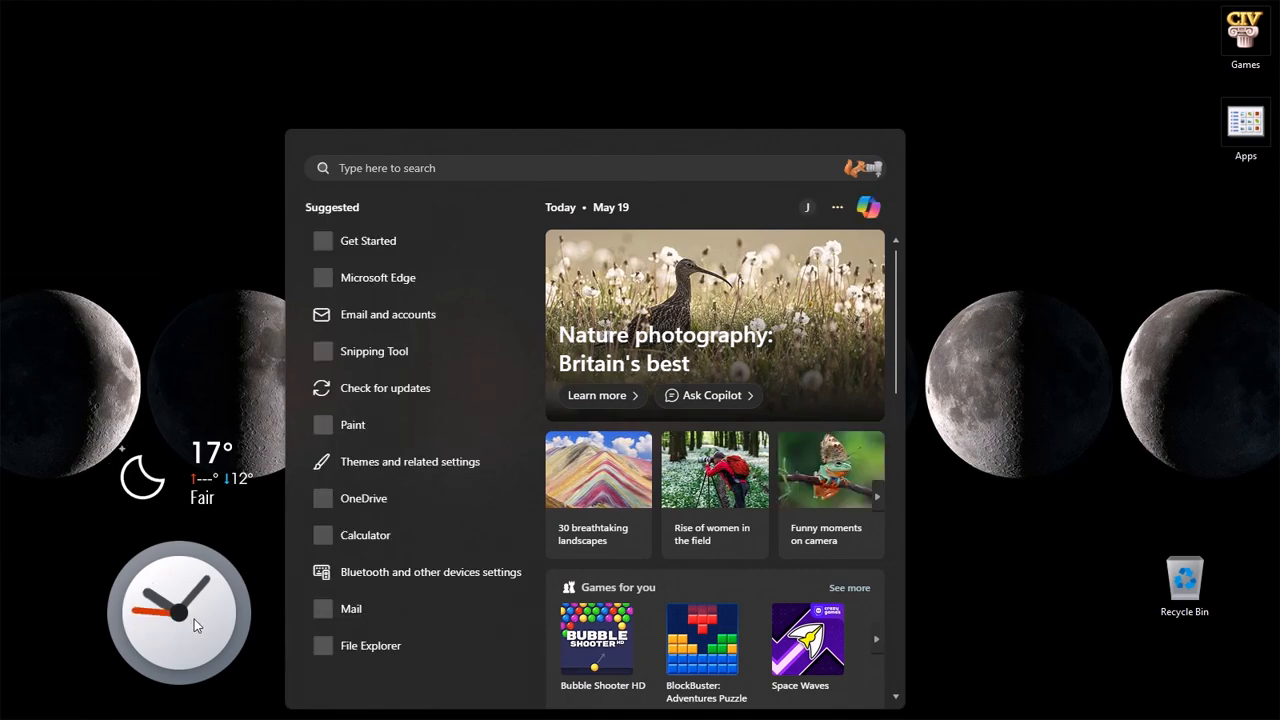
pyautogui.click(193, 516)
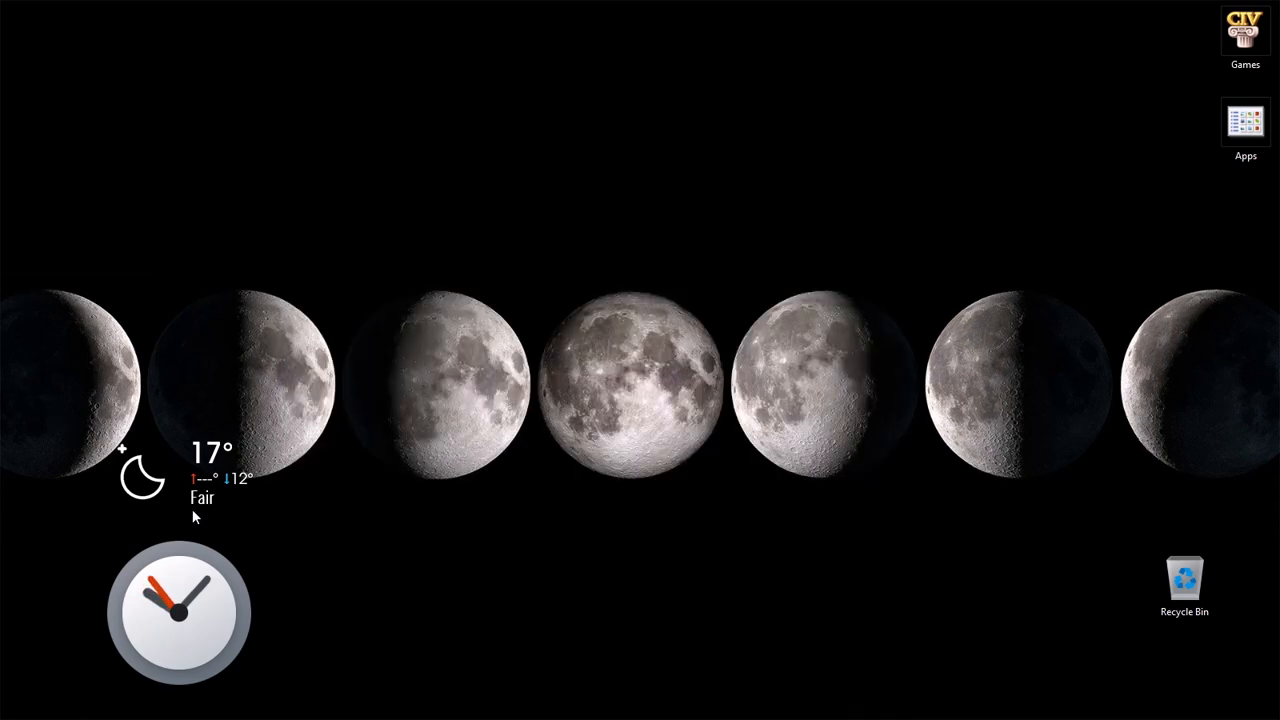
# Step: Reopen the Start menu and look through its Games, Apps and Pinned pages
pyautogui.moveTo(478, 712)
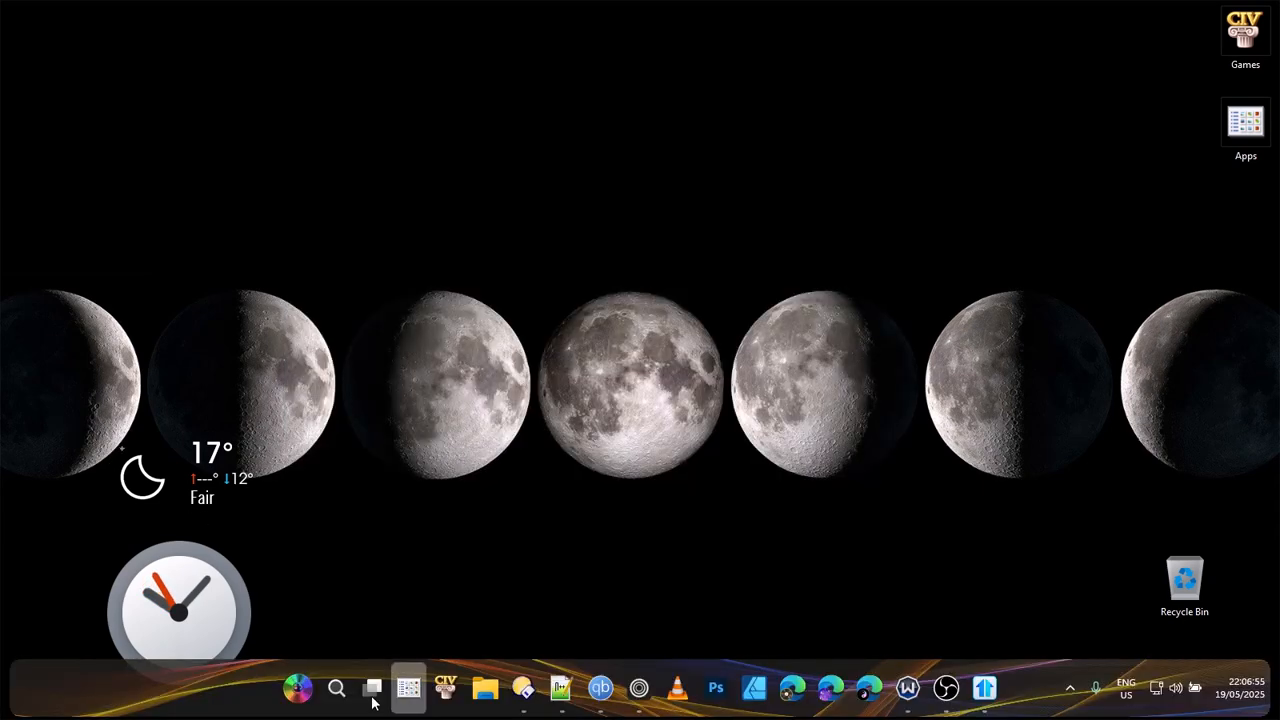
pyautogui.click(297, 688)
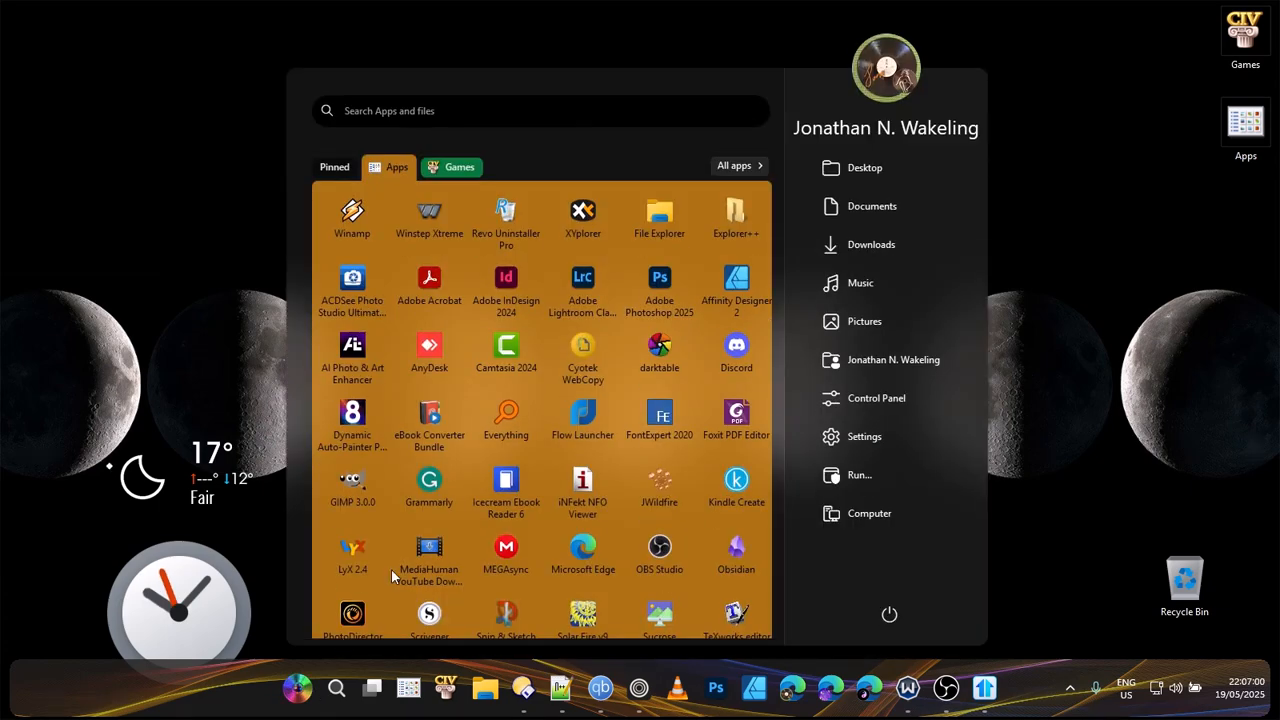
pyautogui.click(442, 171)
pyautogui.click(372, 171)
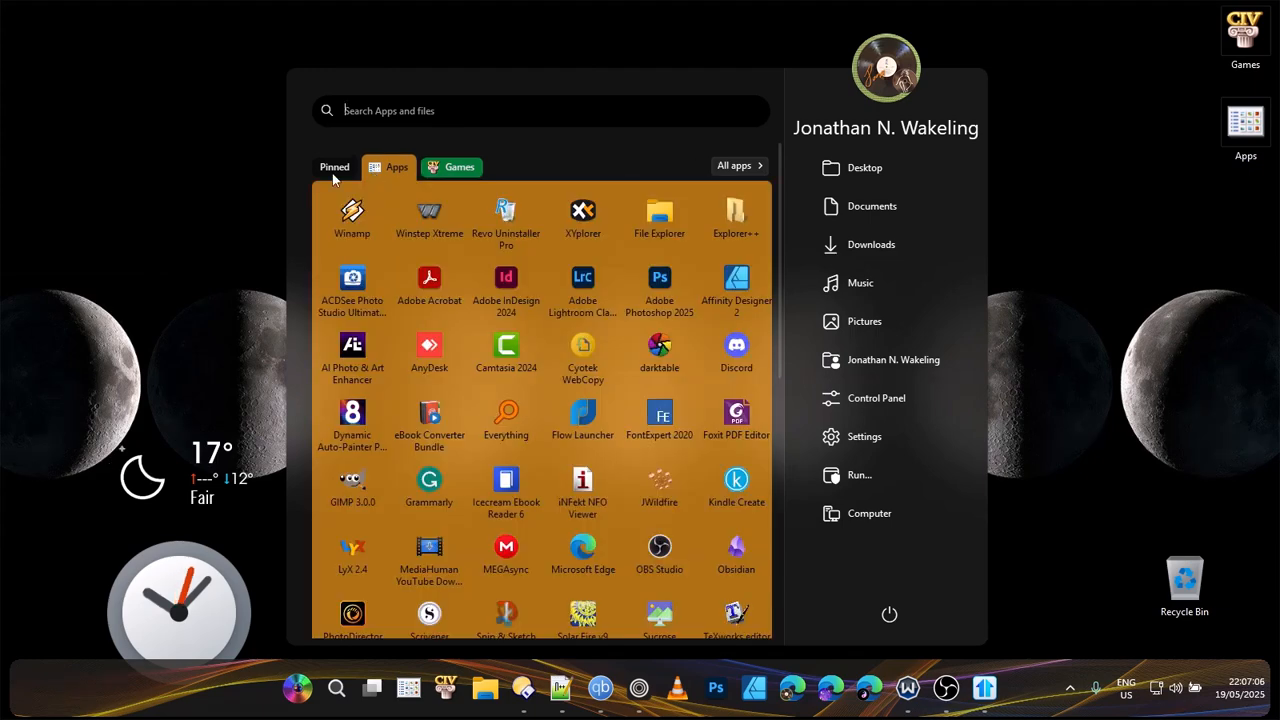
pyautogui.click(334, 172)
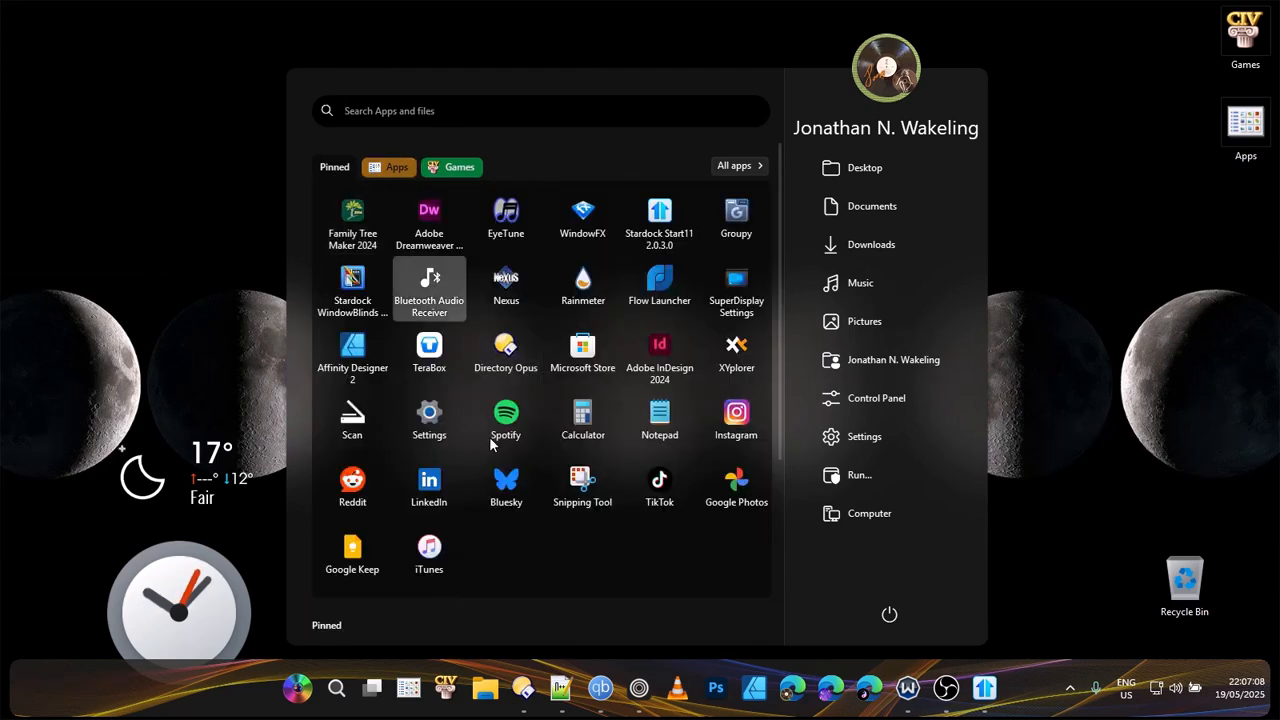
# Step: Launch Notepad from the pinned programs and close its Only Current Conditions.ini file, and also close the Start11 window
pyautogui.click(659, 424)
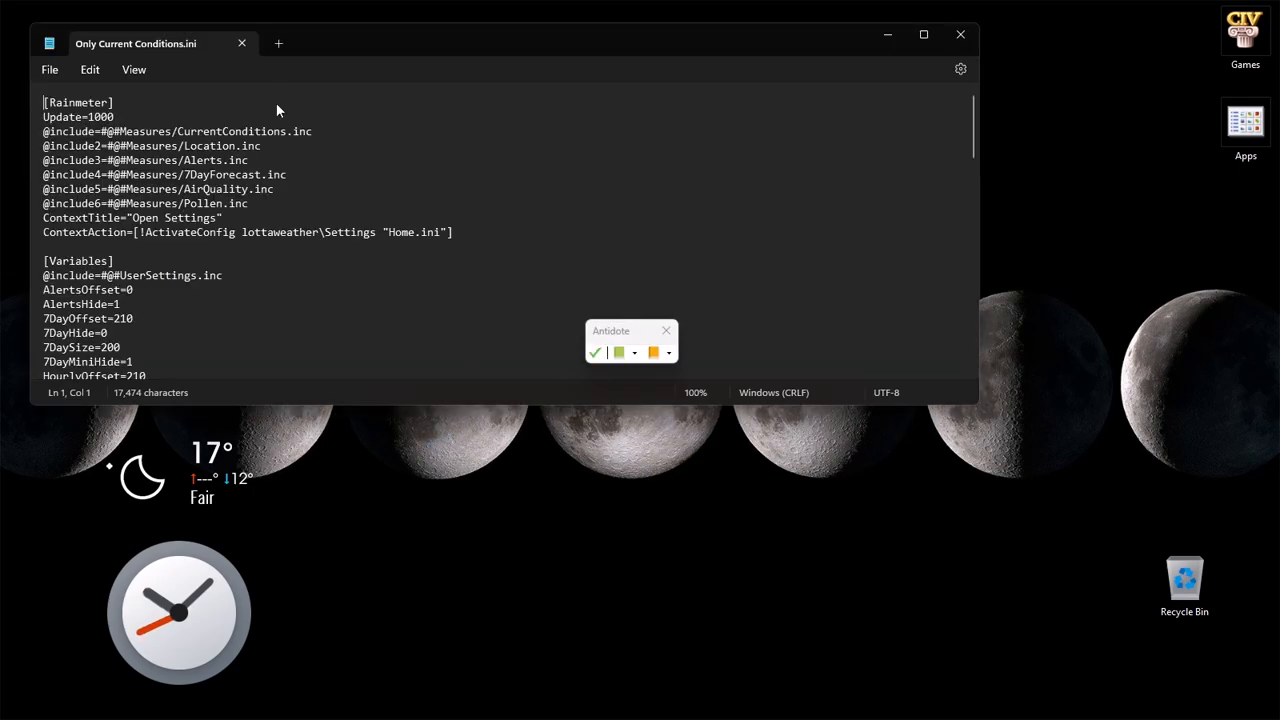
pyautogui.click(241, 44)
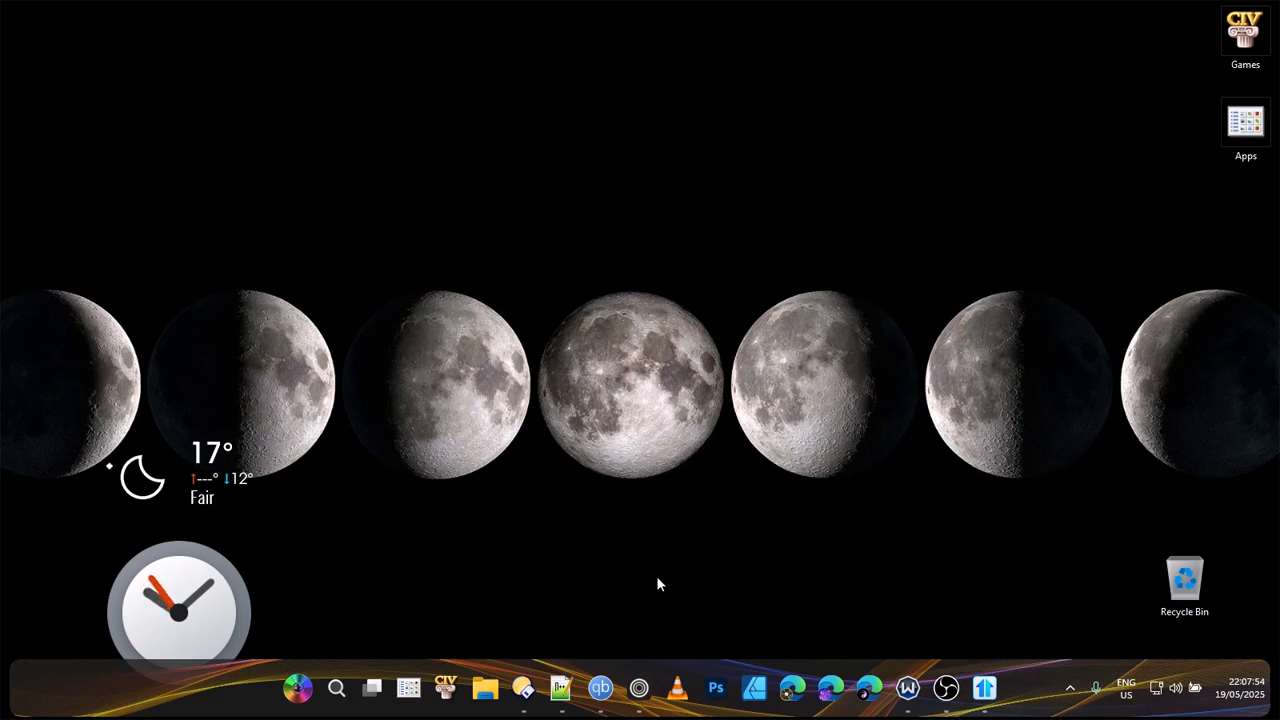
pyautogui.click(980, 684)
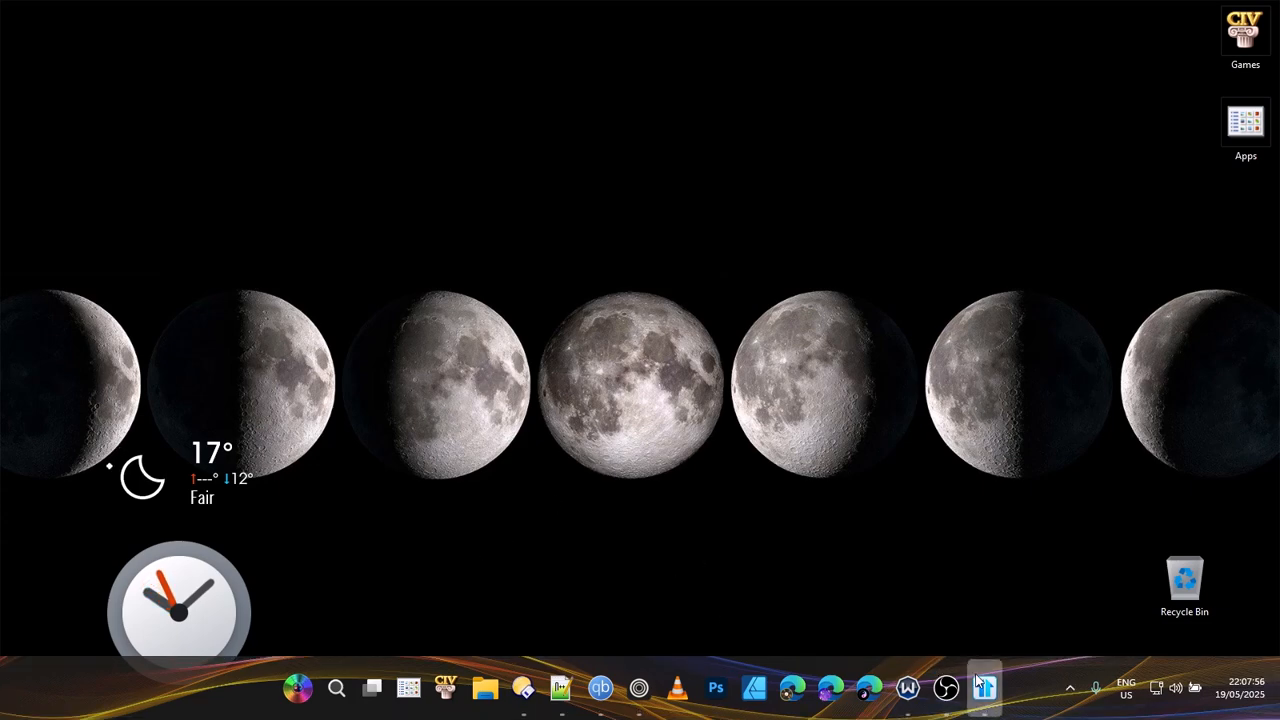
pyautogui.click(1099, 96)
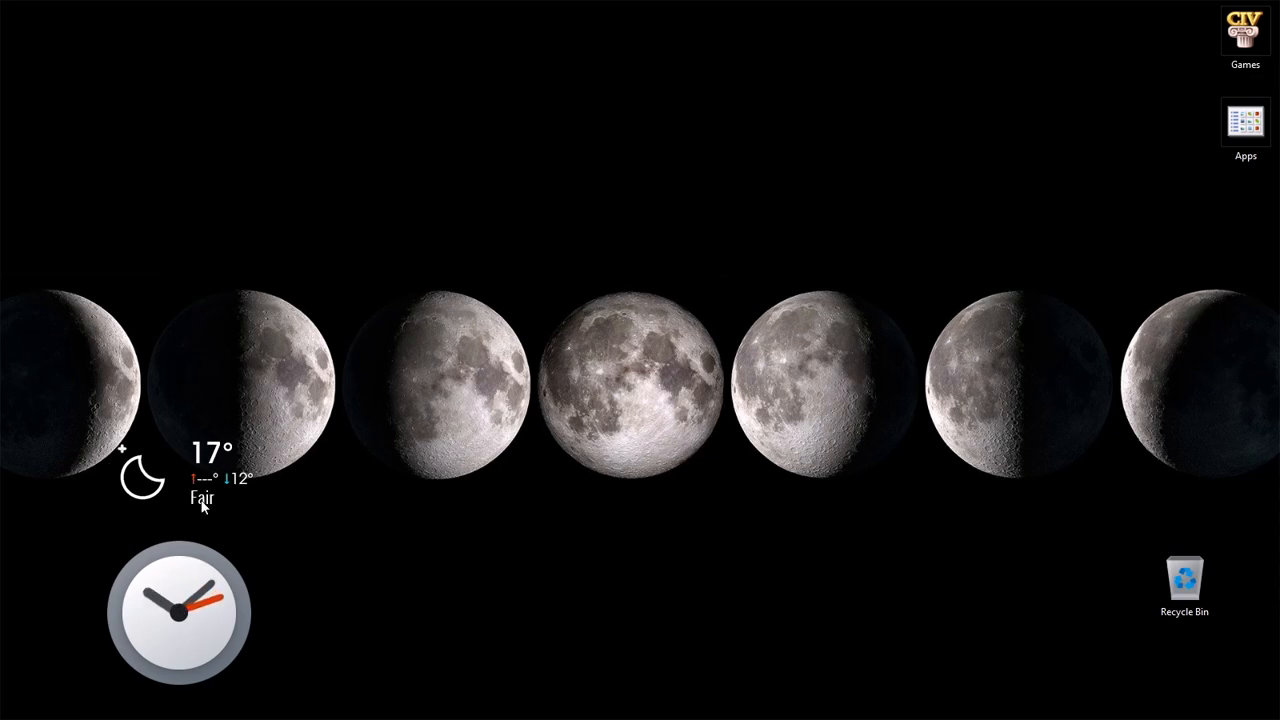
# Step: View the Rainmeter skin options of the Windows 11 Clock and TinyWeather widgets, and dismiss them
pyautogui.rightClick(196, 595)
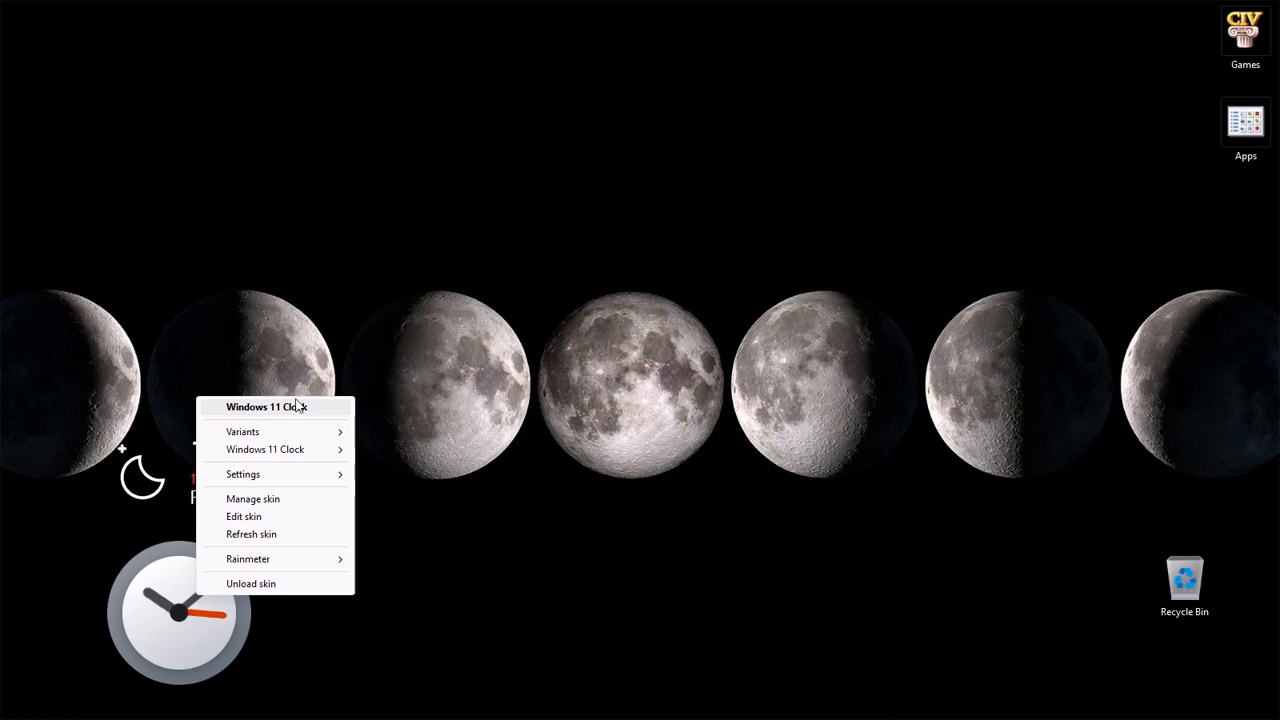
pyautogui.rightClick(144, 480)
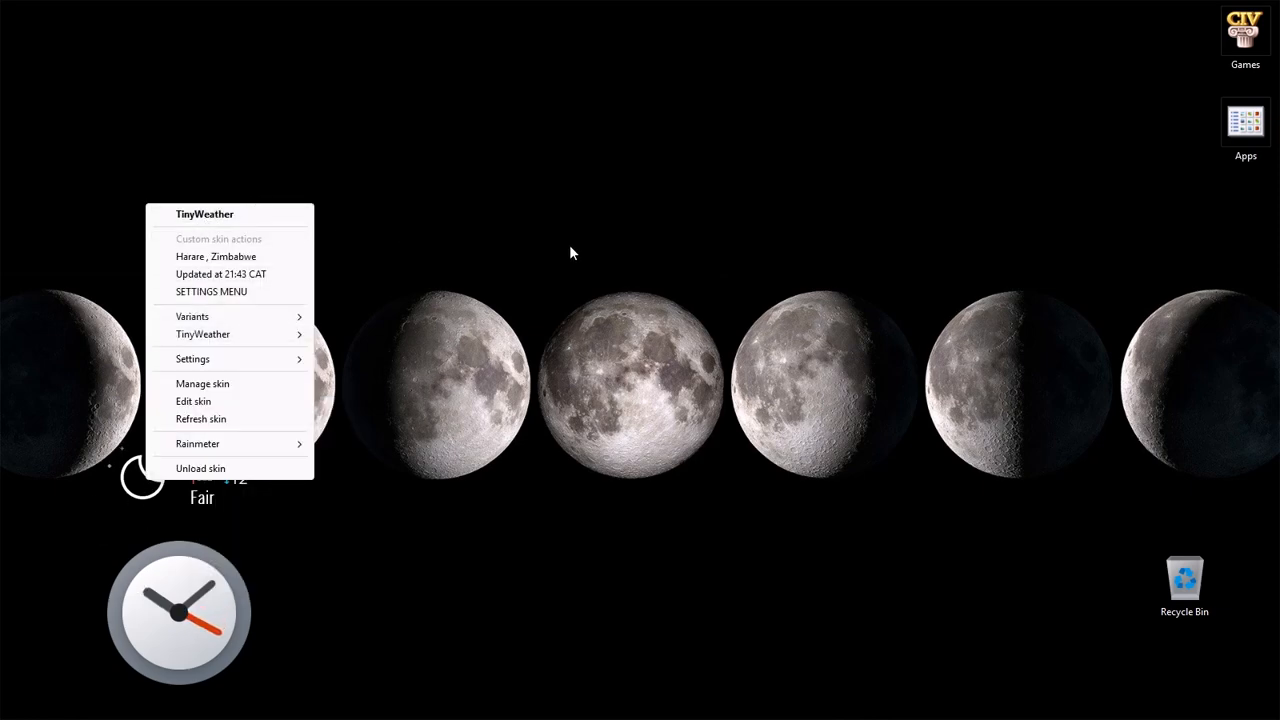
pyautogui.click(508, 286)
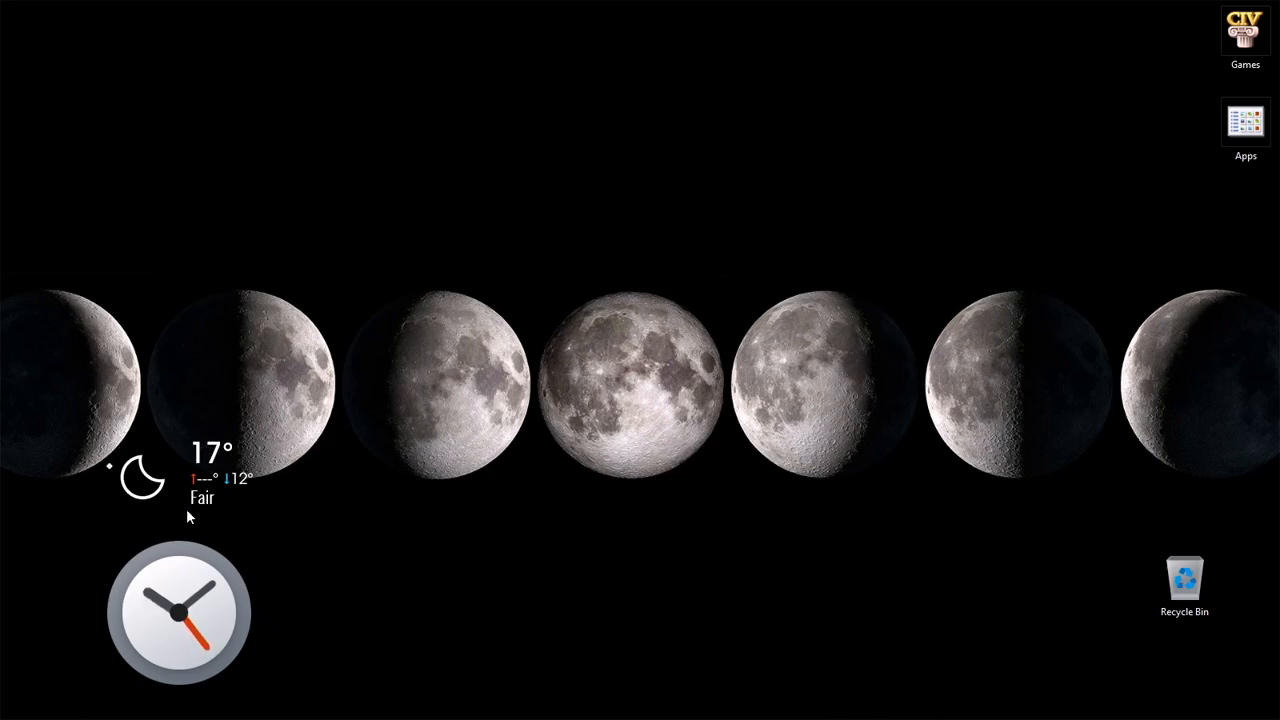
# Step: Load the Slinky_125% Rainmeter layout through the desktop clock widget's options
pyautogui.rightClick(192, 552)
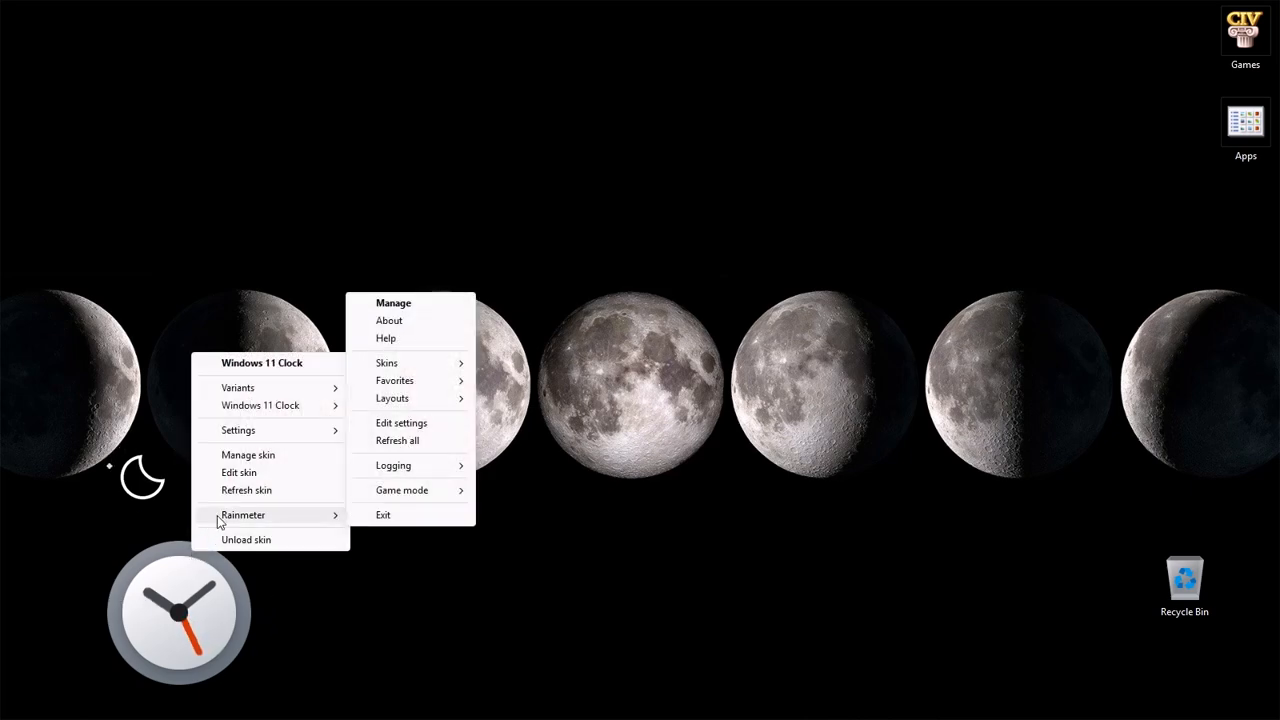
pyautogui.moveTo(388, 405)
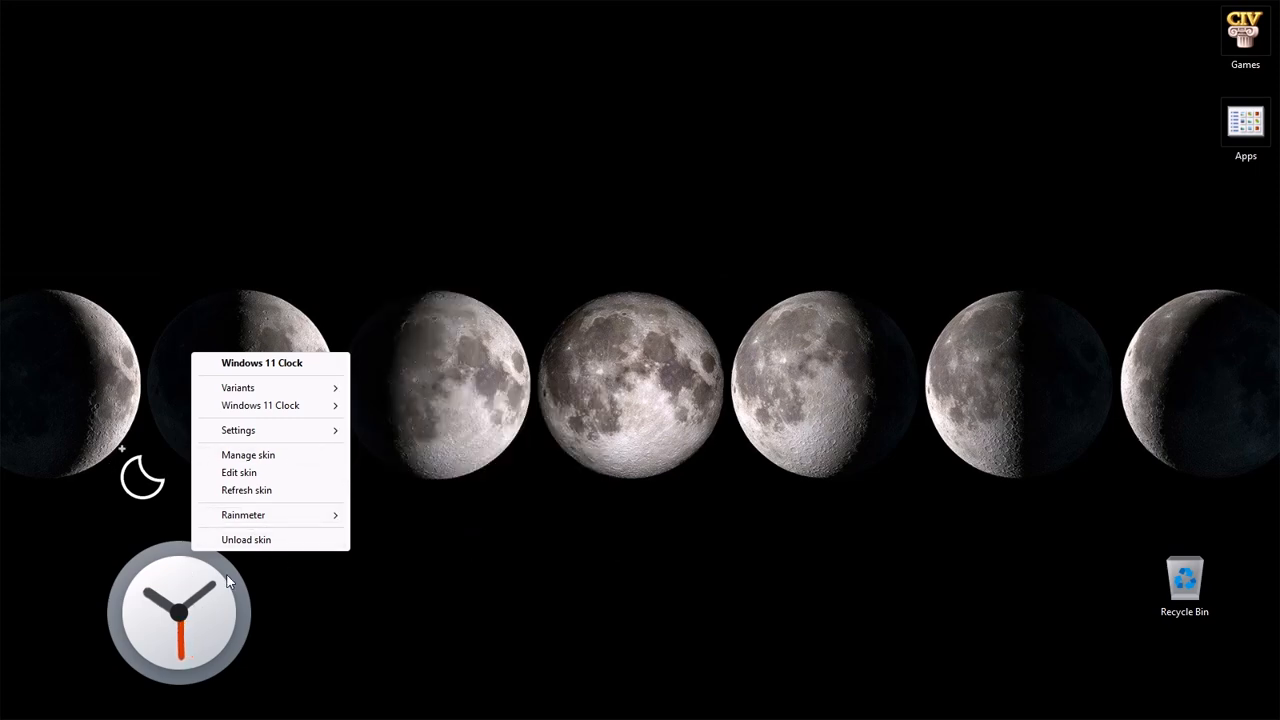
pyautogui.rightClick(195, 591)
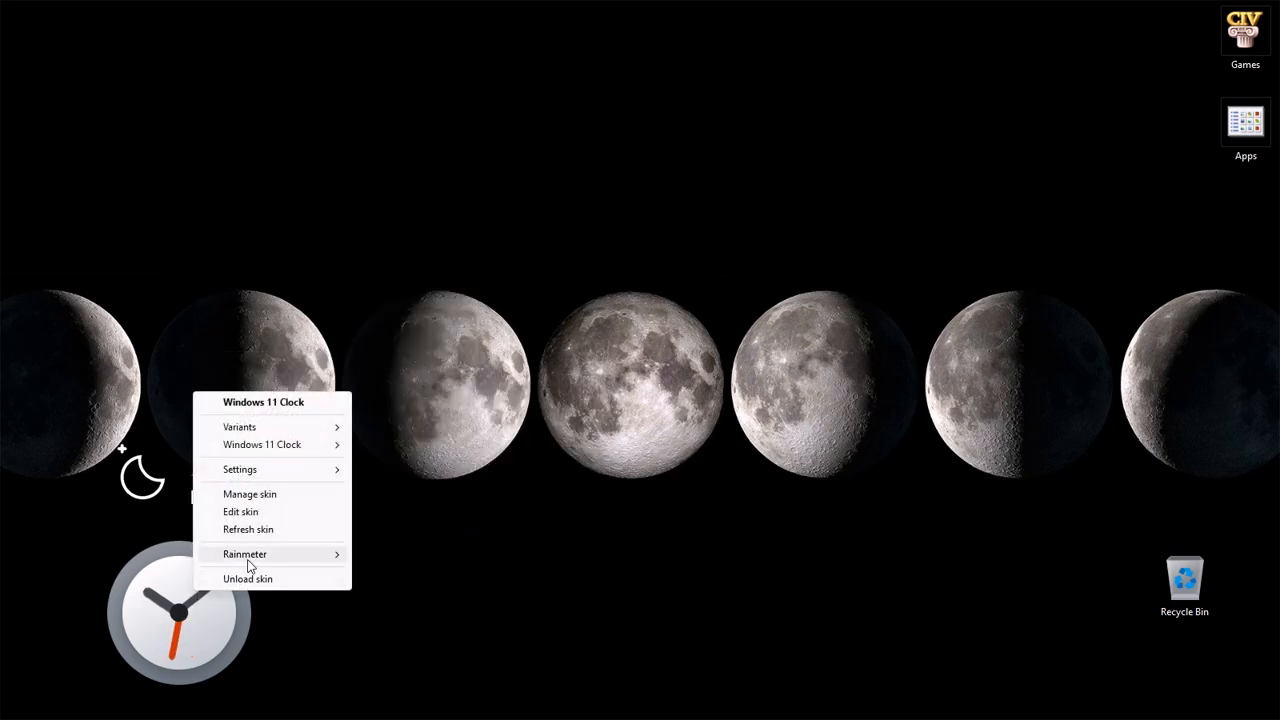
pyautogui.moveTo(247, 565)
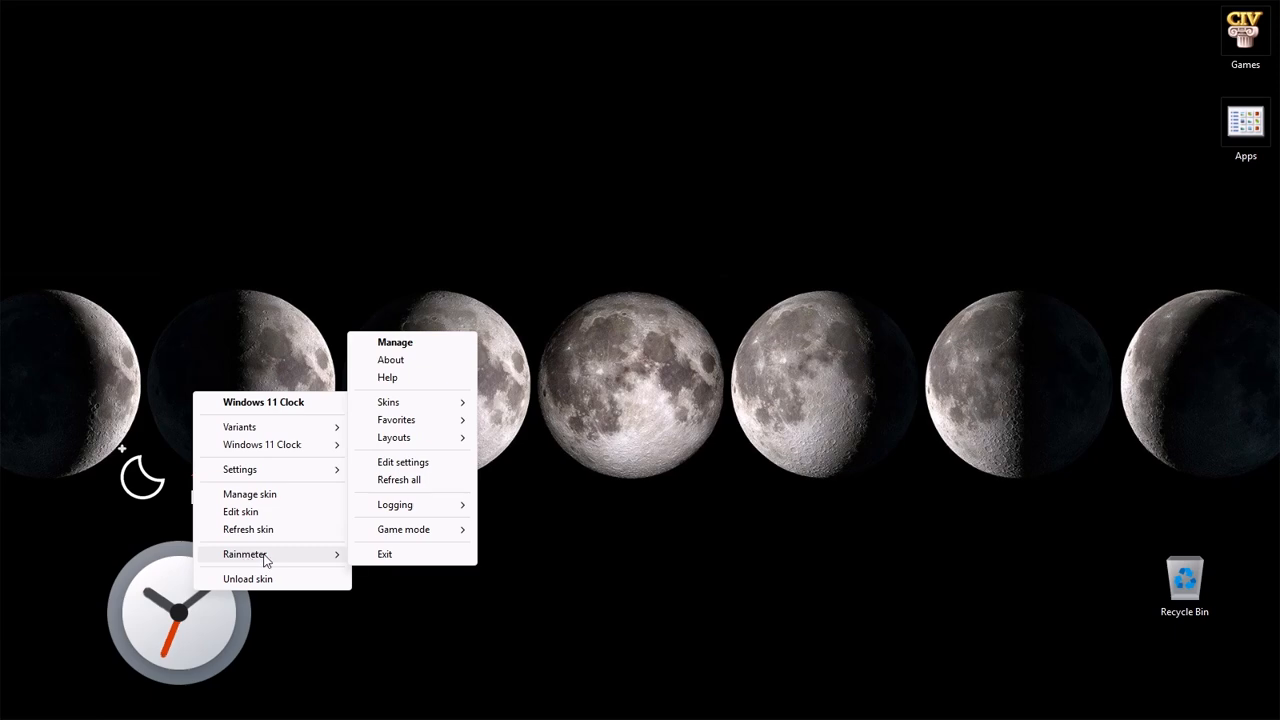
pyautogui.moveTo(420, 440)
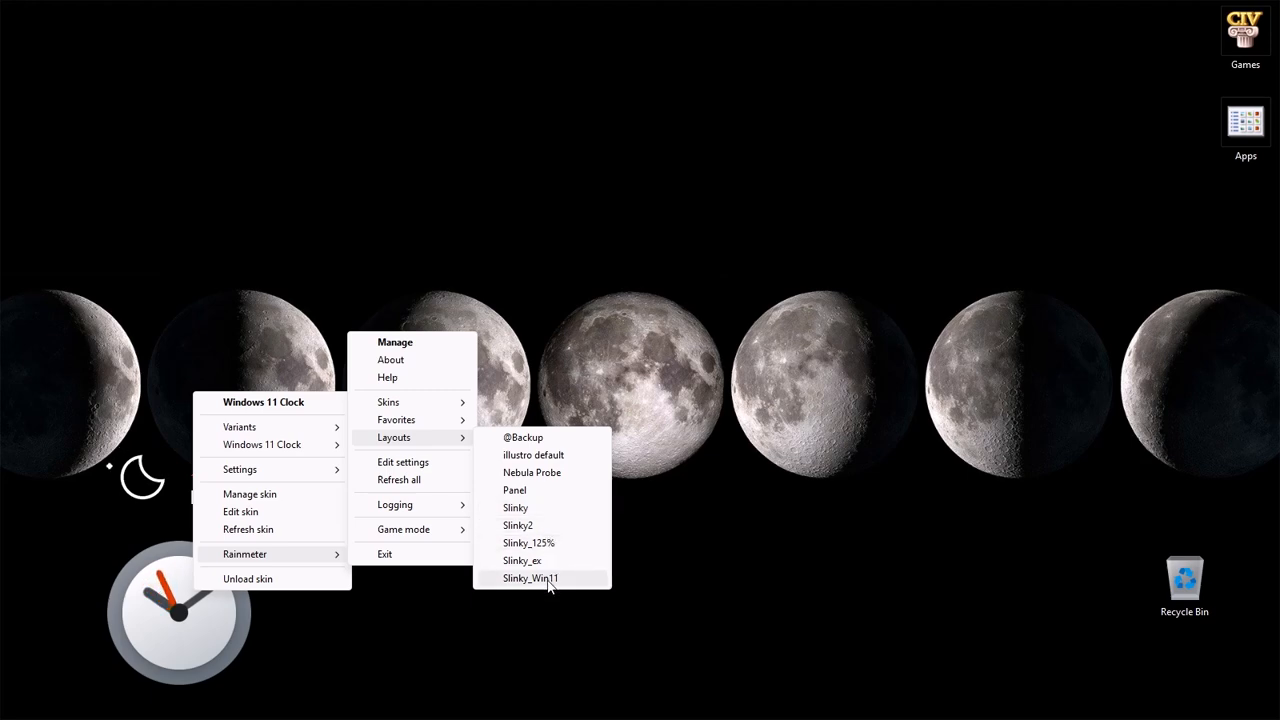
pyautogui.click(551, 544)
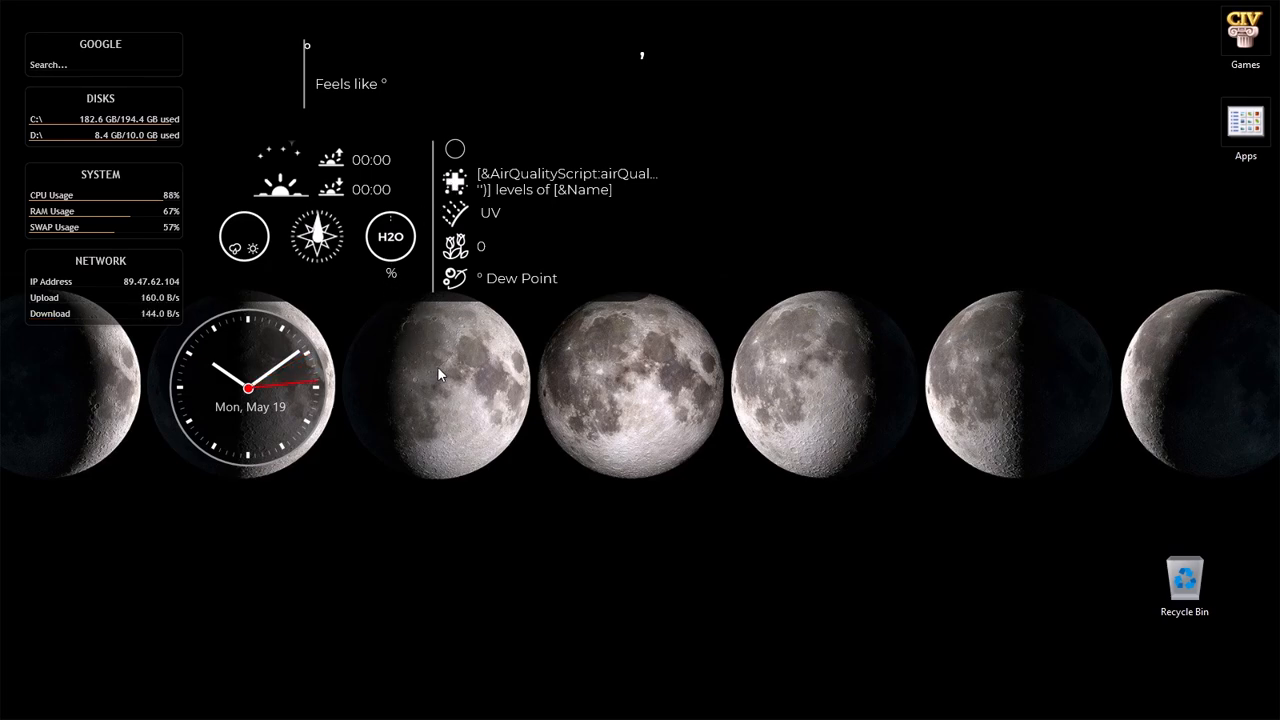
# Step: View and dismiss the system tray's quick settings, and inspect the fine particulate matter detail in the weather widget
pyautogui.moveTo(1220, 714)
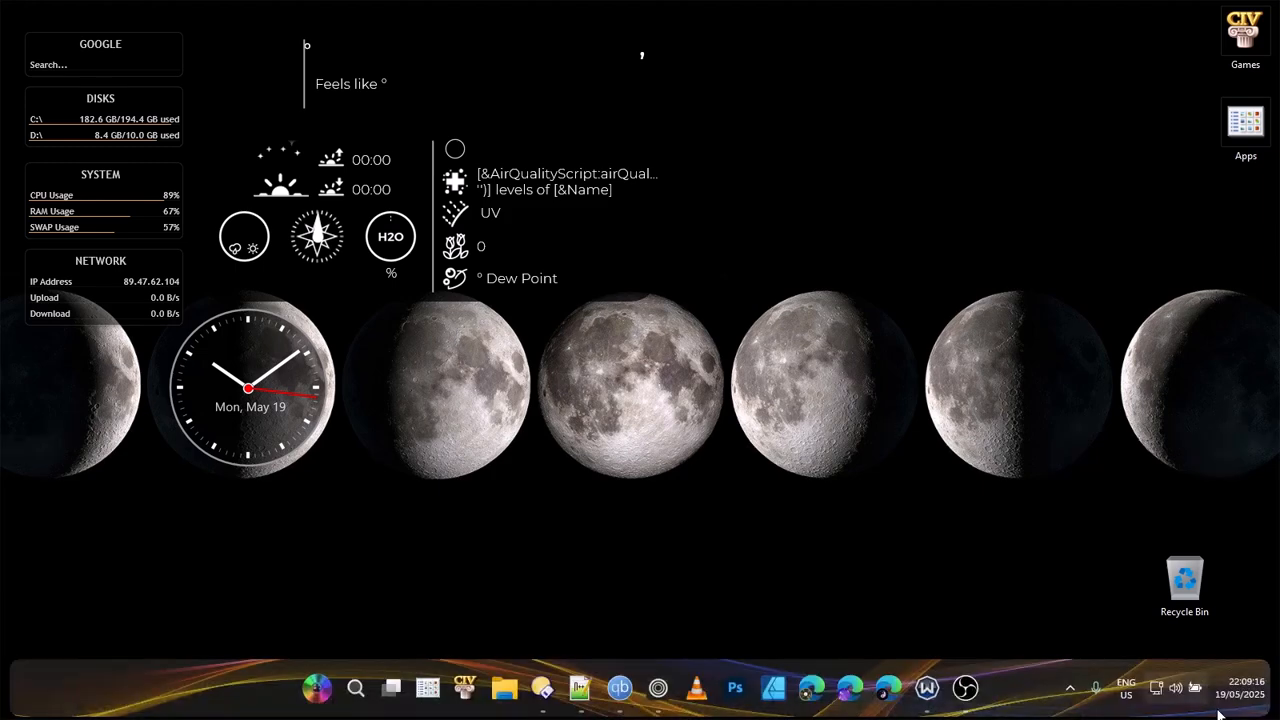
pyautogui.click(1169, 689)
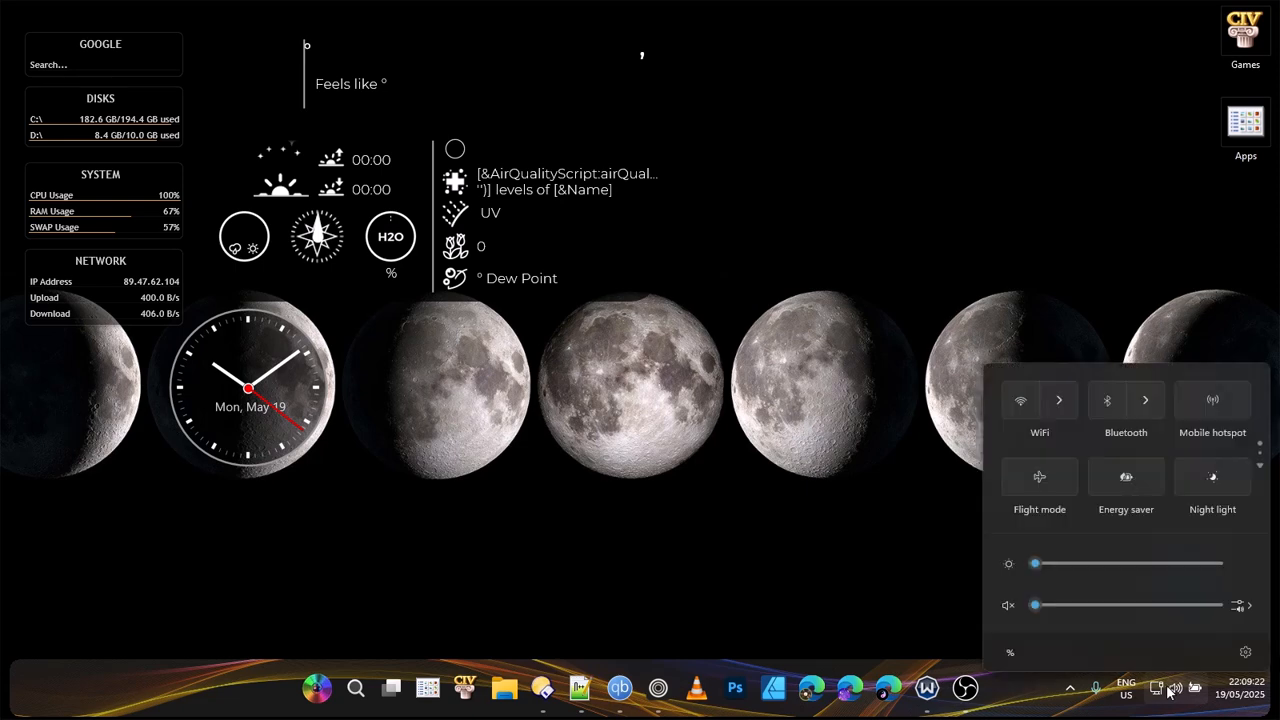
pyautogui.click(722, 484)
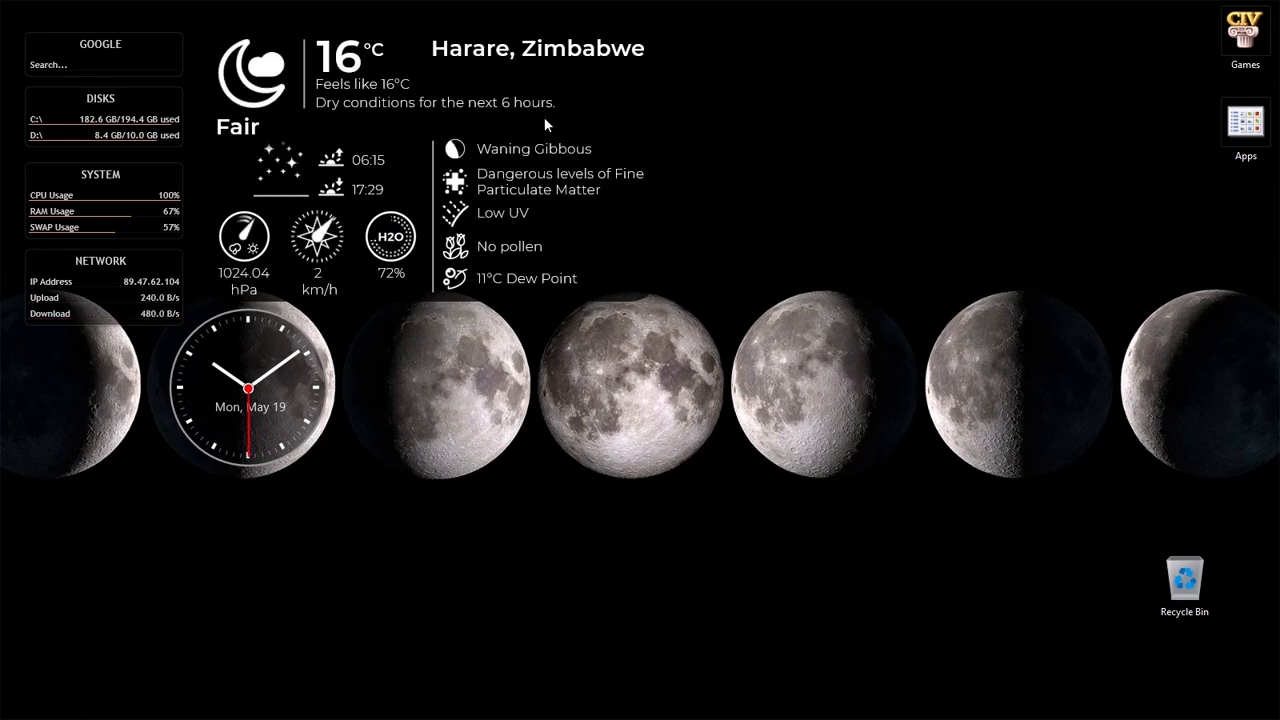
pyautogui.moveTo(534, 176)
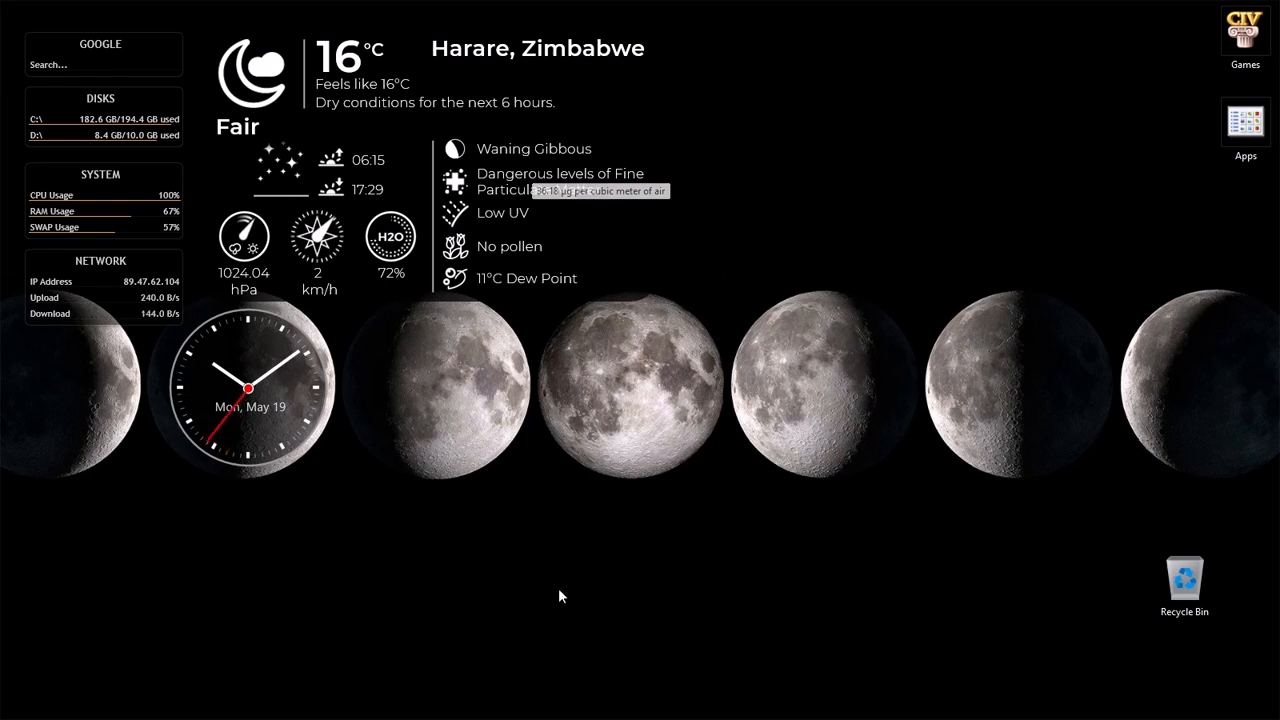
pyautogui.moveTo(560, 716)
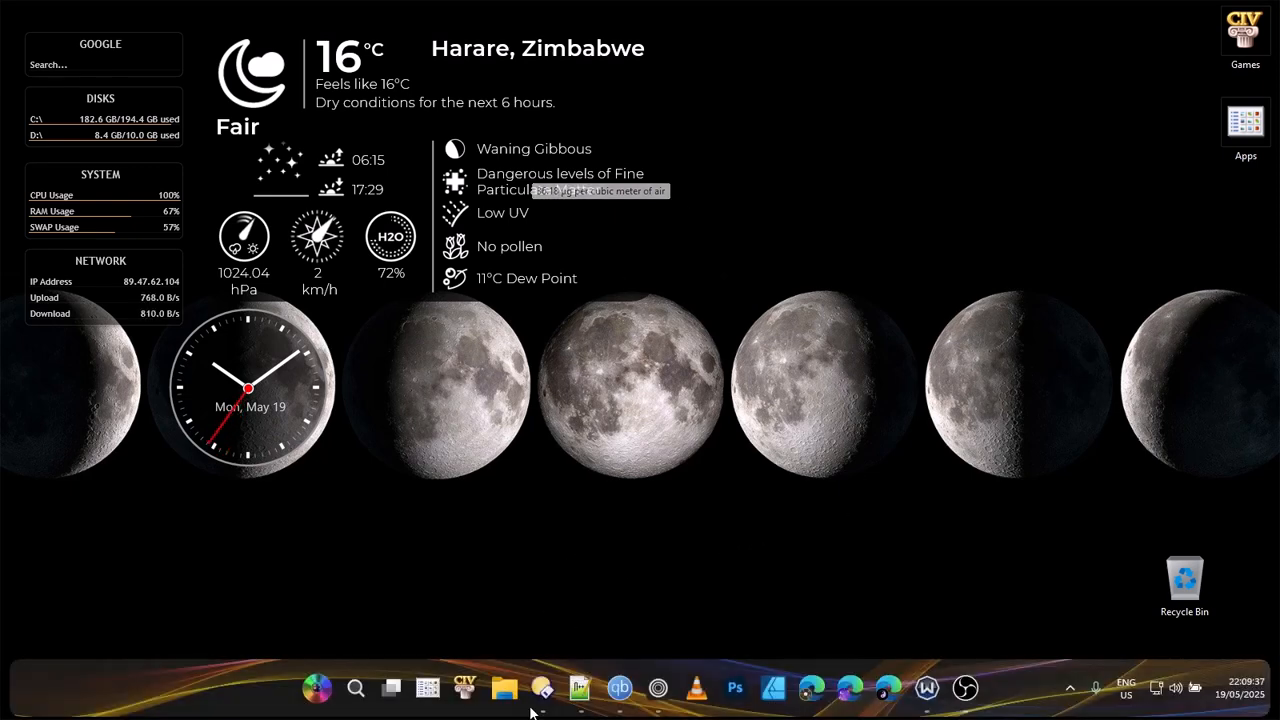
# Step: Bring up the Notepad++ note with the Harare coordinates, move it below the weather widget to compare them, and minimize it
pyautogui.click(581, 694)
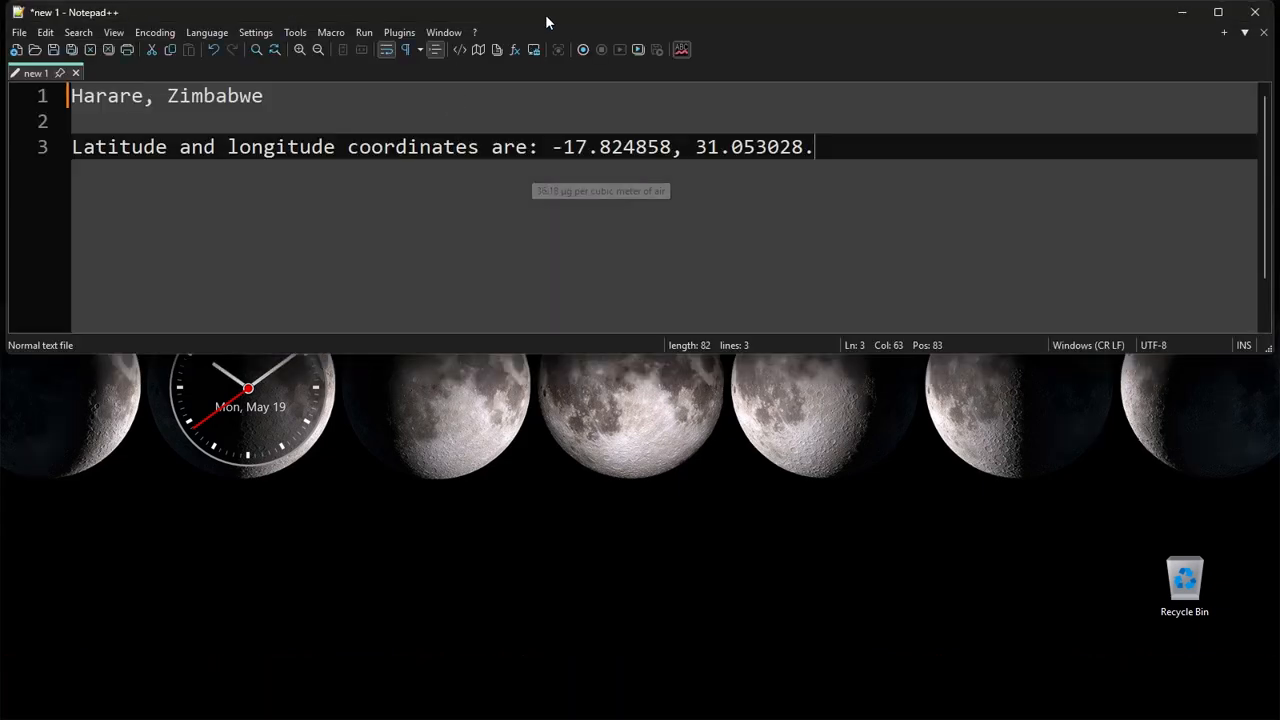
pyautogui.moveTo(546, 20); pyautogui.dragTo(536, 353)
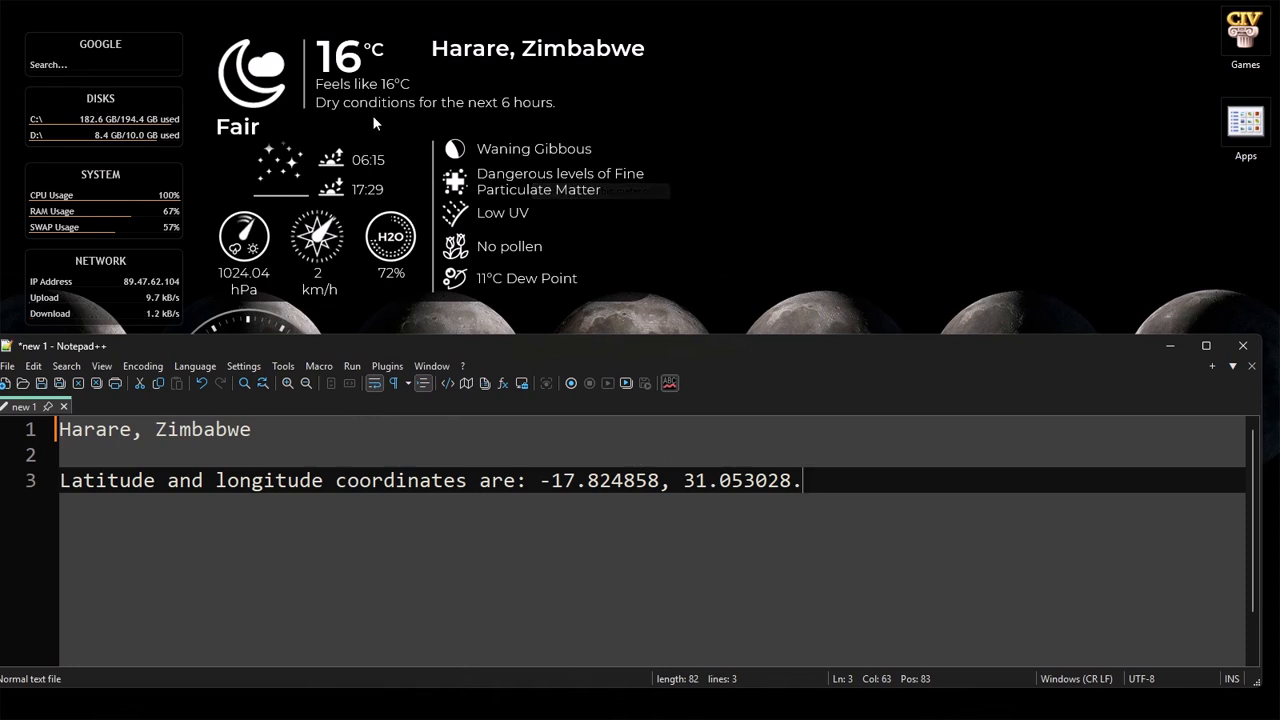
pyautogui.click(1168, 346)
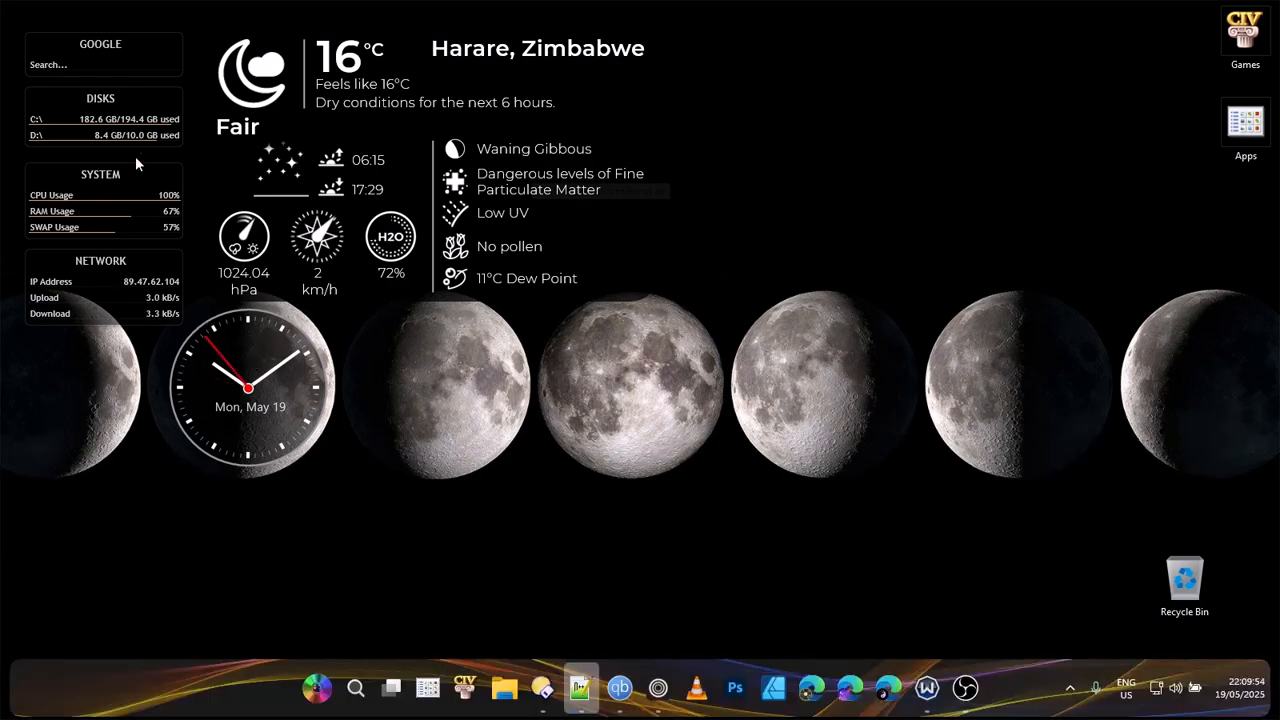
# Step: View the Rainmeter skin options of the Network, lottaweather and Windows10Clock widgets, and dismiss them
pyautogui.rightClick(85, 284)
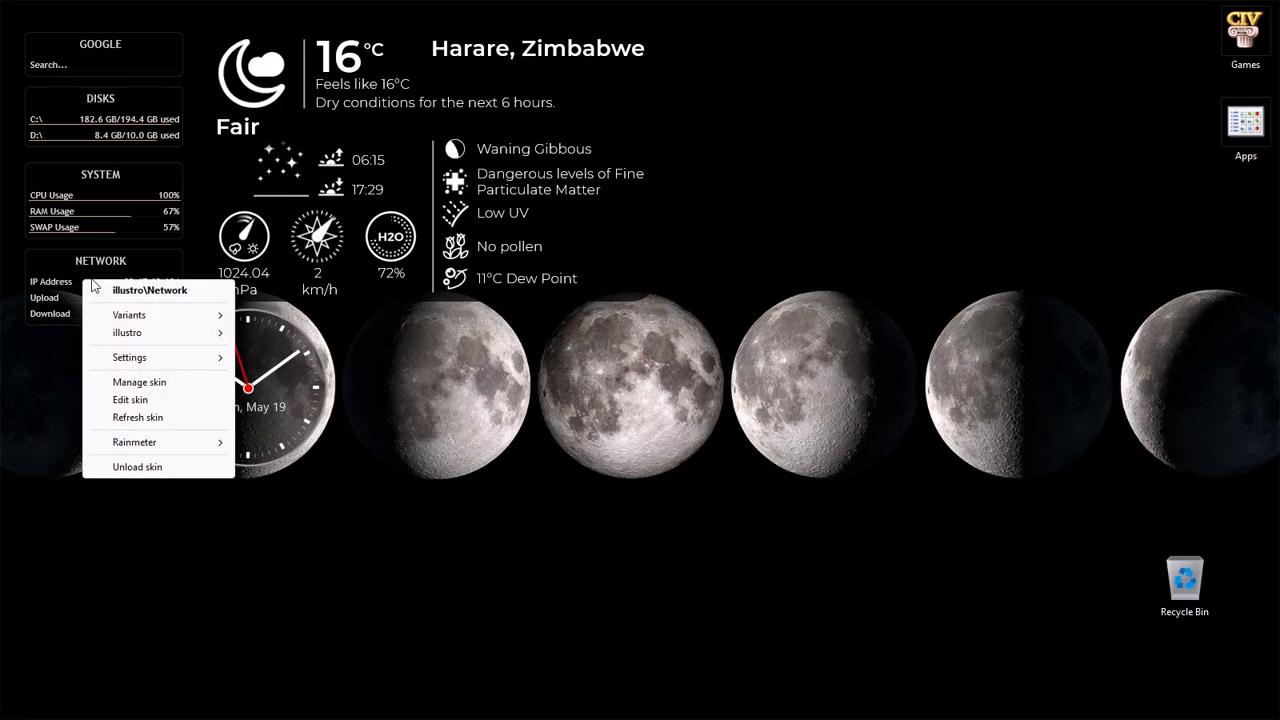
pyautogui.click(398, 383)
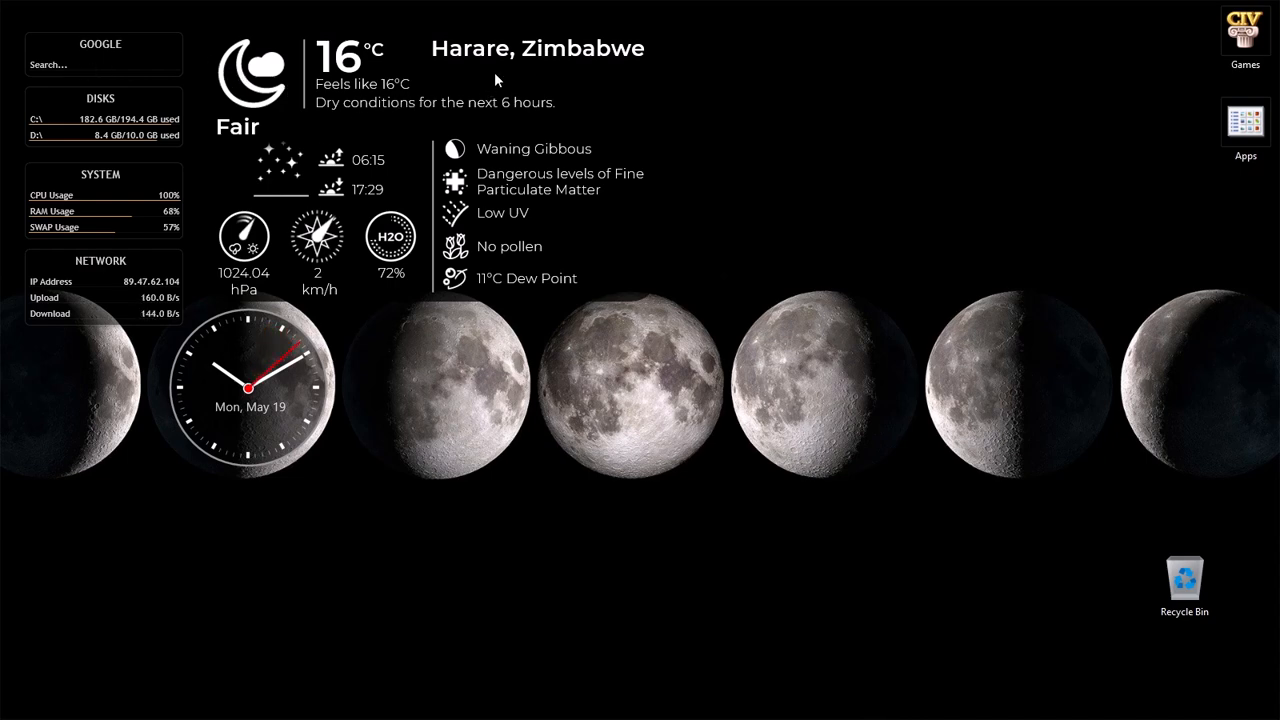
pyautogui.rightClick(404, 146)
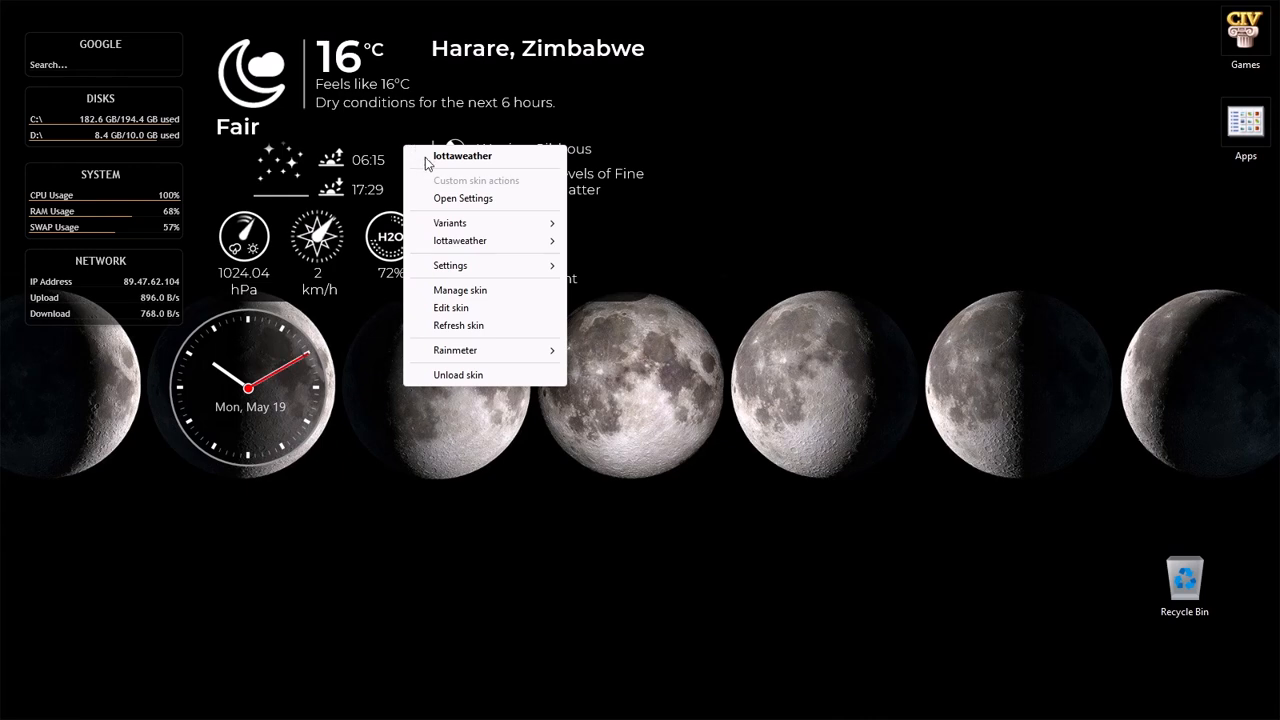
pyautogui.rightClick(253, 350)
pyautogui.rightClick(254, 349)
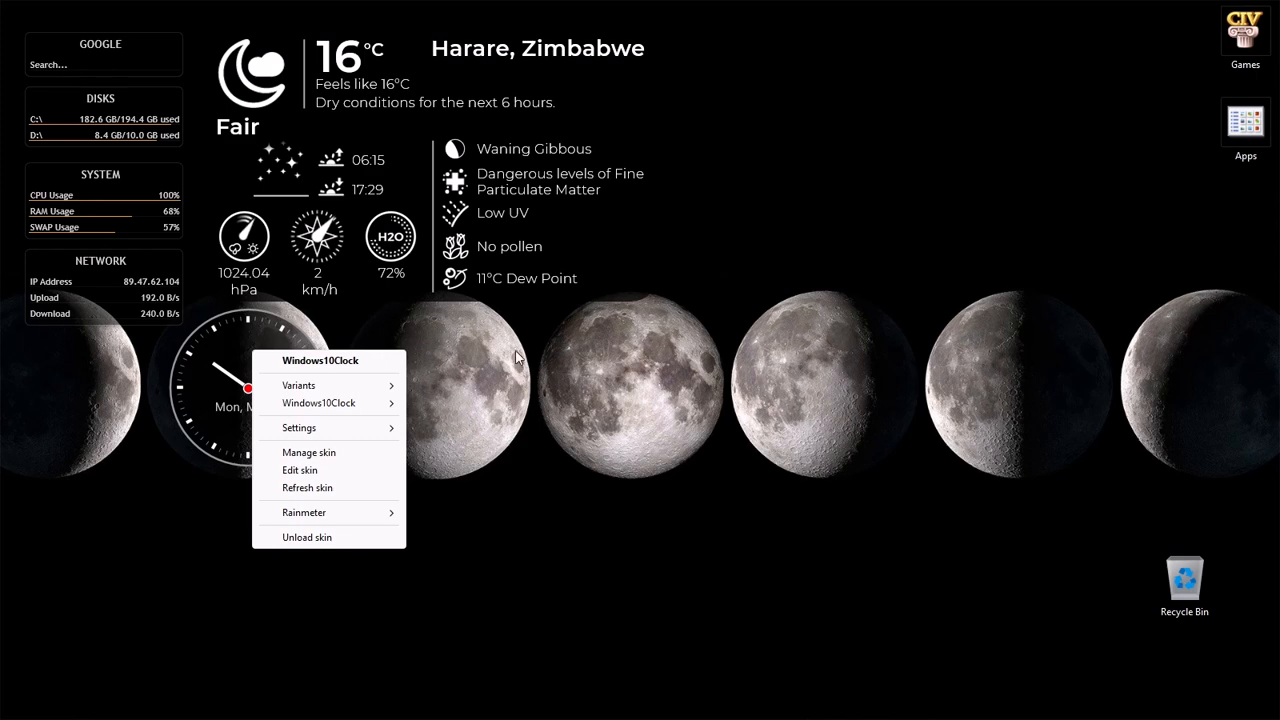
pyautogui.click(777, 187)
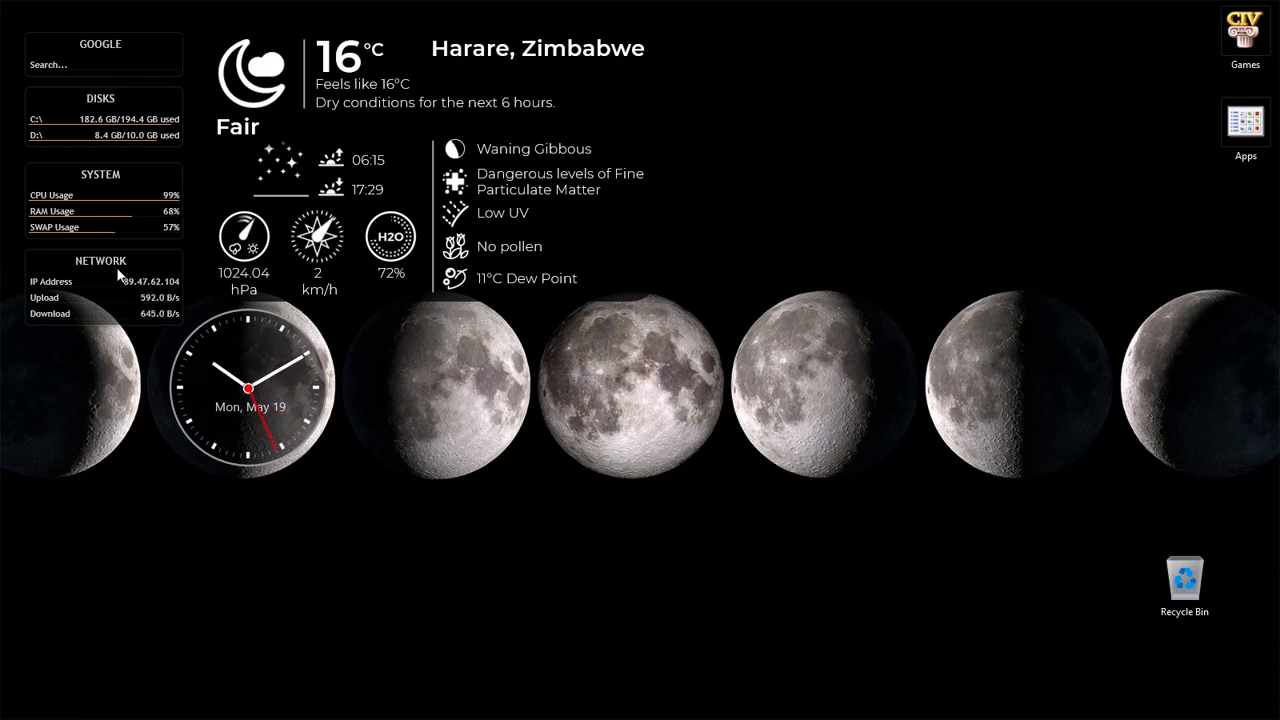
# Step: Search for "bing wallpaper today" from the desktop Google widget, and close the two older tabs in the browser
pyautogui.click(44, 66)
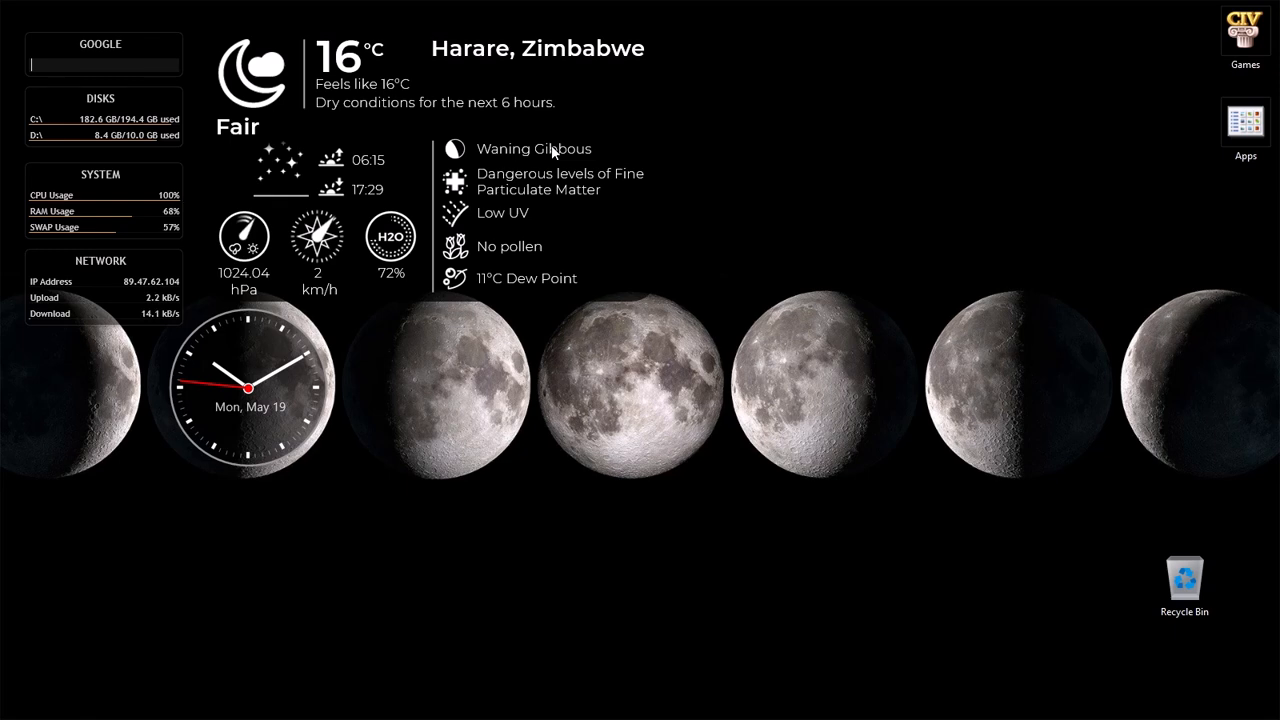
pyautogui.write('b')
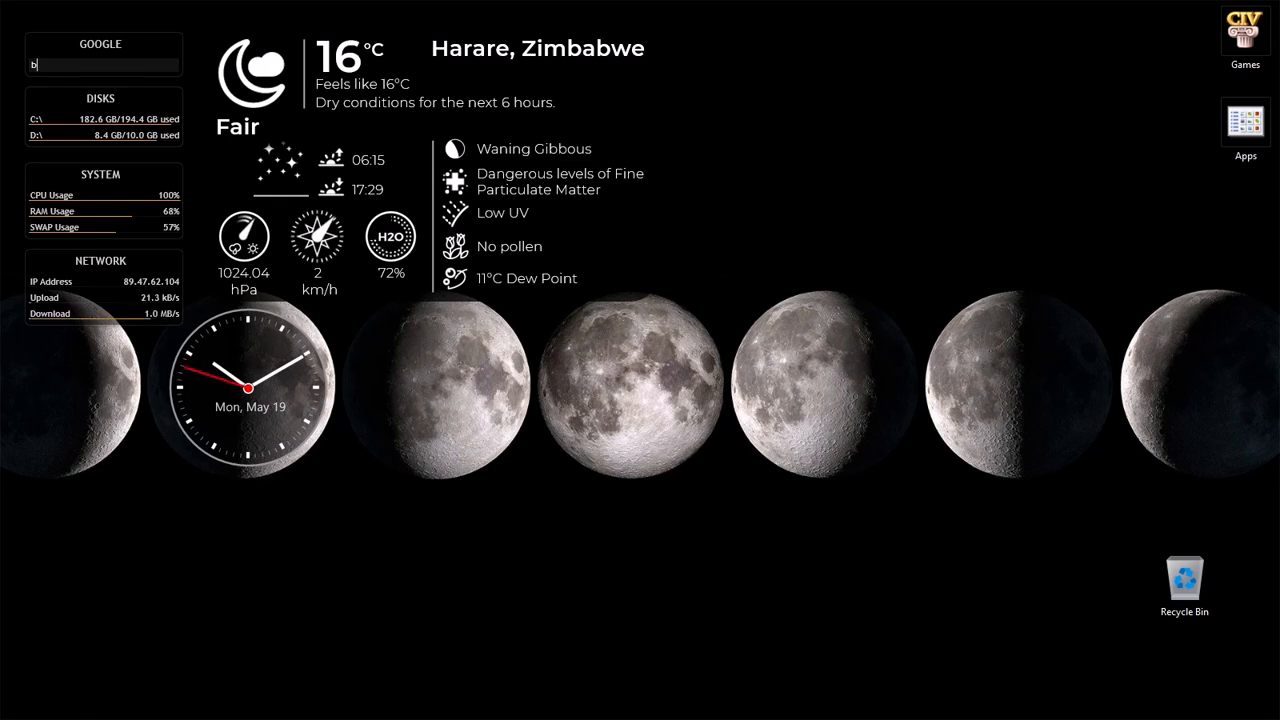
pyautogui.write('ing wallpaper')
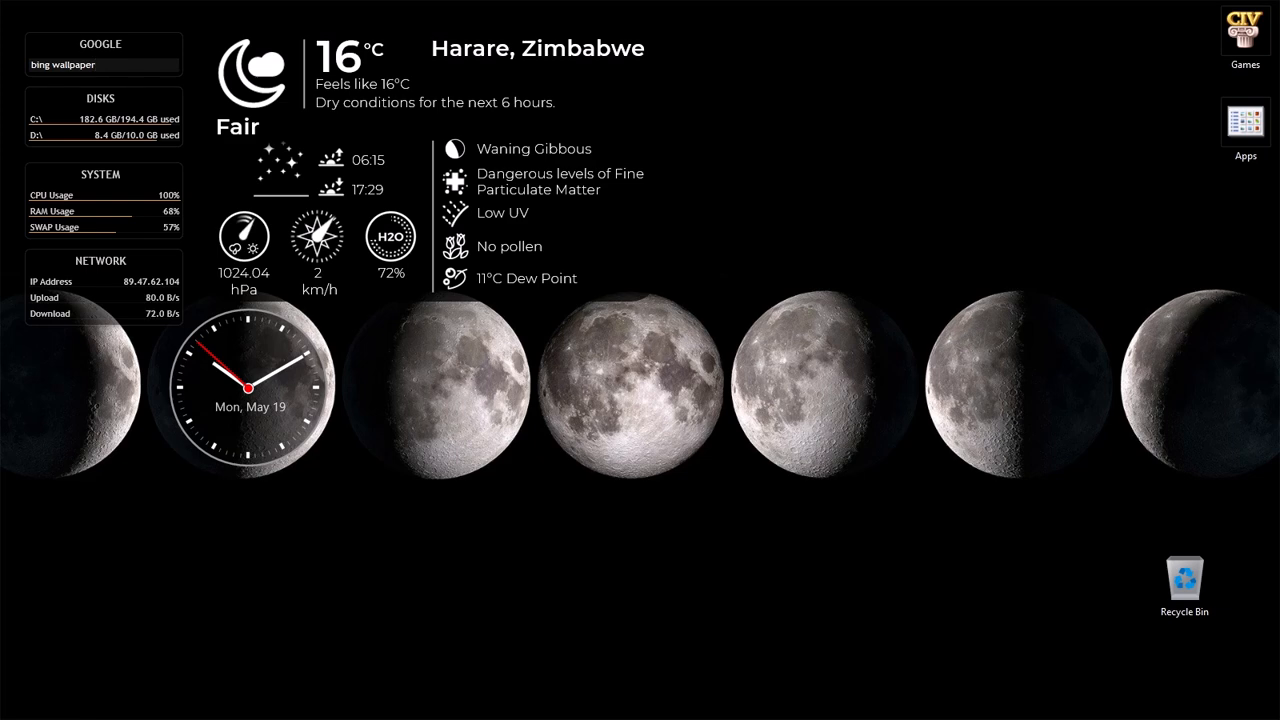
pyautogui.write(' today')
pyautogui.press('Return')
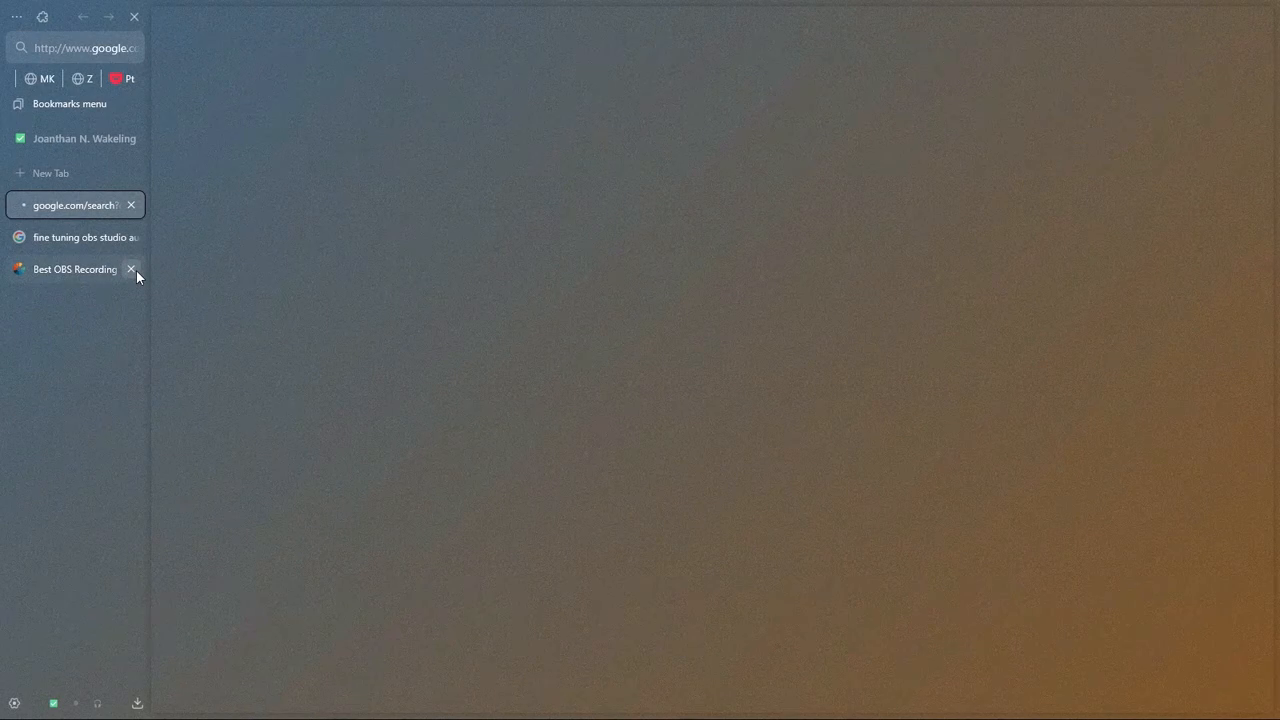
pyautogui.click(139, 269)
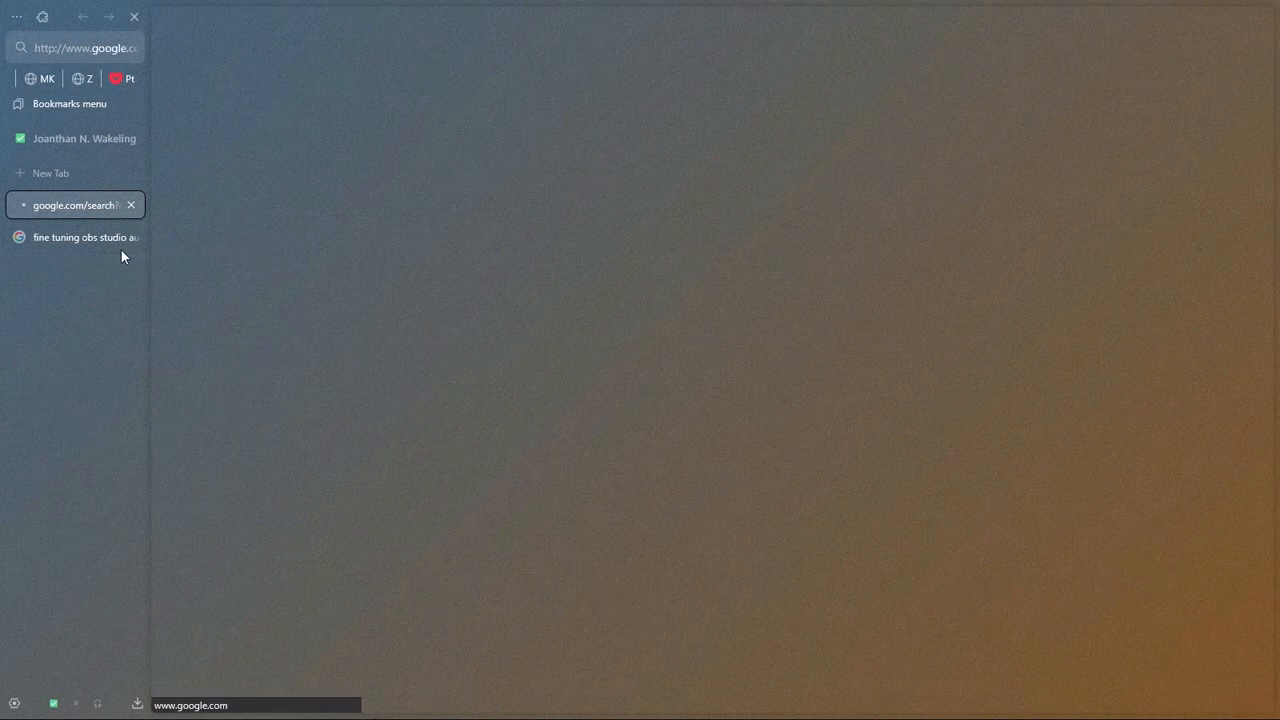
pyautogui.click(131, 237)
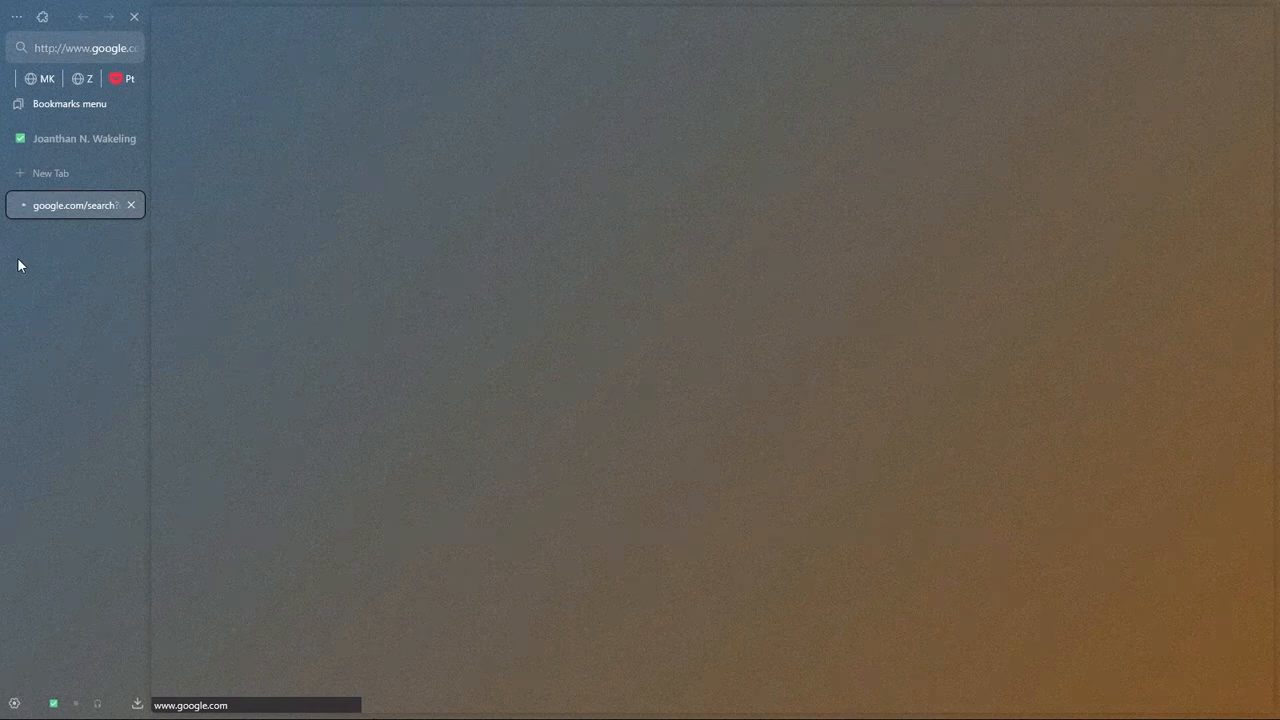
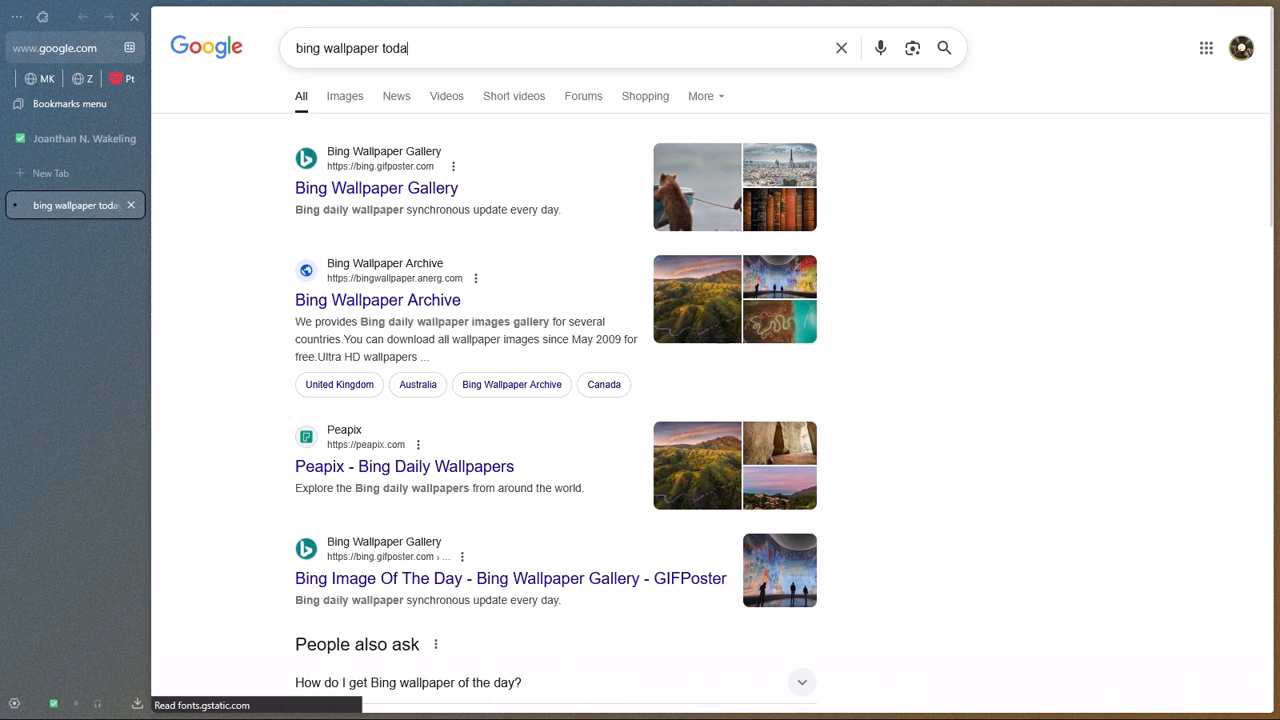
# Step: Clear the query from the Google results page's search box
pyautogui.press('BackSpace')
pyautogui.press('BackSpace')
pyautogui.press('BackSpace')
pyautogui.press('BackSpace')
pyautogui.press('BackSpace')
pyautogui.press('BackSpace')
pyautogui.press('BackSpace')
pyautogui.press('BackSpace')
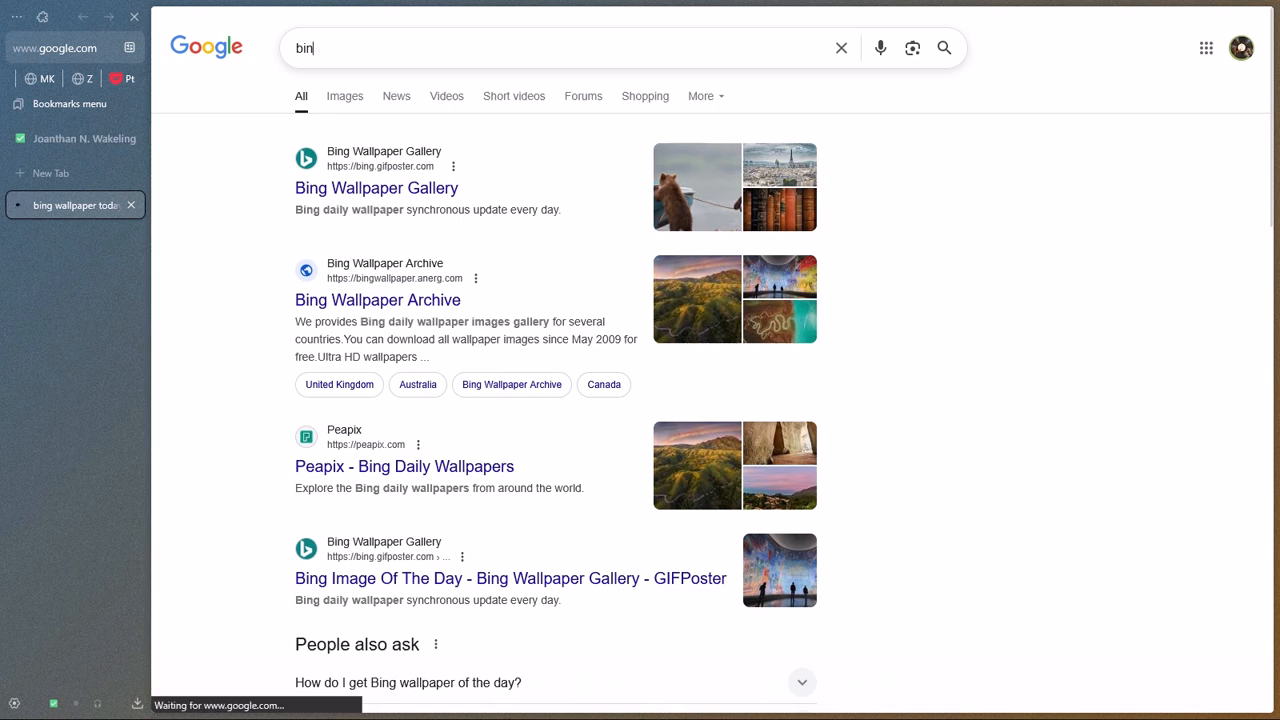
pyautogui.press('BackSpace')
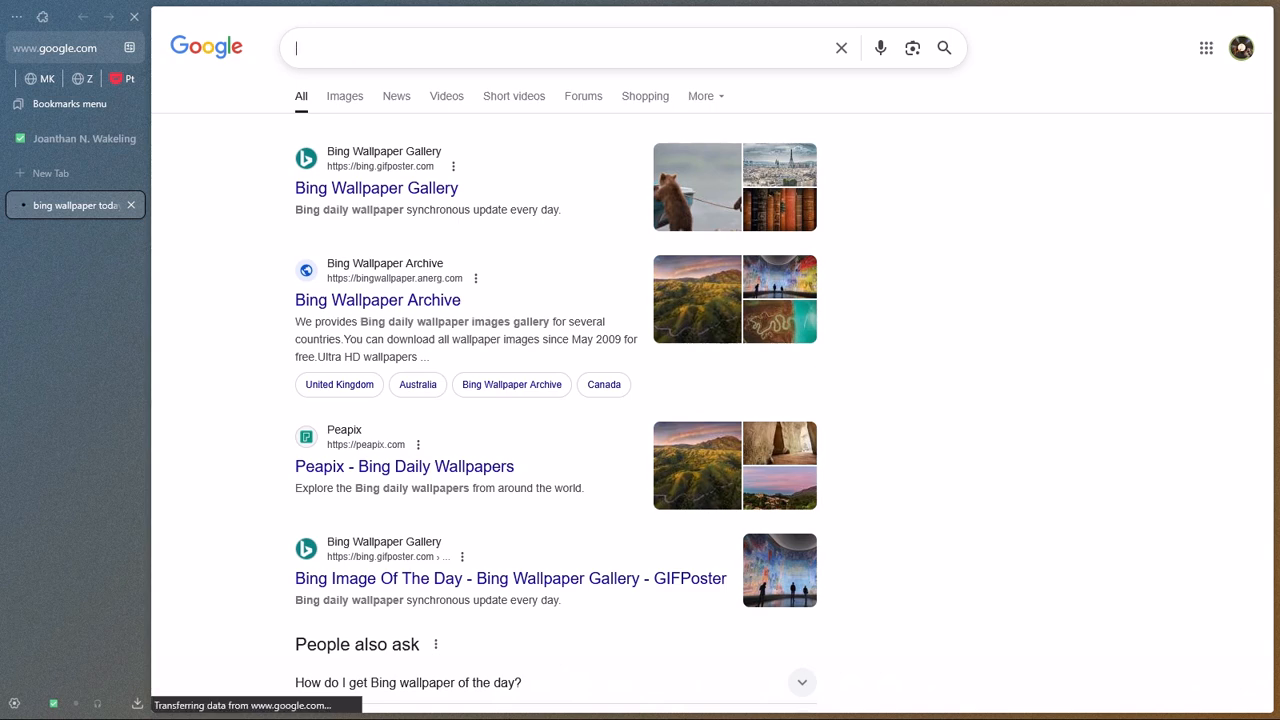
# Step: Load bing.com in the current browser tab to view its wallpaper
pyautogui.click(88, 48)
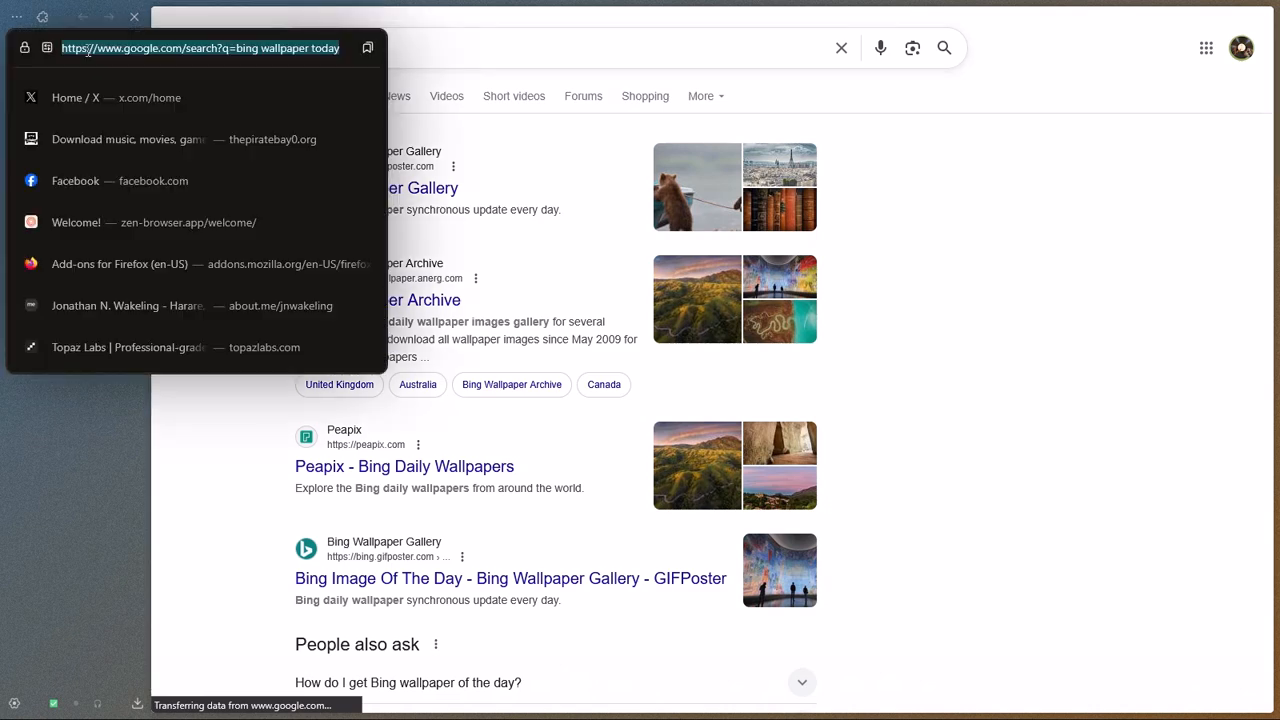
pyautogui.write('bir')
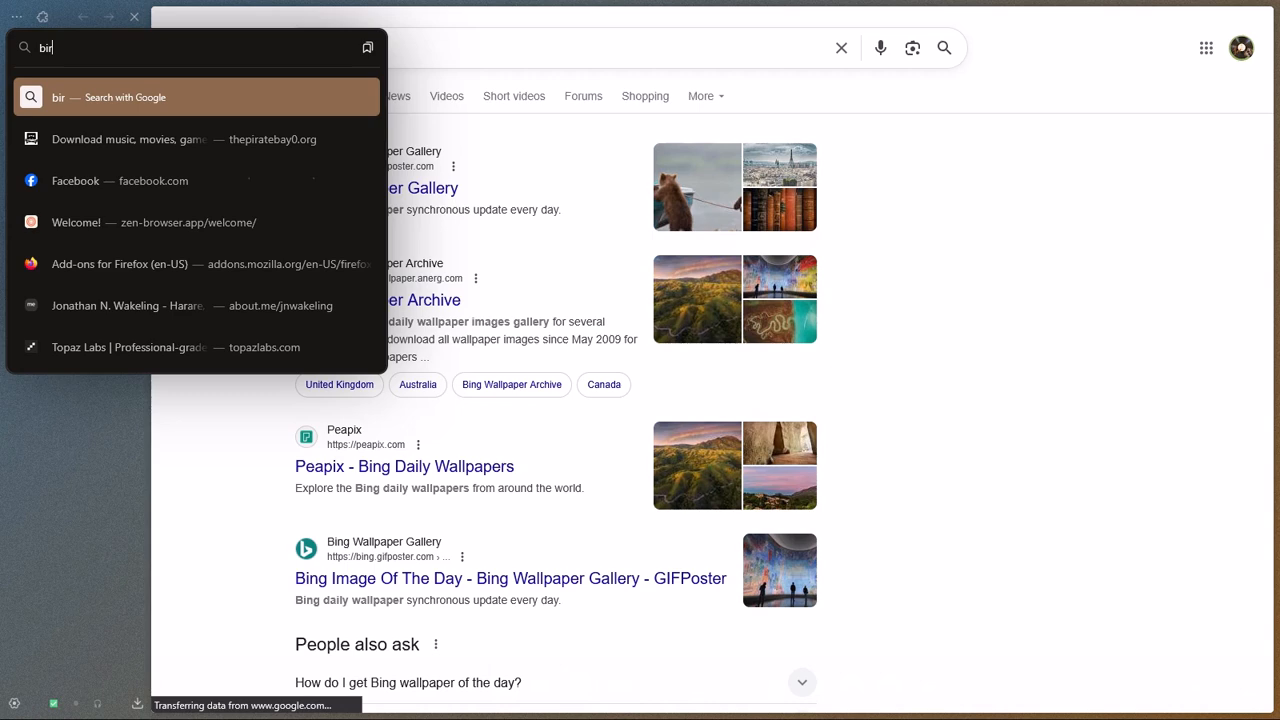
pyautogui.press('BackSpace')
pyautogui.write('ng.com')
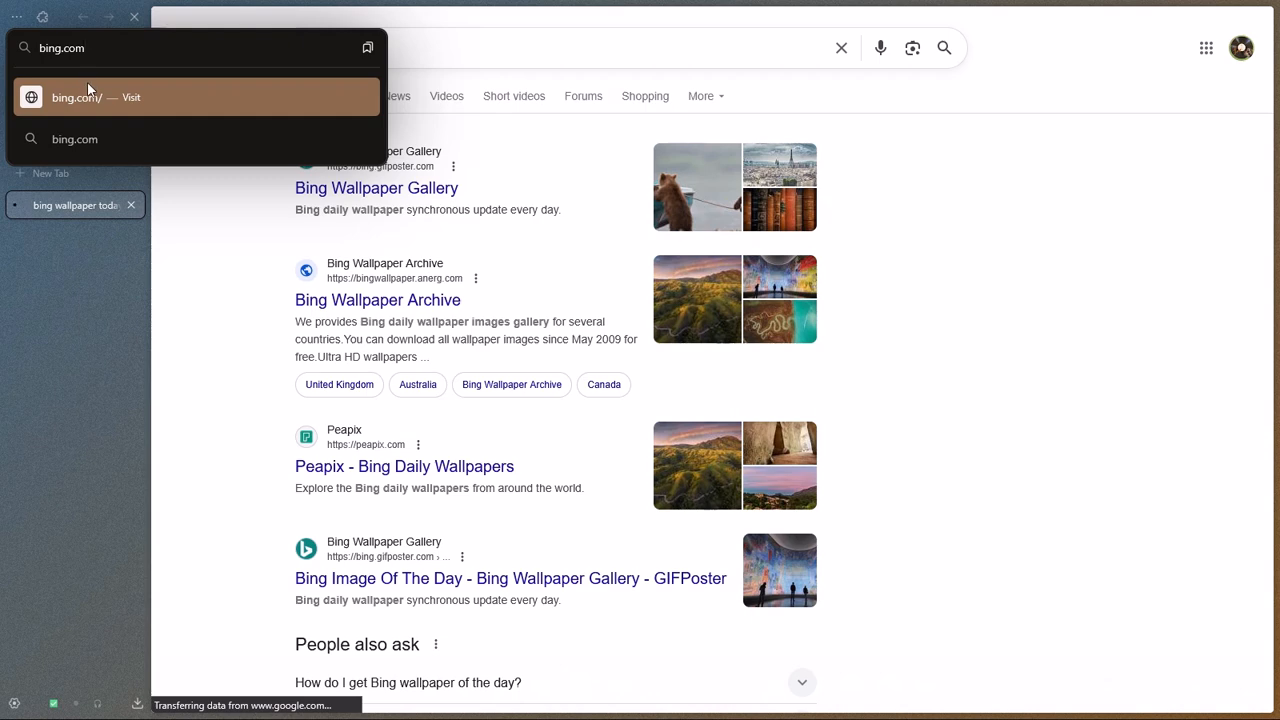
pyautogui.click(88, 94)
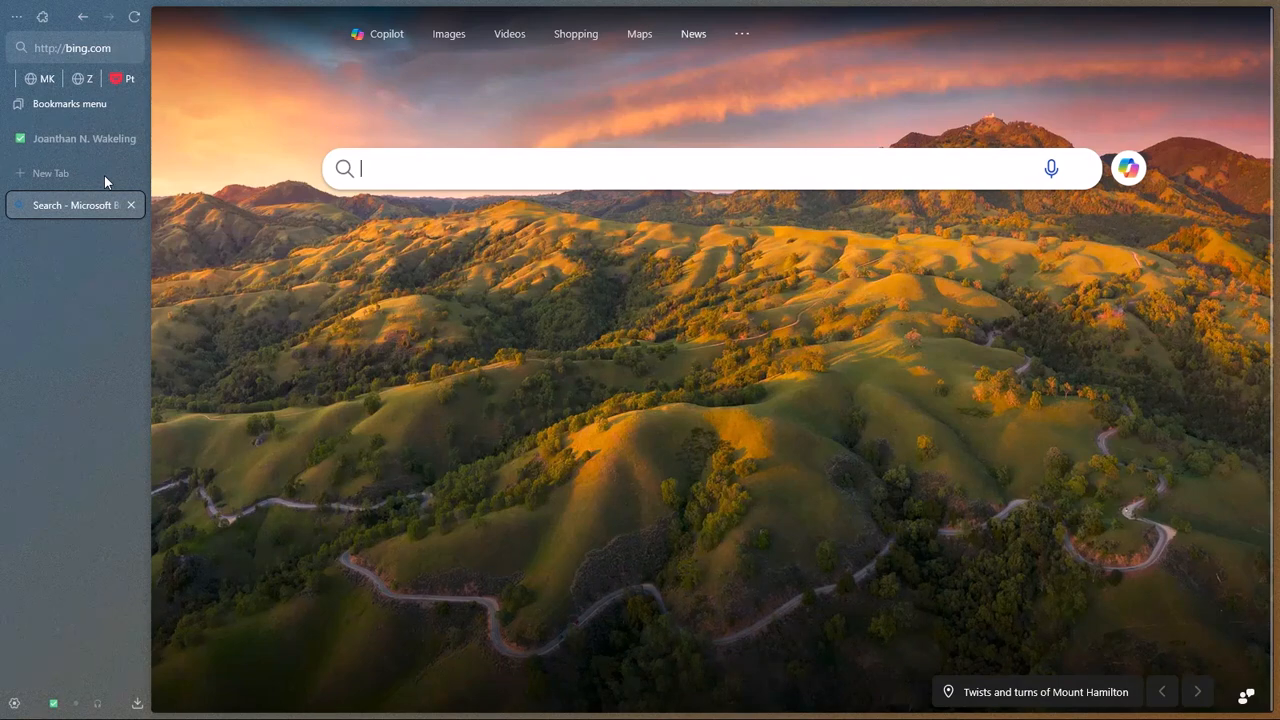
# Step: Close the Bing tab, minimize the browser and bring up the taskbar on the desktop
pyautogui.click(137, 202)
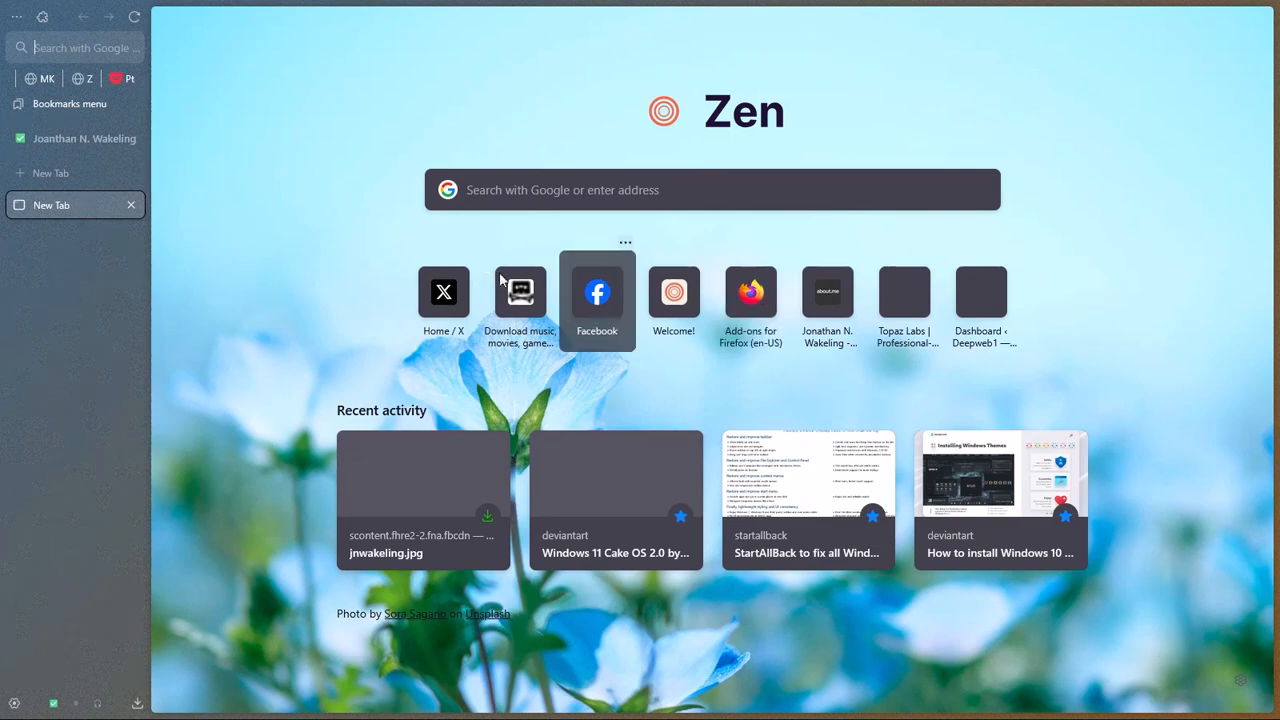
pyautogui.click(1190, 8)
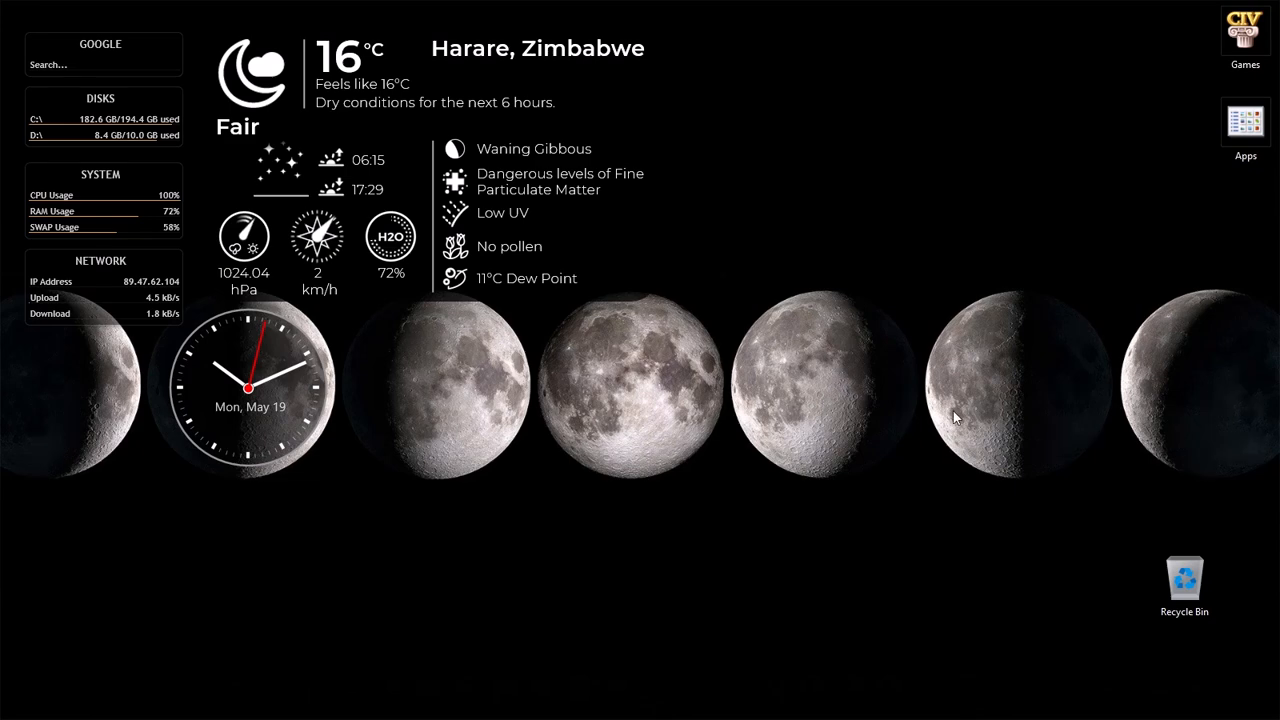
pyautogui.press('super')
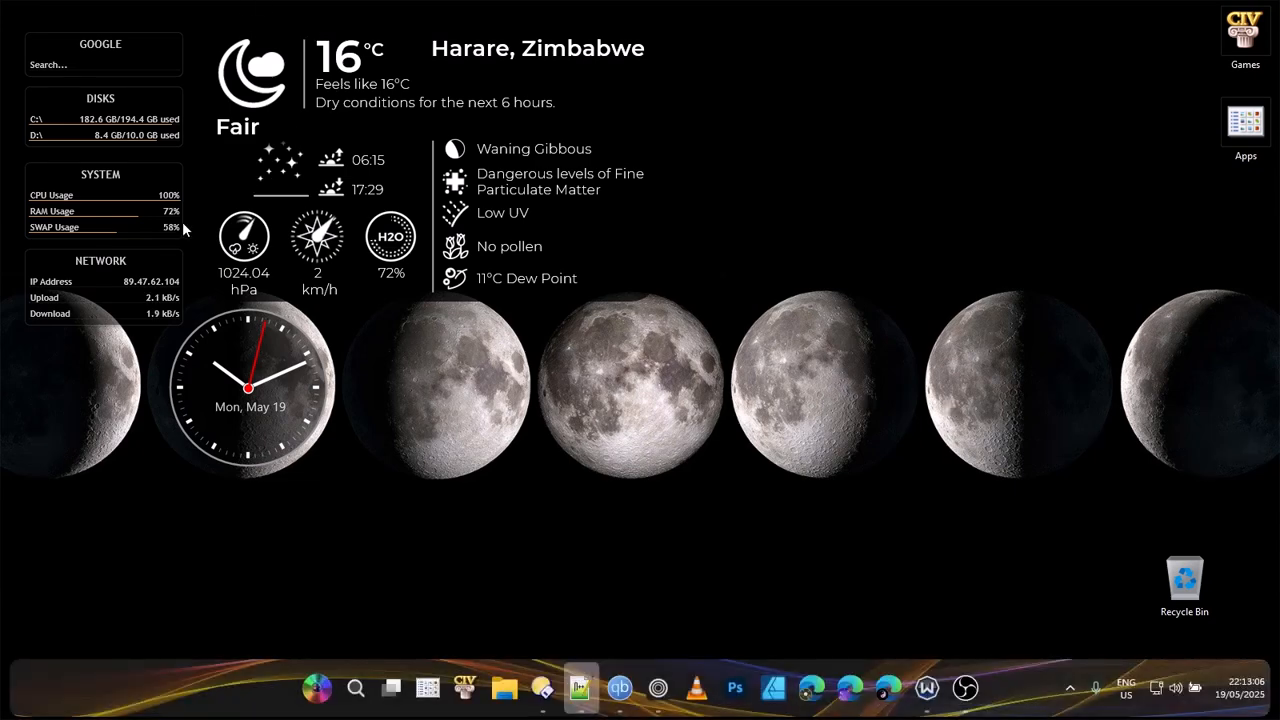
# Step: Load the Slinky_Win11 Rainmeter layout through the desktop clock widget's options
pyautogui.rightClick(262, 364)
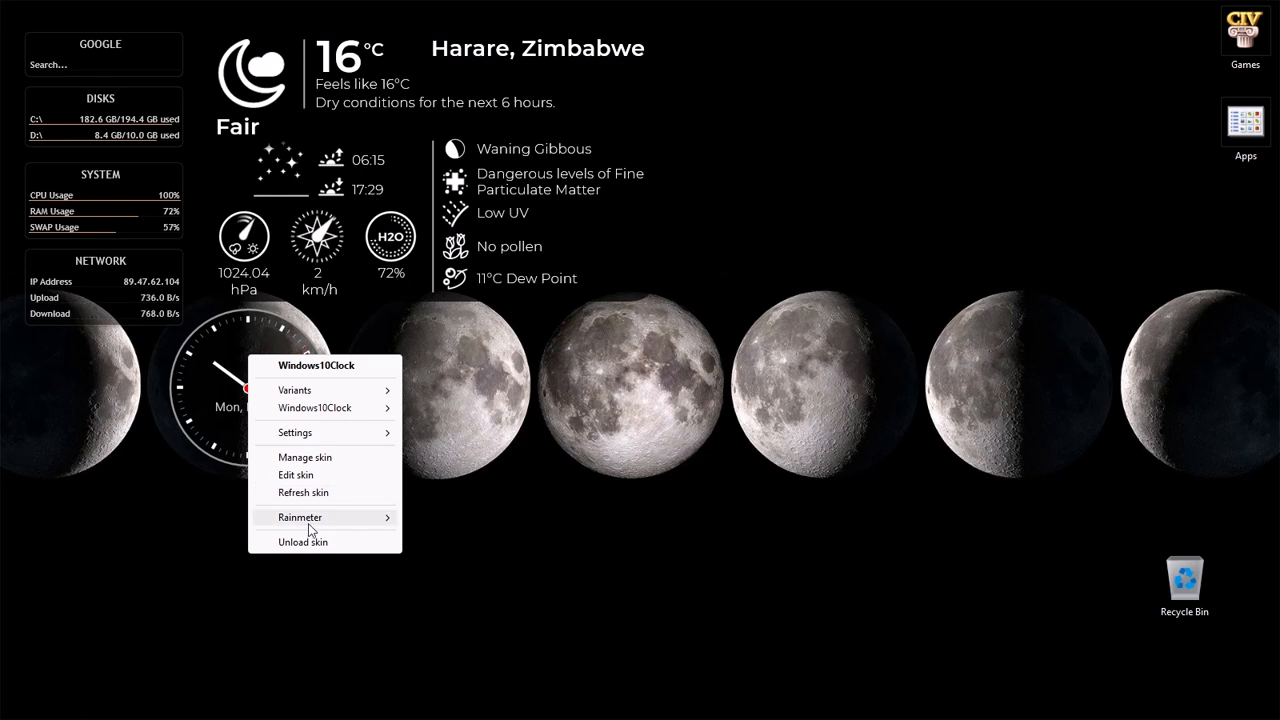
pyautogui.moveTo(312, 518)
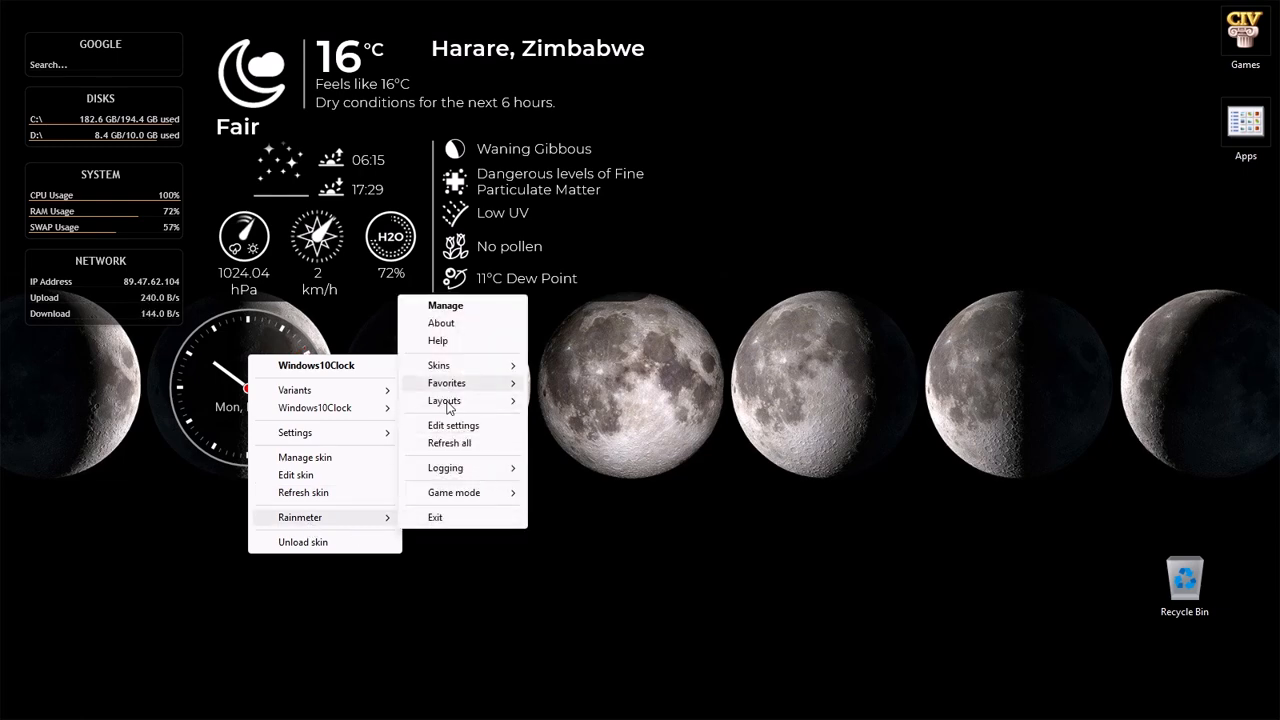
pyautogui.moveTo(446, 402)
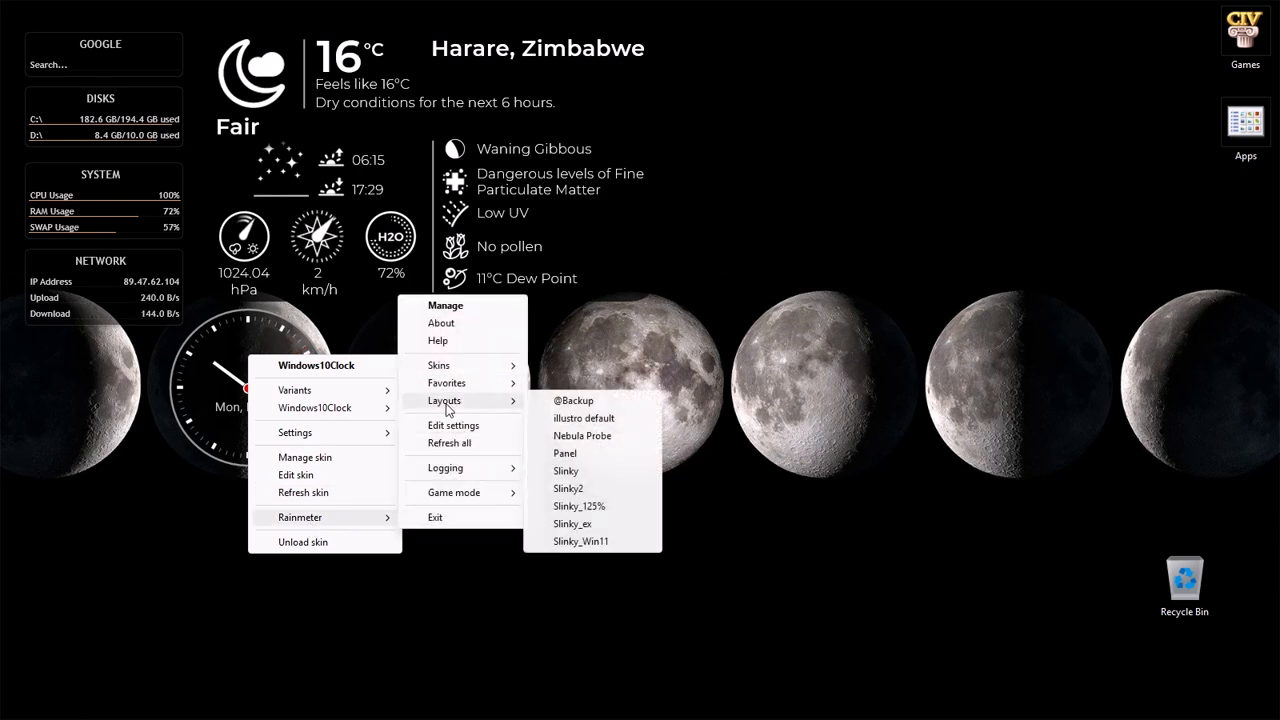
pyautogui.click(581, 541)
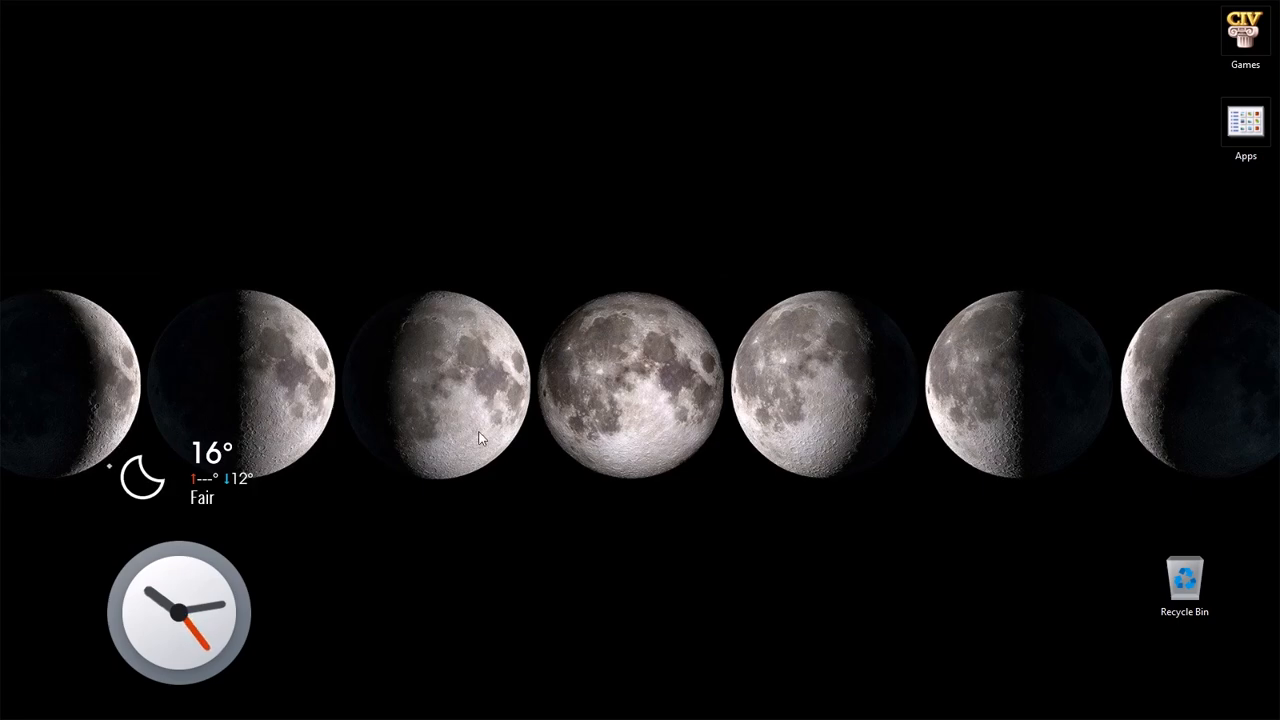
# Step: Launch WindowFX from the pinned programs, move its configuration window higher on the desktop, and turn WindowFX features on
pyautogui.moveTo(1053, 716)
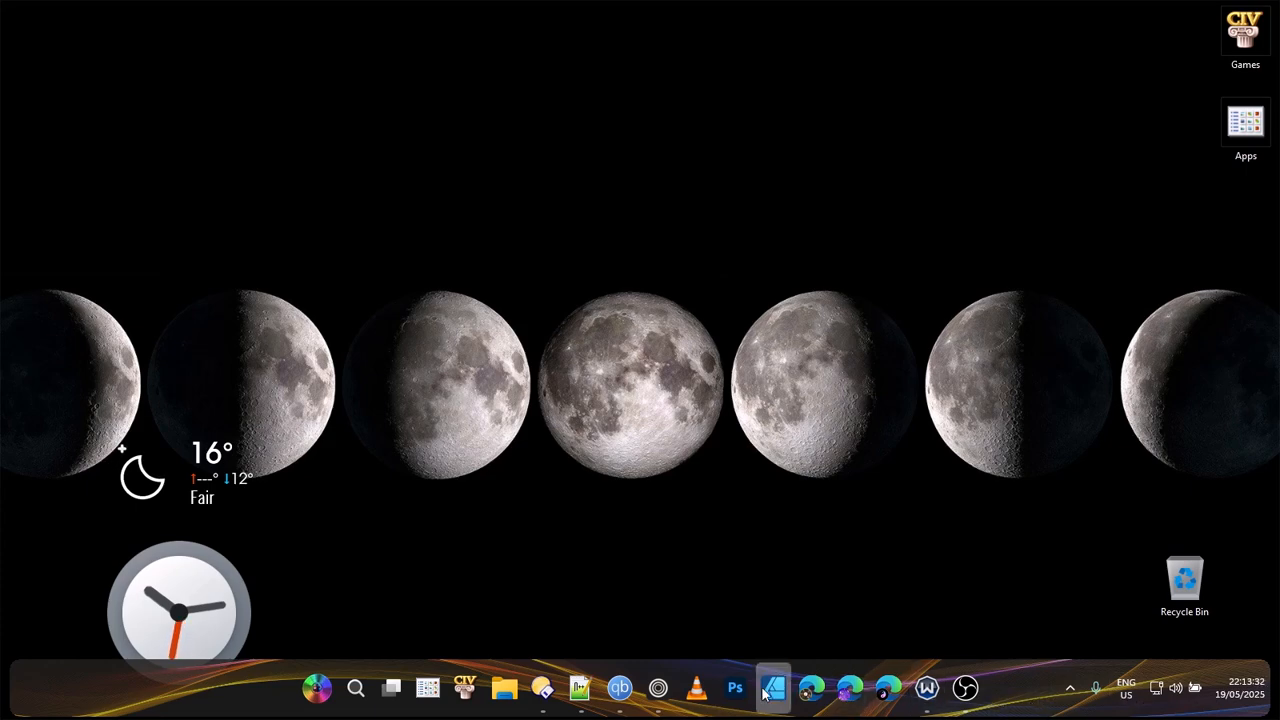
pyautogui.click(316, 686)
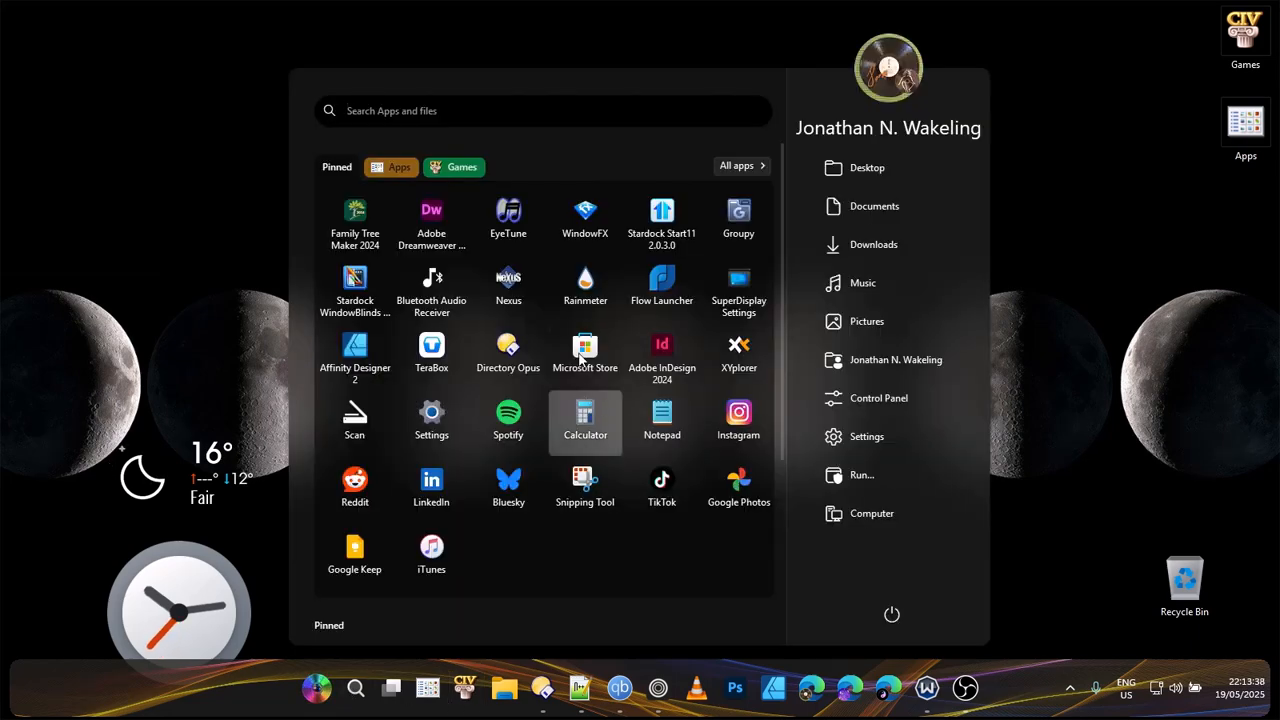
pyautogui.click(591, 213)
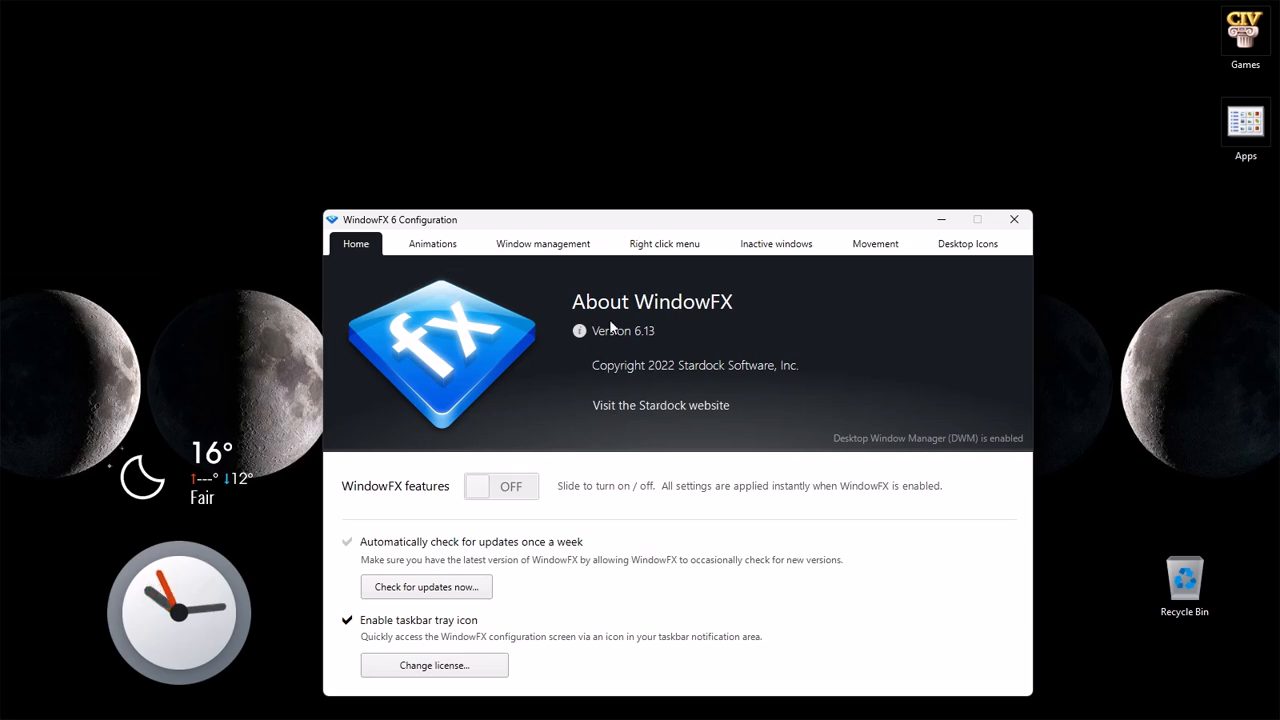
pyautogui.moveTo(649, 221); pyautogui.dragTo(645, 144)
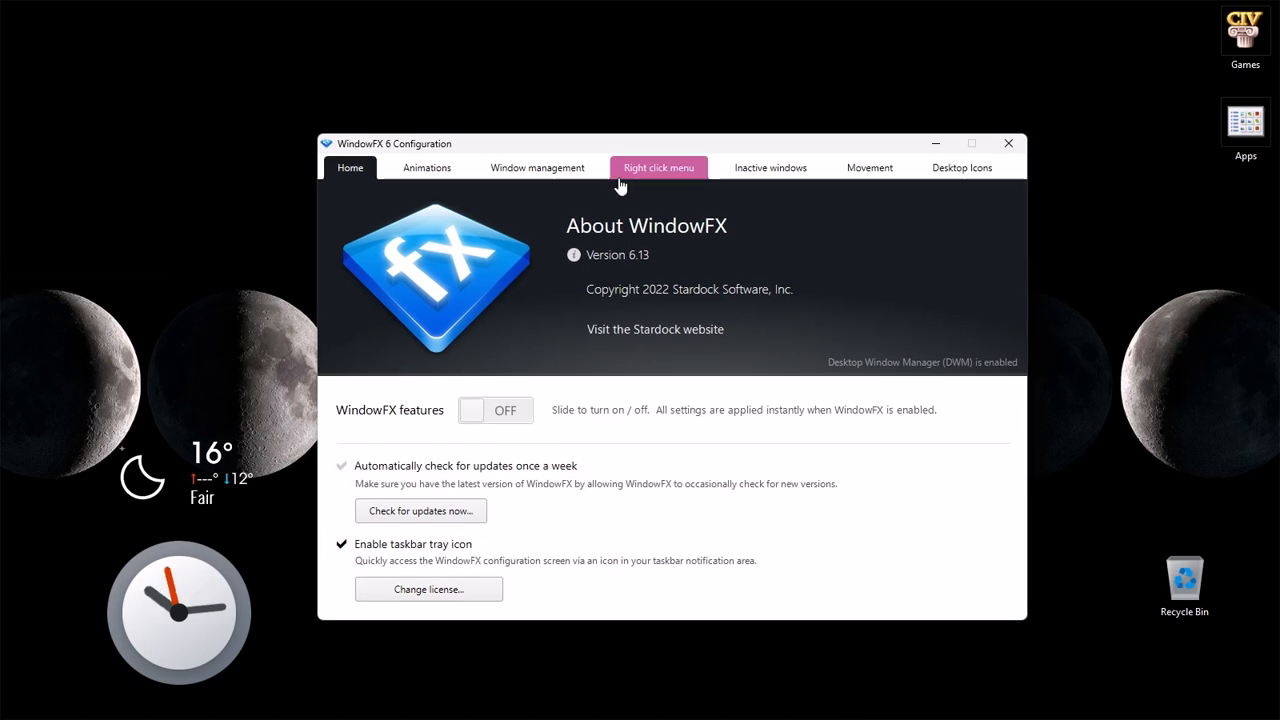
pyautogui.click(508, 414)
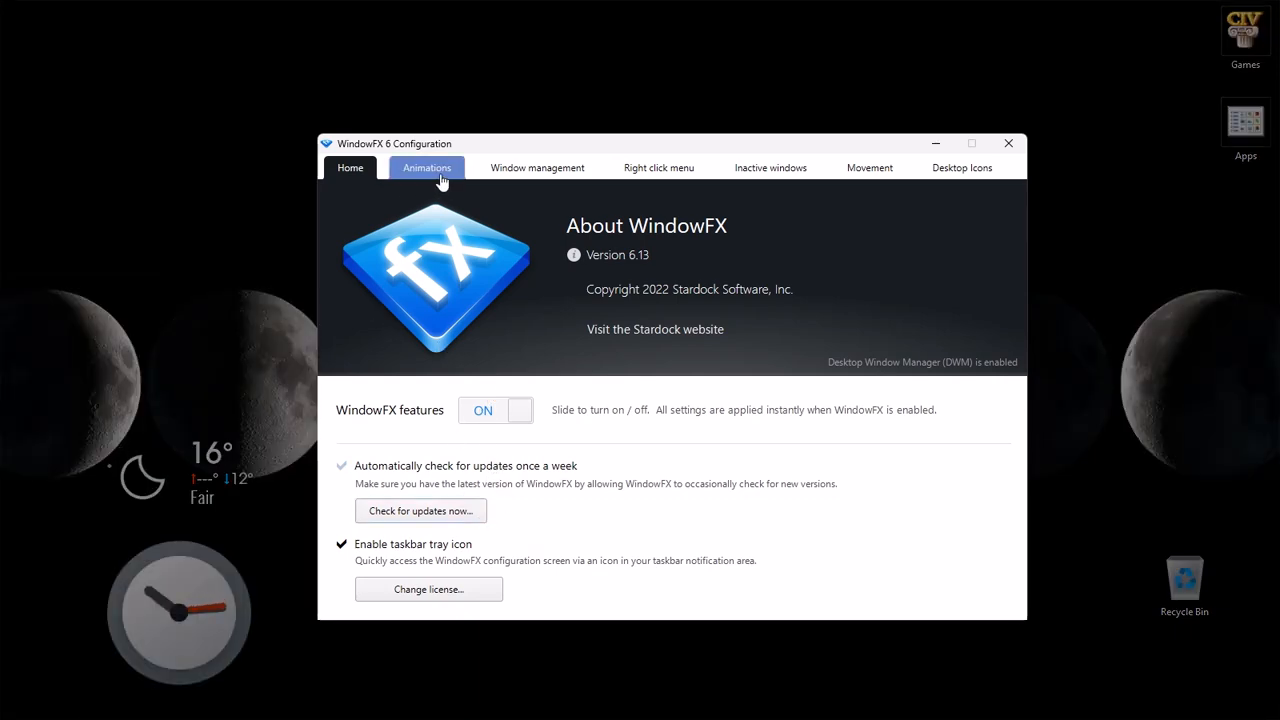
# Step: Preview the Close Blinds - Multiple styles animation set for opening windows in WindowFX
pyautogui.click(441, 179)
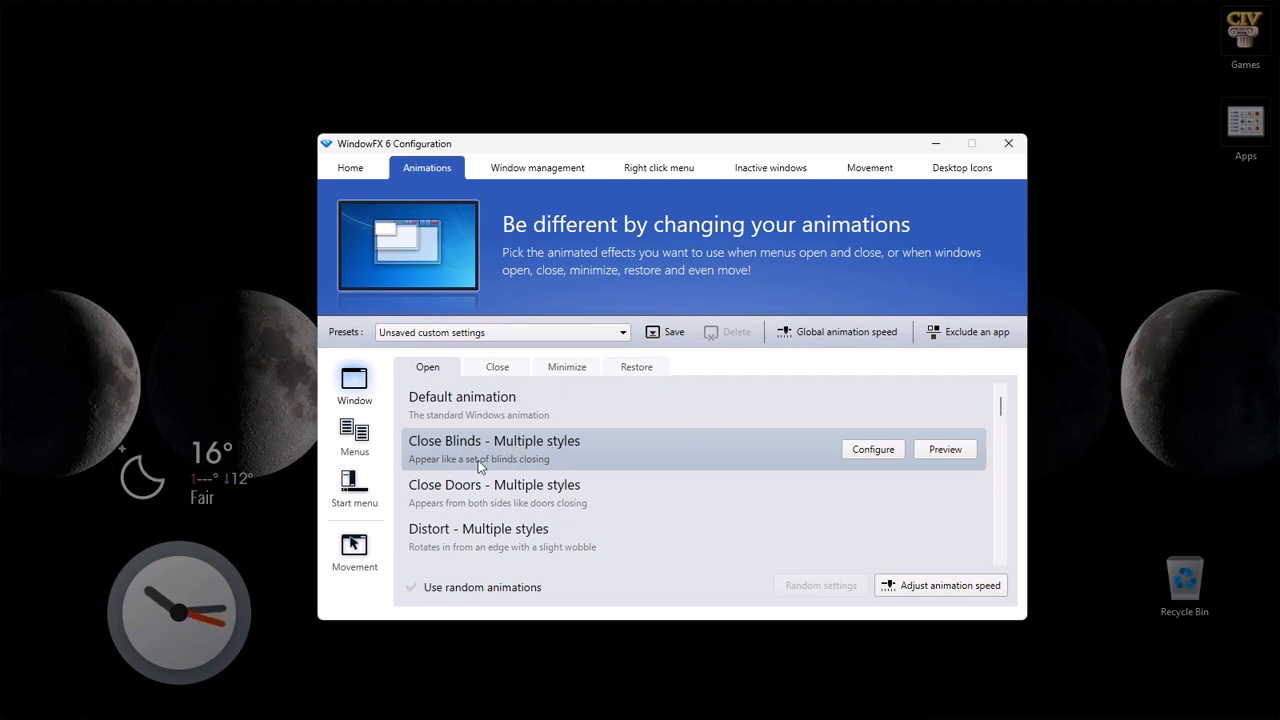
pyautogui.click(433, 370)
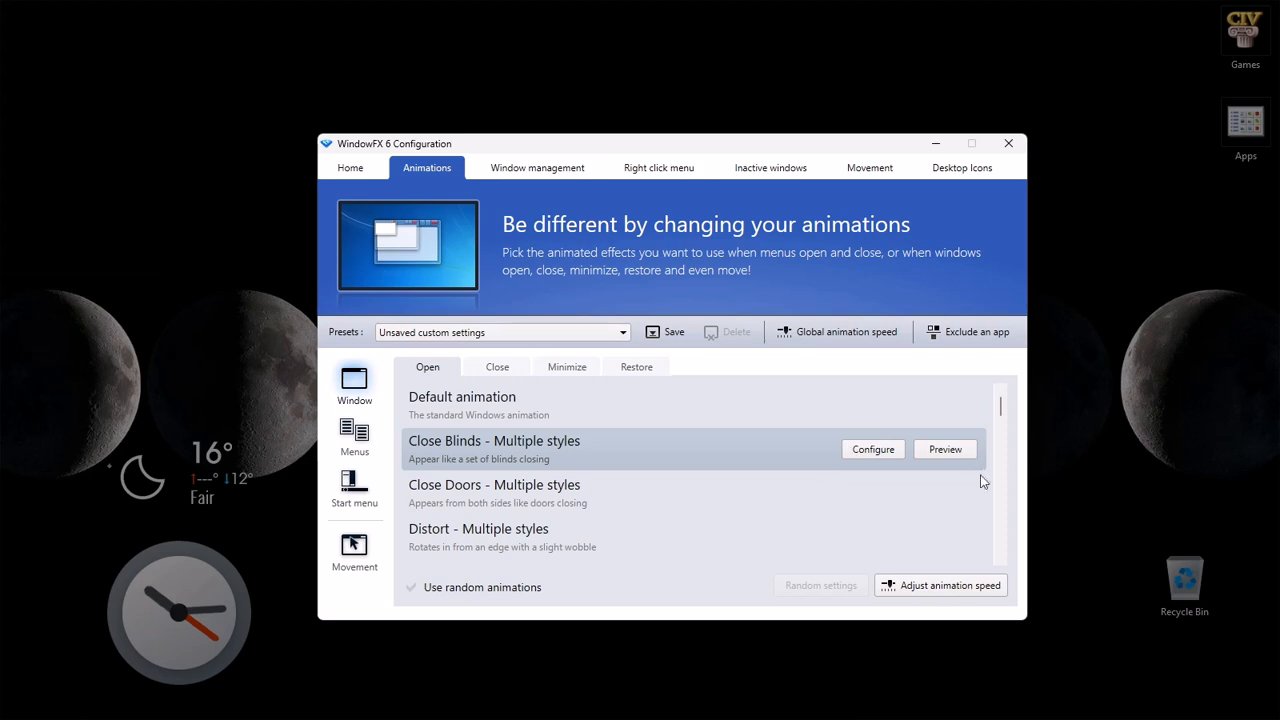
pyautogui.click(945, 450)
pyautogui.click(953, 449)
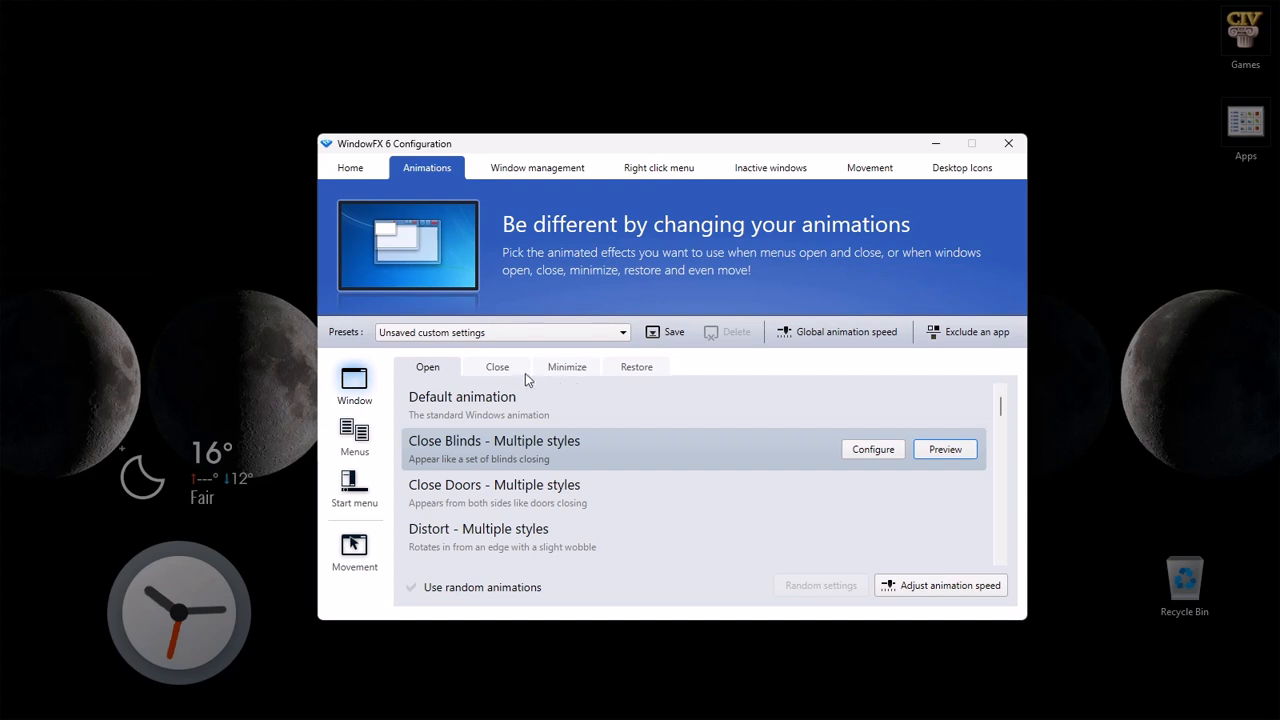
# Step: Preview the Distort3 animation set for closing windows, and close the WindowFX configuration
pyautogui.click(508, 369)
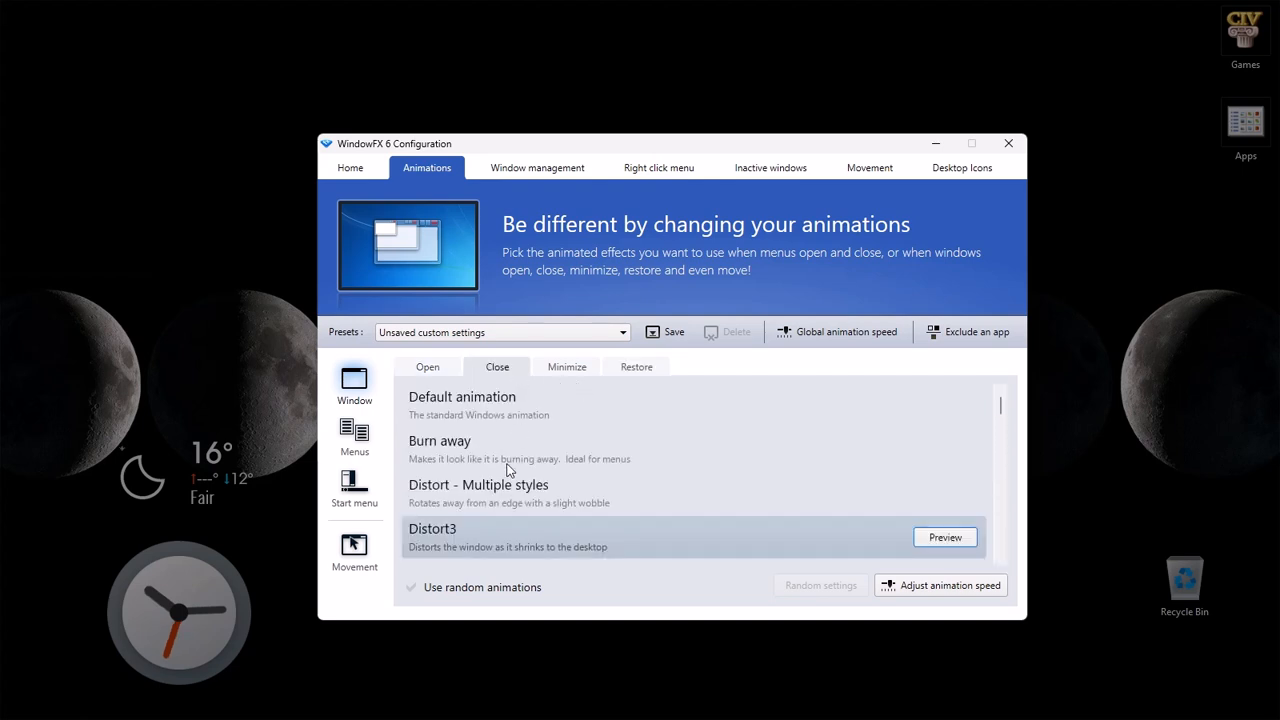
pyautogui.click(933, 539)
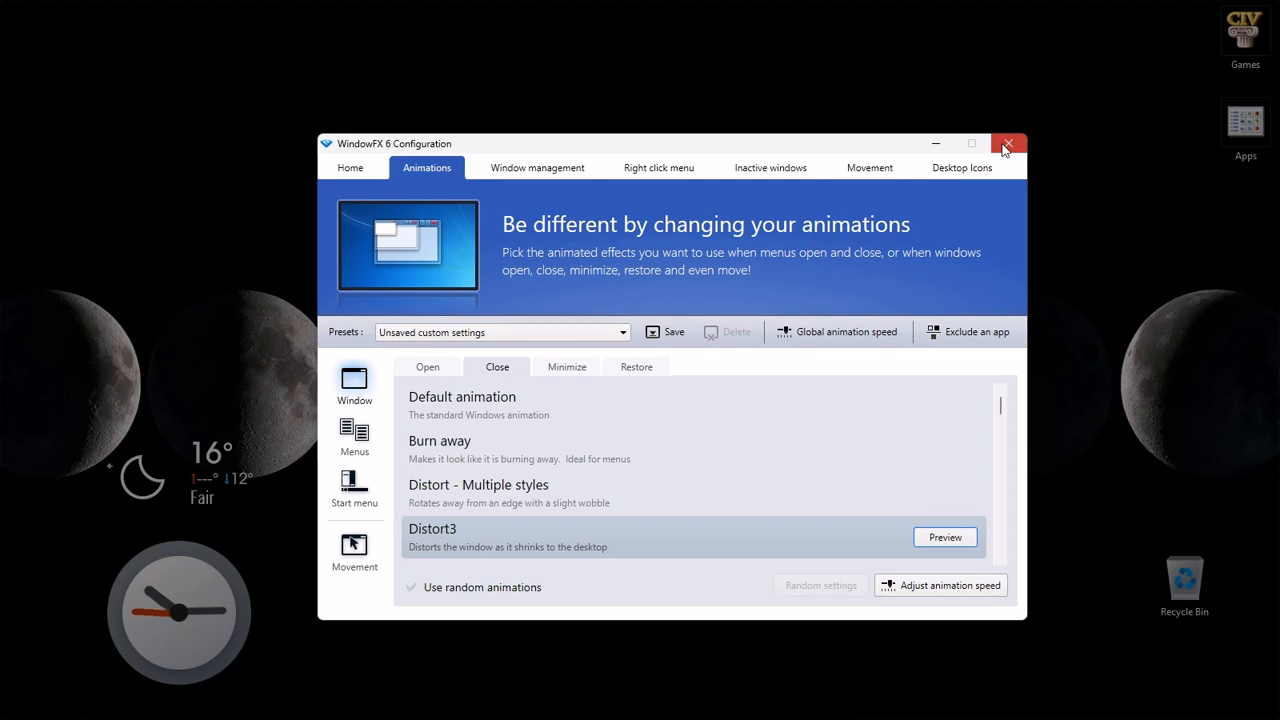
pyautogui.click(1006, 146)
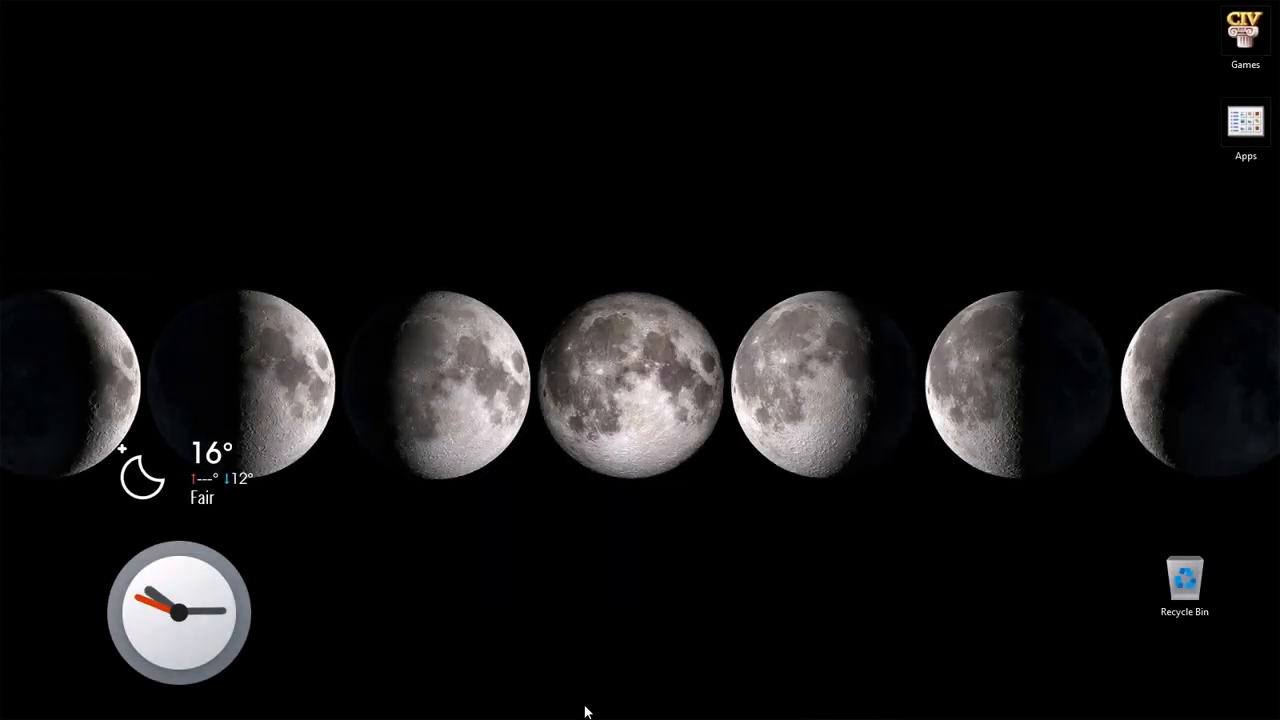
# Step: Open Notepad++, shrink its window to about half the screen width, and move it to the middle of the desktop
pyautogui.moveTo(575, 716)
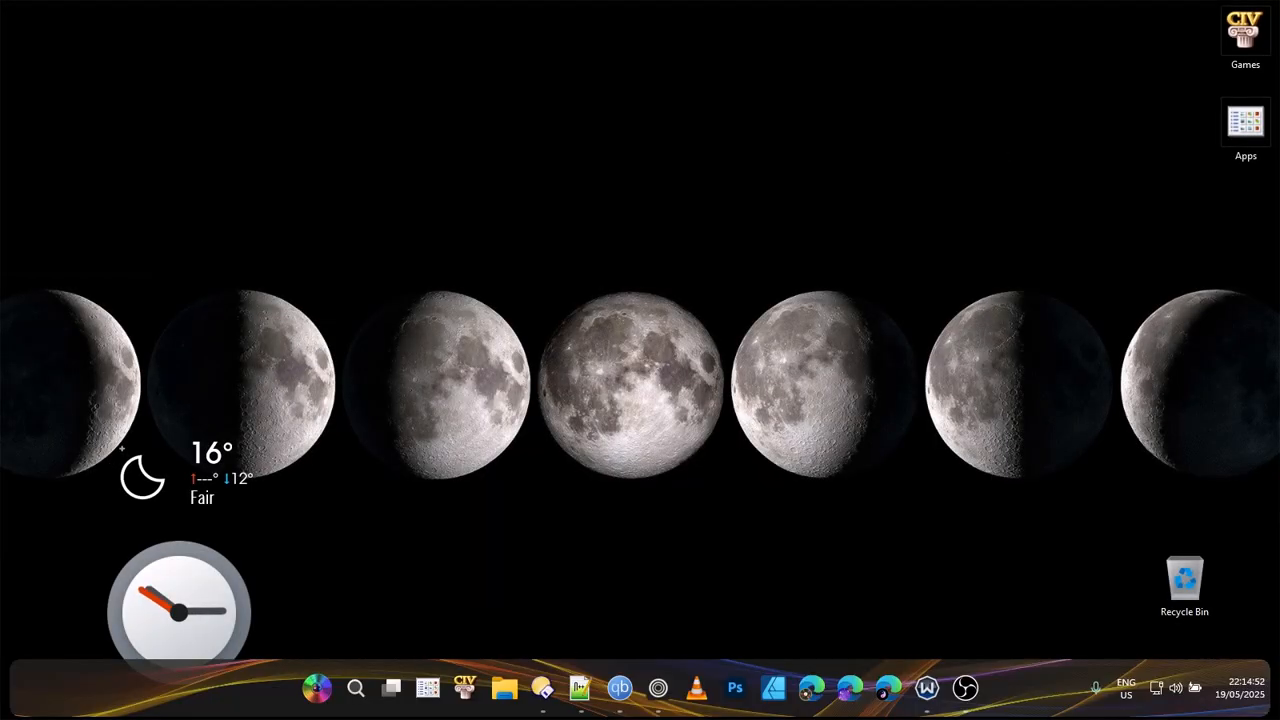
pyautogui.click(585, 690)
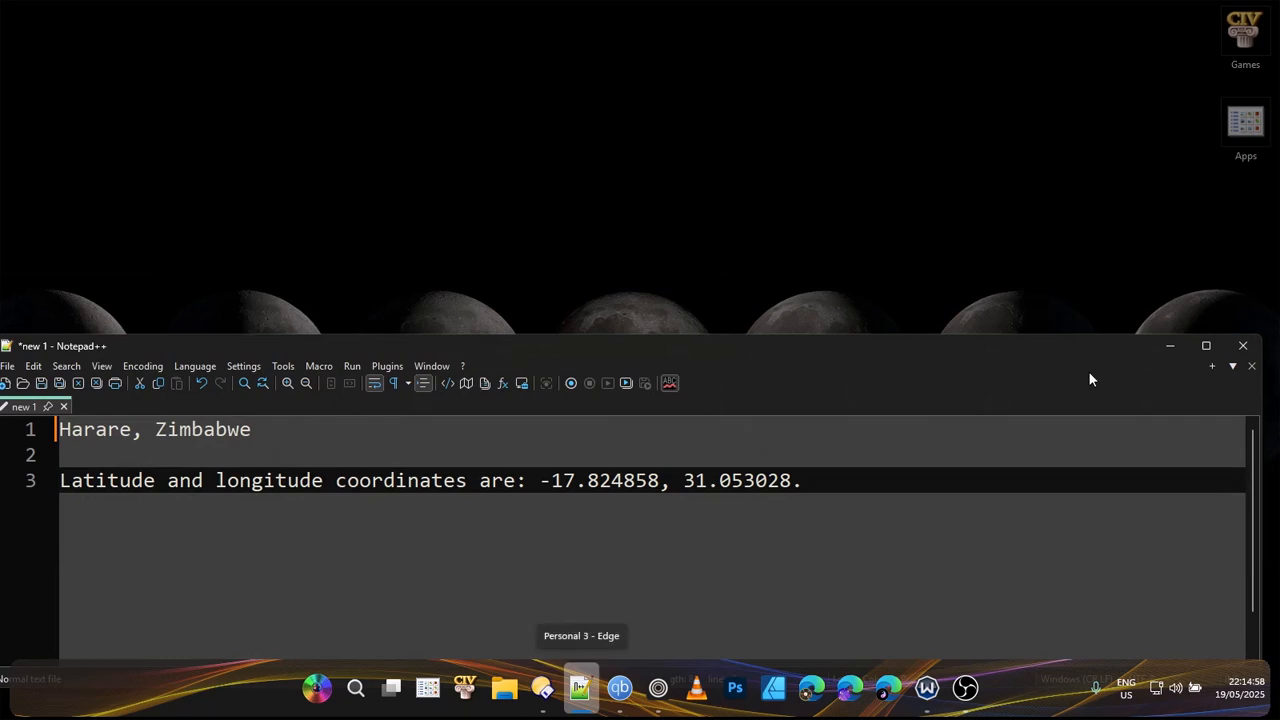
pyautogui.click(1260, 341)
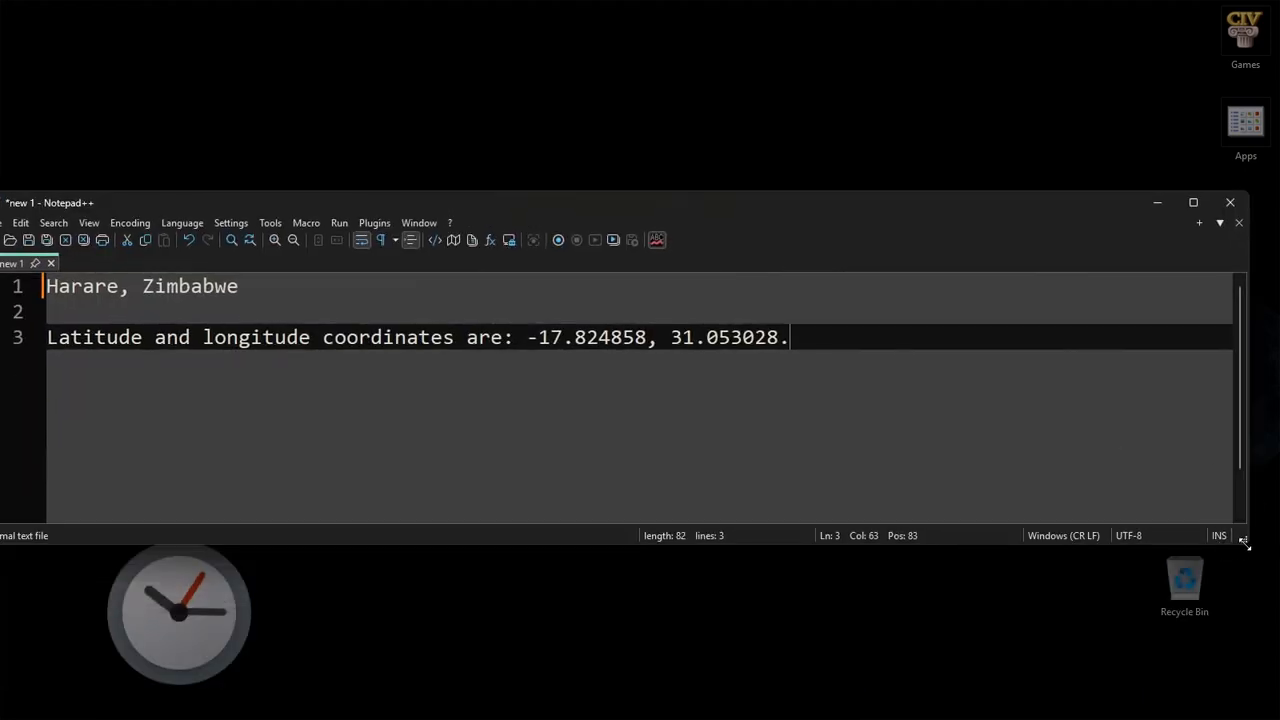
pyautogui.moveTo(797, 578); pyautogui.dragTo(678, 590)
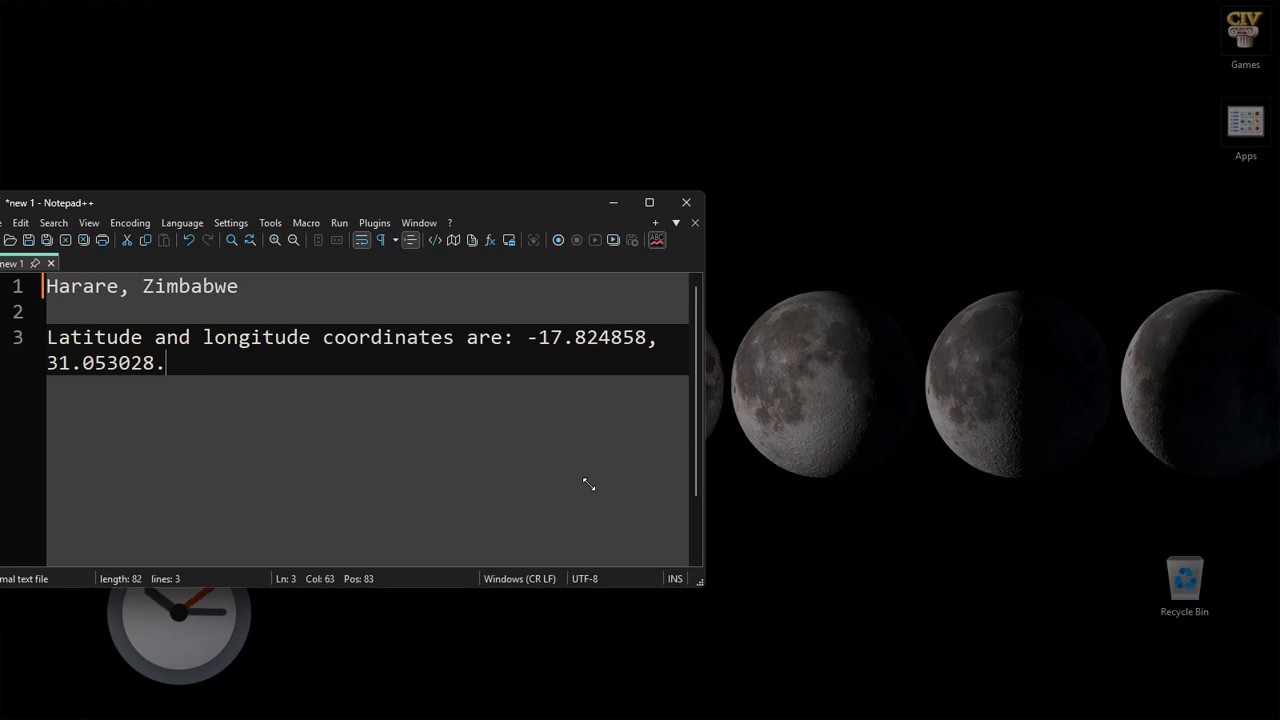
pyautogui.moveTo(368, 197); pyautogui.dragTo(631, 163)
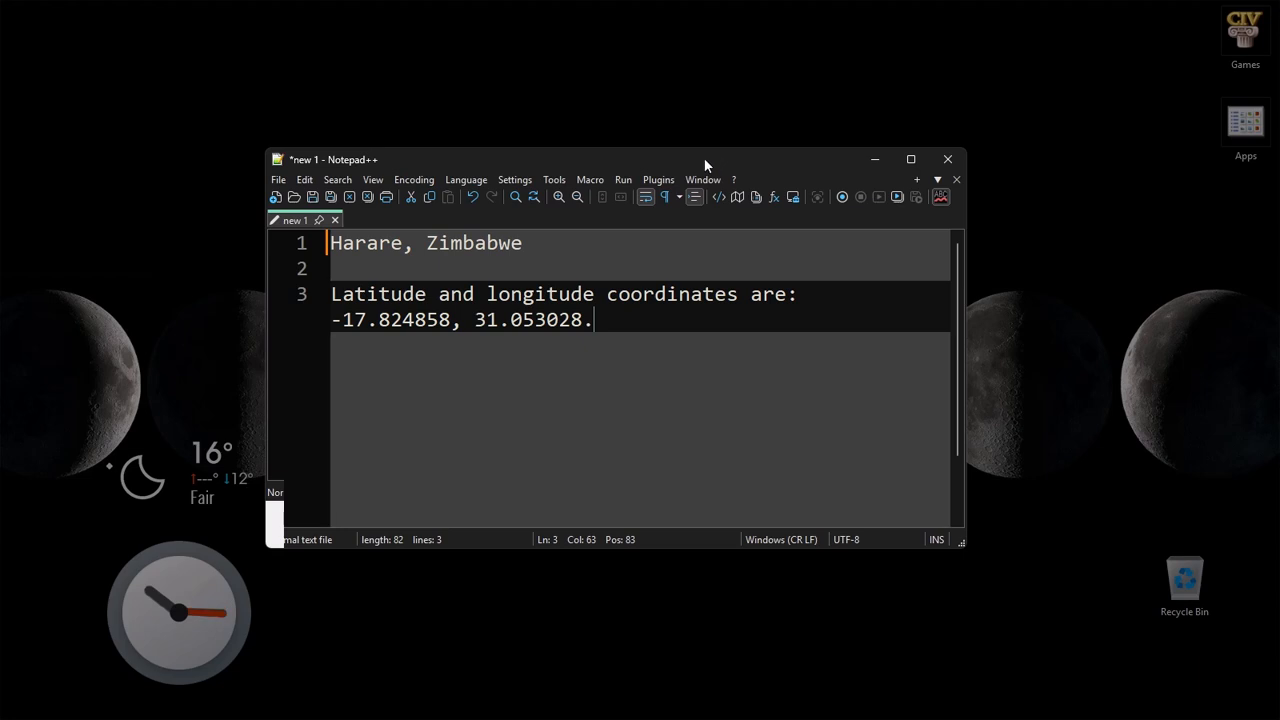
pyautogui.moveTo(619, 165); pyautogui.dragTo(727, 205)
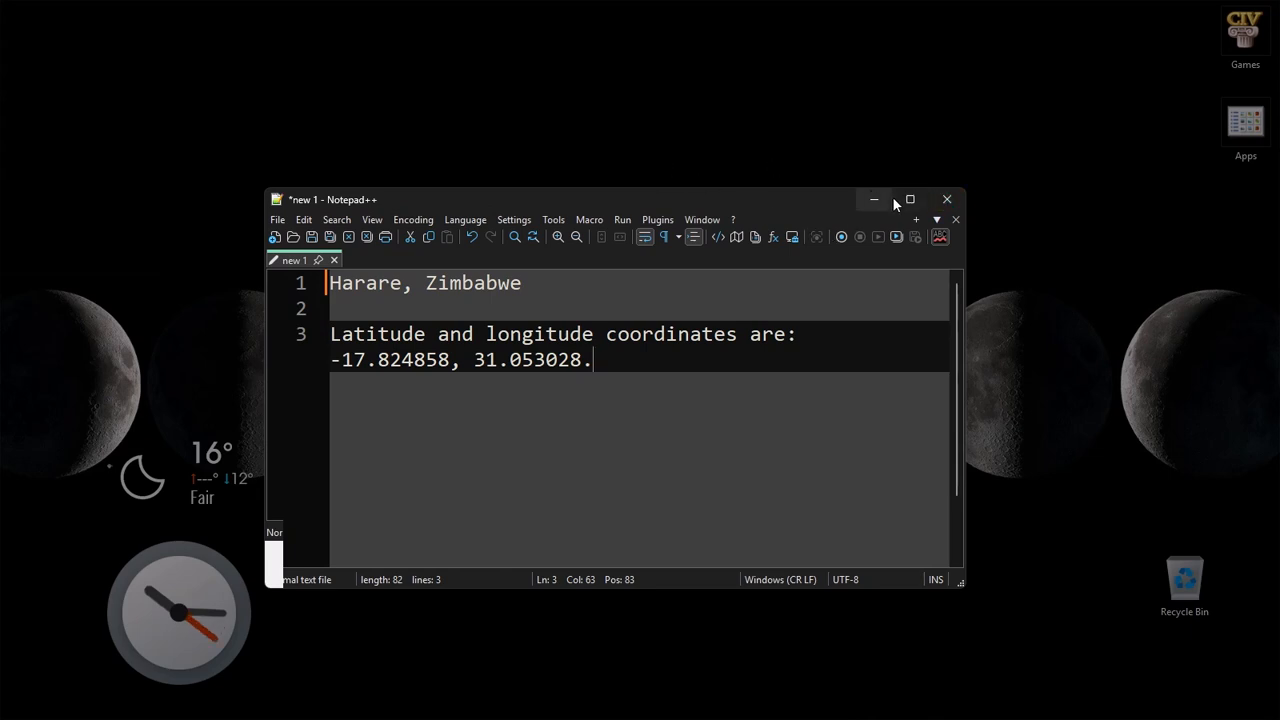
# Step: Close and reopen Notepad++ repeatedly, minimizing and restoring it once in between, to examine the window animations, and leave it closed
pyautogui.click(953, 201)
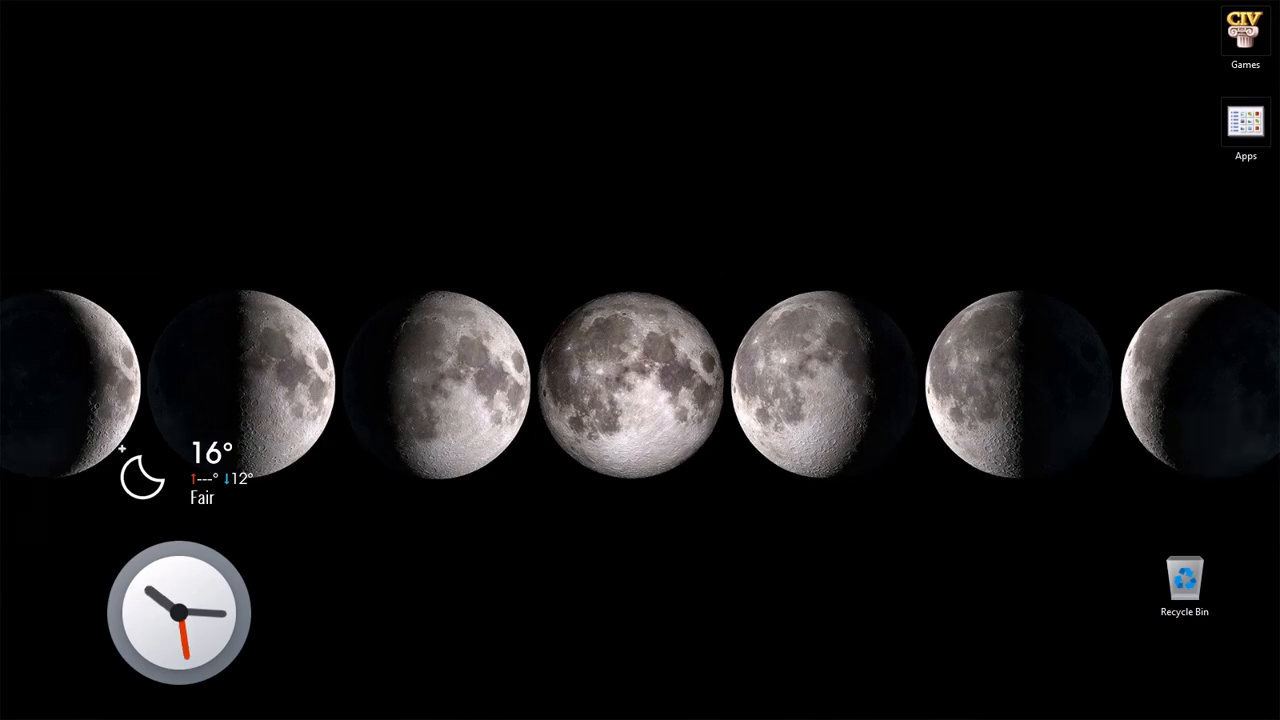
pyautogui.moveTo(640, 719)
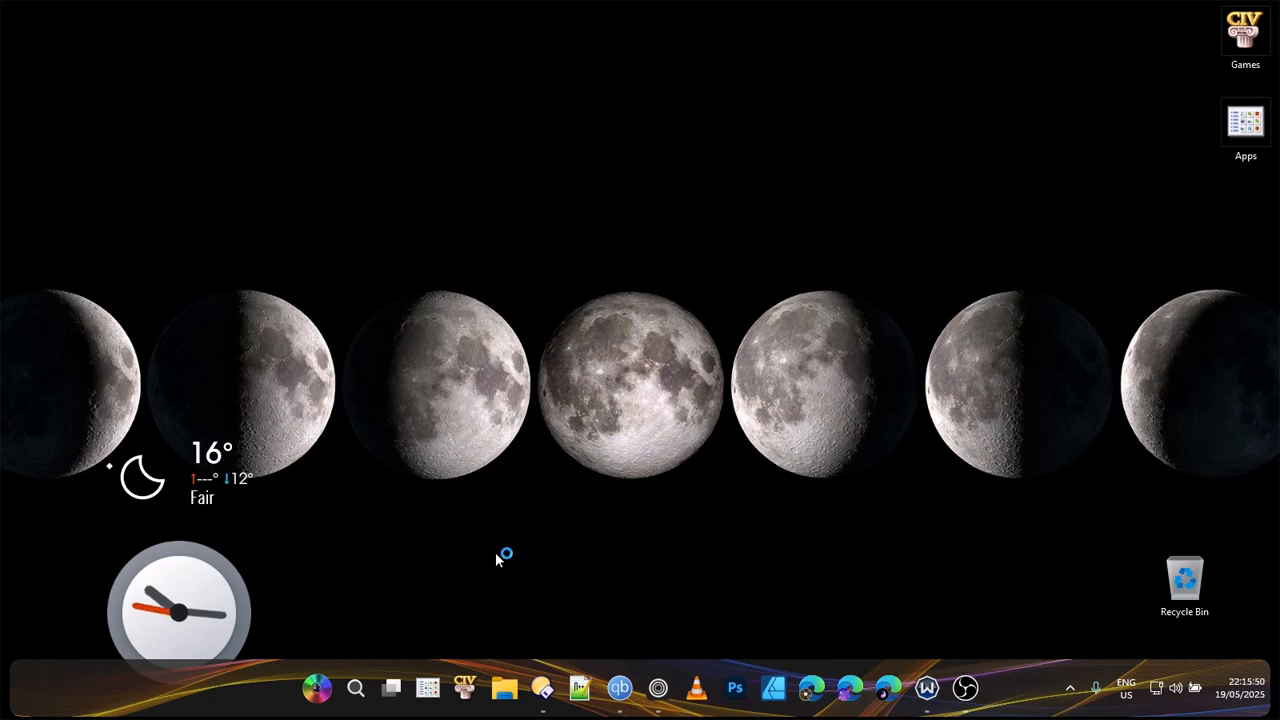
pyautogui.click(581, 688)
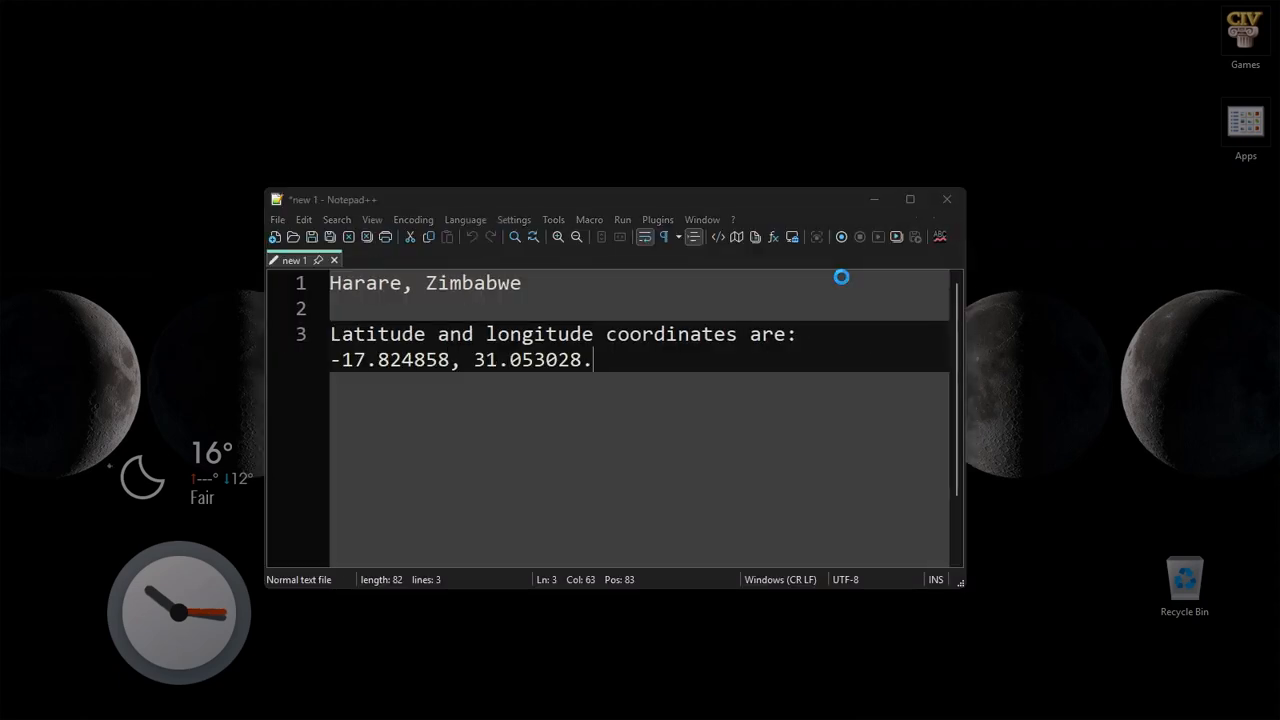
pyautogui.click(872, 201)
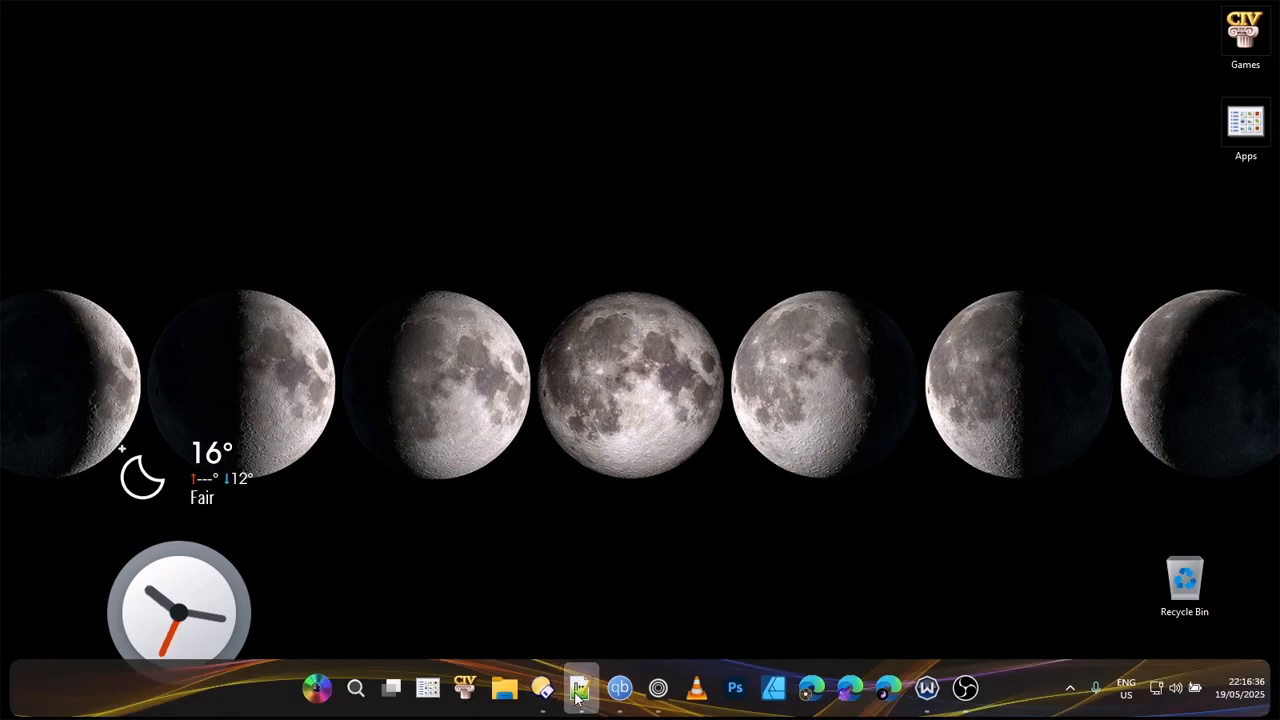
pyautogui.click(577, 690)
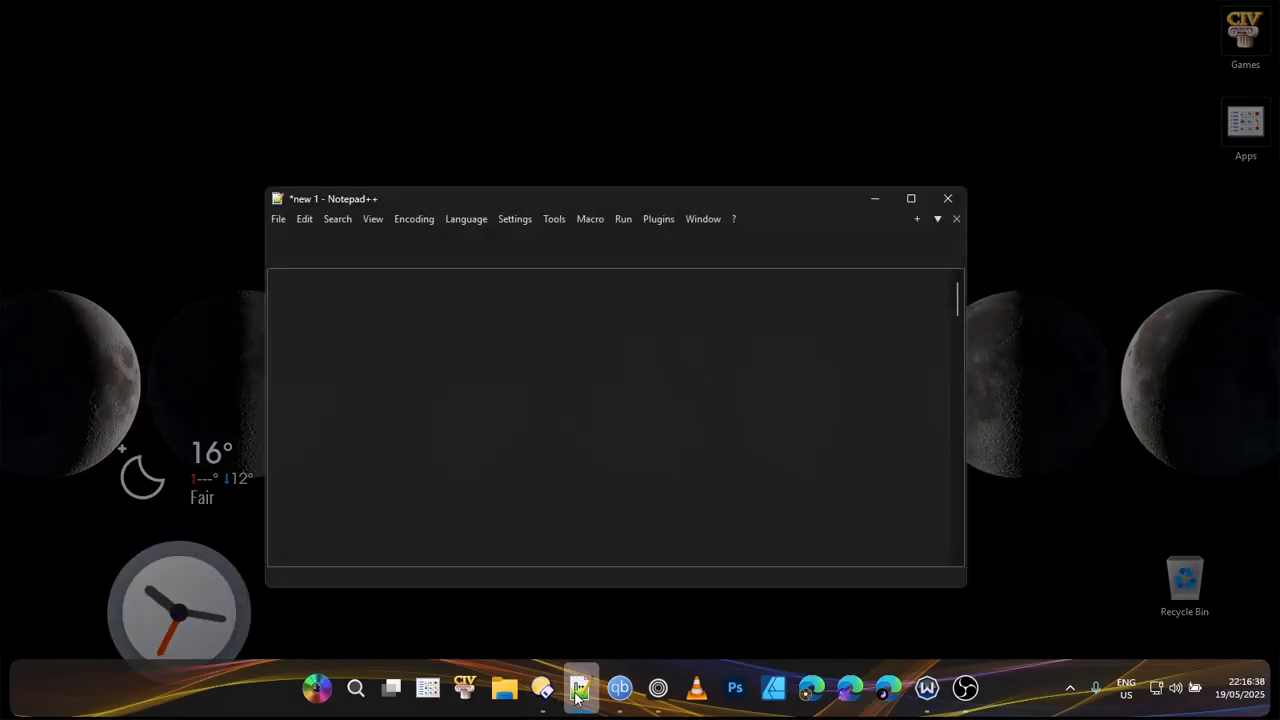
pyautogui.click(952, 202)
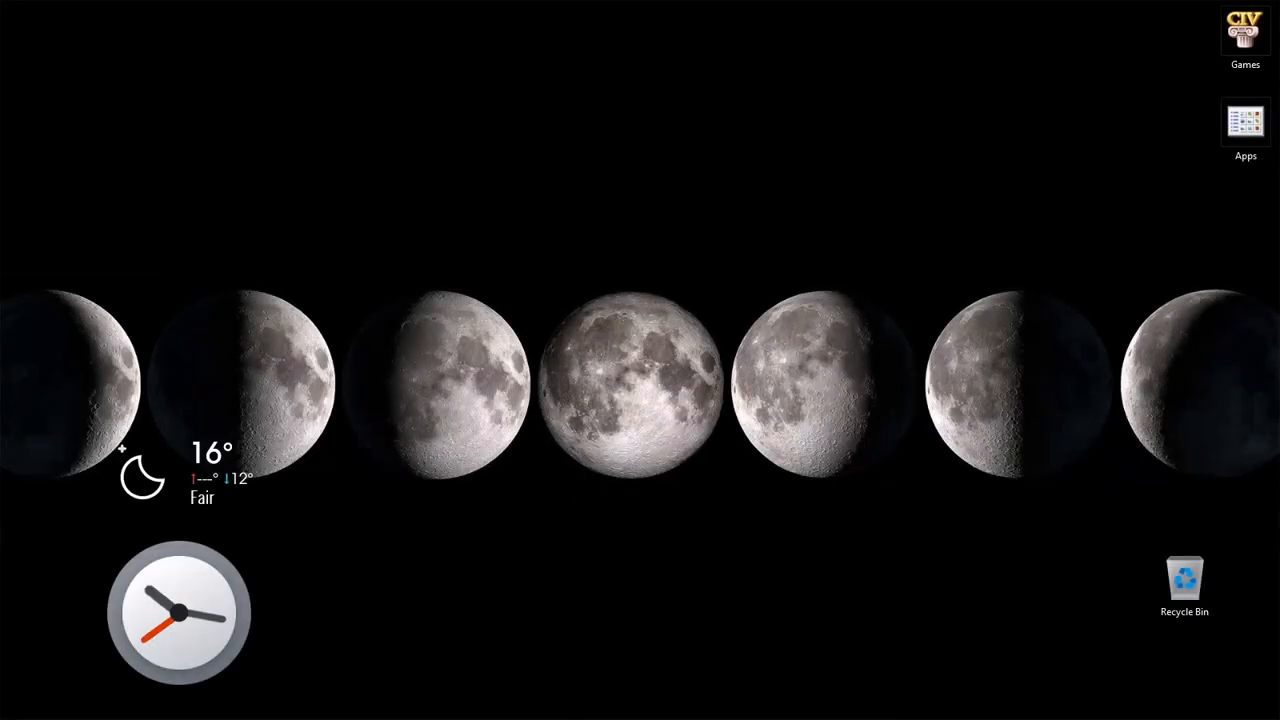
pyautogui.moveTo(560, 716)
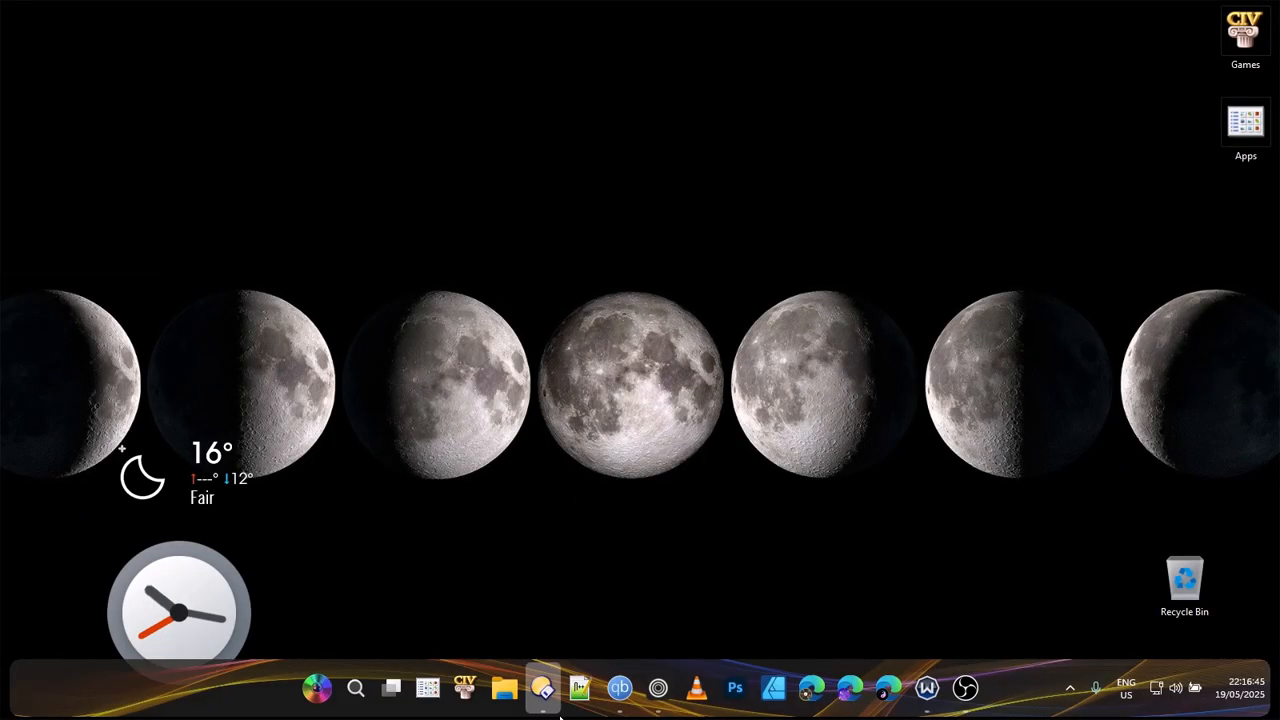
pyautogui.click(580, 688)
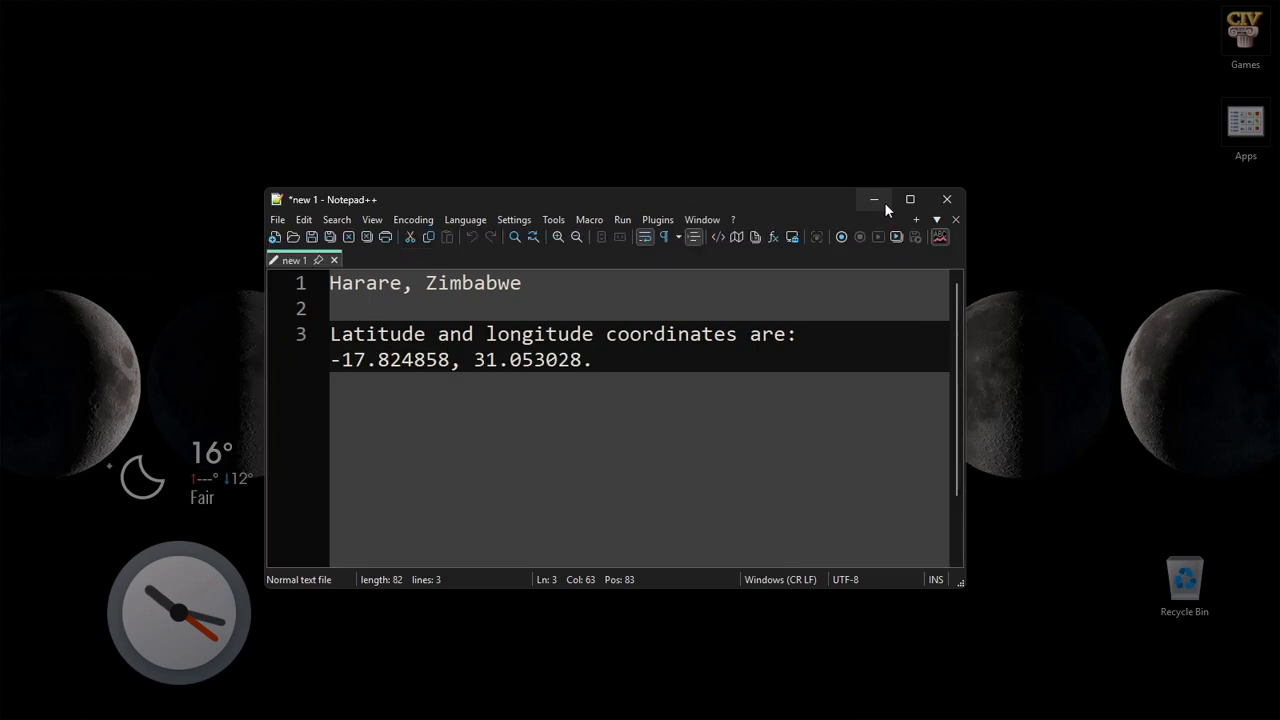
pyautogui.click(946, 205)
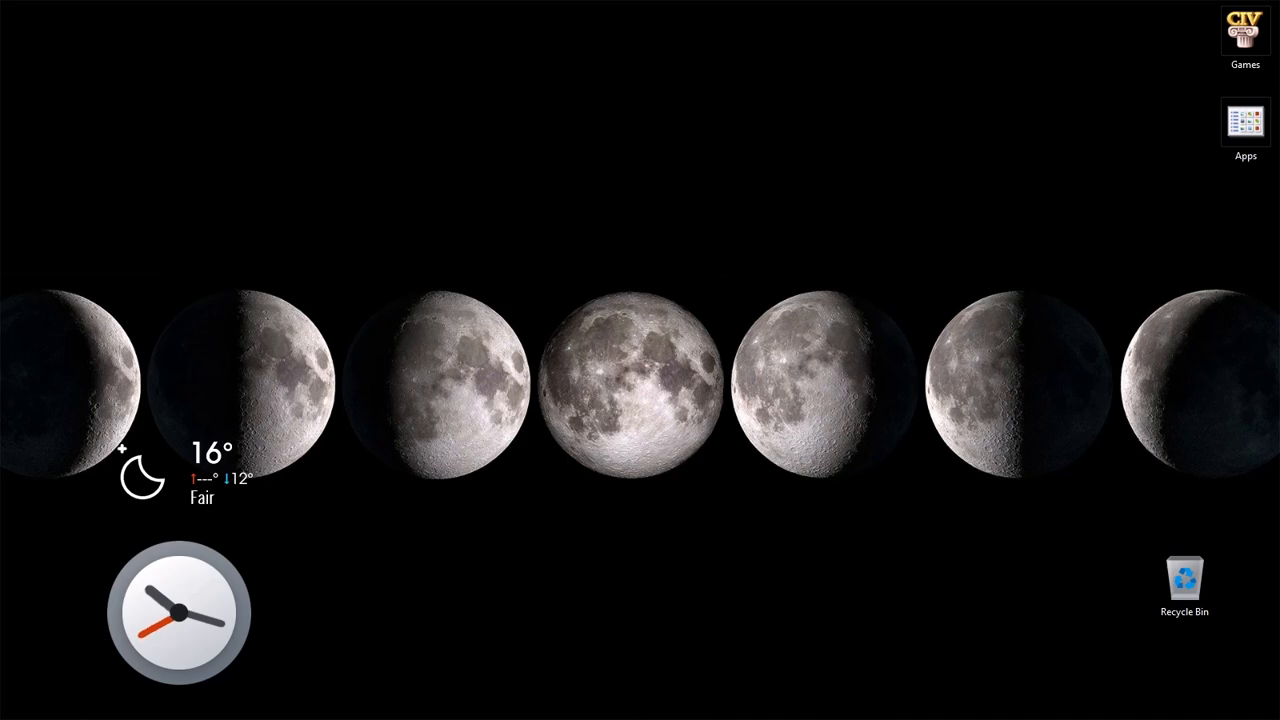
# Step: Open qBittorrent from the taskbar and close it again to view its window animations
pyautogui.moveTo(703, 716)
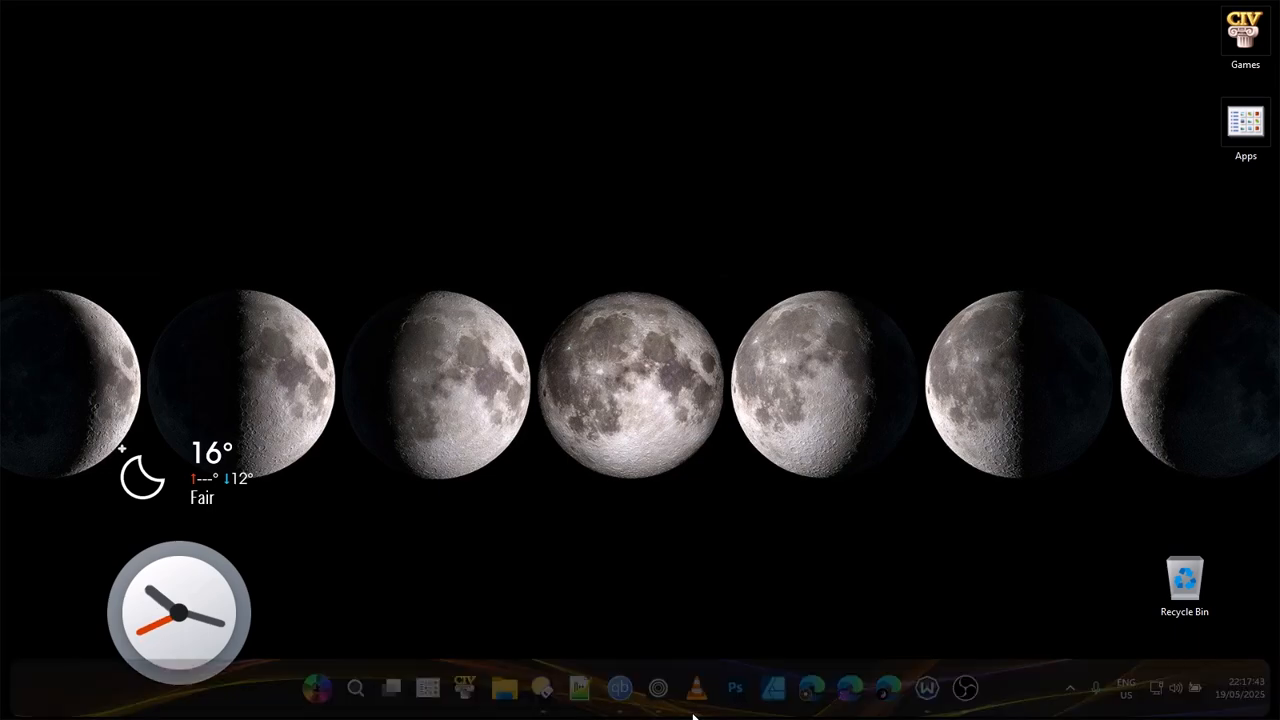
pyautogui.click(619, 700)
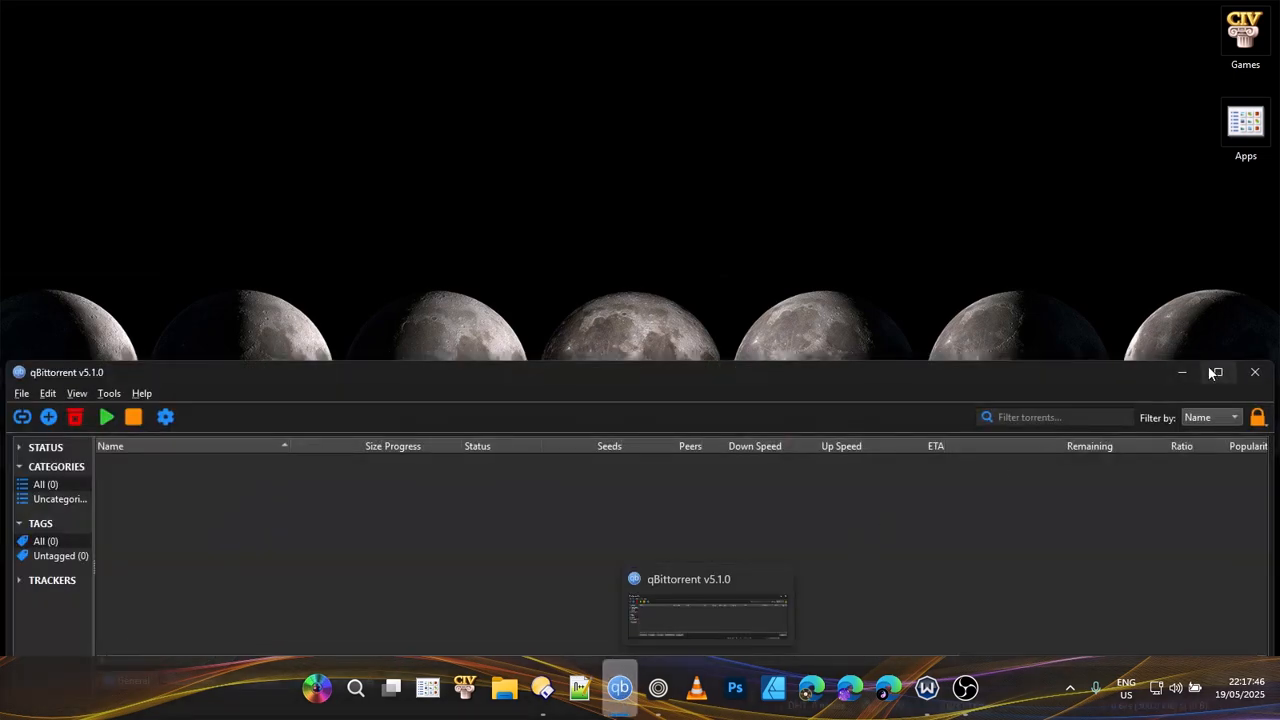
pyautogui.click(1216, 372)
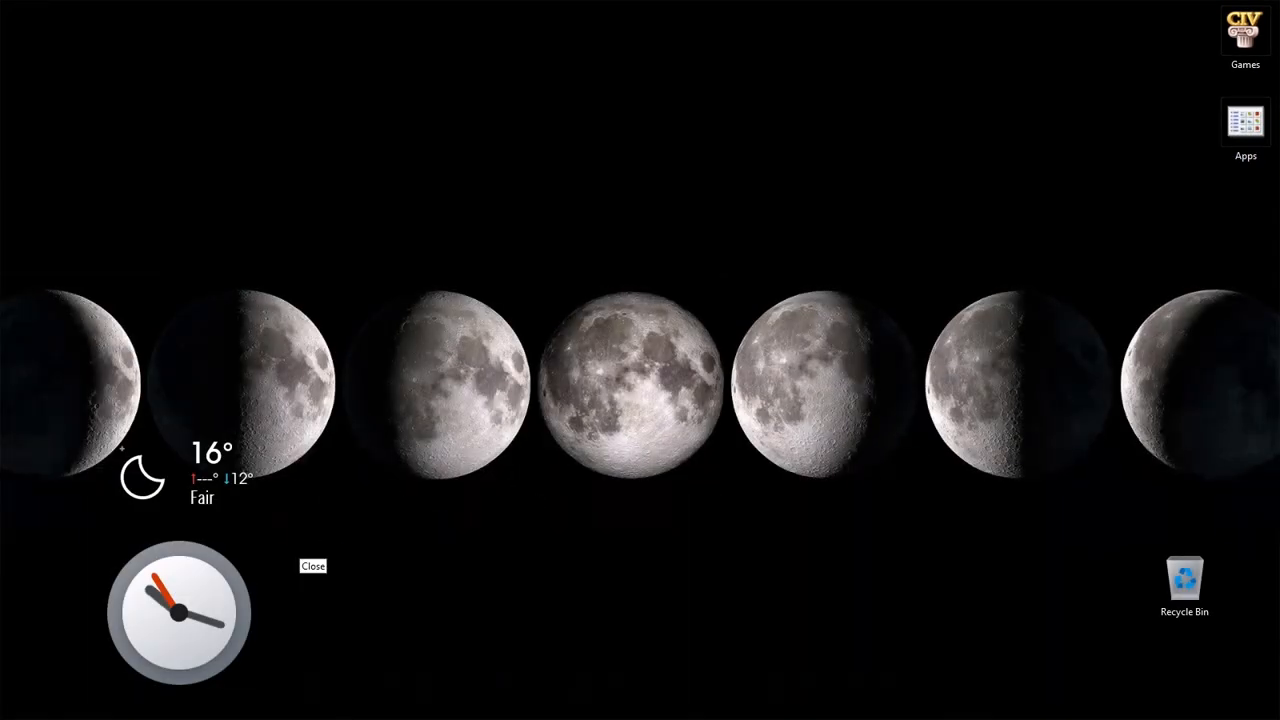
# Step: Reopen qBittorrent, shrink its window to about half the screen width, and move it fully into view near the desktop's middle
pyautogui.moveTo(380, 715)
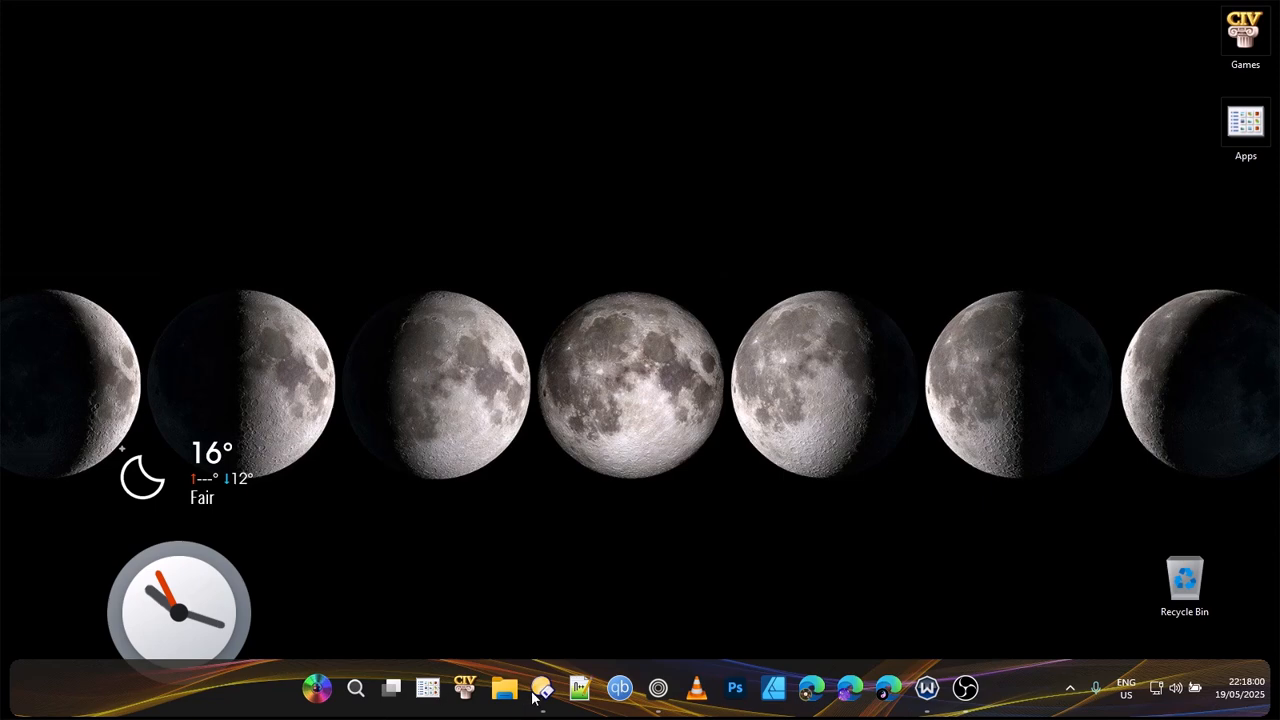
pyautogui.click(620, 688)
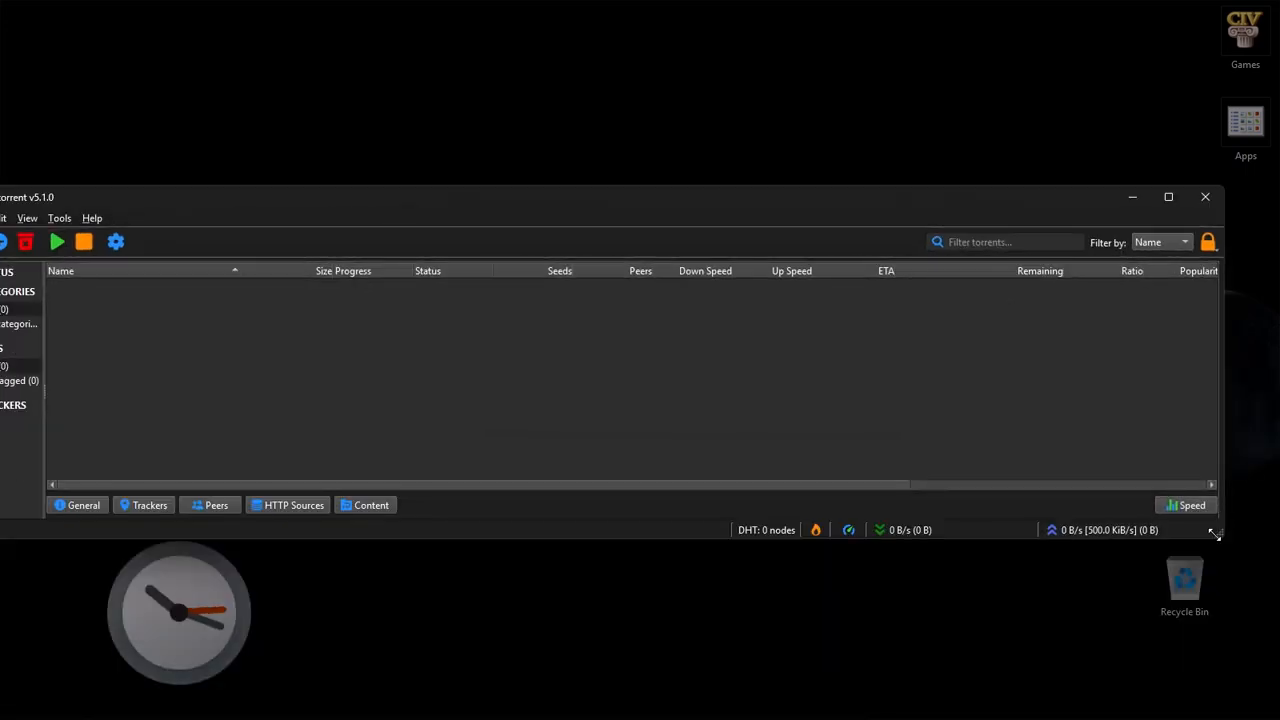
pyautogui.moveTo(1214, 535); pyautogui.dragTo(617, 610)
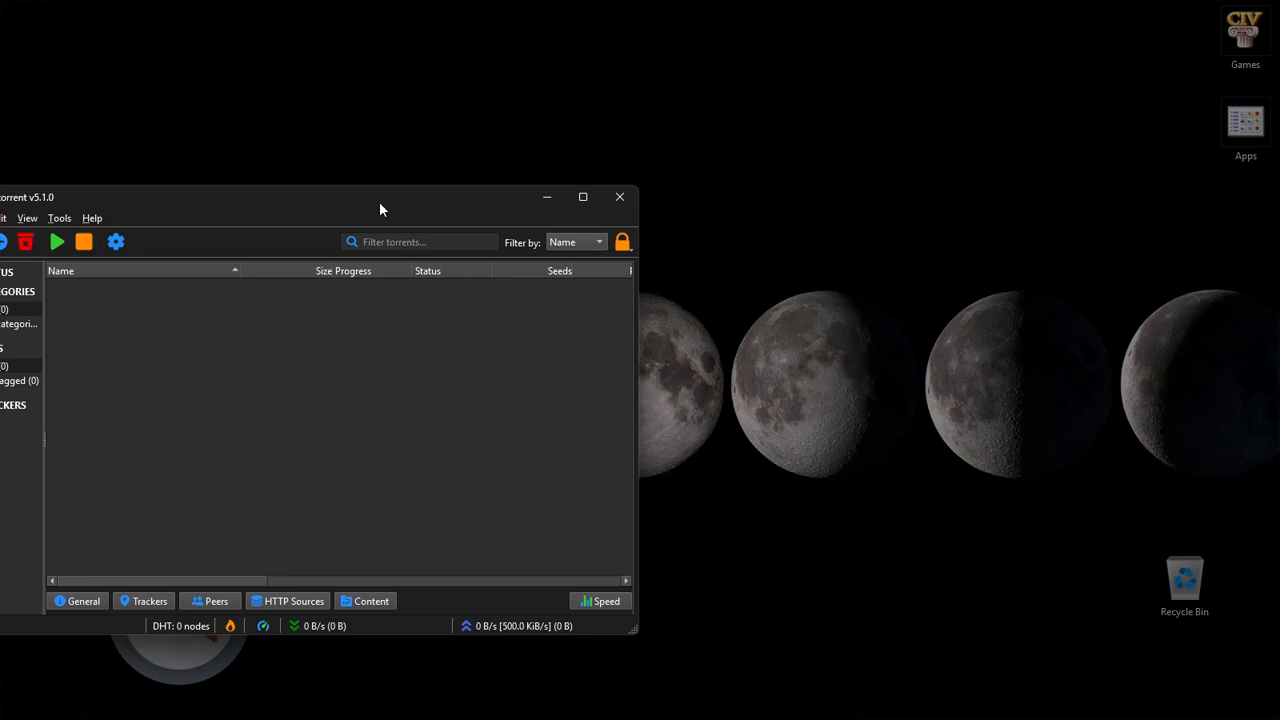
pyautogui.moveTo(446, 187); pyautogui.dragTo(715, 93)
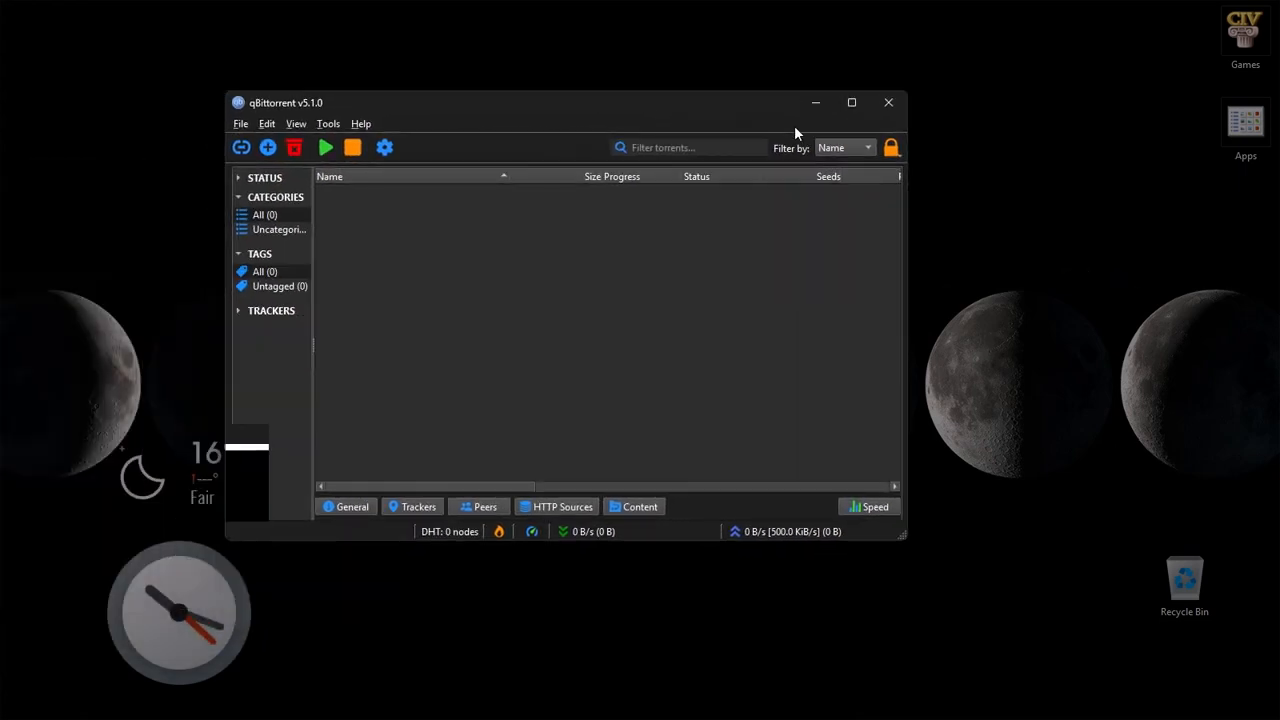
# Step: Close and reopen the resized qBittorrent window repeatedly to examine its opening and closing animations, and leave it closed
pyautogui.click(888, 104)
pyautogui.moveTo(497, 717)
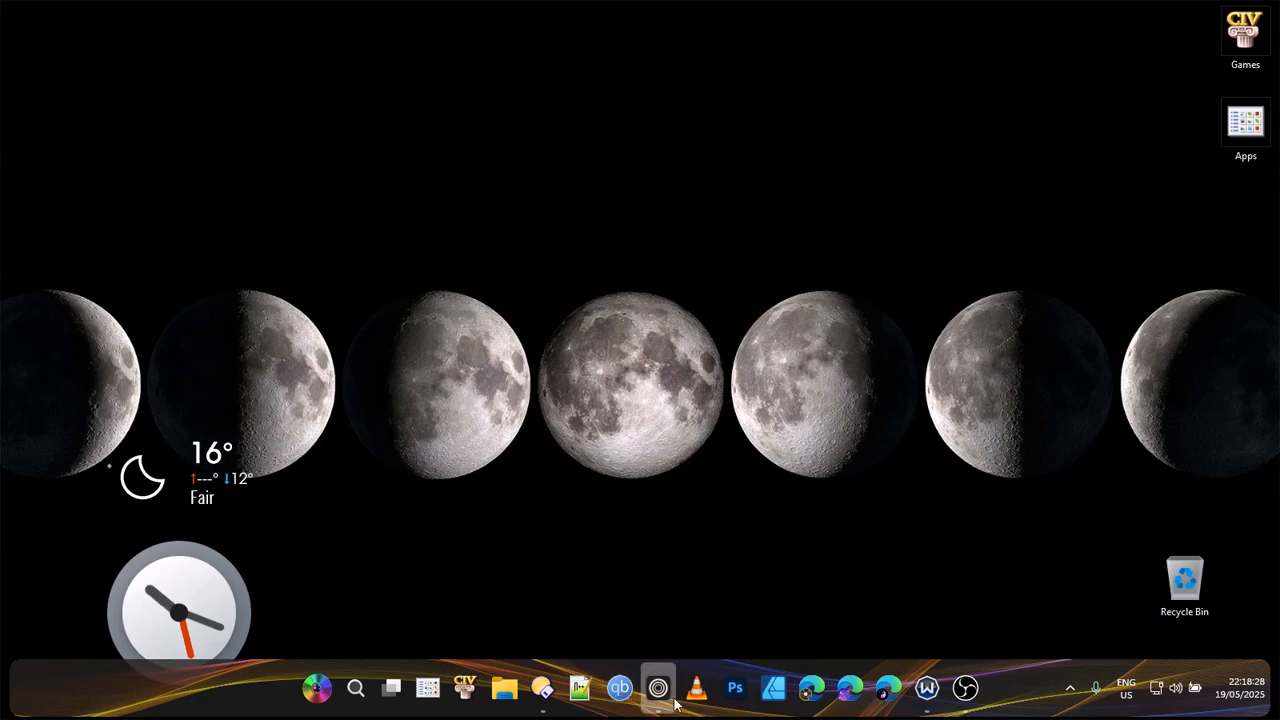
pyautogui.click(621, 689)
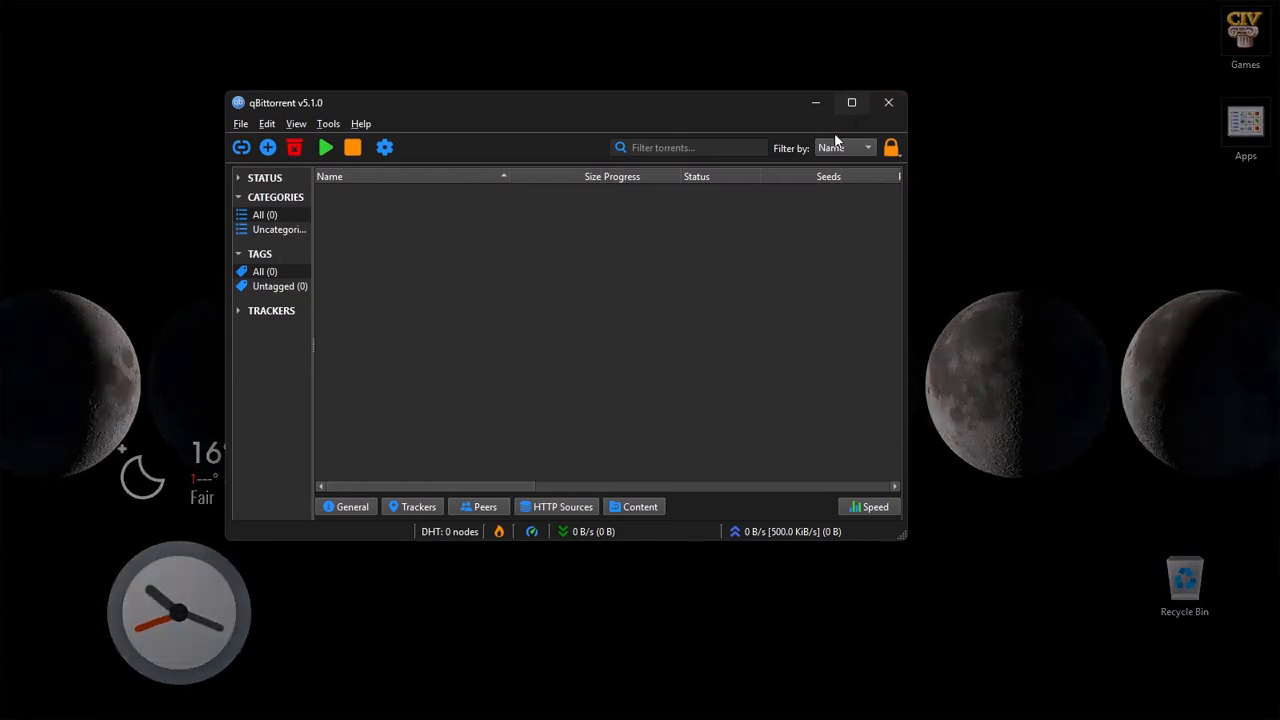
pyautogui.click(880, 103)
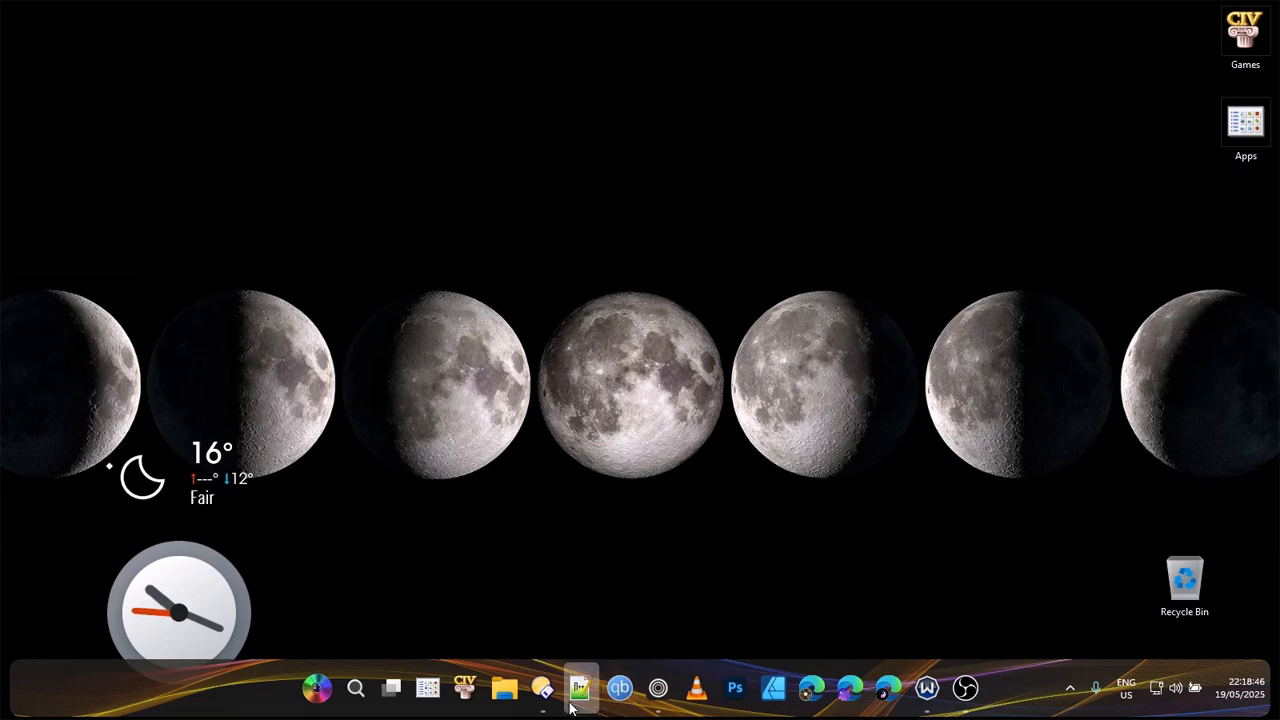
pyautogui.click(620, 695)
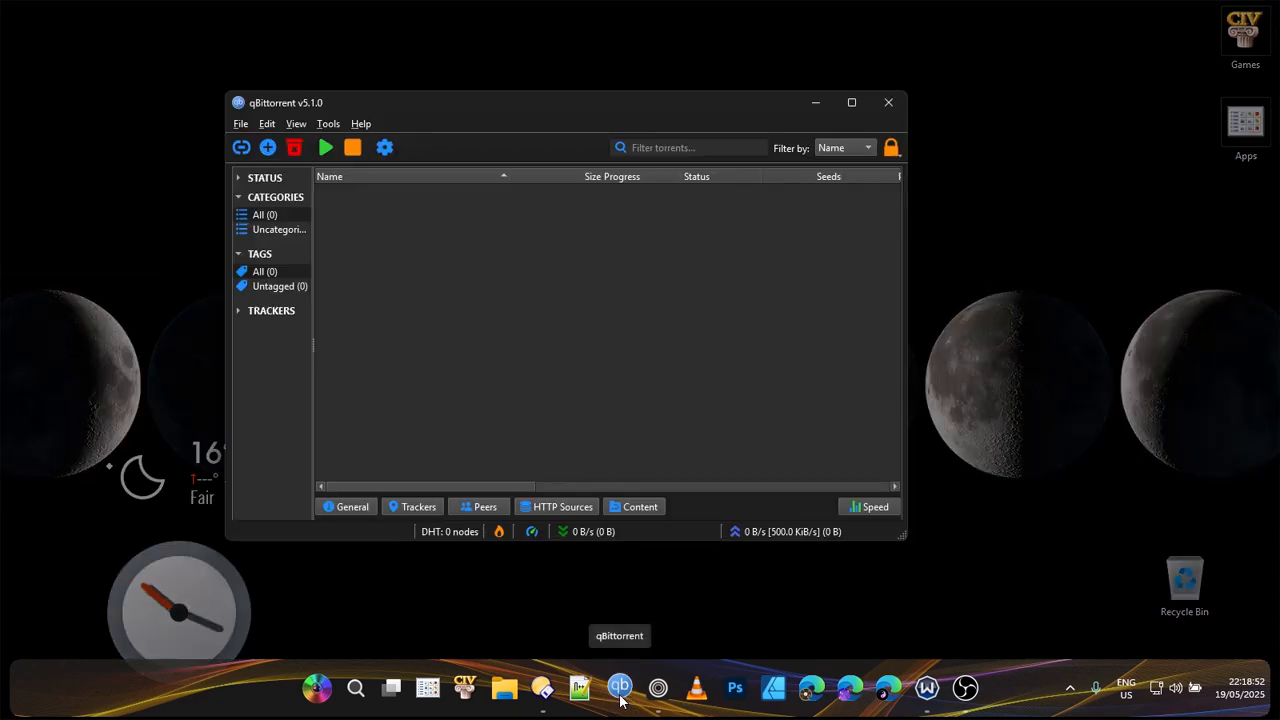
pyautogui.click(886, 97)
# Step: Launch WindowFX again from the pinned programs in the Start menu
pyautogui.moveTo(331, 717)
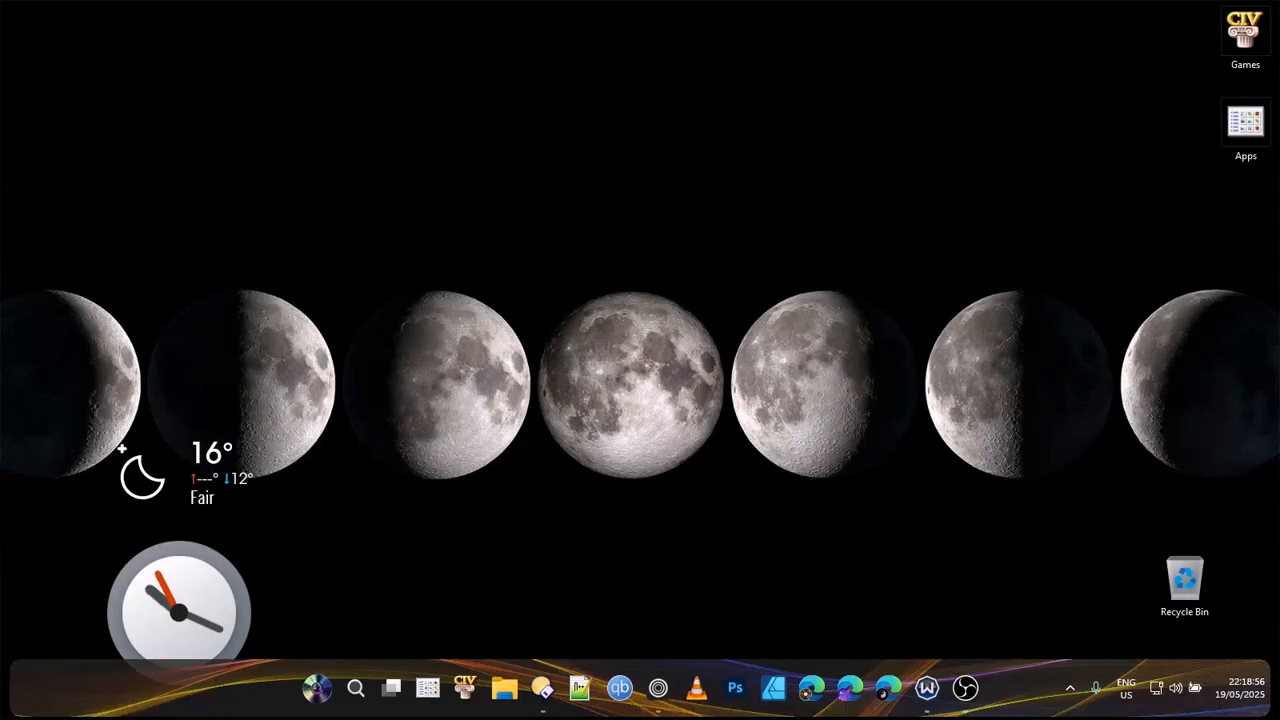
pyautogui.click(318, 692)
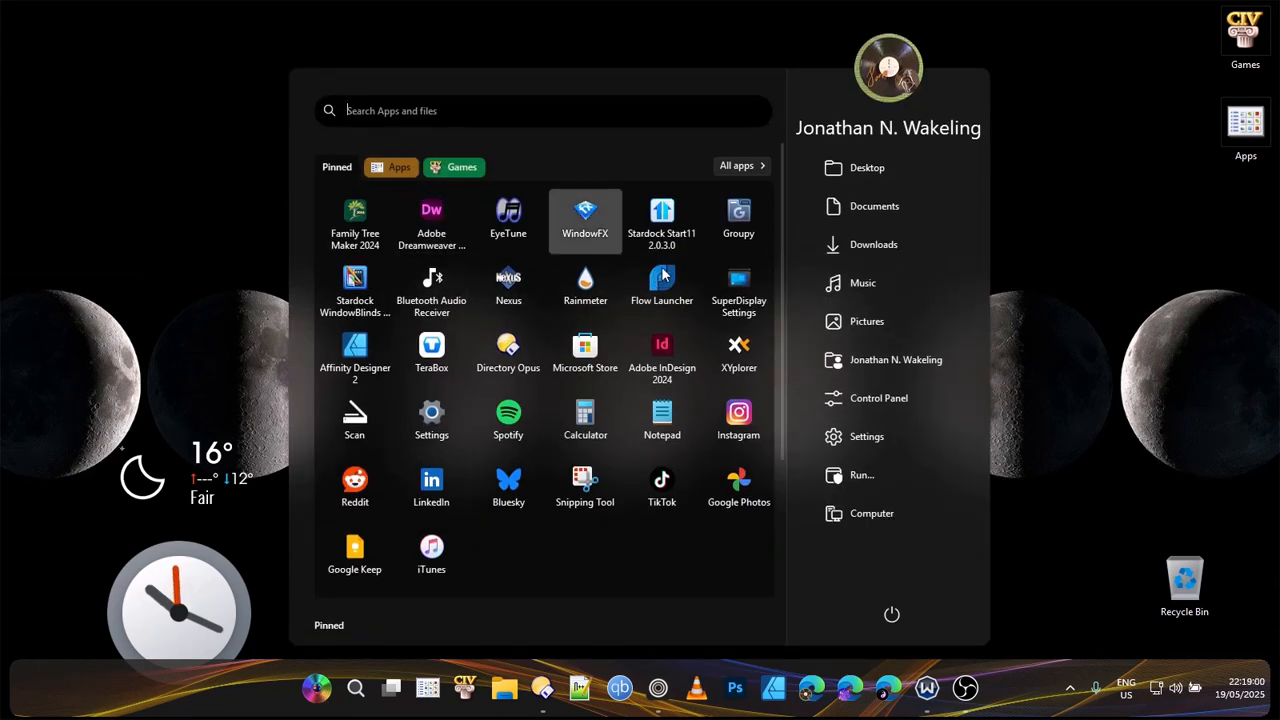
pyautogui.click(583, 220)
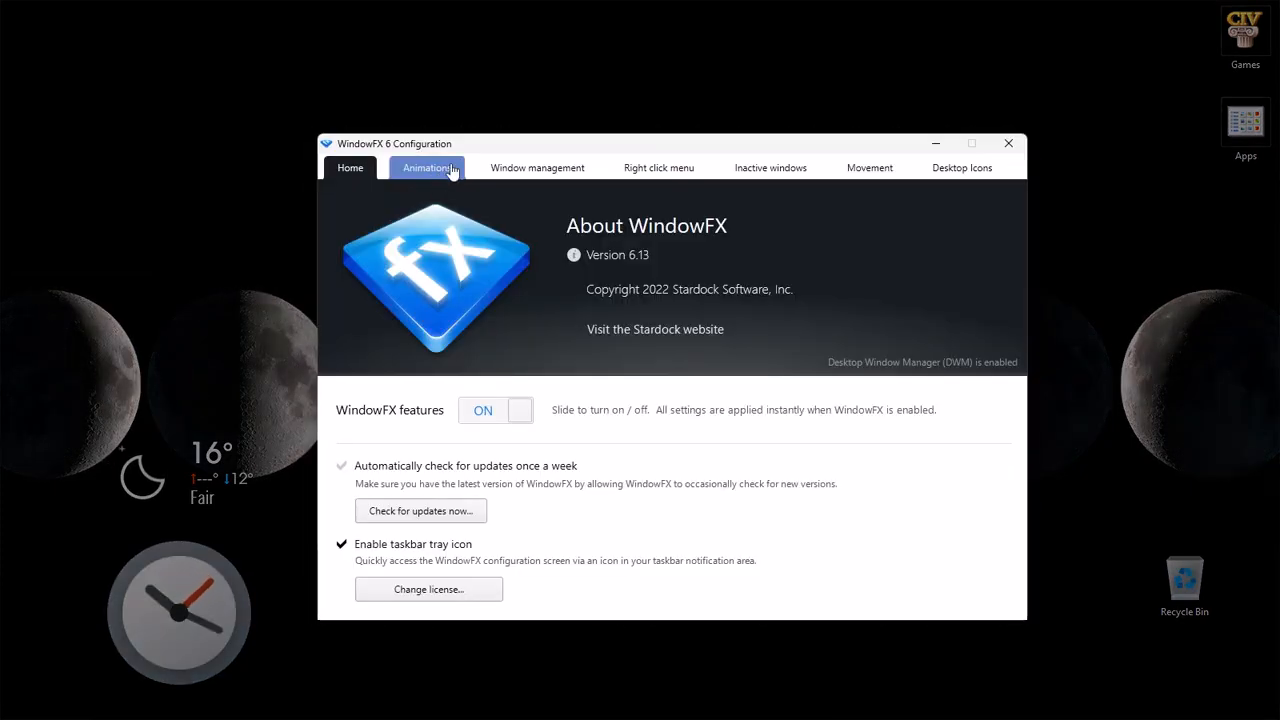
# Step: Set the speed of the window opening animation to 0.426 seconds in WindowFX
pyautogui.click(450, 169)
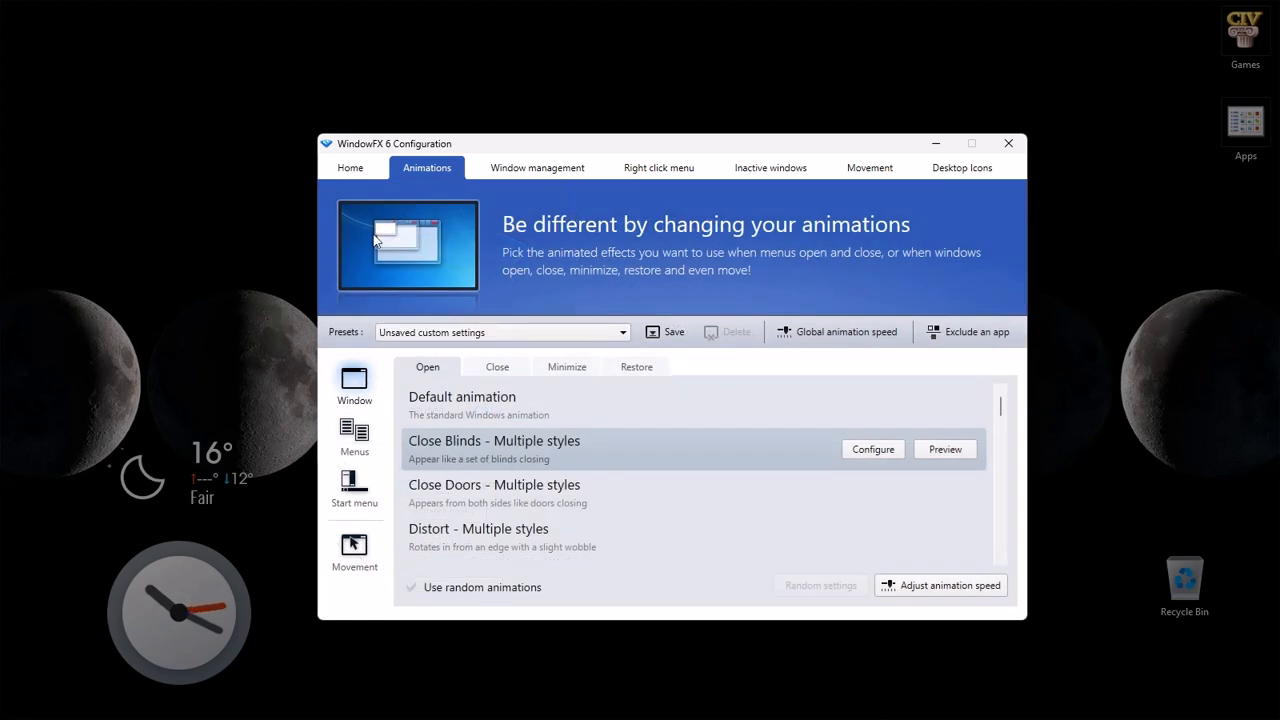
pyautogui.click(955, 587)
pyautogui.moveTo(922, 524); pyautogui.dragTo(954, 530)
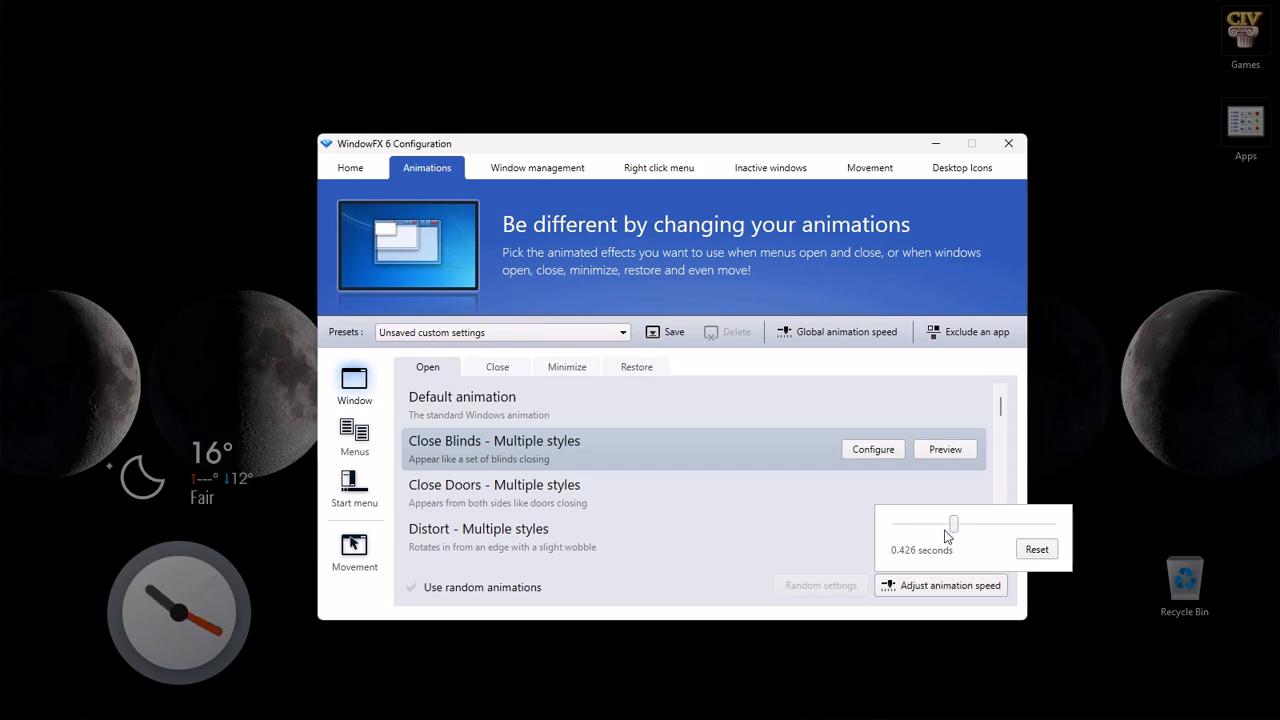
pyautogui.click(760, 608)
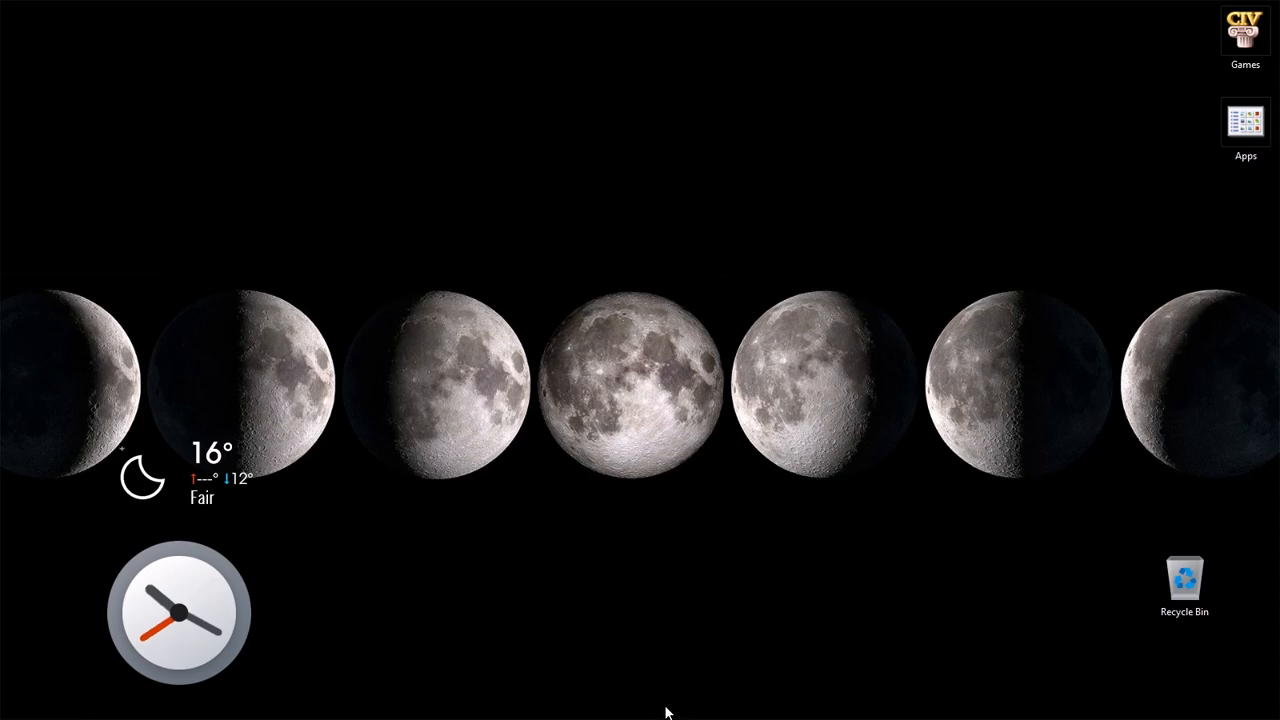
# Step: Open qBittorrent from the taskbar, minimize and restore it, and close it to examine its window animations
pyautogui.moveTo(551, 718)
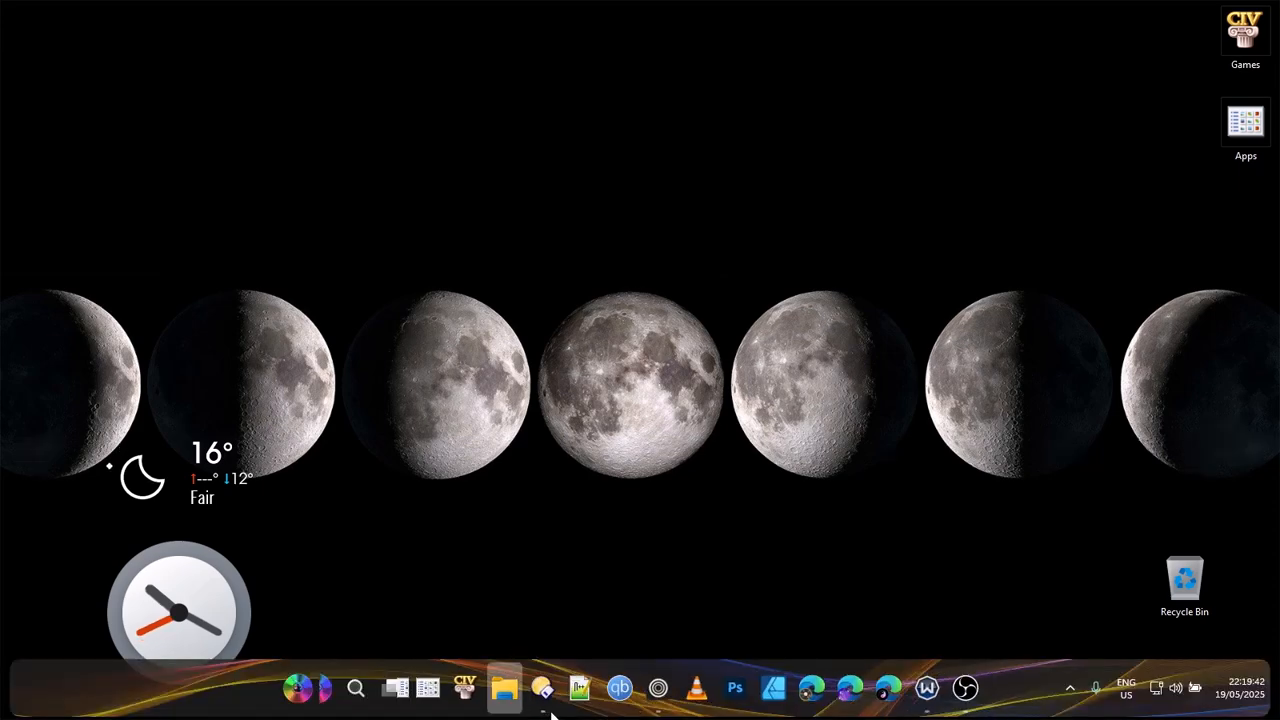
pyautogui.click(620, 688)
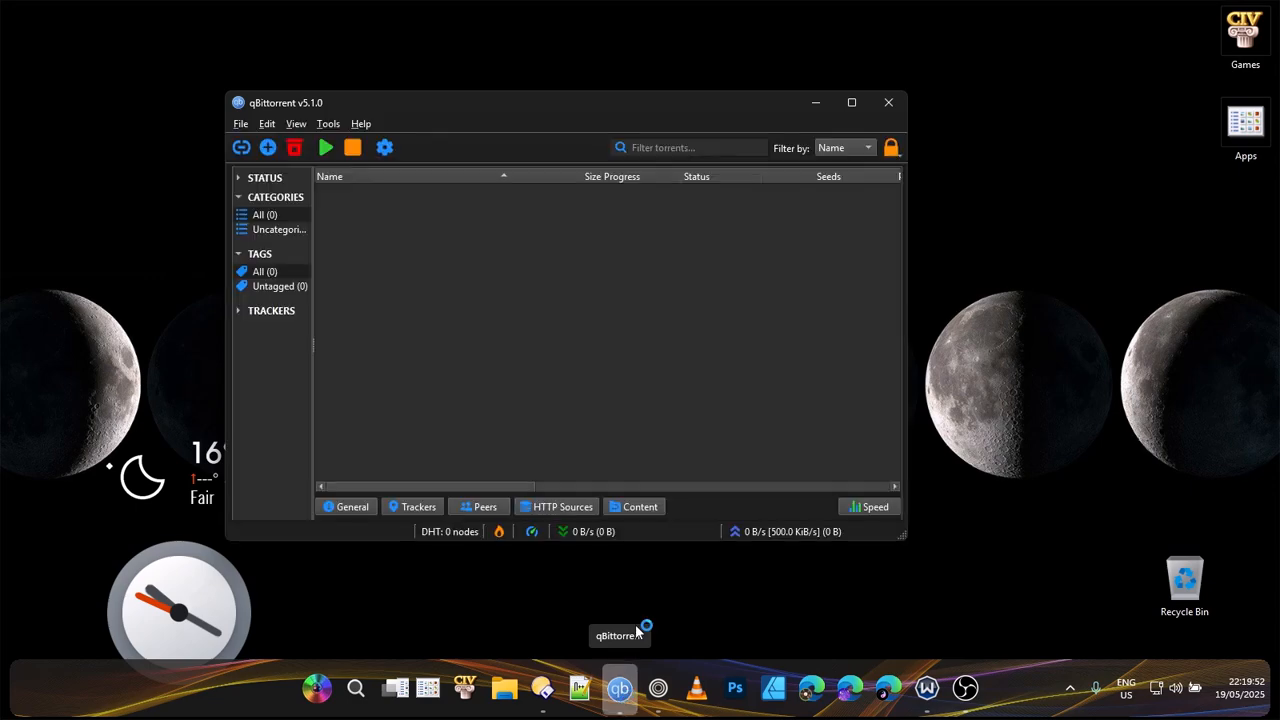
pyautogui.click(822, 104)
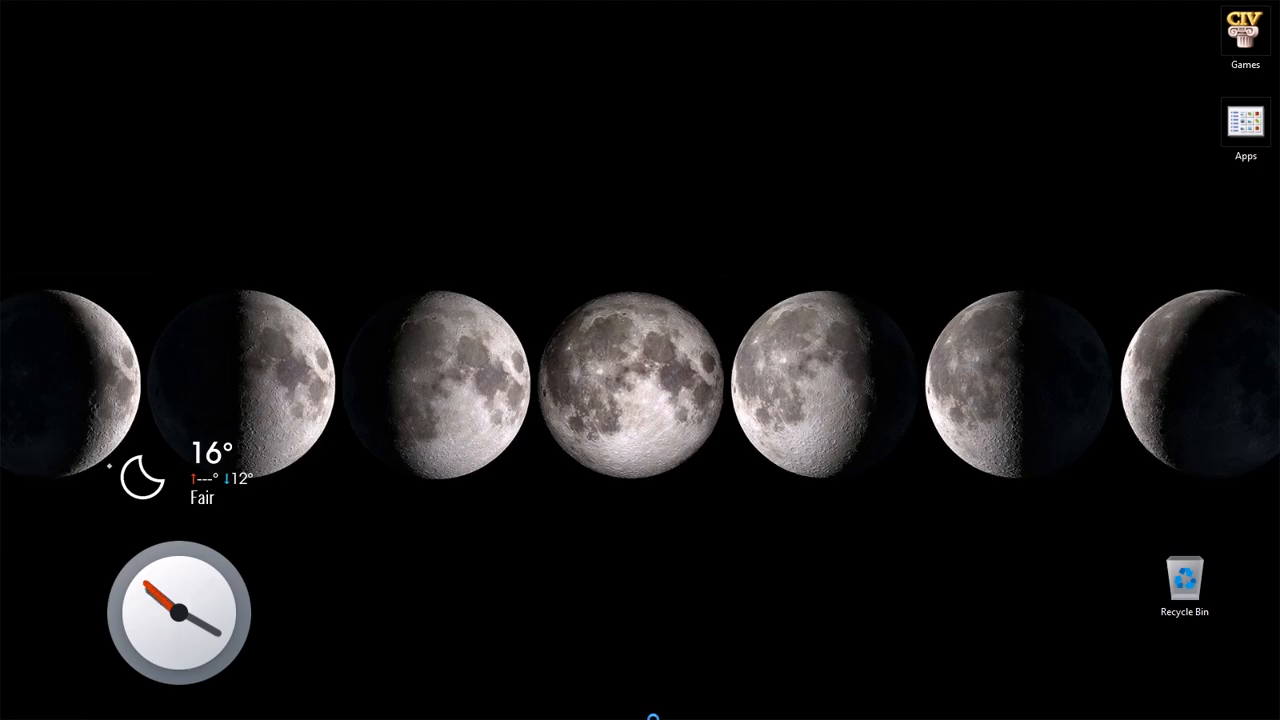
pyautogui.moveTo(619, 714)
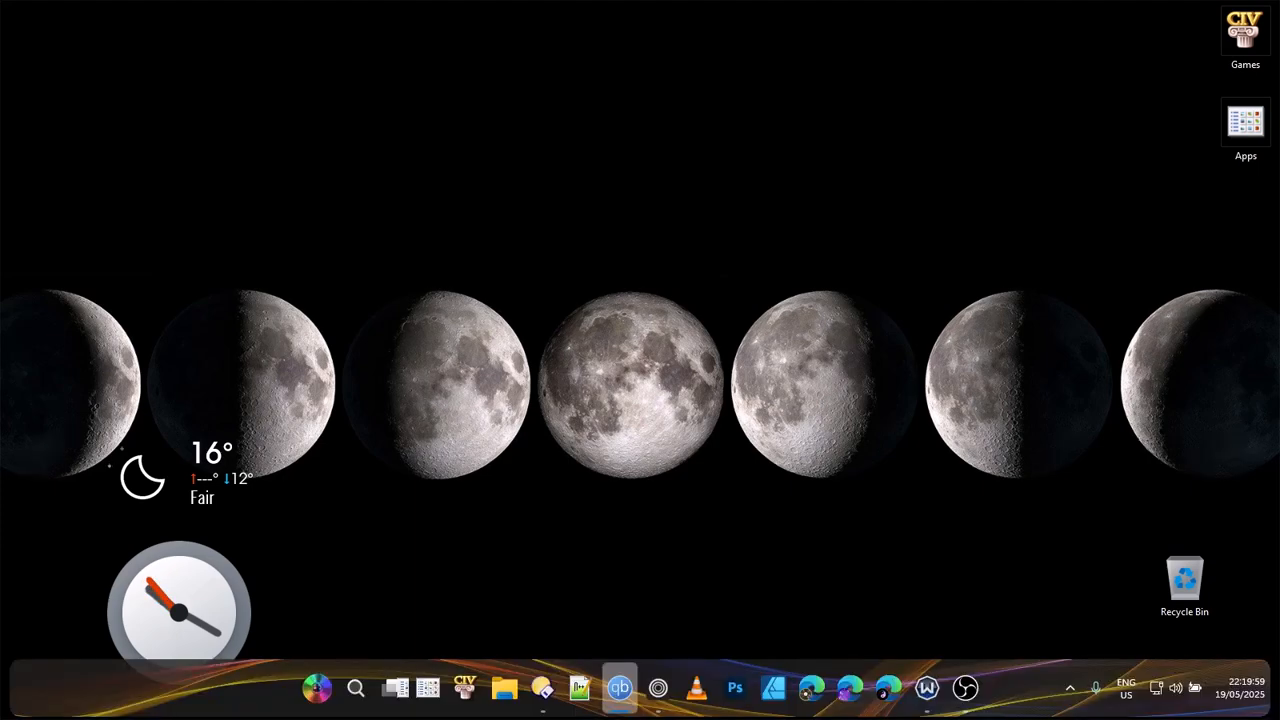
pyautogui.click(621, 692)
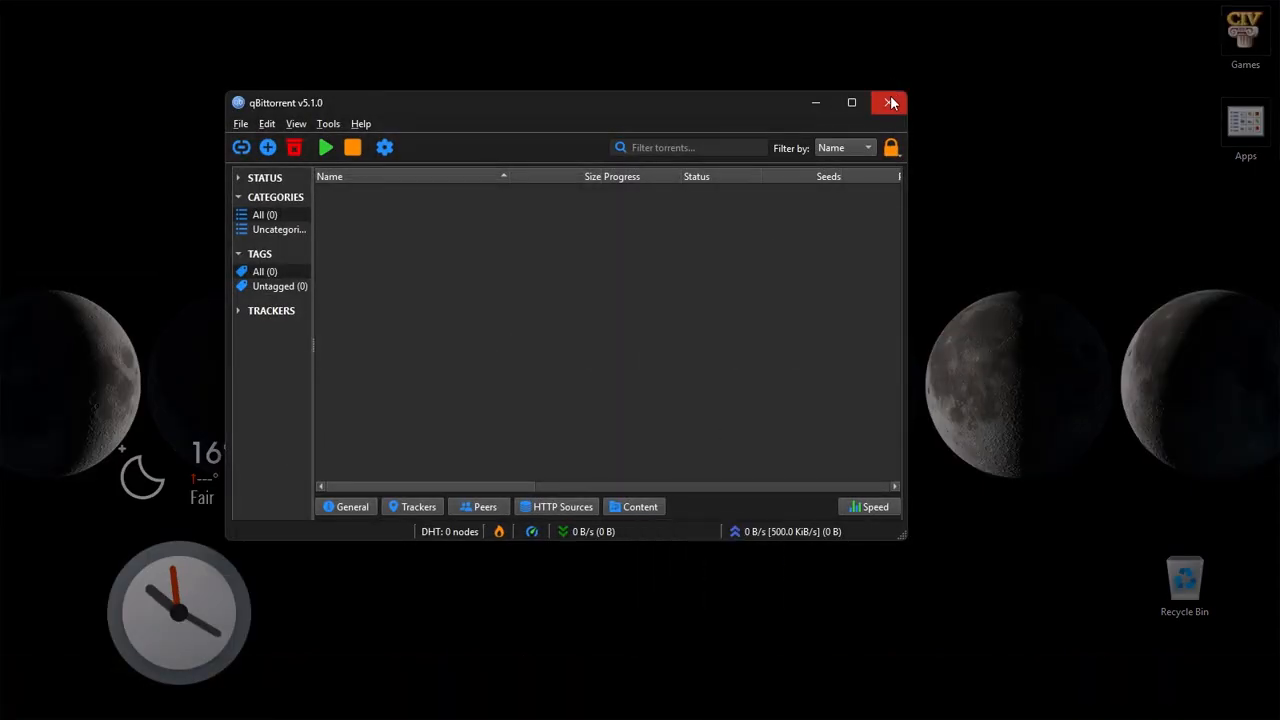
pyautogui.click(891, 103)
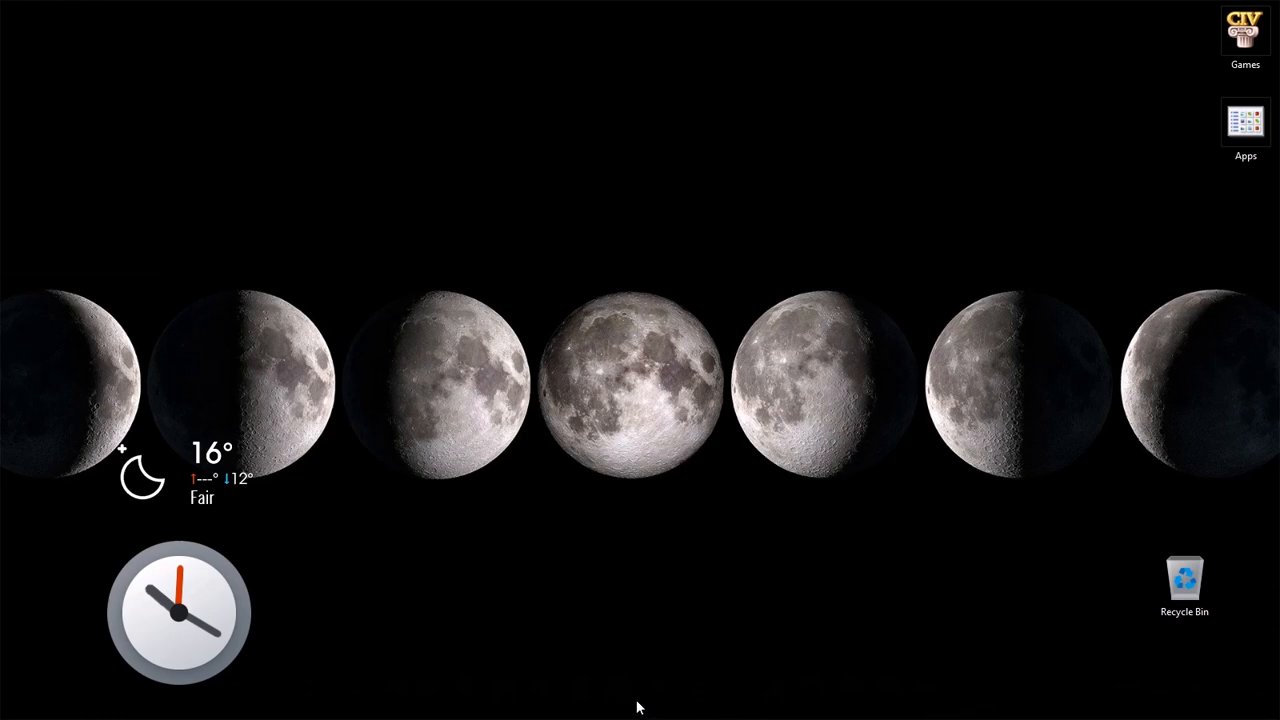
# Step: Show the Start menu with its pinned programs and dismiss it again
pyautogui.moveTo(620, 700)
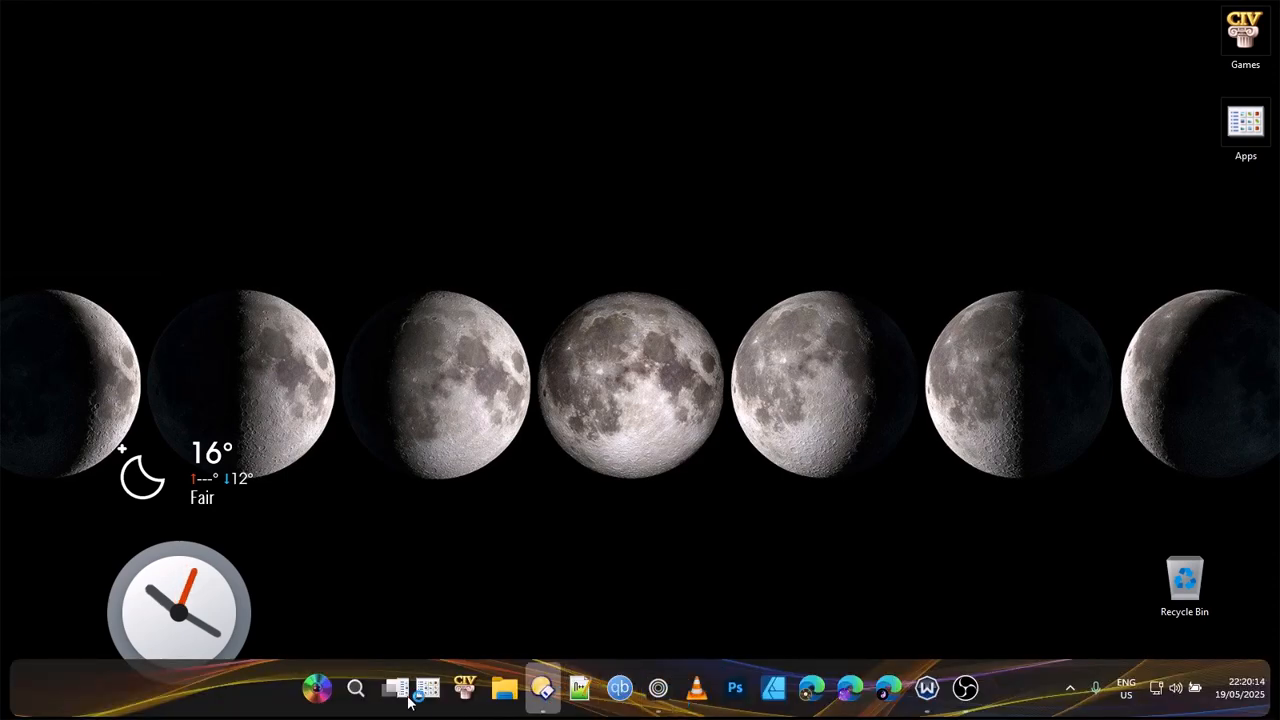
pyautogui.click(318, 690)
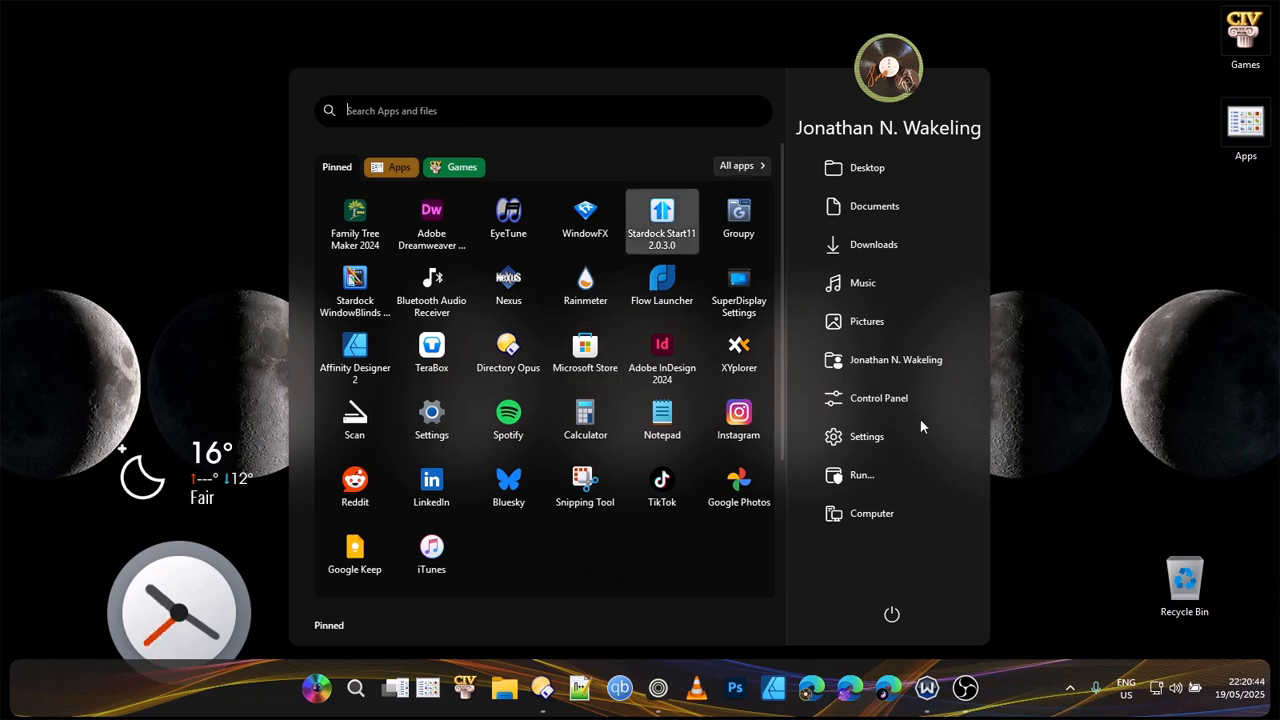
pyautogui.click(1121, 389)
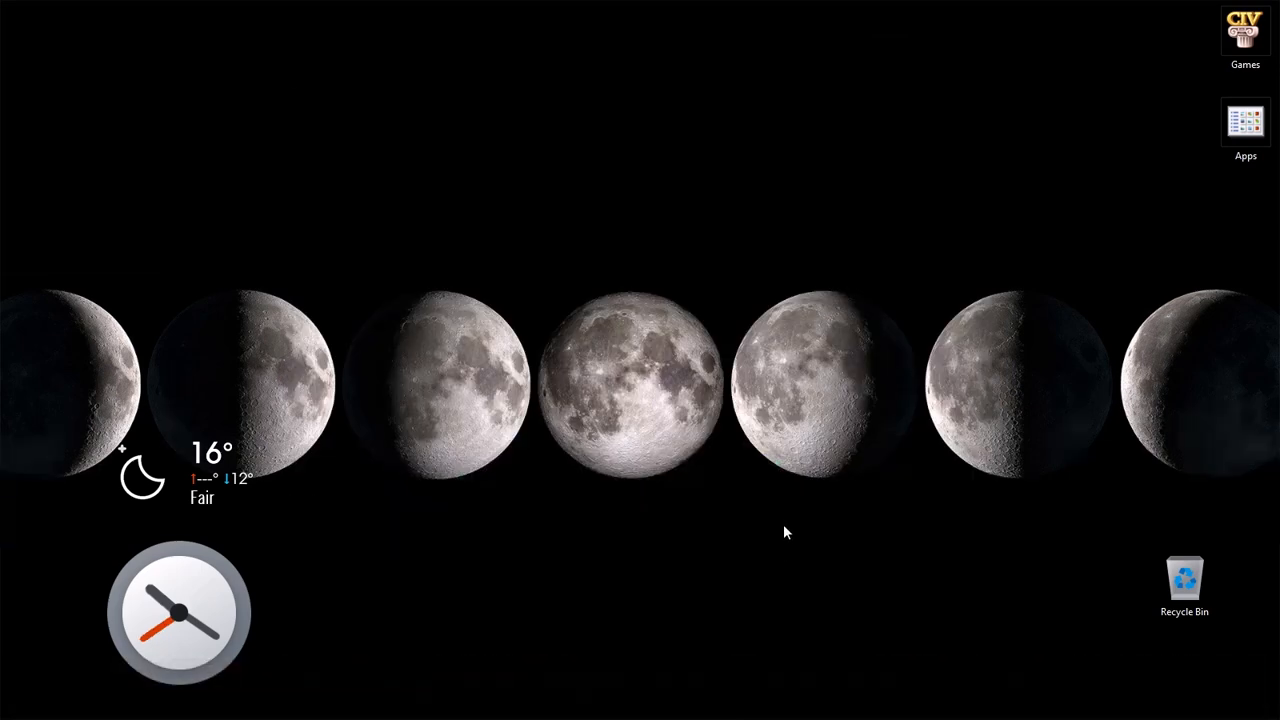
pyautogui.moveTo(706, 695)
# Step: Search for "system information" in Flow Launcher, open the System Configuration result, and cancel its dialog
pyautogui.hotkey('alt', 'space')
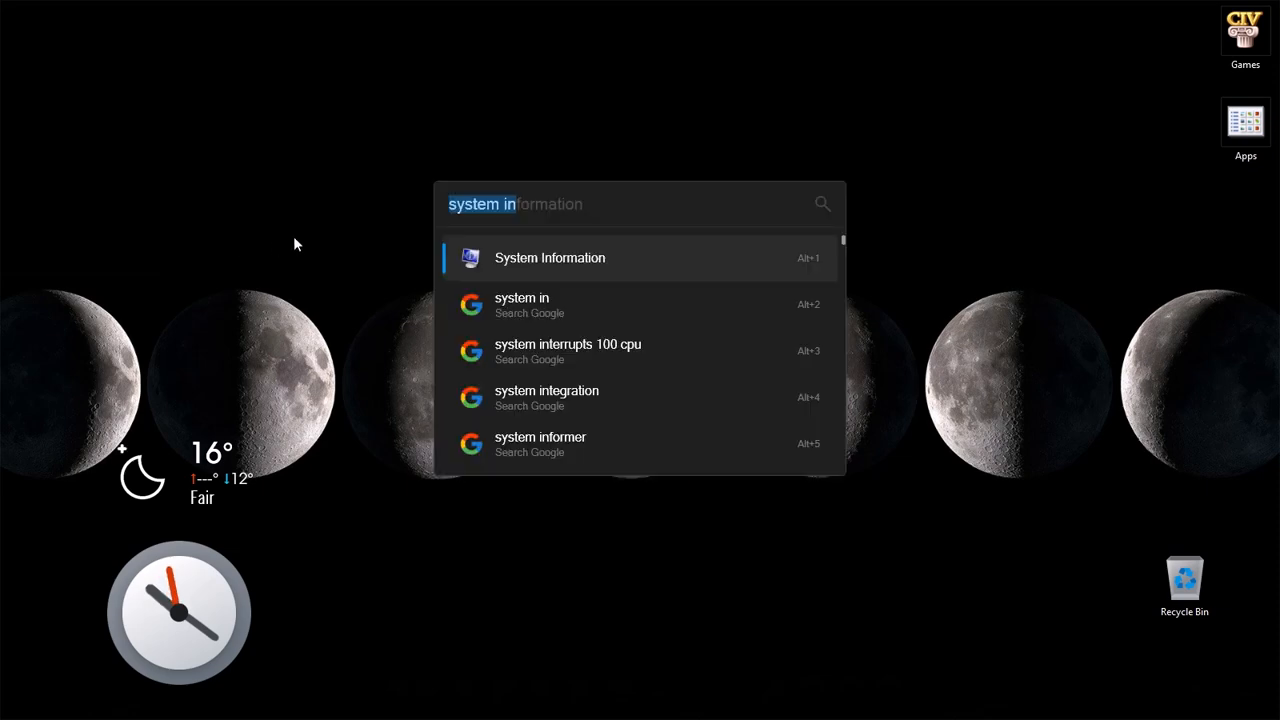
pyautogui.press('Down')
pyautogui.press('Up')
pyautogui.press('BackSpace')
pyautogui.write('system information')
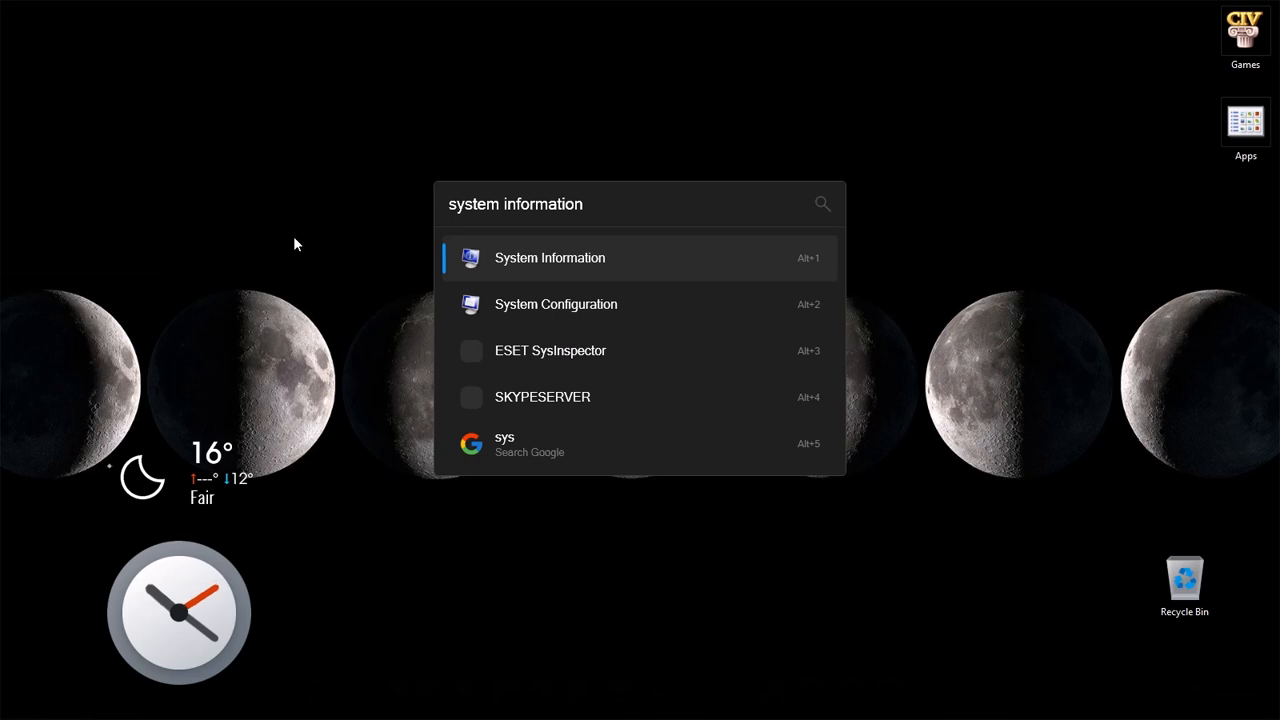
pyautogui.press('Down')
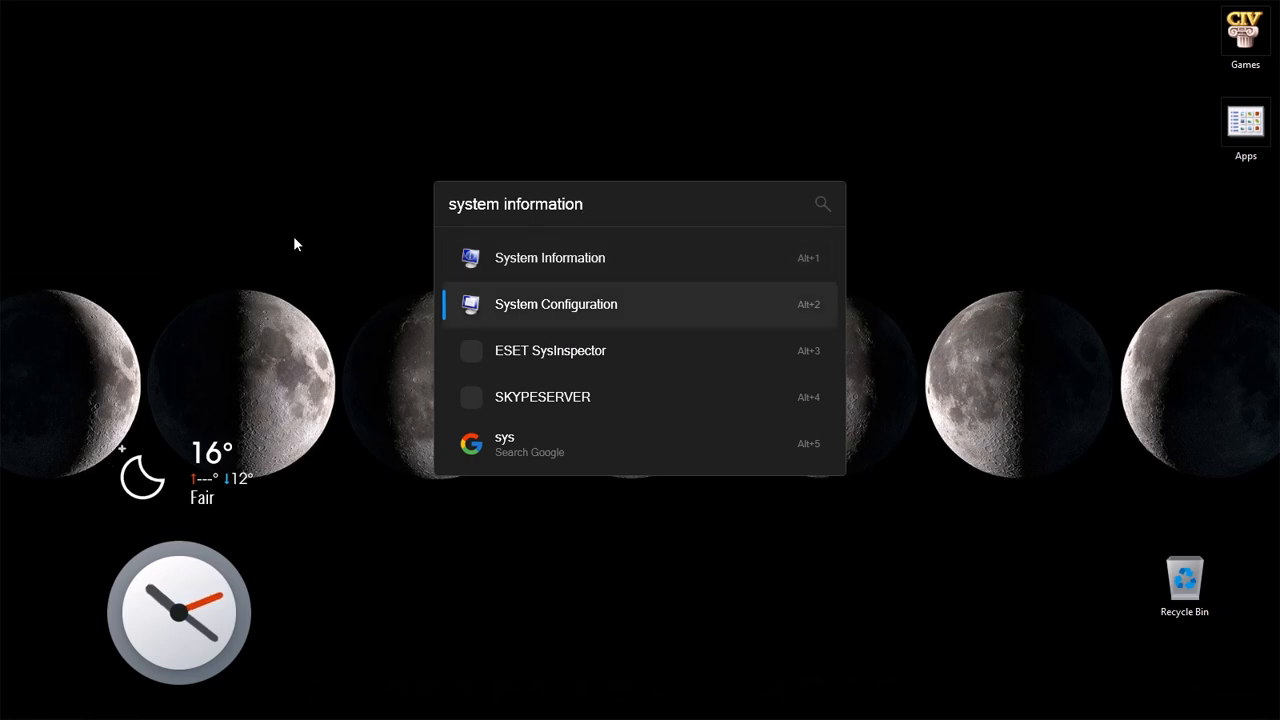
pyautogui.press('Return')
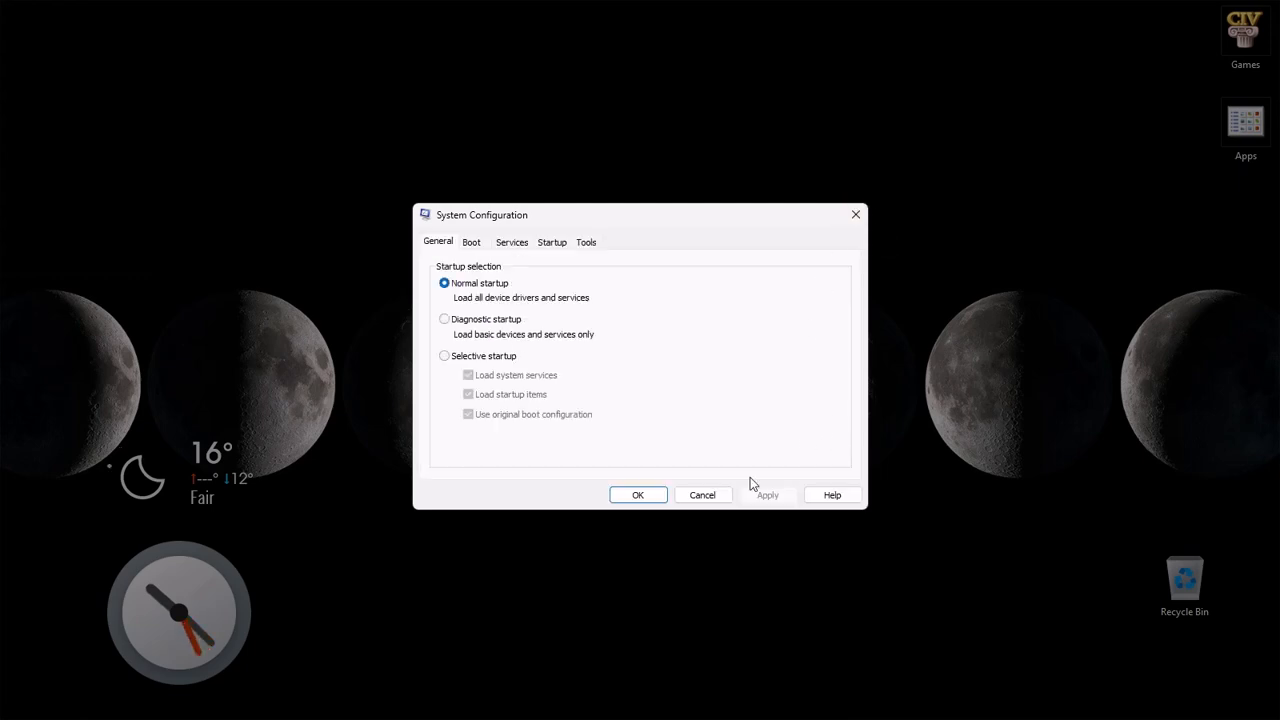
pyautogui.click(702, 494)
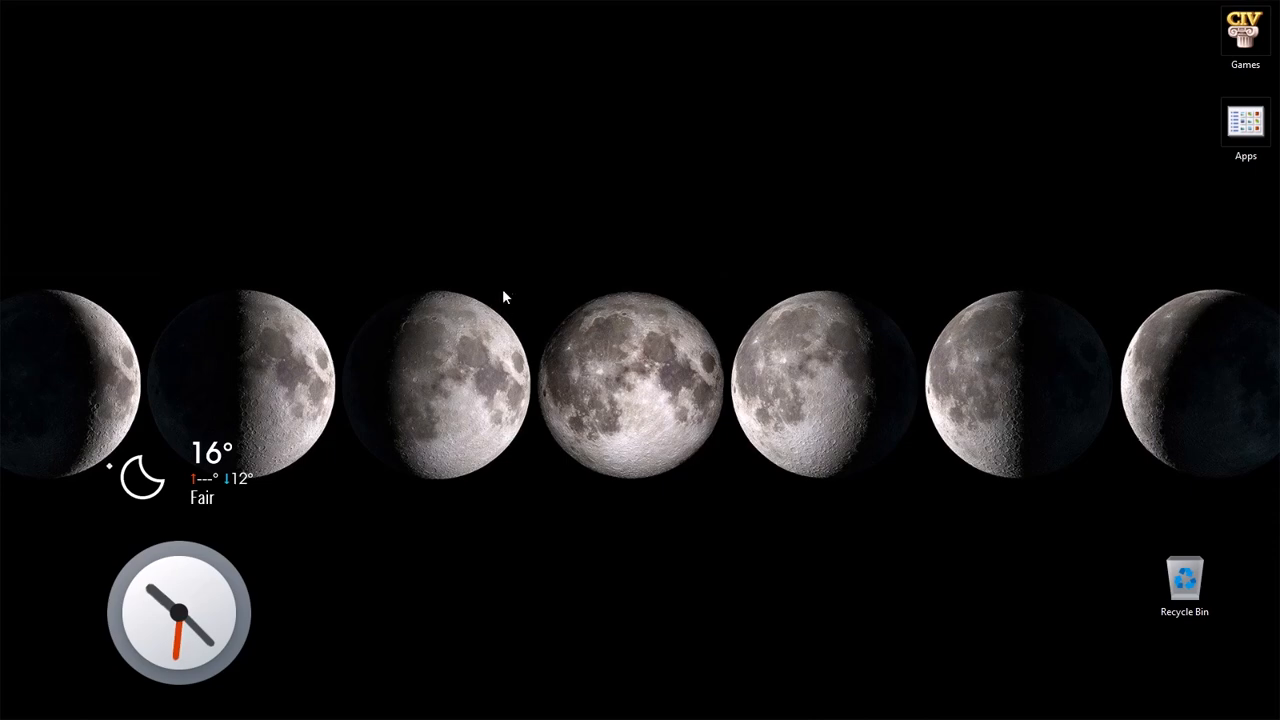
# Step: Open System Information from the launcher results, view the system summary, and close the window
pyautogui.hotkey('alt', 'space')
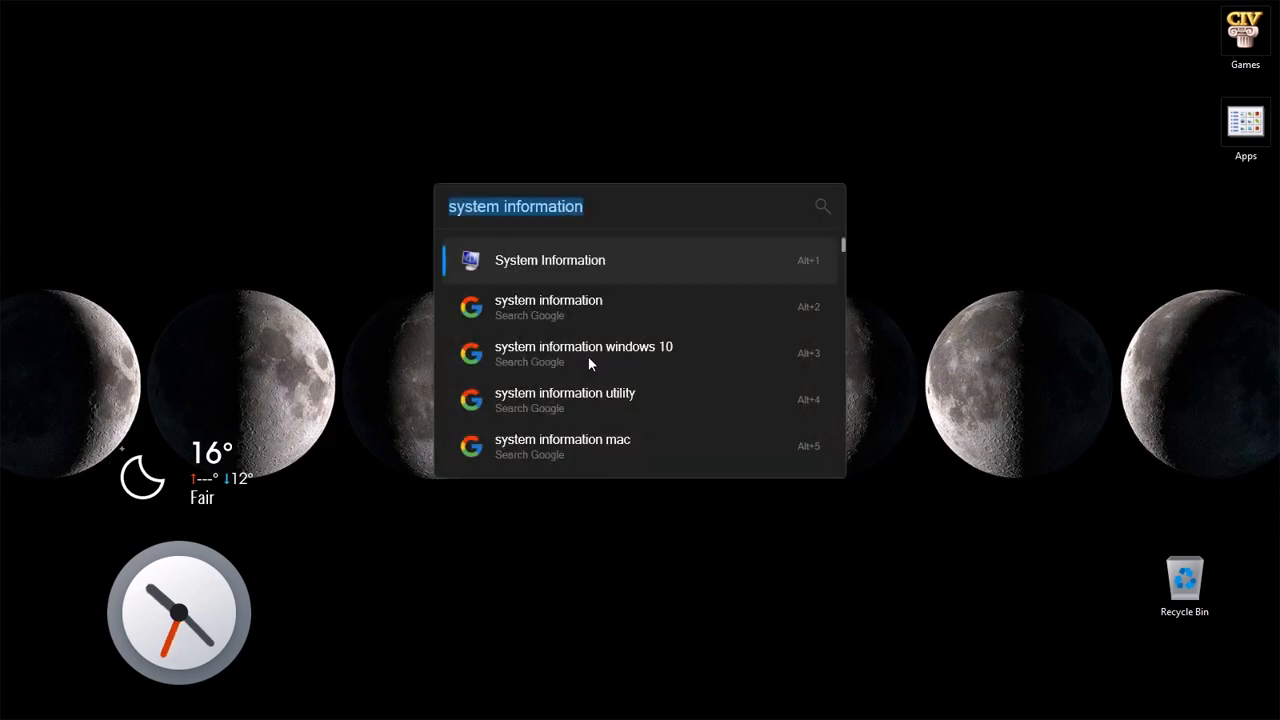
pyautogui.click(600, 261)
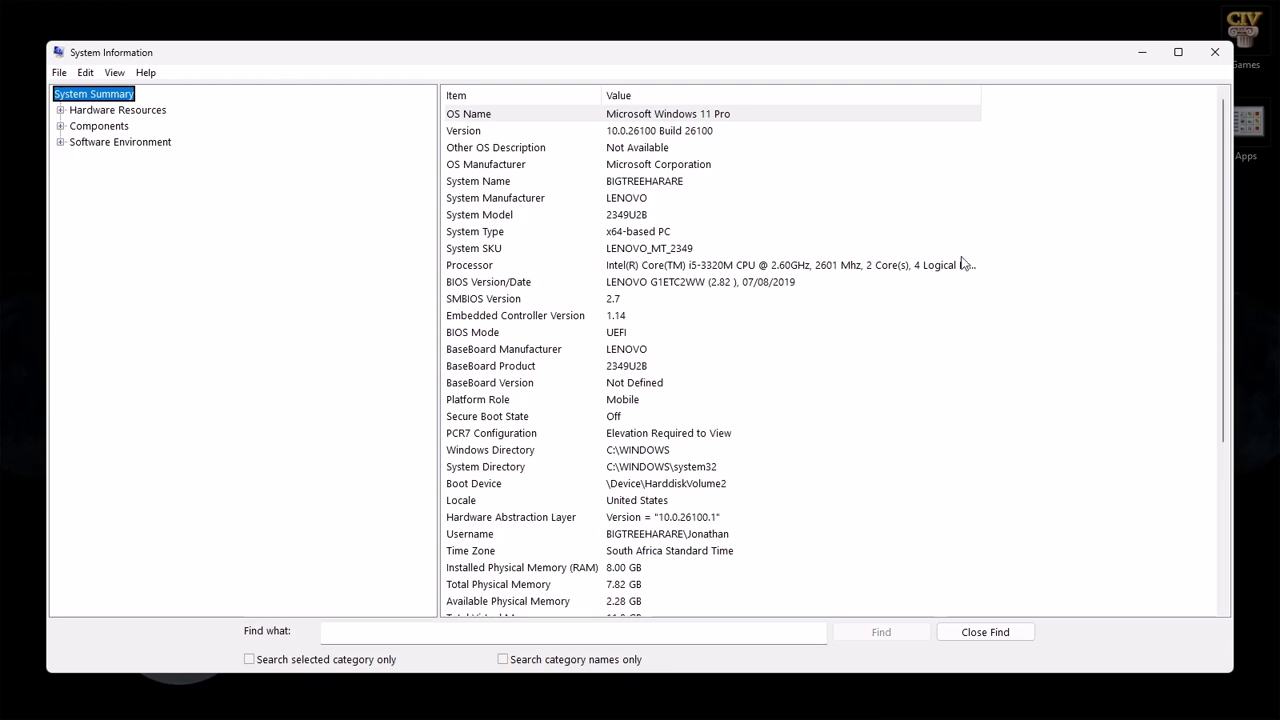
pyautogui.click(1215, 51)
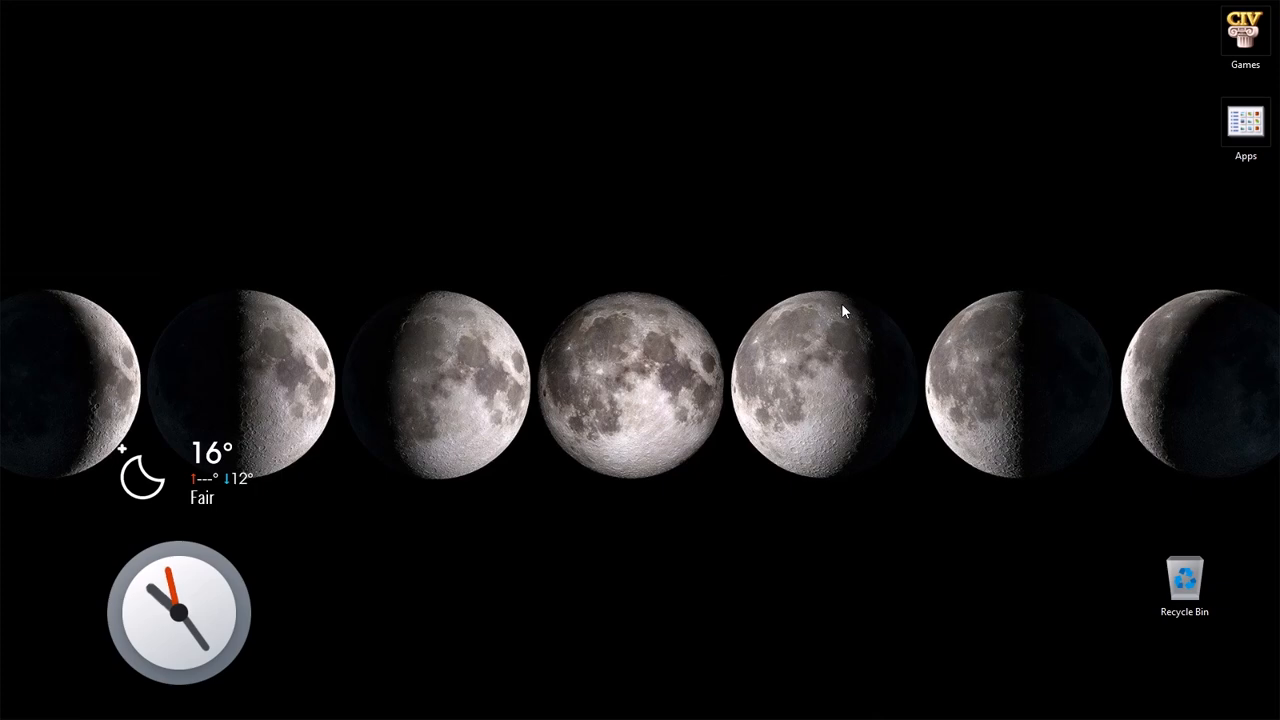
# Step: Search the launcher for "chapter one" and look through its web suggestions and document matches
pyautogui.hotkey('alt', 'space')
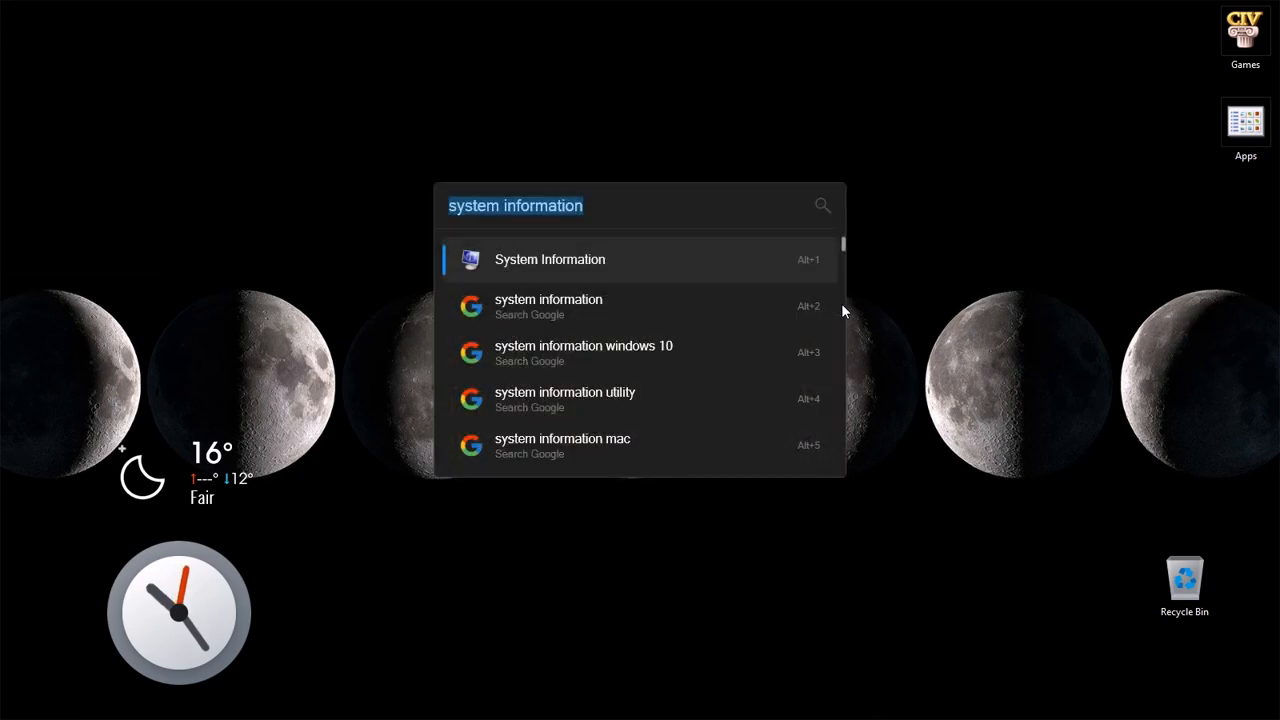
pyautogui.press('BackSpace')
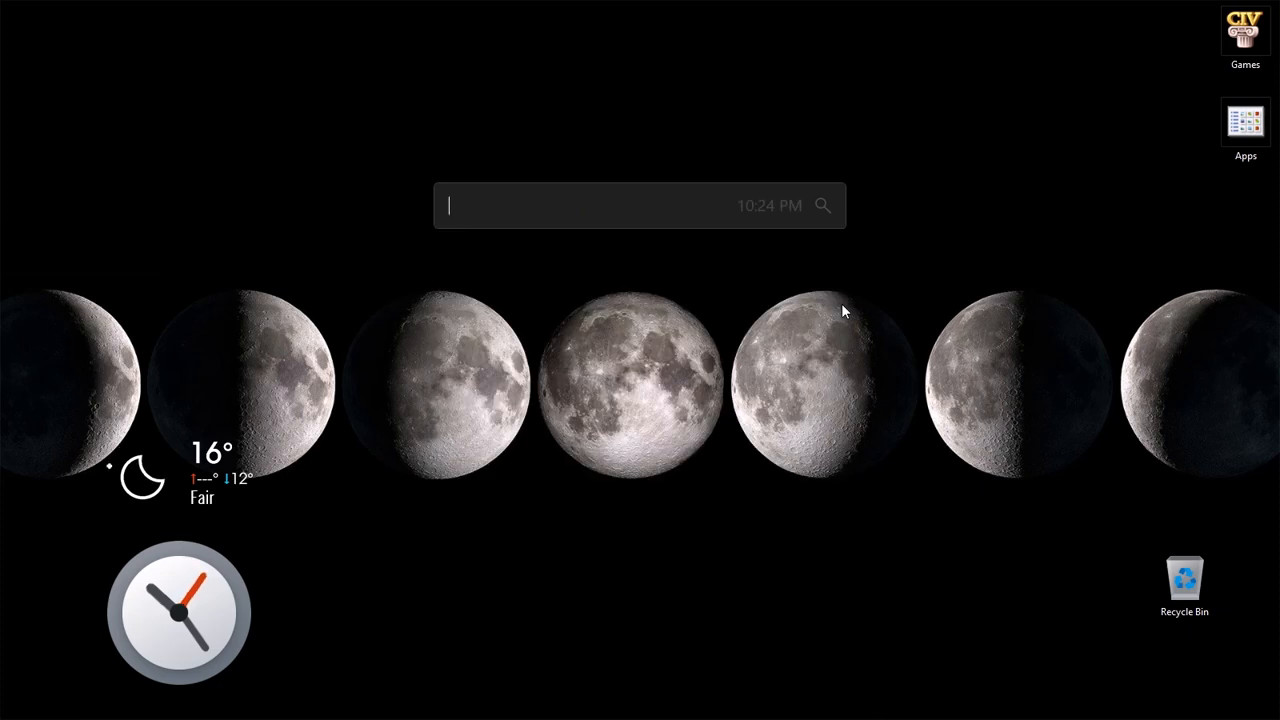
pyautogui.write('chapter one')
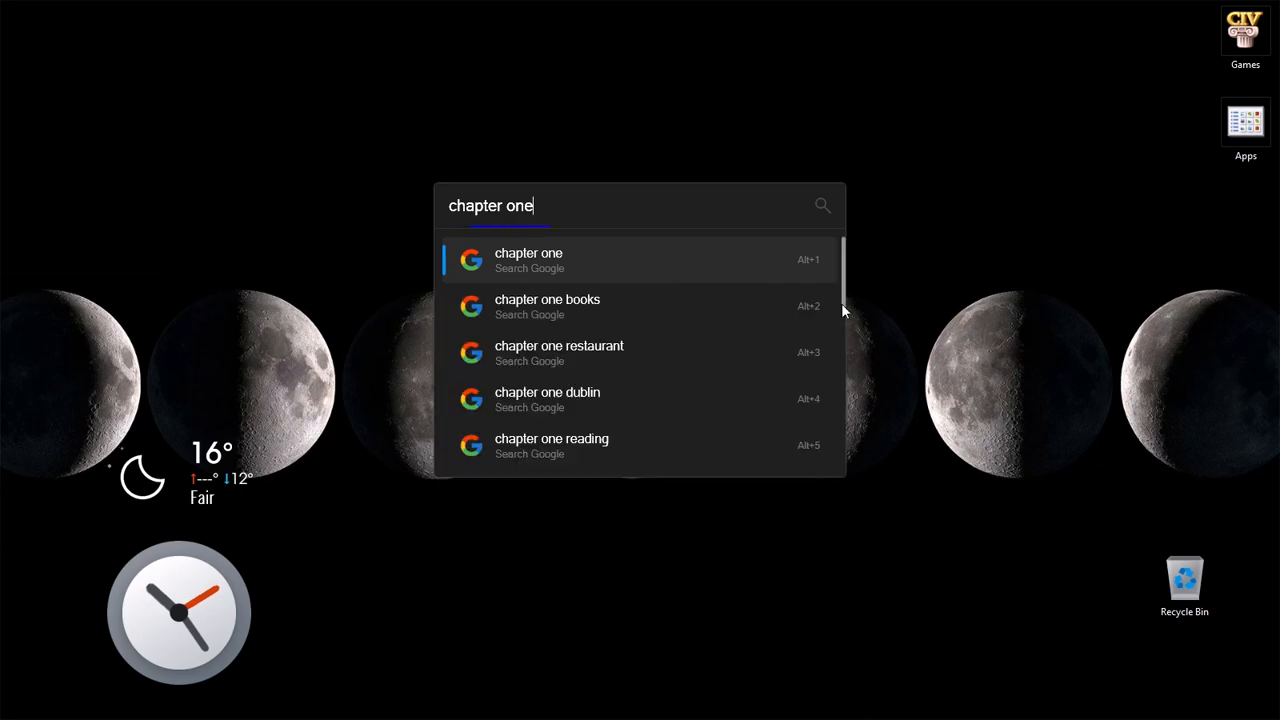
pyautogui.press('Down')
pyautogui.press('Down')
pyautogui.press('Down')
pyautogui.press('Down')
pyautogui.press('Down')
pyautogui.press('Down')
pyautogui.press('Down')
pyautogui.press('Down')
pyautogui.press('Down')
pyautogui.press('Down')
pyautogui.press('Down')
pyautogui.press('Down')
pyautogui.press('Down')
pyautogui.press('Down')
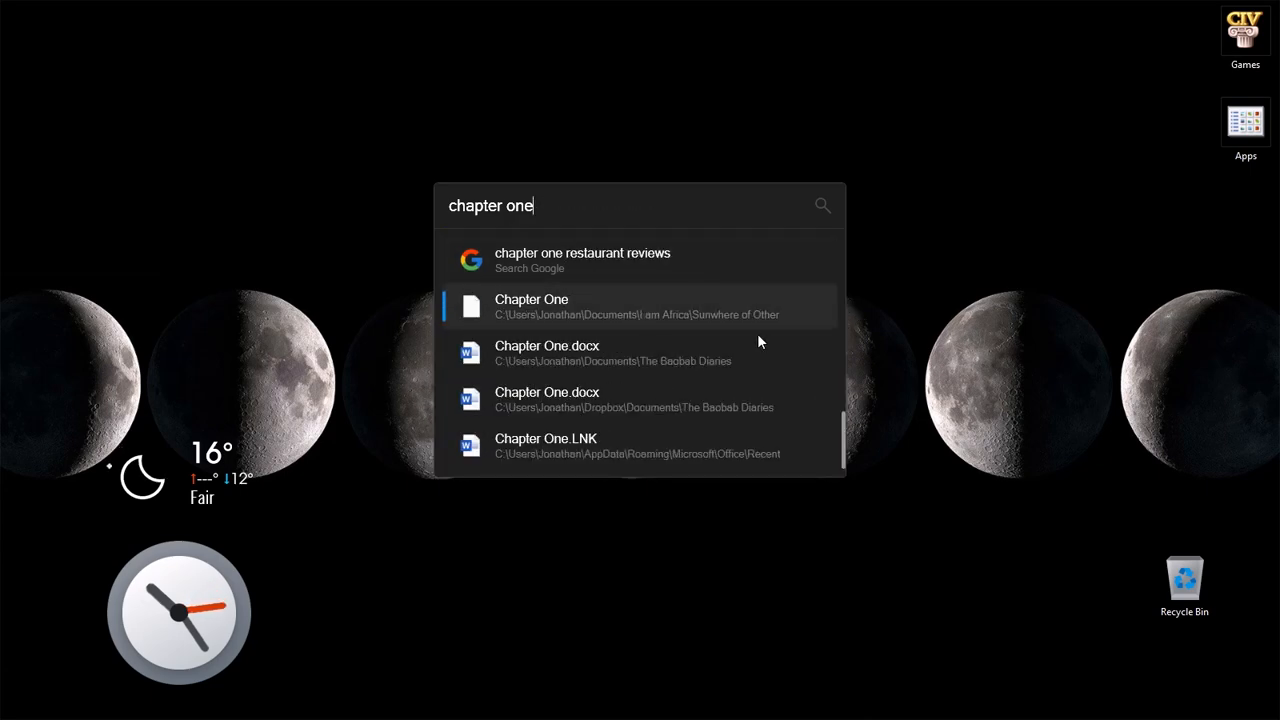
pyautogui.scroll(2, 632, 325)
pyautogui.scroll(3, 632, 318)
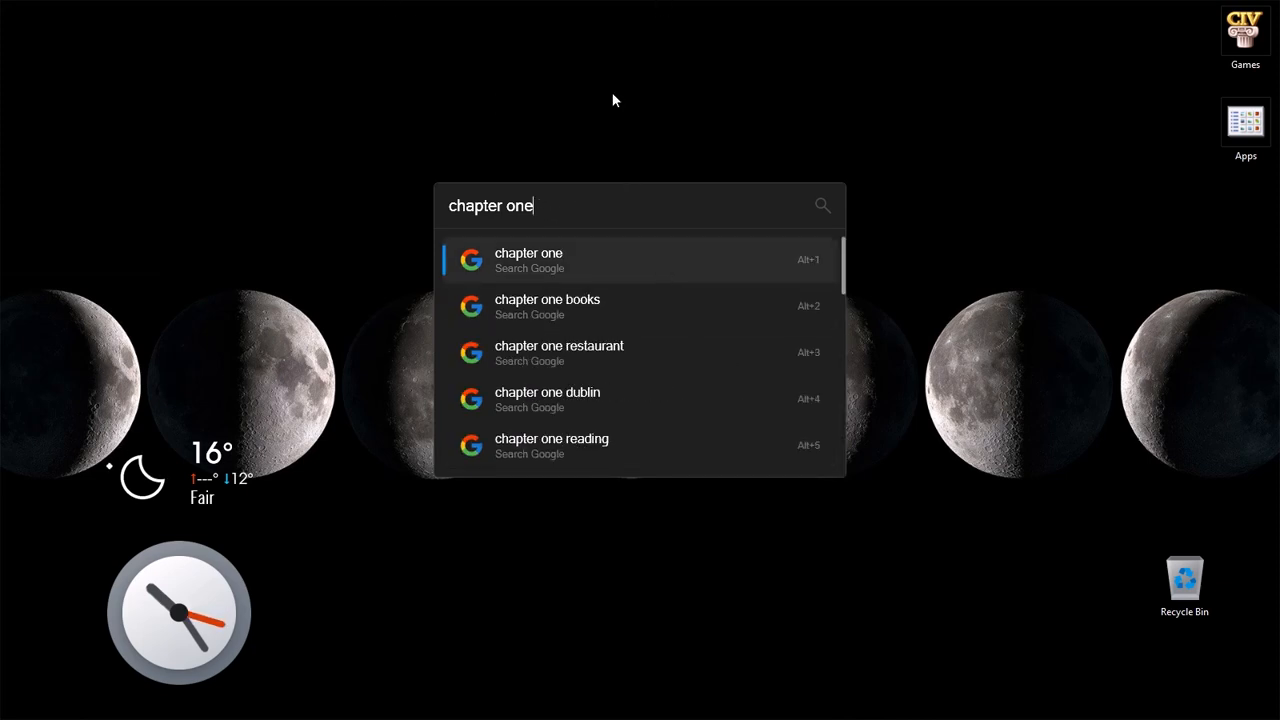
# Step: Clear the "chapter one" query and dismiss the launcher
pyautogui.press('BackSpace')
pyautogui.press('BackSpace')
pyautogui.press('BackSpace')
pyautogui.press('BackSpace')
pyautogui.press('BackSpace')
pyautogui.press('BackSpace')
pyautogui.press('BackSpace')
pyautogui.press('BackSpace')
pyautogui.press('BackSpace')
pyautogui.press('BackSpace')
pyautogui.press('BackSpace')
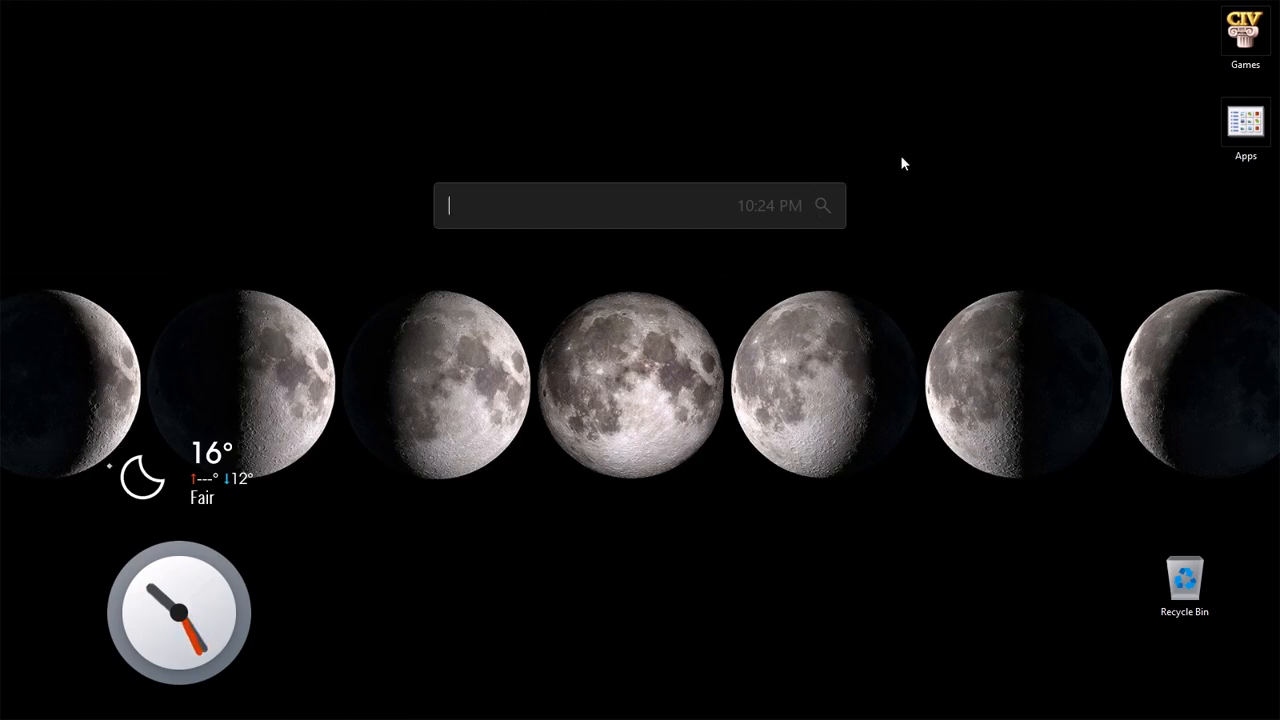
pyautogui.press('Escape')
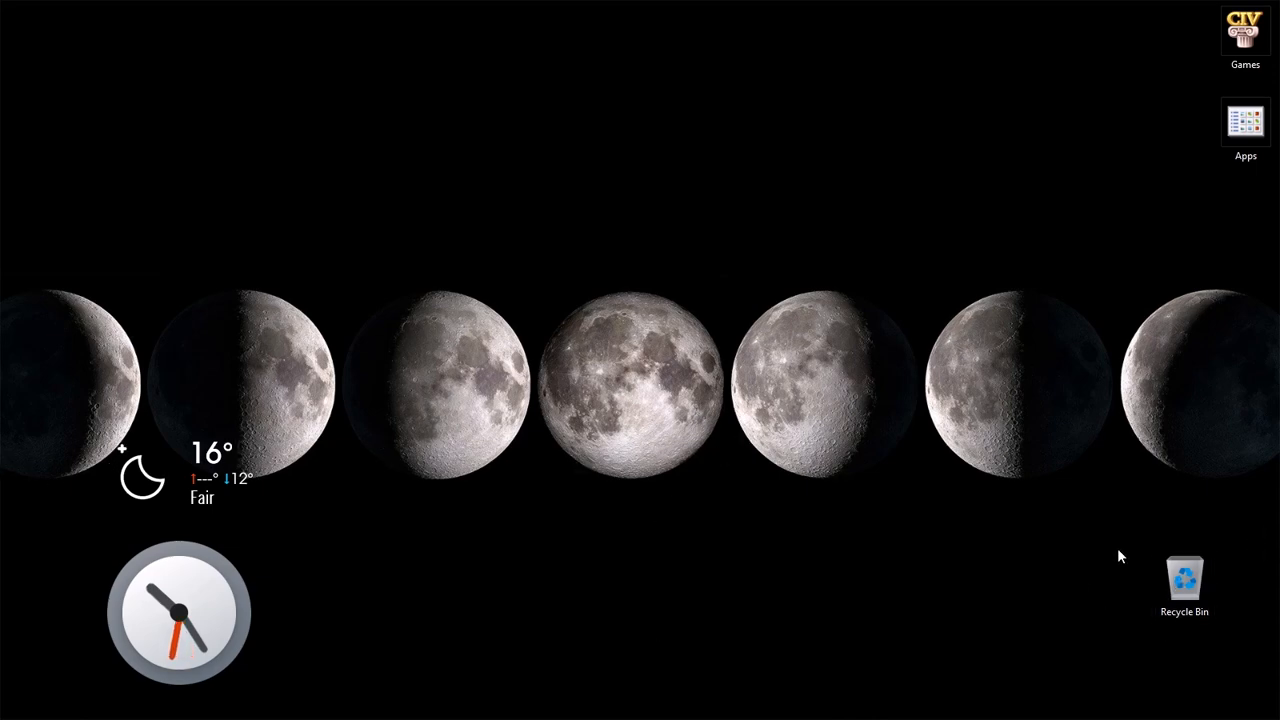
# Step: Switch to the next desktop background, and hide and show the desktop icons again
pyautogui.rightClick(771, 205)
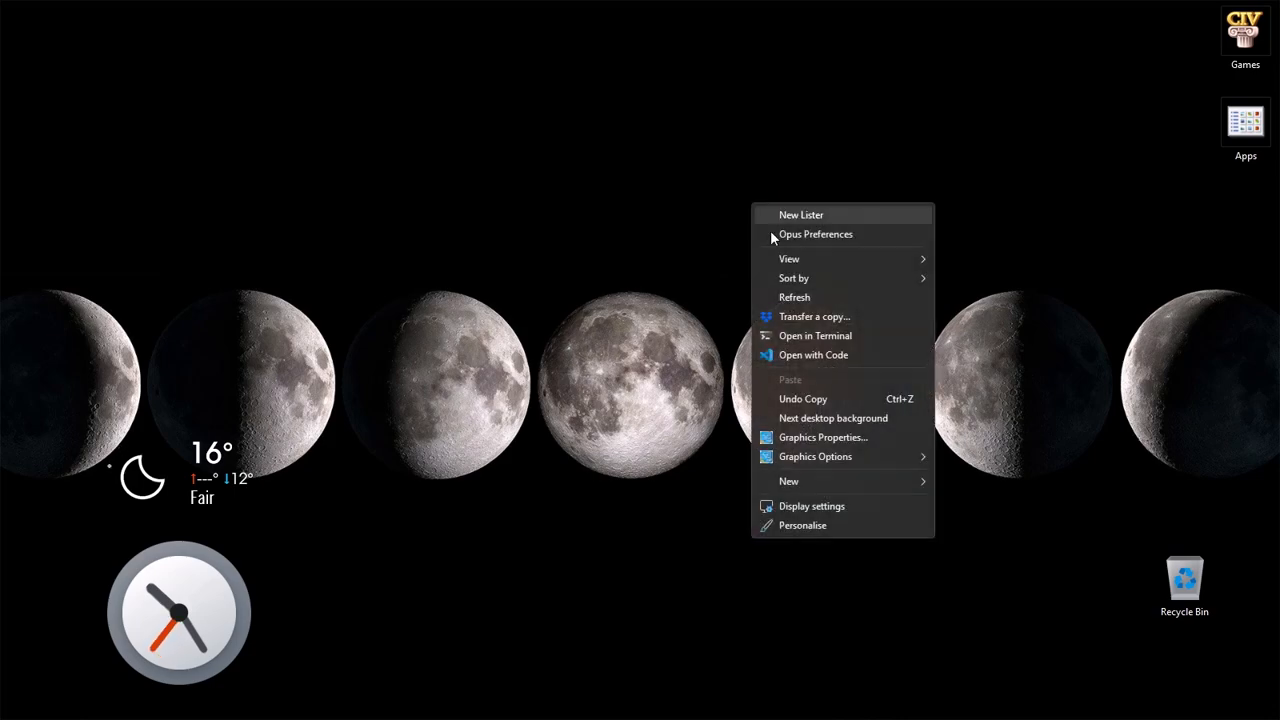
pyautogui.click(865, 422)
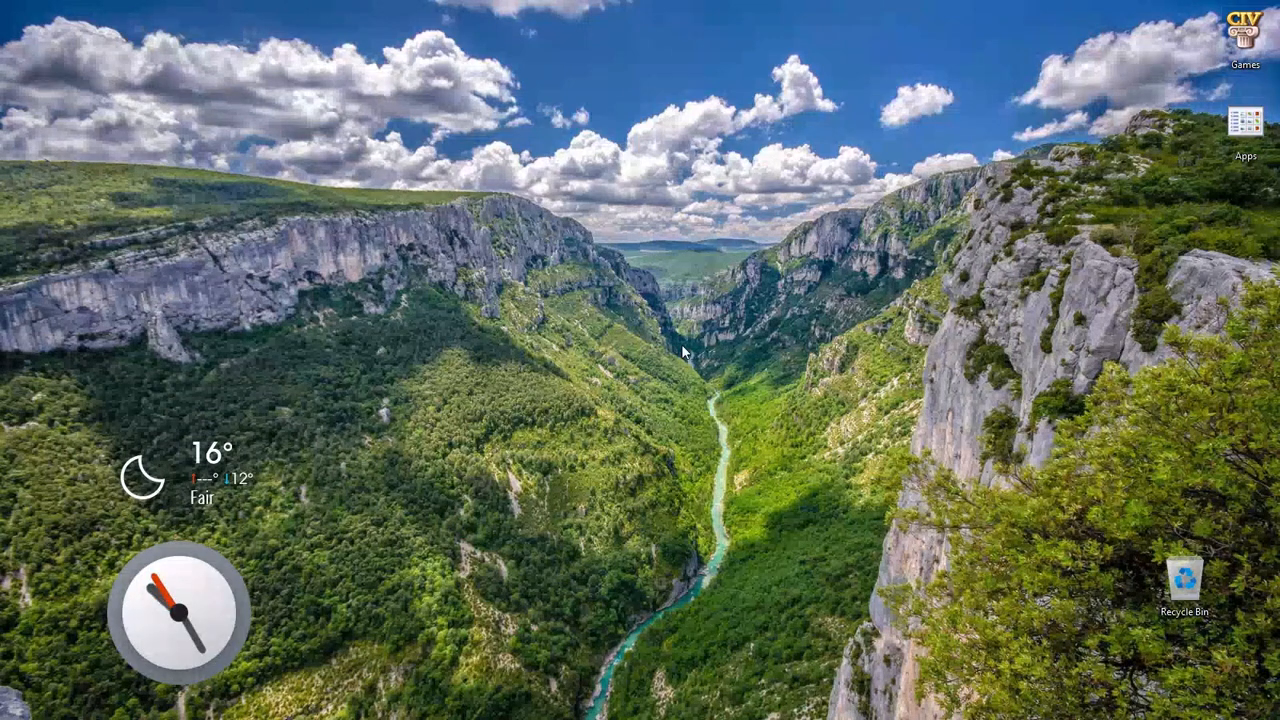
pyautogui.doubleClick(838, 299)
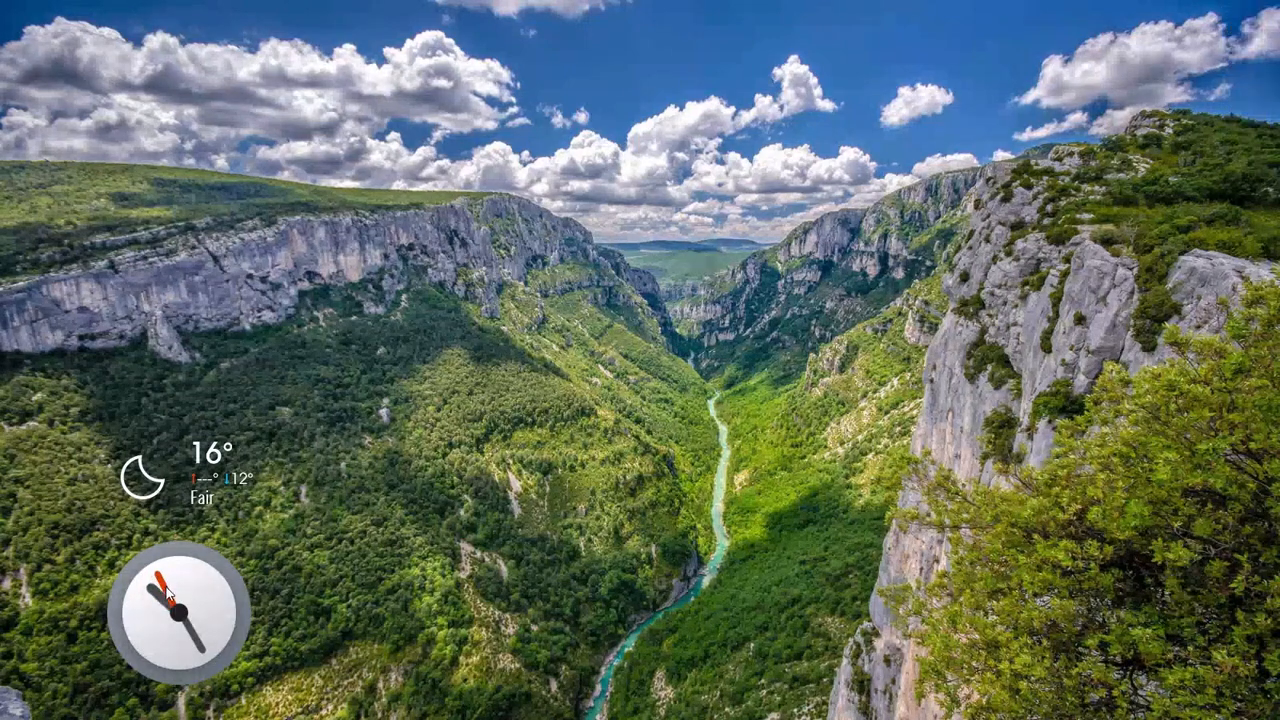
pyautogui.doubleClick(664, 232)
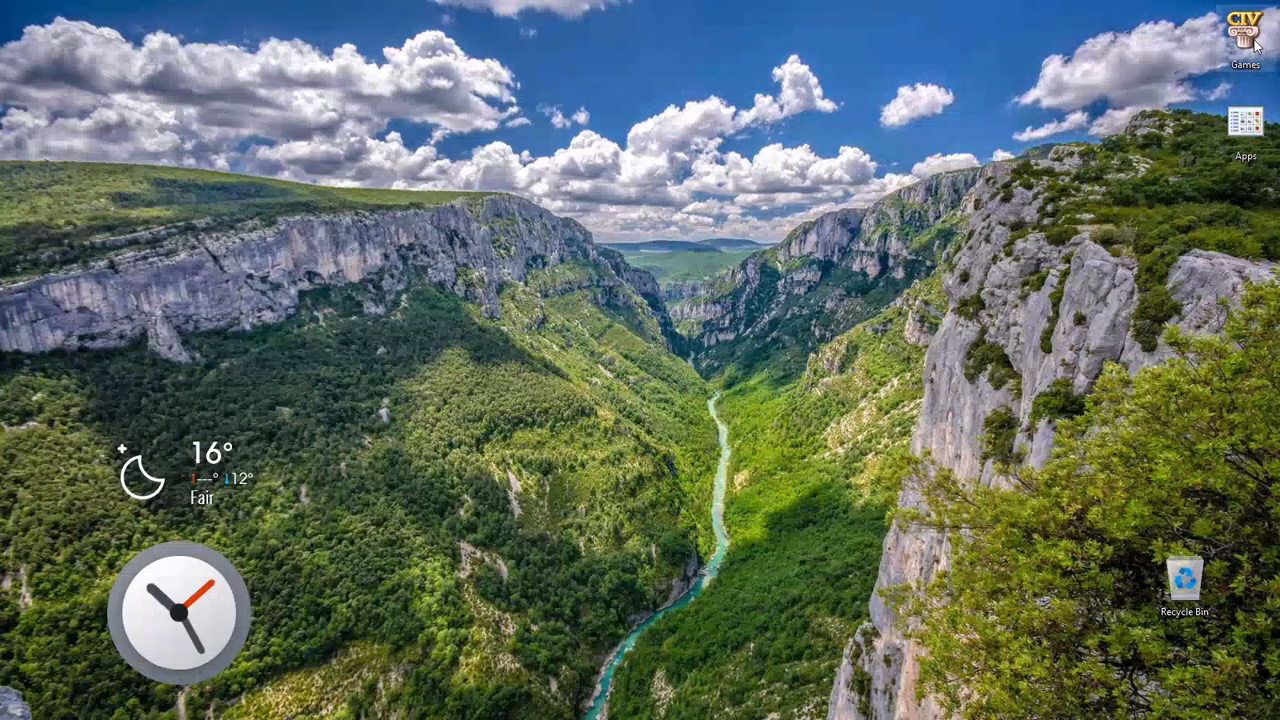
# Step: Open the Games folder from the desktop and shrink its thumbnails until all the shortcuts fit in view
pyautogui.moveTo(1257, 45)
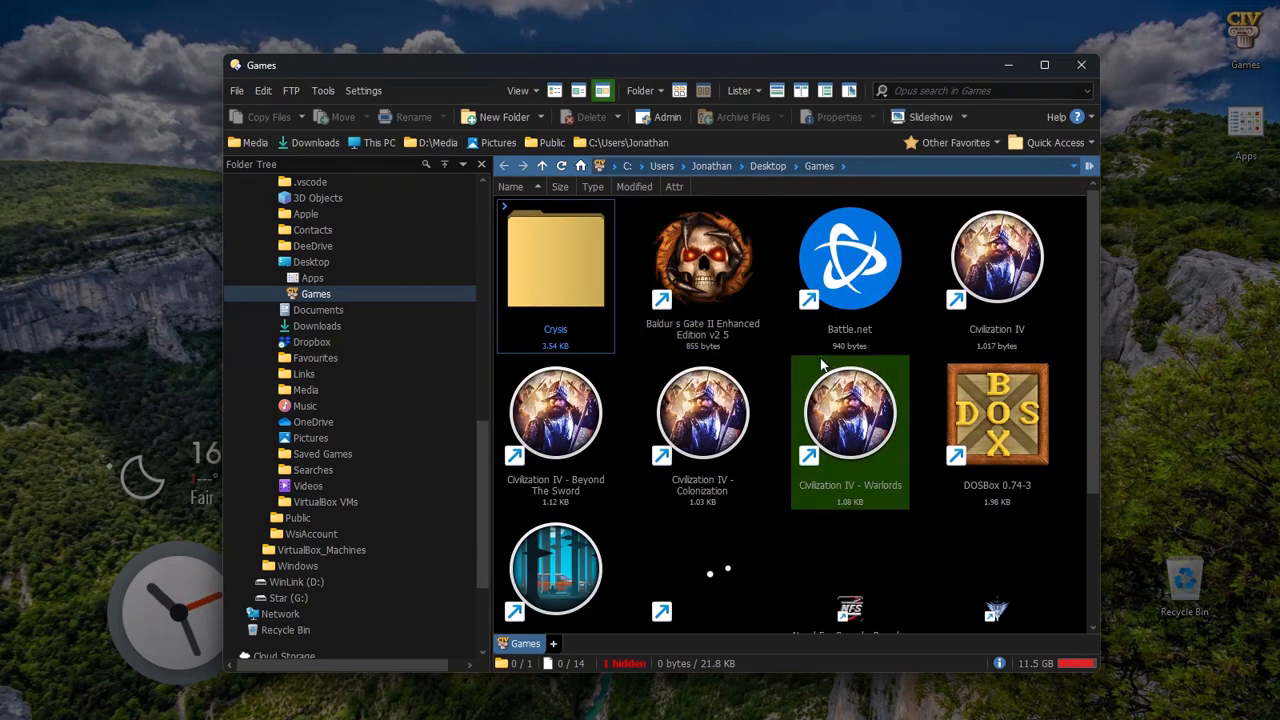
pyautogui.scroll(-1, 786, 362)
pyautogui.scroll(1, 786, 362)
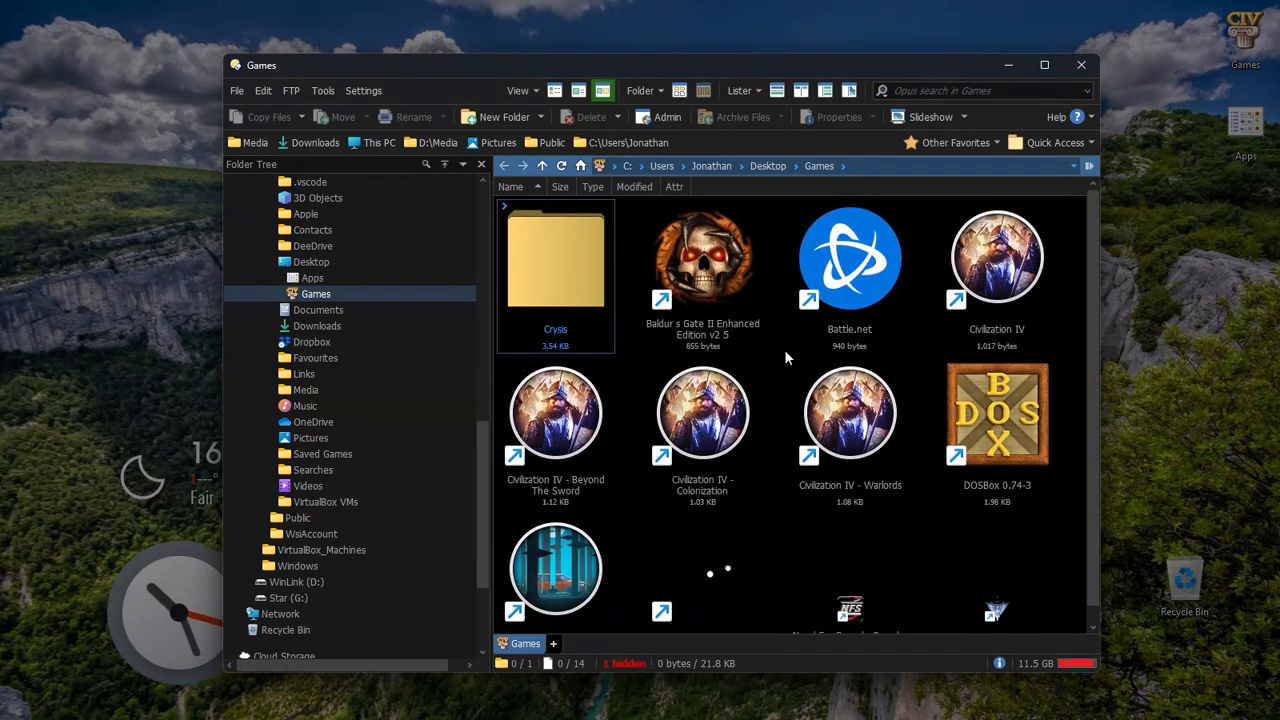
pyautogui.scroll(-1, 785, 351)
pyautogui.scroll(-1, 786, 357)
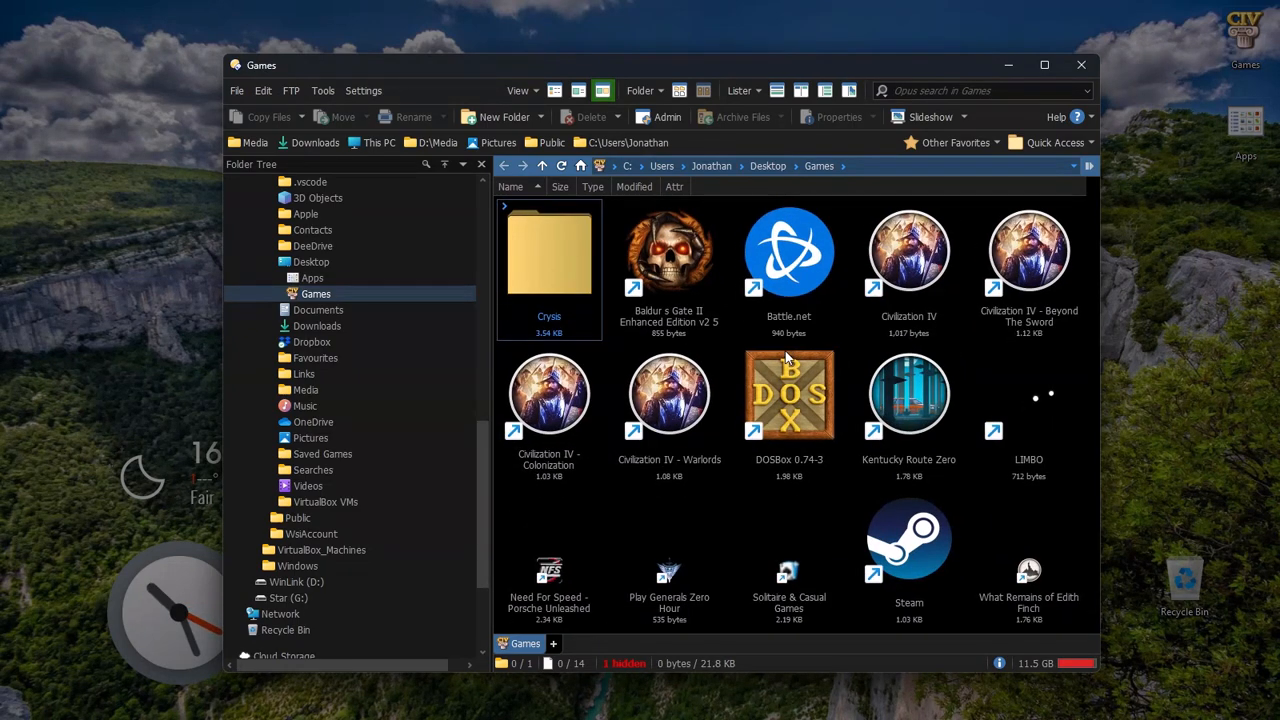
pyautogui.scroll(-1, 786, 353)
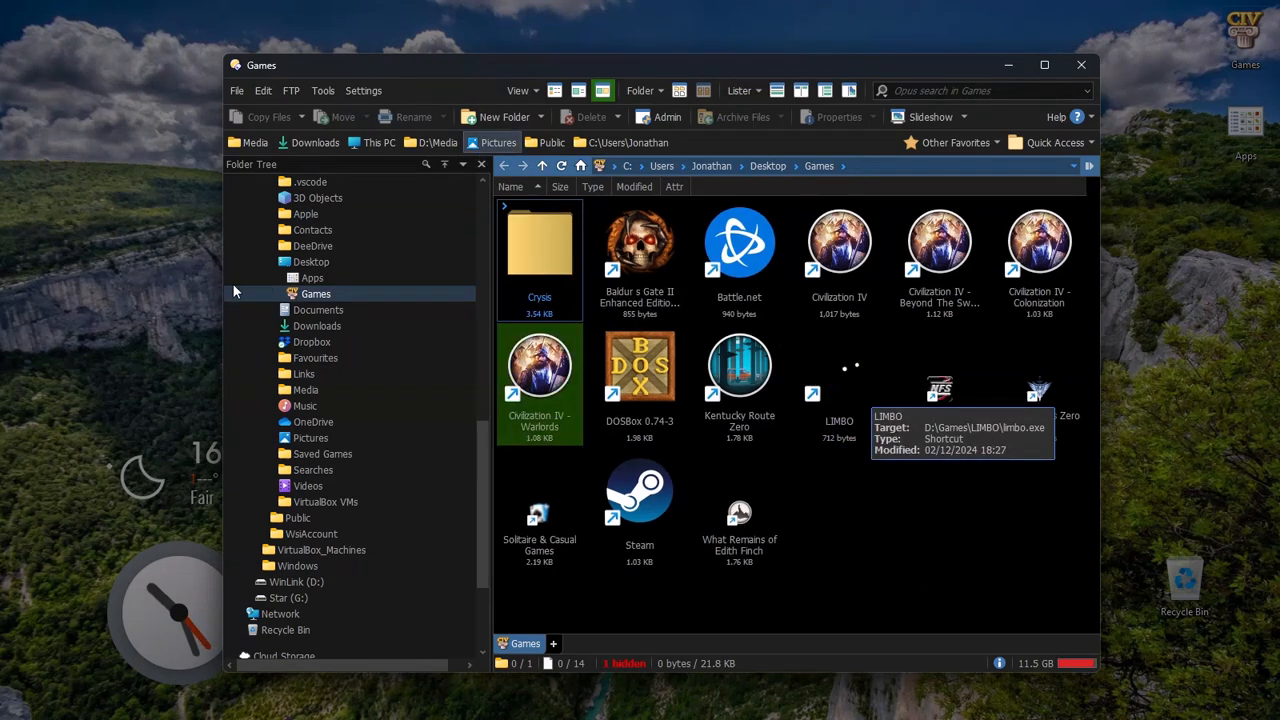
# Step: Show the desktop's Apps folder from the folder tree and resize its thumbnails until seven shortcuts fit per row
pyautogui.click(316, 284)
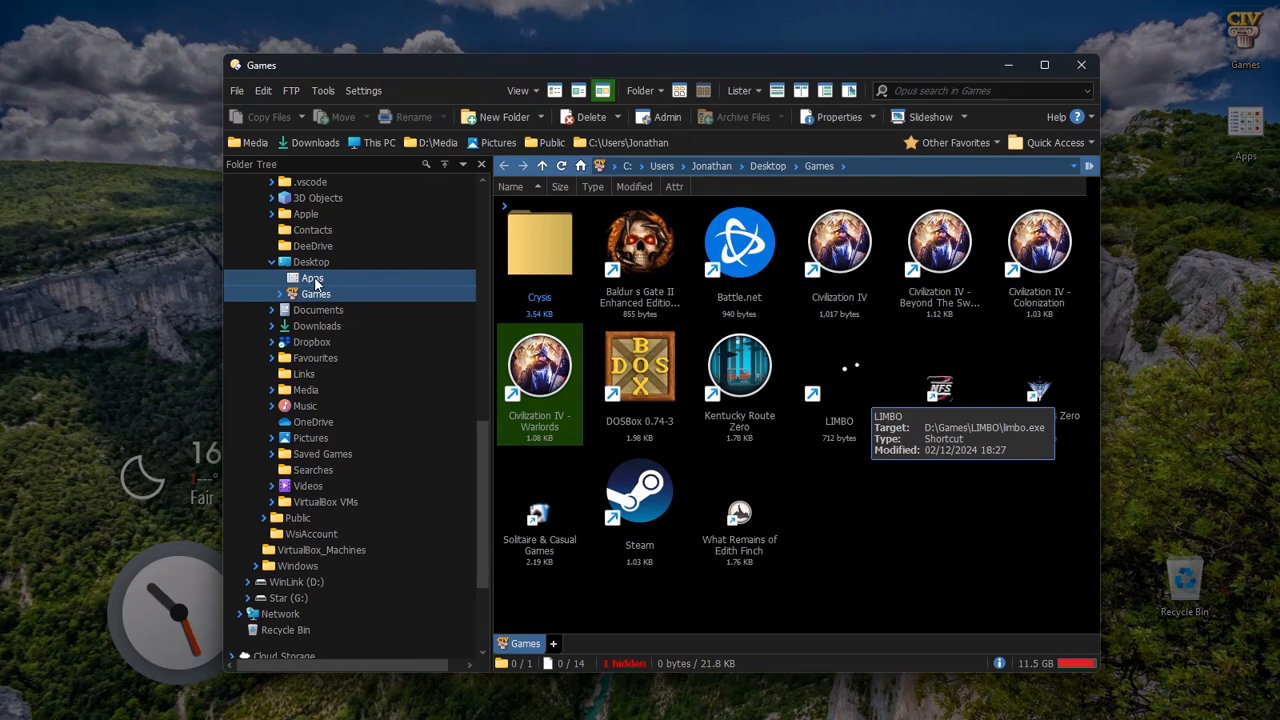
pyautogui.click(314, 279)
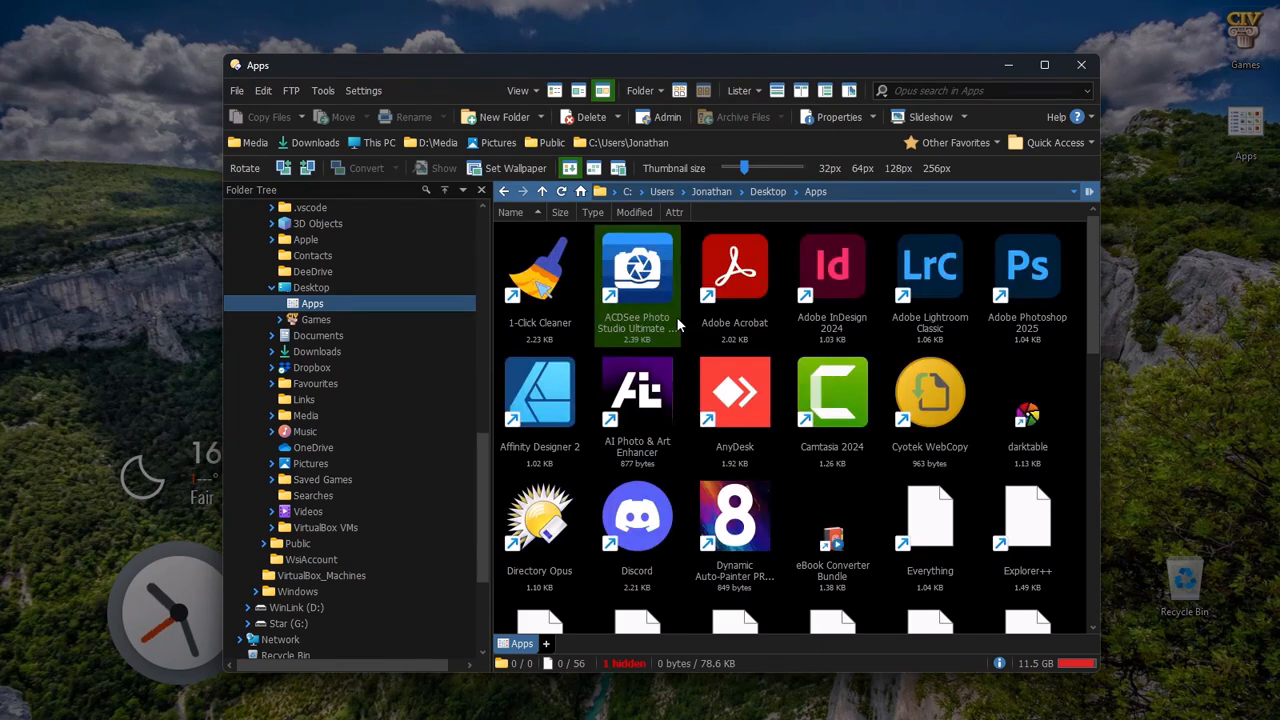
pyautogui.scroll(3, 673, 325)
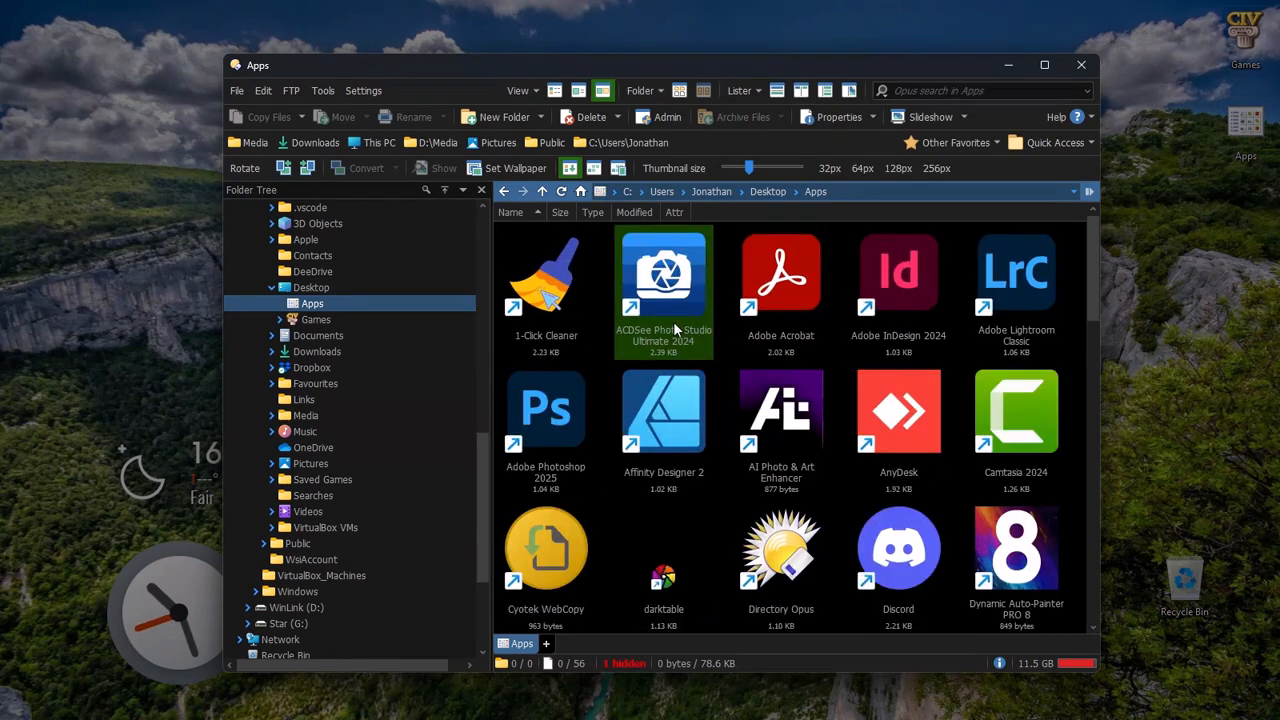
pyautogui.scroll(-2, 673, 325)
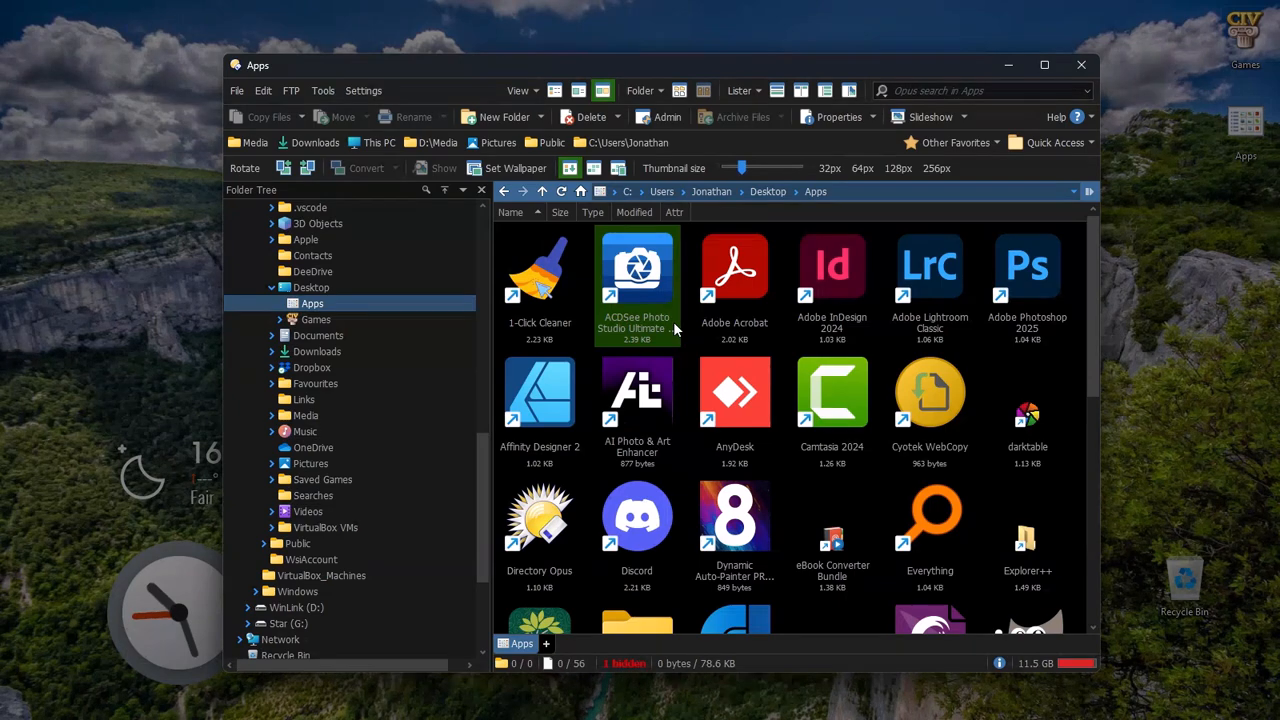
pyautogui.scroll(-1, 673, 321)
pyautogui.scroll(-1, 673, 321)
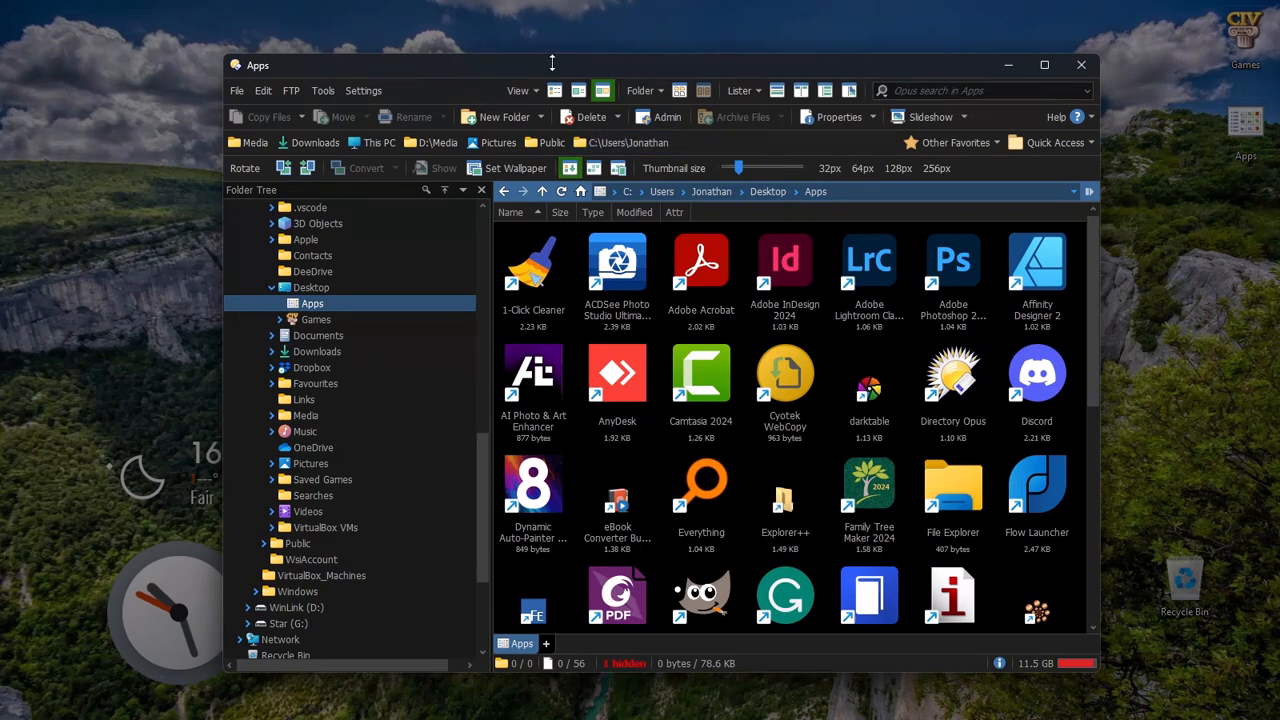
# Step: Look through the available view modes for the Apps folder, keep Thumbnails, and close the folder window
pyautogui.click(523, 91)
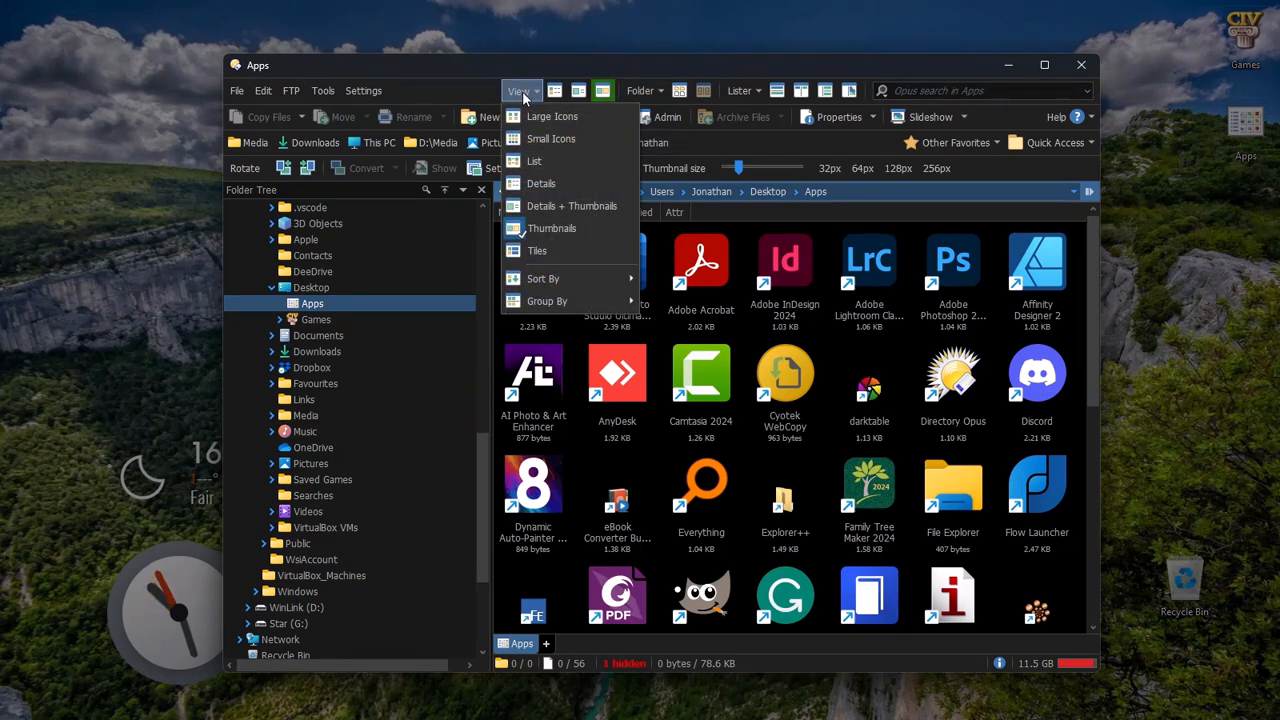
pyautogui.click(530, 90)
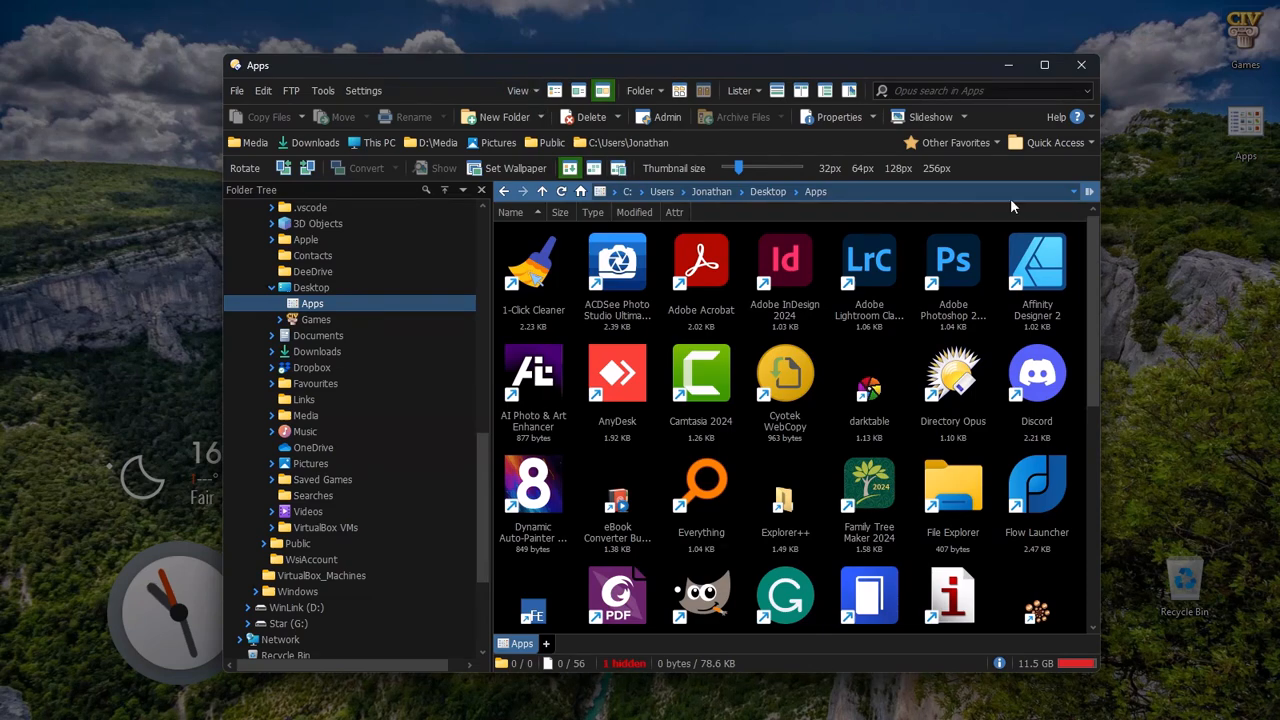
pyautogui.click(1094, 63)
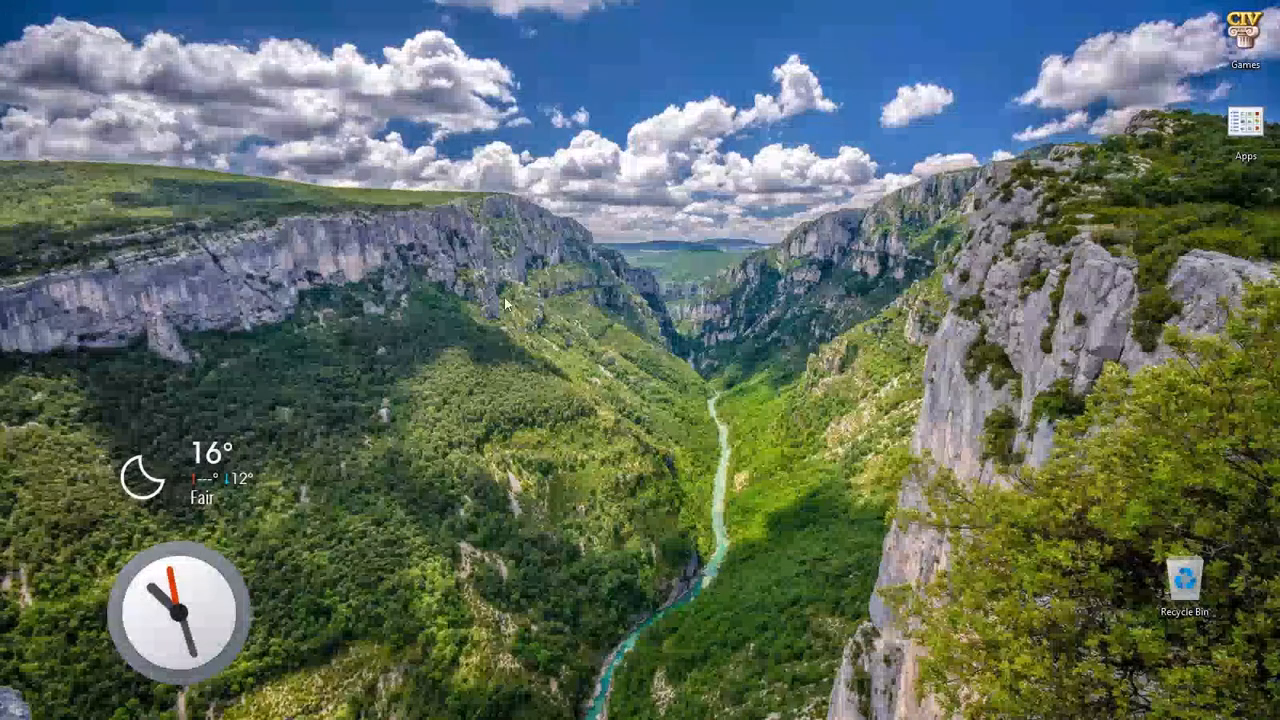